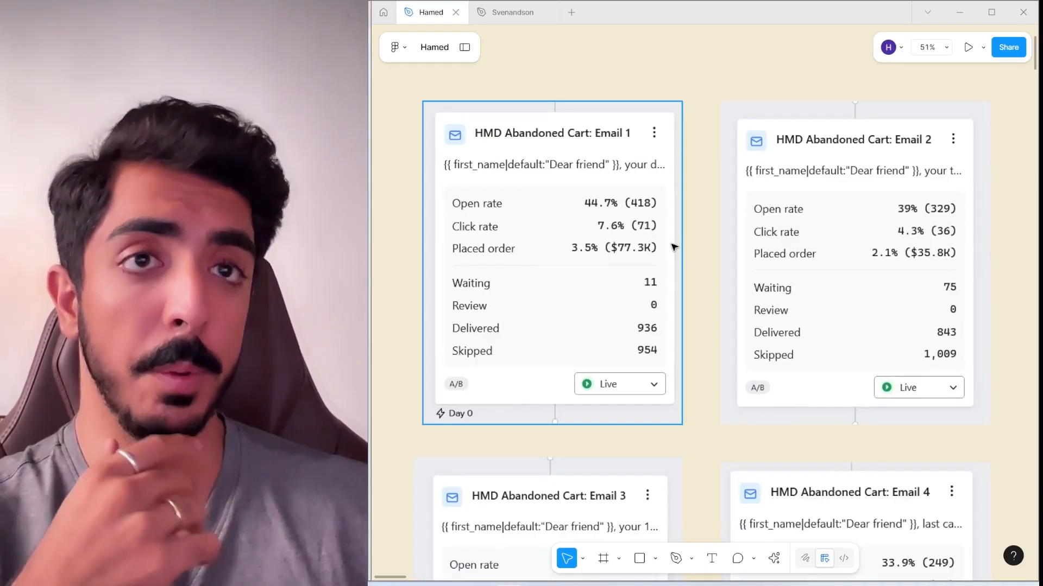
Review the open, click and placed-order rates on the four HMD Abandoned Cart email cards.
scroll(673, 247, up, 2)
click(604, 250)
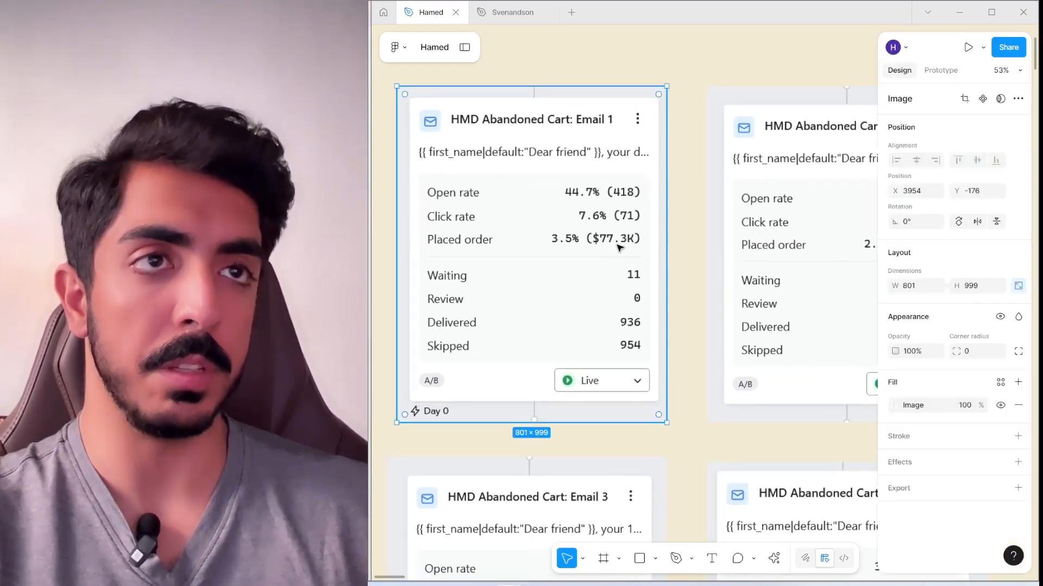
scroll(619, 247, right, 5)
click(554, 248)
scroll(597, 261, down, 4)
scroll(598, 261, left, 4)
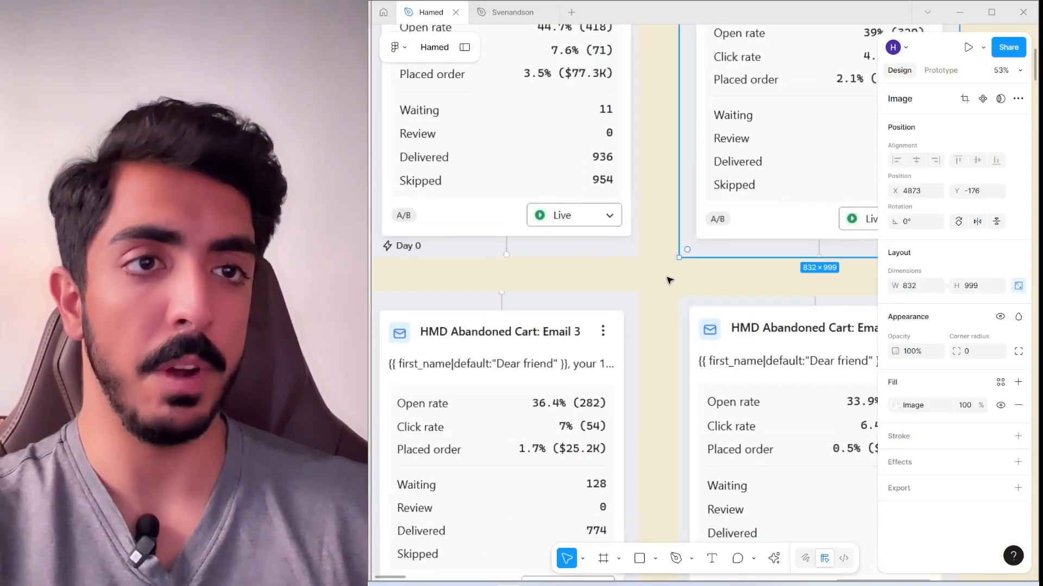
scroll(657, 277, down, 3)
scroll(625, 309, right, 3)
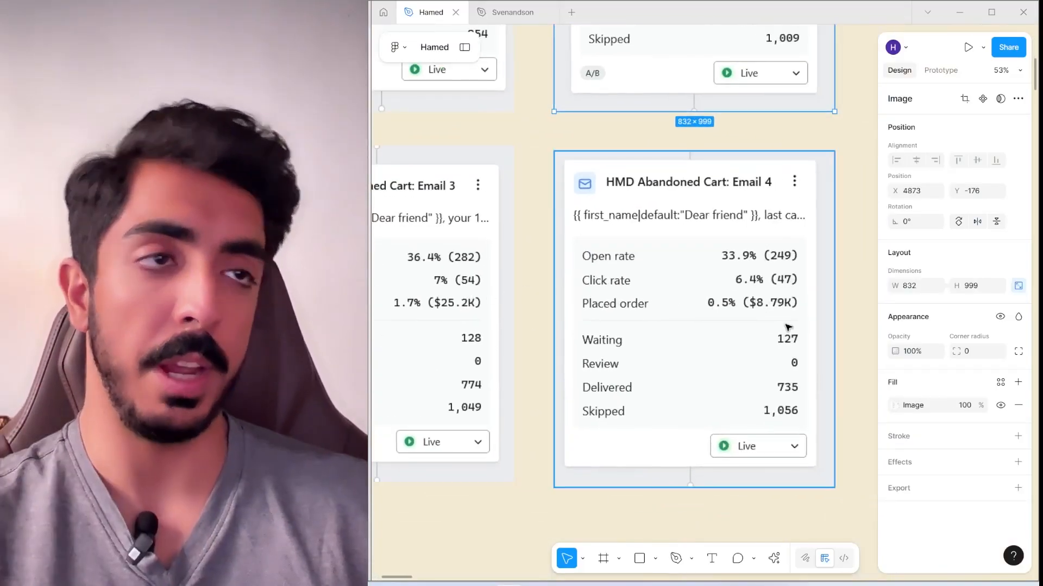
scroll(695, 310, up, 5)
scroll(695, 310, left, 2)
click(659, 367)
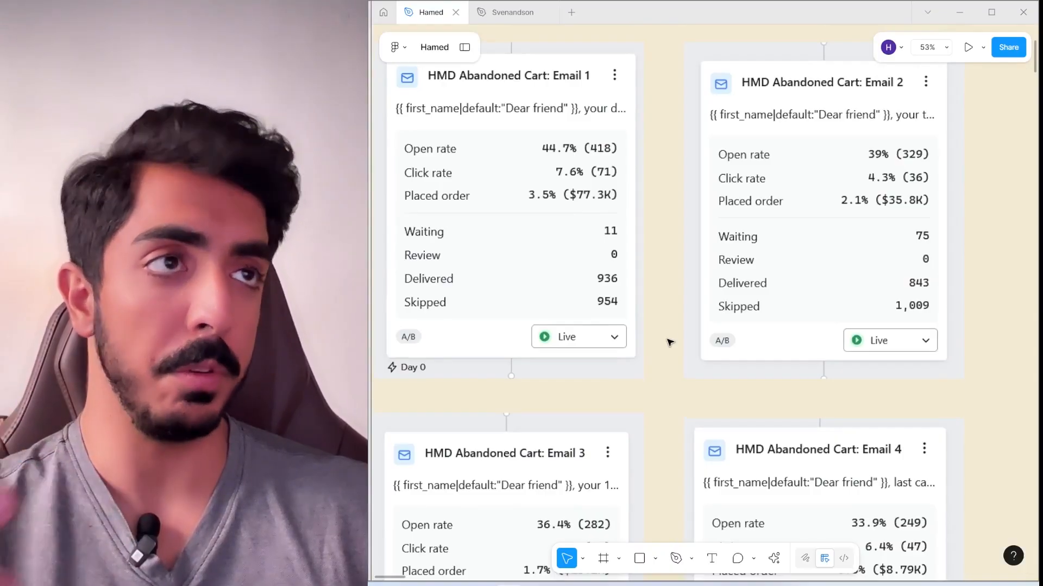
scroll(673, 339, left, 2)
scroll(673, 339, up, 1)
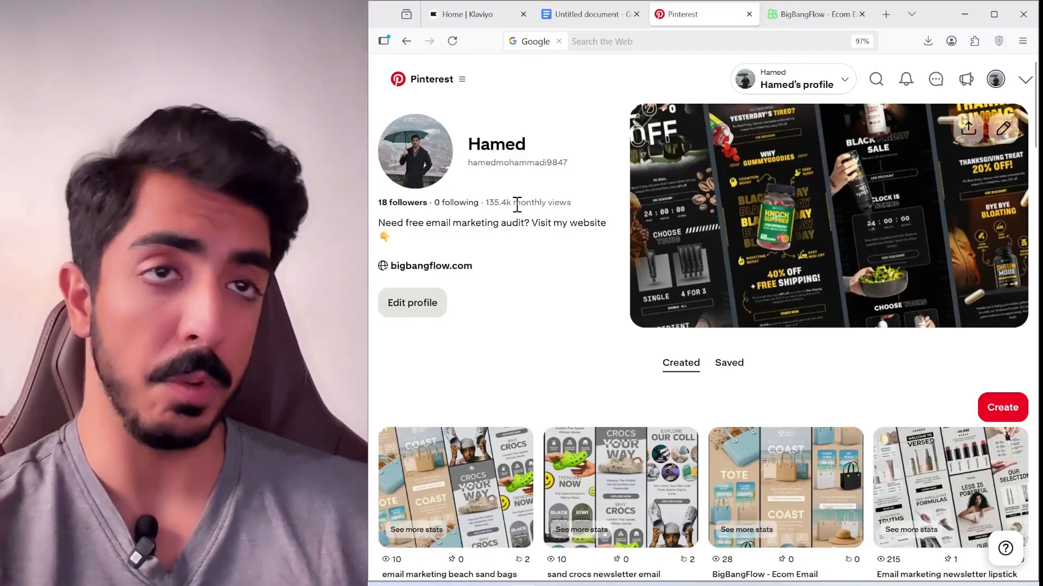
In the browser, look through the Pinterest profile's created pins and the free email audit form on bigbangflow.com.
scroll(549, 232, down, 15)
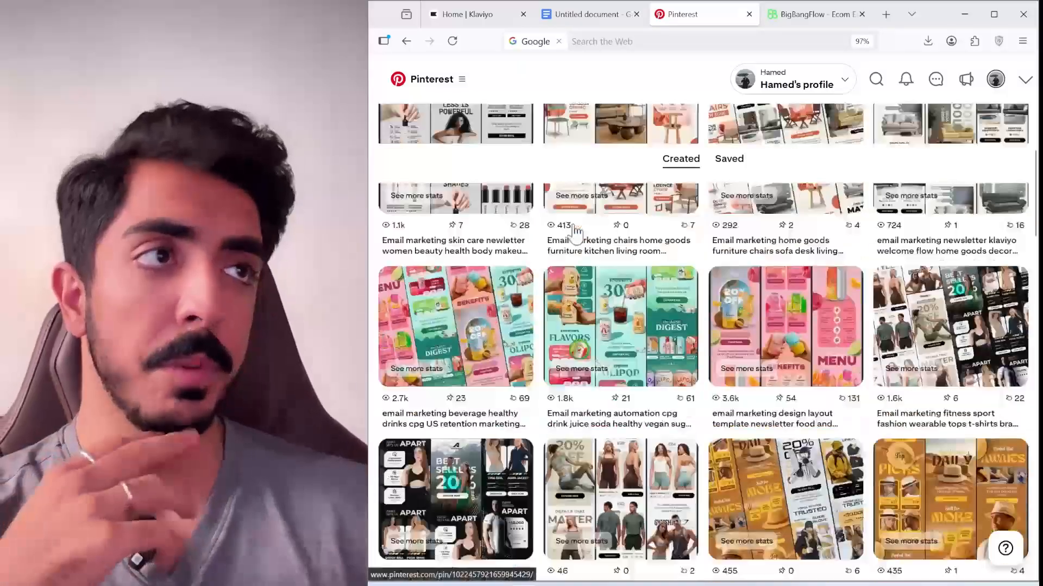
scroll(638, 320, up, 15)
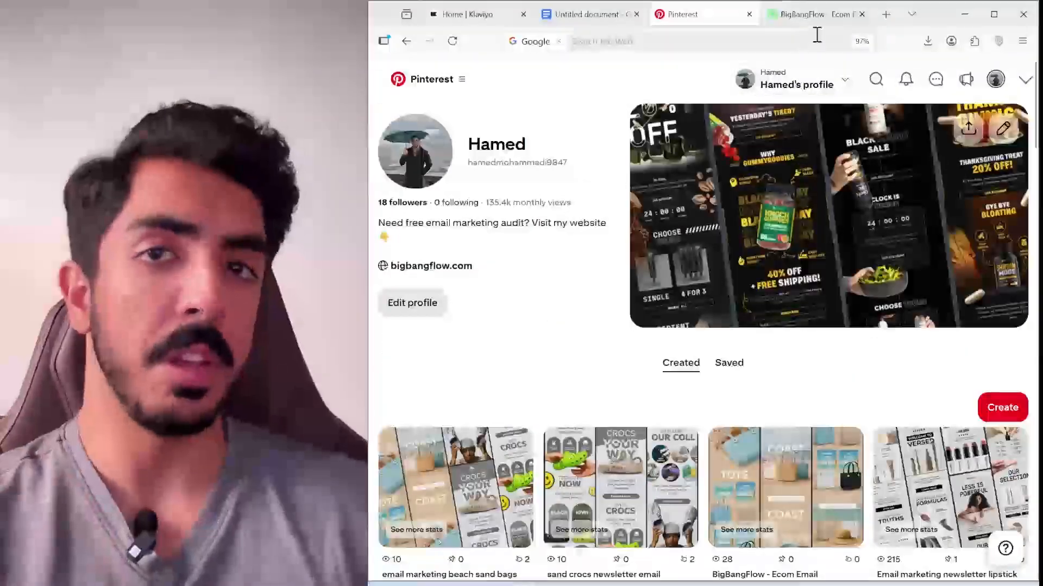
click(814, 14)
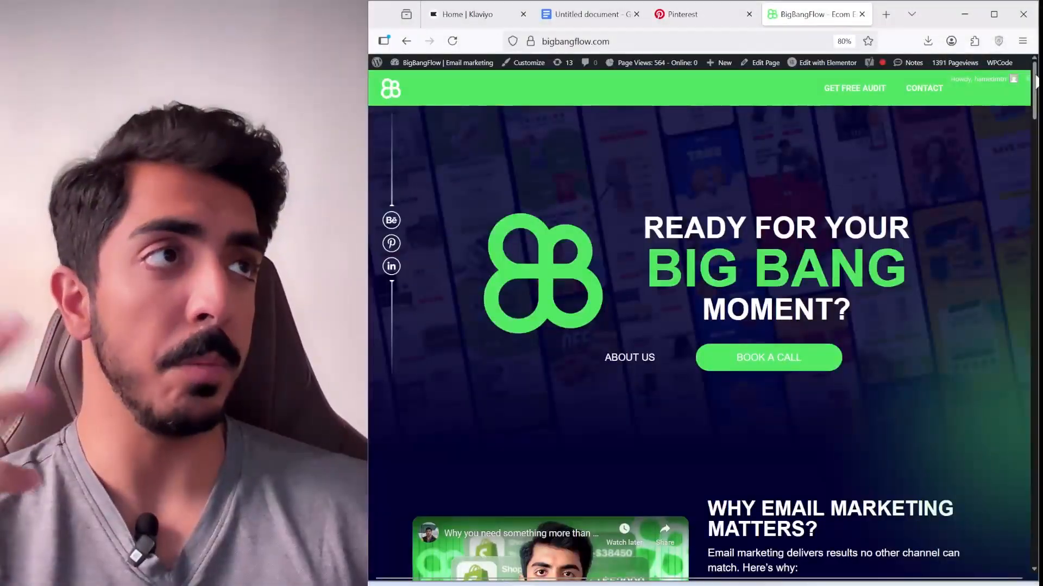
scroll(776, 326, down, 20)
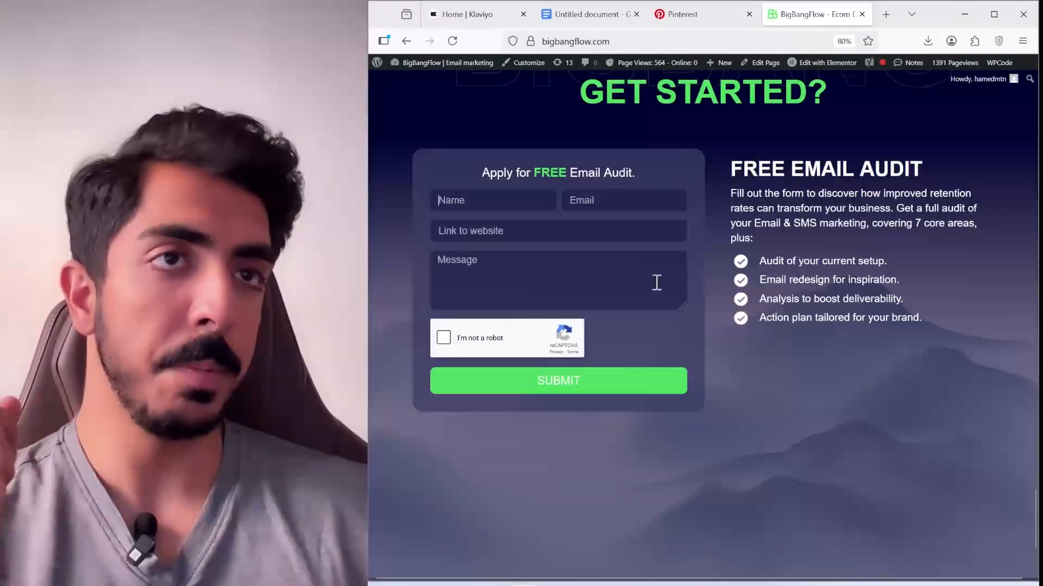
click(517, 200)
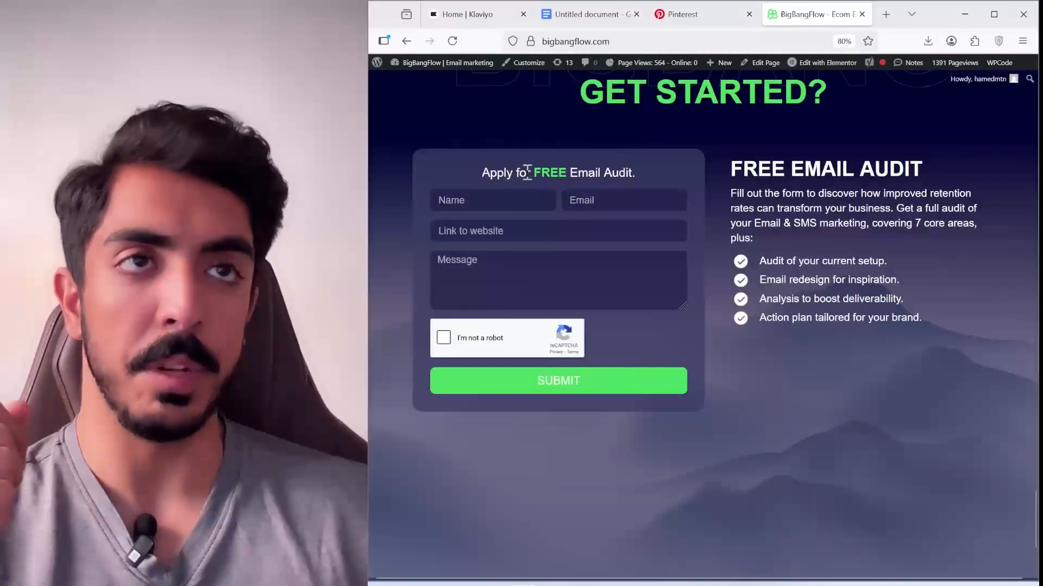
drag(525, 171, 668, 212)
click(666, 224)
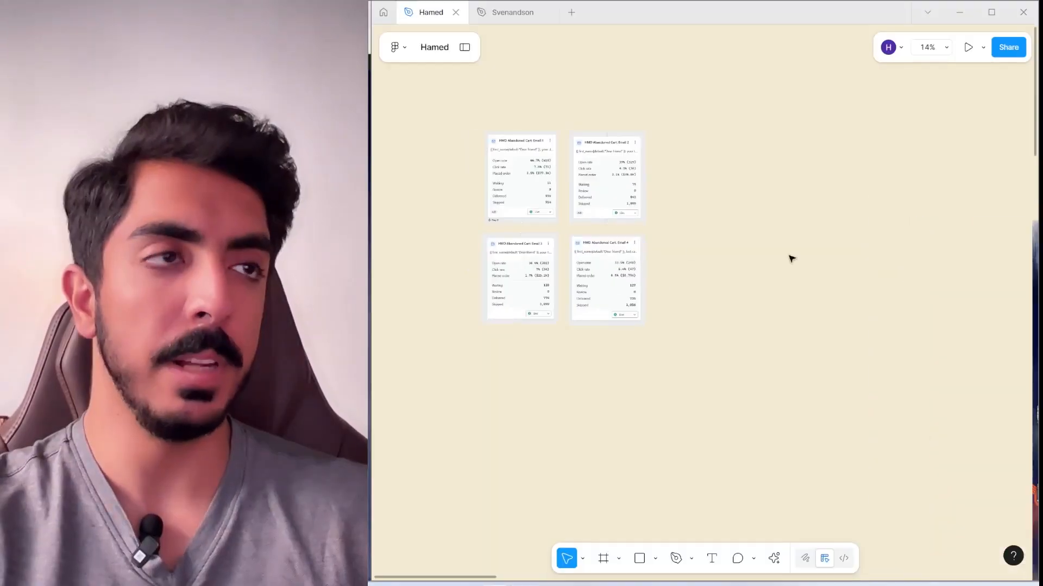
In Figma, circle the hero and product area of the Sven & Son "Why Upgrade?" email with the red brush in Draw mode.
scroll(631, 184, up, 3)
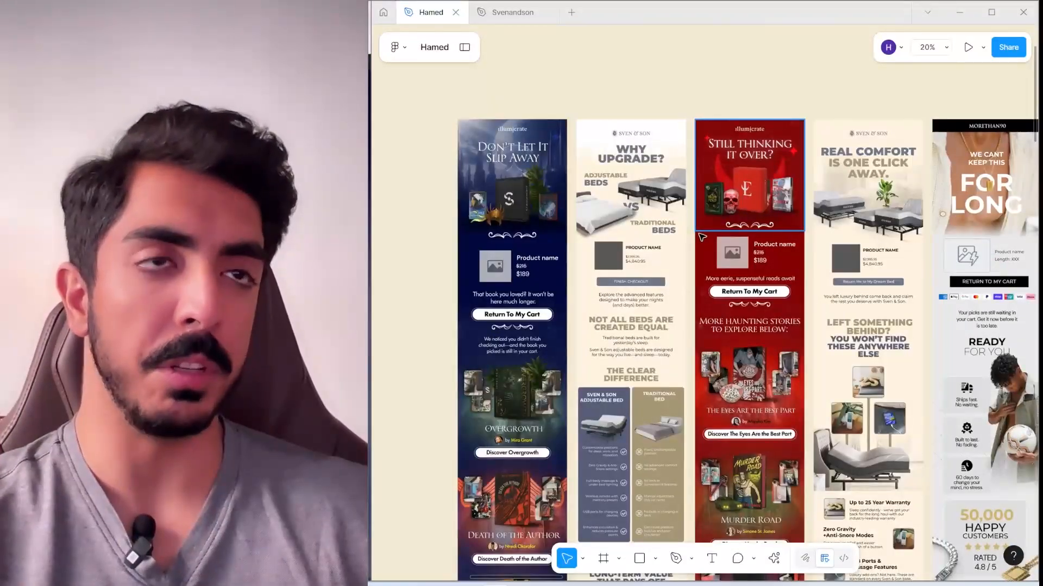
drag(702, 237, 617, 222)
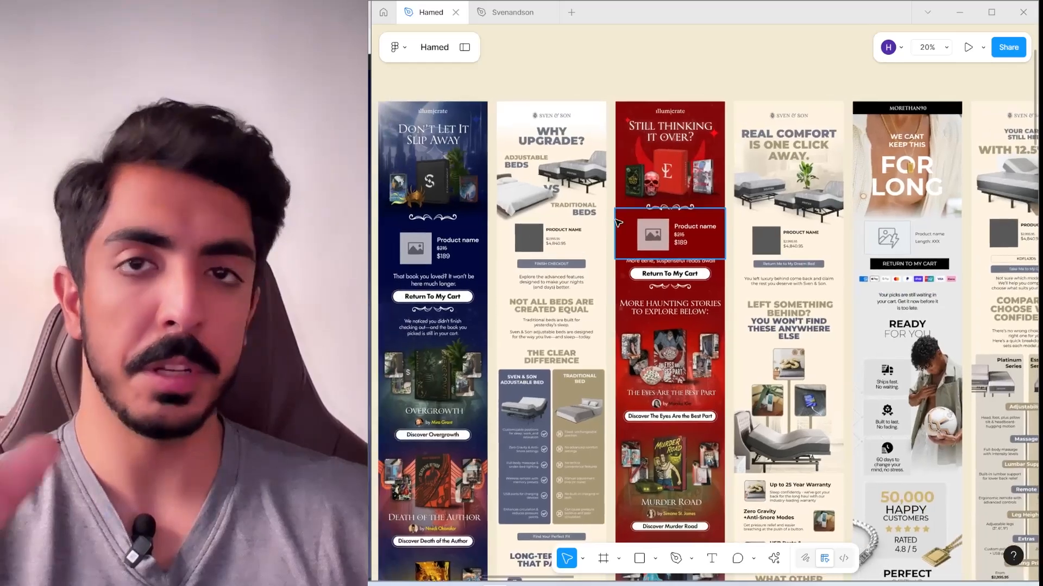
scroll(618, 222, up, 3)
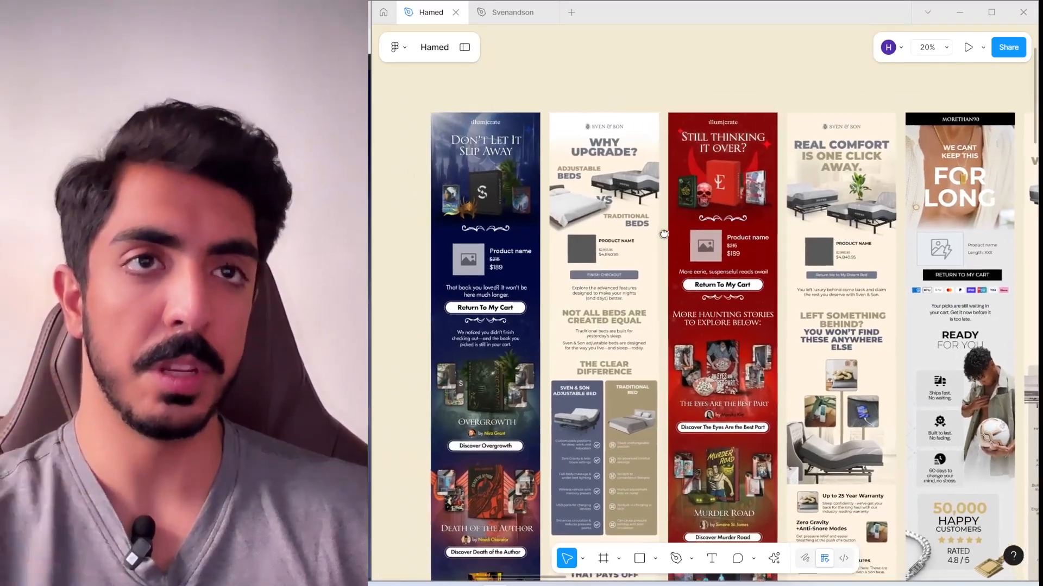
key(shift+d)
scroll(747, 368, up, 2)
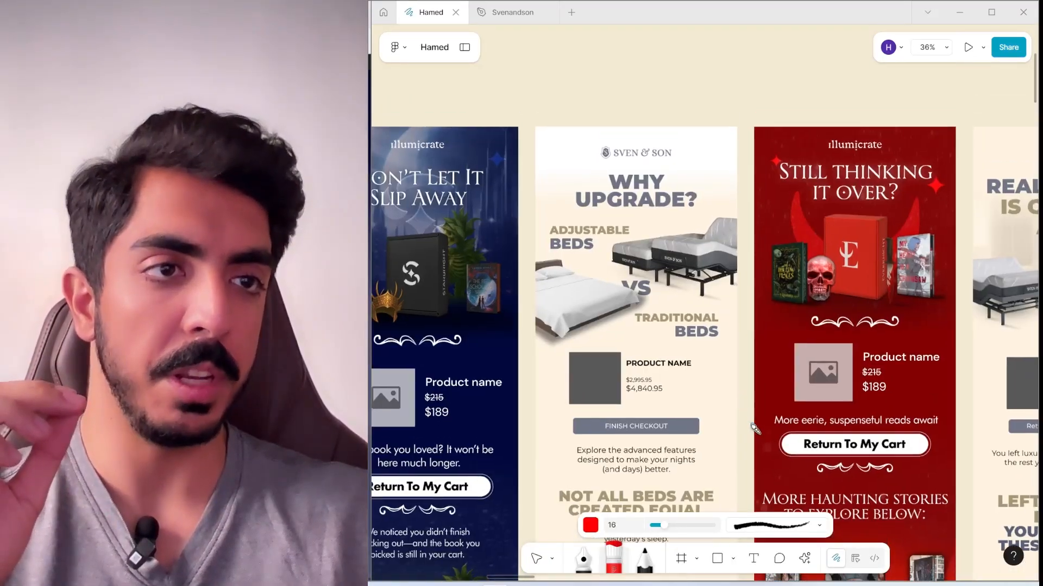
mouse_move(755, 433)
mouse_down()
mouse_move(647, 452)
mouse_move(510, 284)
mouse_move(753, 434)
mouse_up()
Draw a red circle around the product block and Finish Checkout button in the "Why Upgrade?" email.
scroll(754, 434, up, 1)
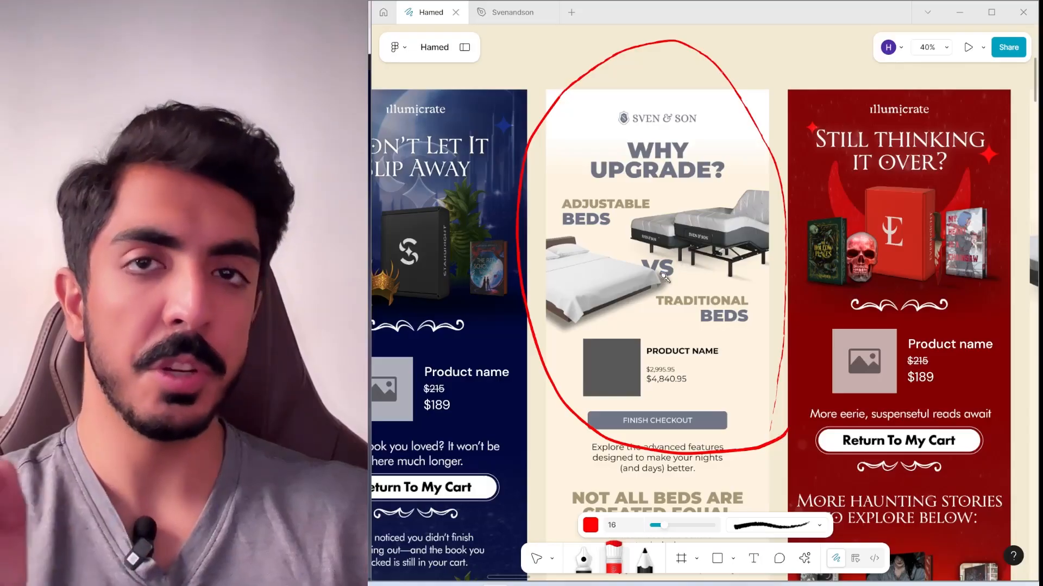
mouse_move(661, 274)
mouse_down()
mouse_move(647, 258)
mouse_move(679, 259)
mouse_up()
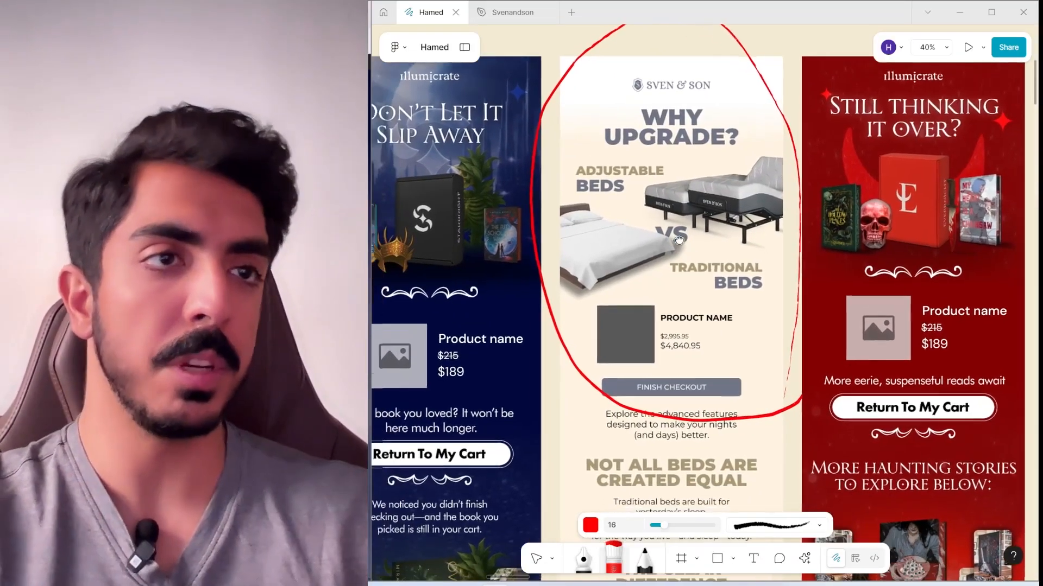
scroll(703, 333, up, 1)
mouse_move(779, 405)
mouse_down()
mouse_move(575, 389)
mouse_move(674, 294)
mouse_move(777, 370)
mouse_move(753, 399)
mouse_up()
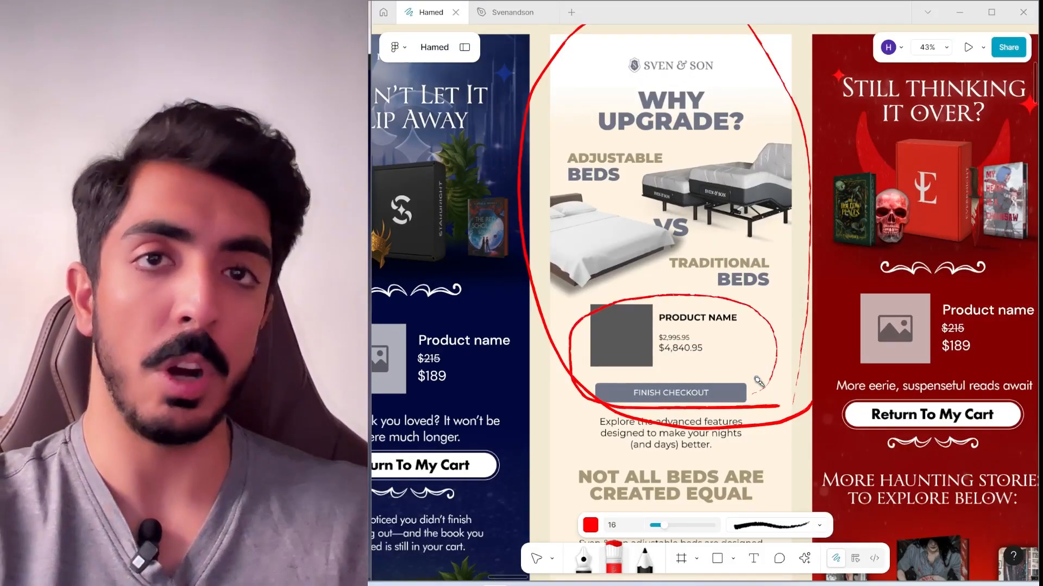
Examine the product block of the "Why Upgrade?" email and the hero and product sections of the neighbouring emails up to MoreThan90.
scroll(705, 399, up, 2)
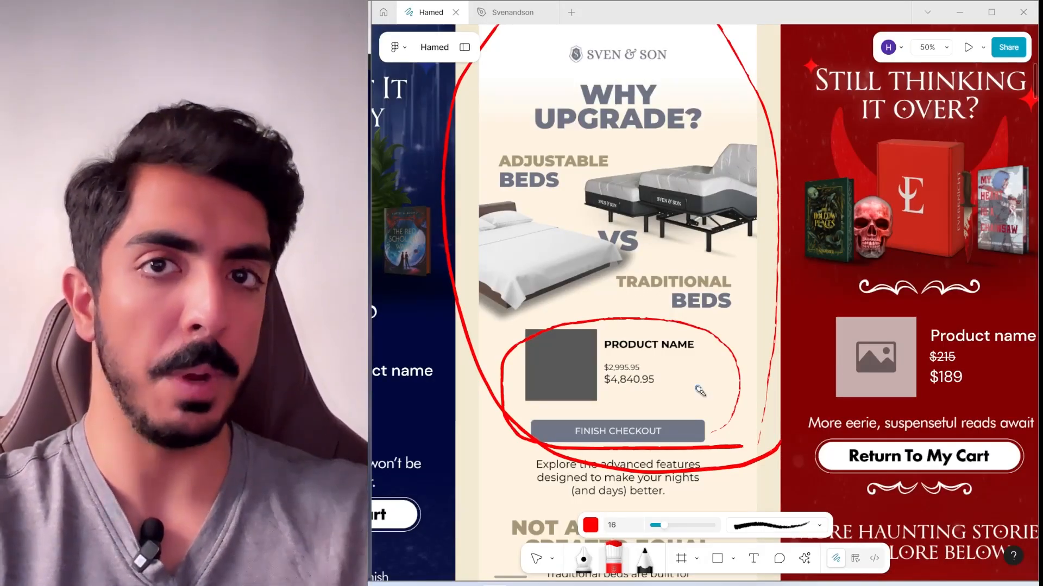
scroll(697, 388, up, 1)
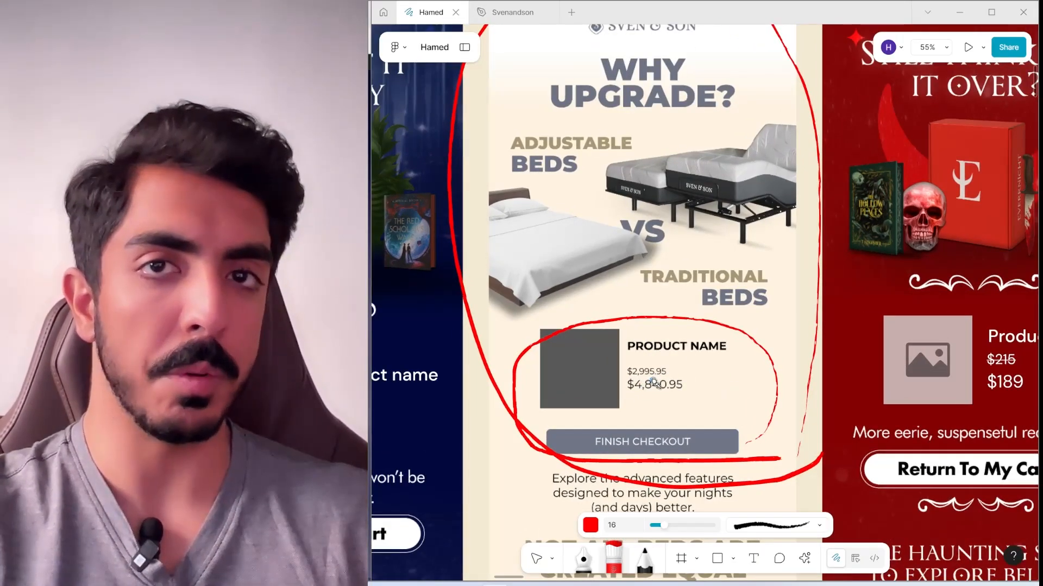
scroll(660, 378, down, 5)
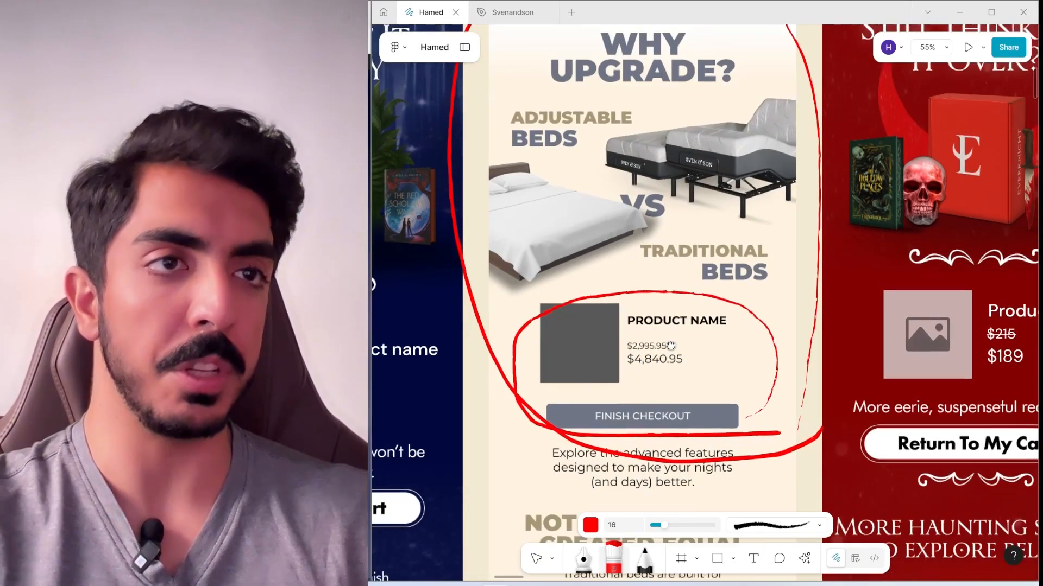
scroll(642, 294, down, 3)
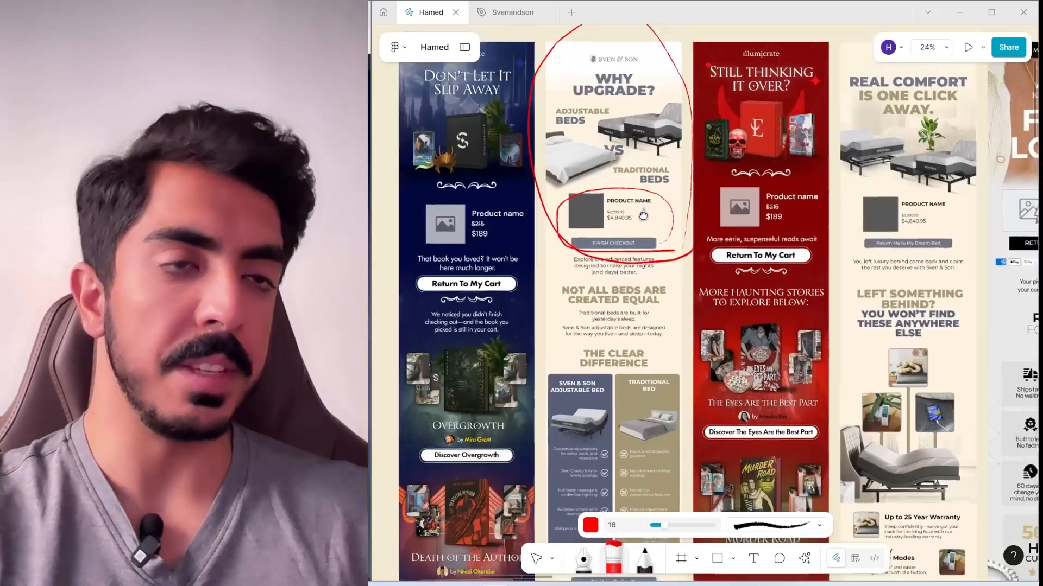
scroll(648, 280, up, 3)
drag(641, 280, 545, 292)
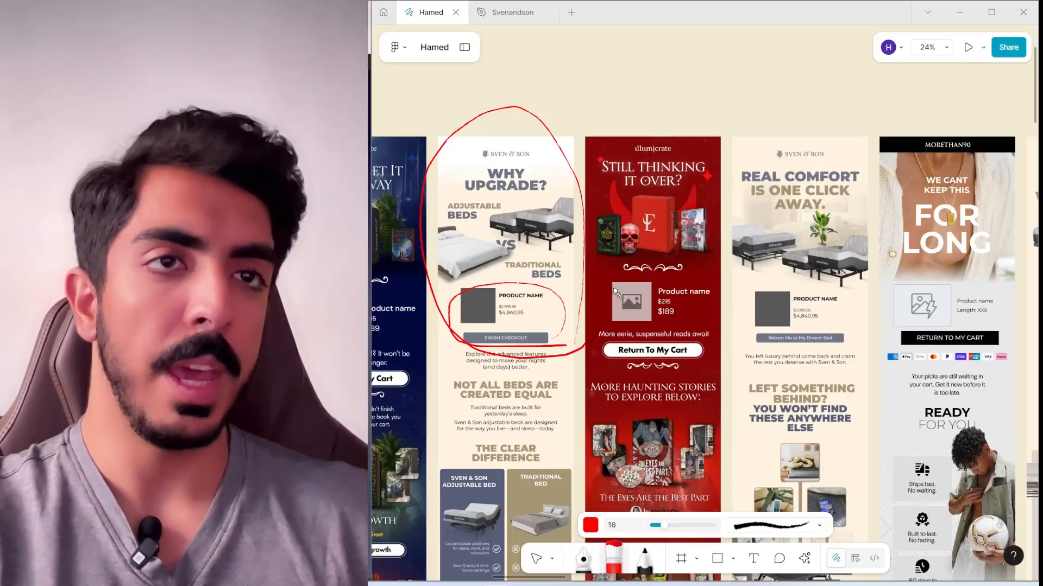
drag(524, 310, 587, 308)
drag(769, 260, 646, 282)
scroll(647, 282, up, 1)
scroll(671, 277, right, 5)
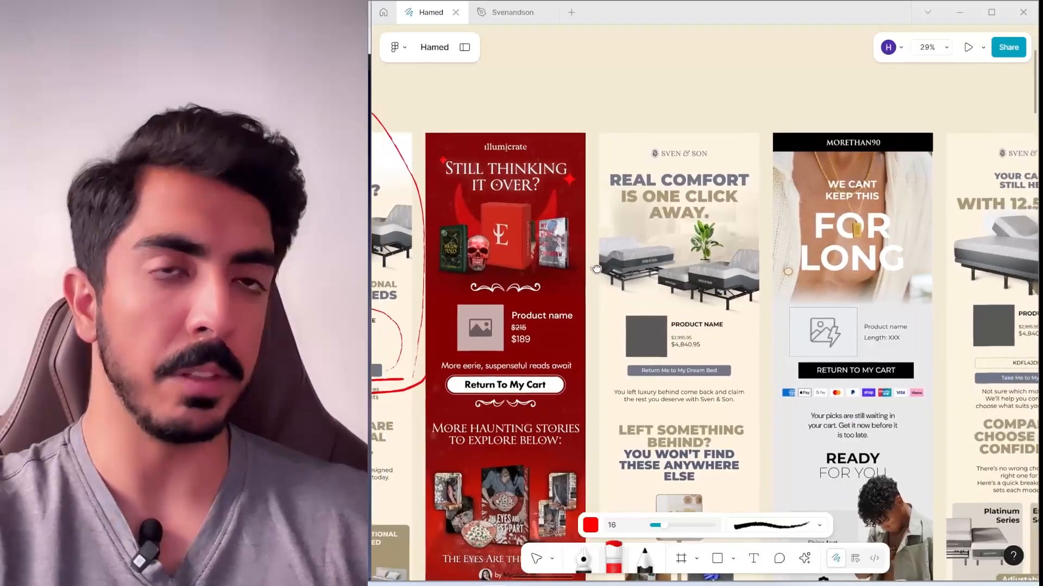
scroll(748, 286, right, 6)
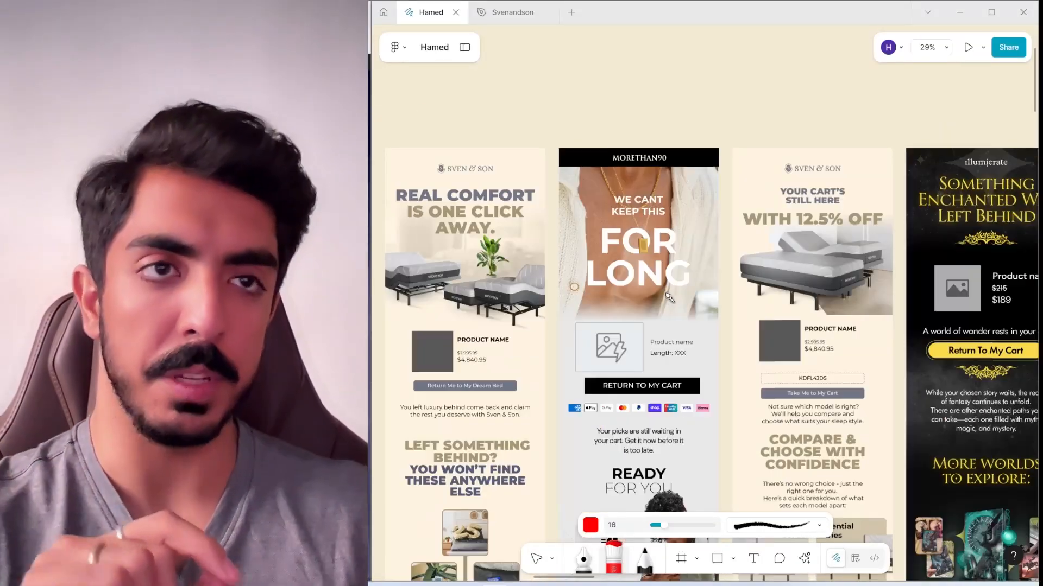
Draw a red circle around the product block and Return To My Cart button in the MoreThan90 email.
scroll(669, 298, up, 3)
mouse_move(773, 402)
mouse_down()
mouse_move(684, 415)
mouse_move(550, 380)
mouse_move(579, 295)
mouse_move(742, 296)
mouse_move(771, 366)
mouse_move(734, 410)
mouse_up()
scroll(722, 400, down, 3)
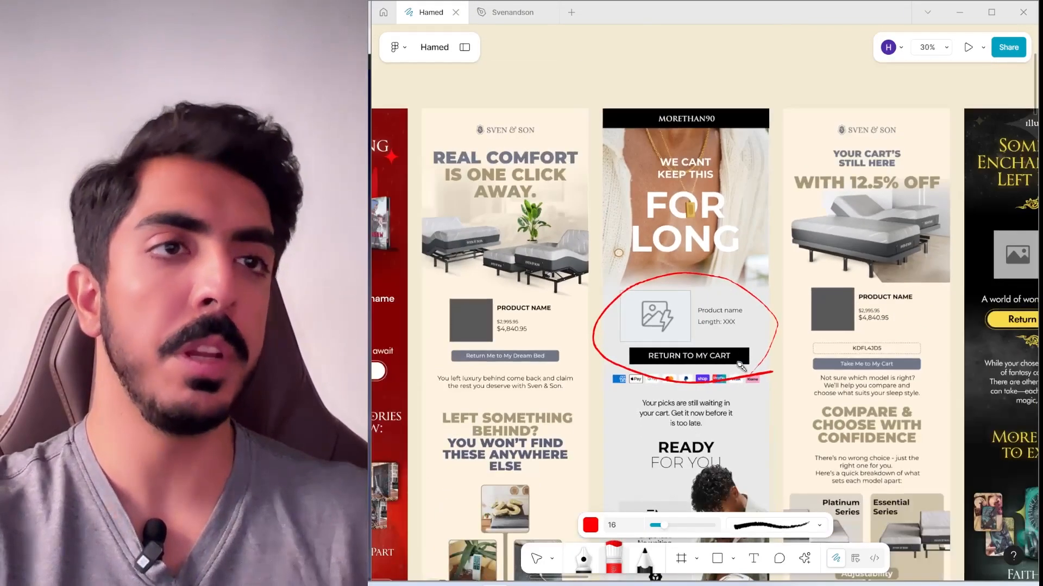
Draw a red arrow from the payment icons down to the "Ships fast. No waiting." feature in the MoreThan90 email.
scroll(742, 368, down, 5)
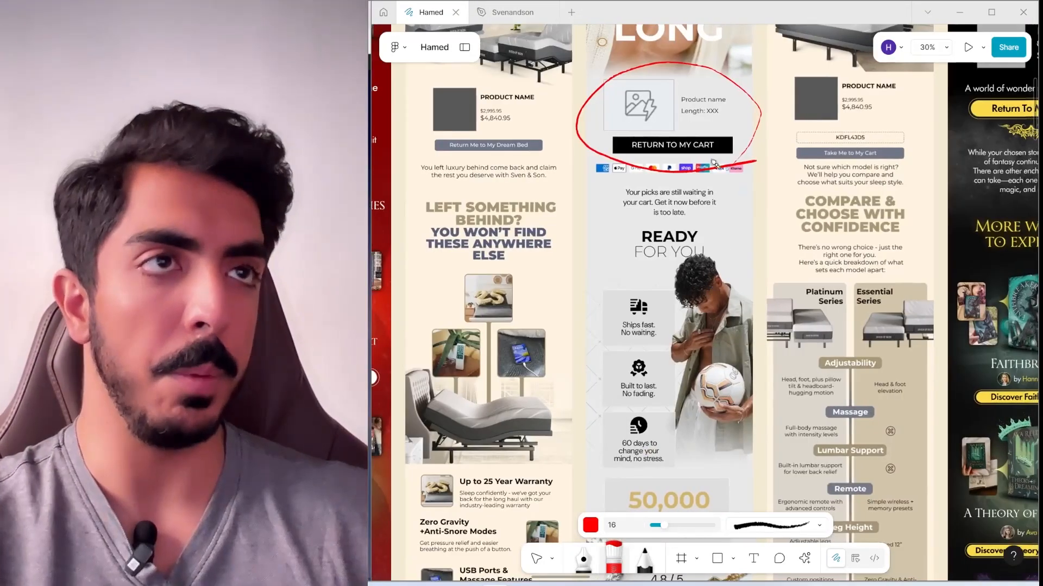
mouse_move(600, 170)
mouse_down()
mouse_move(608, 326)
mouse_move(604, 316)
mouse_up()
scroll(676, 182, up, 3)
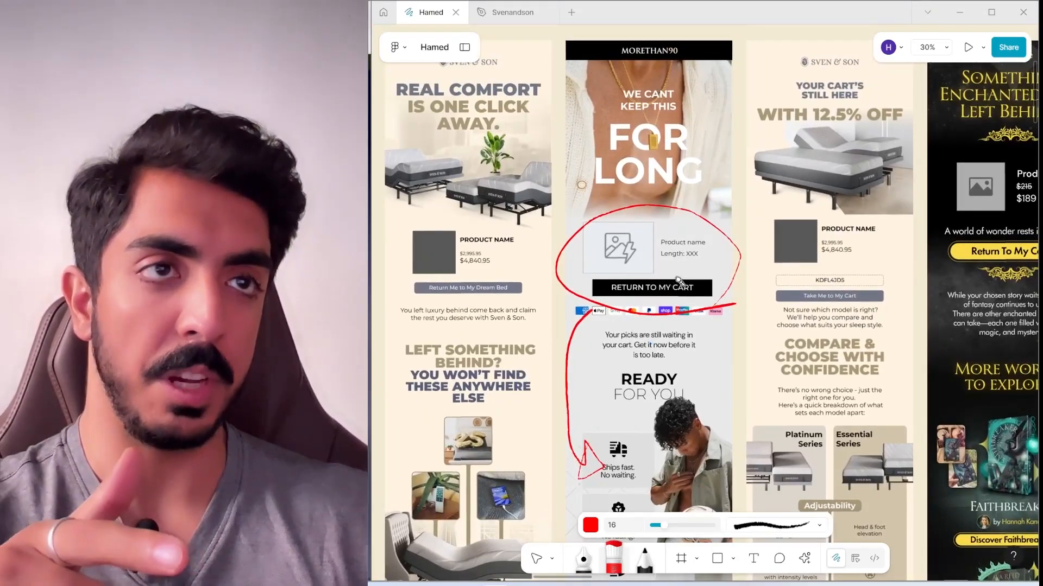
scroll(685, 275, up, 1)
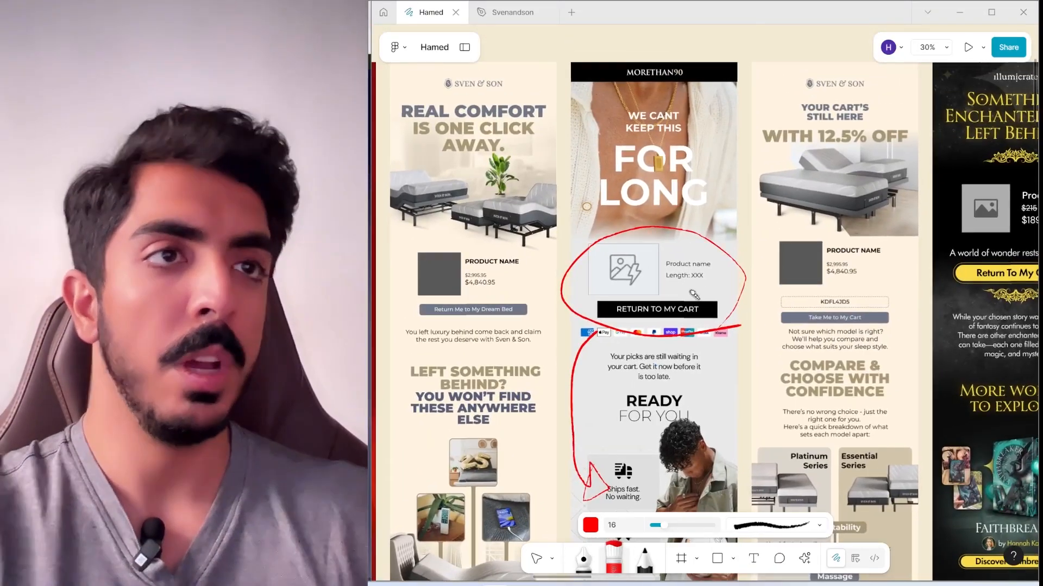
Circle the product block, discount code and Take Me to My Cart button in the Sven & Son "With 12.5% Off" email in red.
scroll(682, 277, right, 5)
mouse_move(744, 339)
mouse_down()
mouse_move(684, 345)
mouse_move(587, 286)
mouse_move(727, 340)
mouse_up()
scroll(673, 314, up, 2)
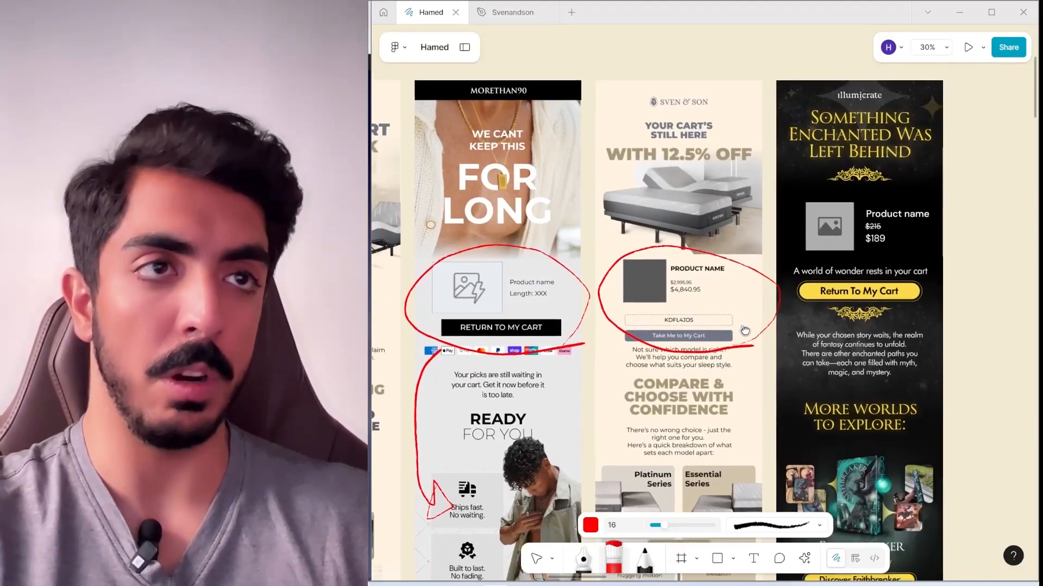
Compare the headings and circled product blocks across the email designs, from the 12.5% Off email back to "Why Upgrade?".
scroll(684, 304, down, 2)
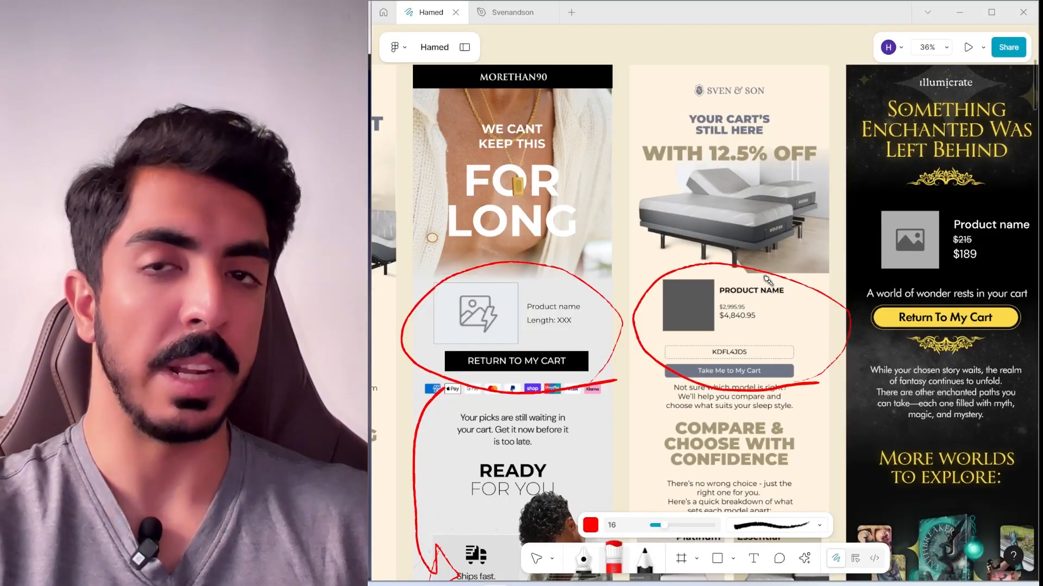
scroll(766, 282, down, 3)
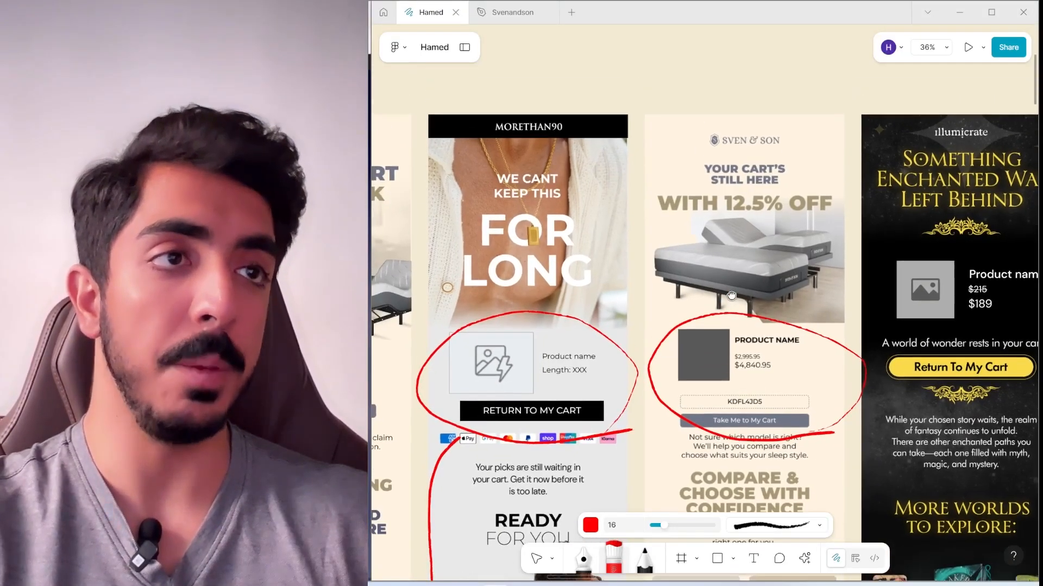
scroll(766, 295, up, 1)
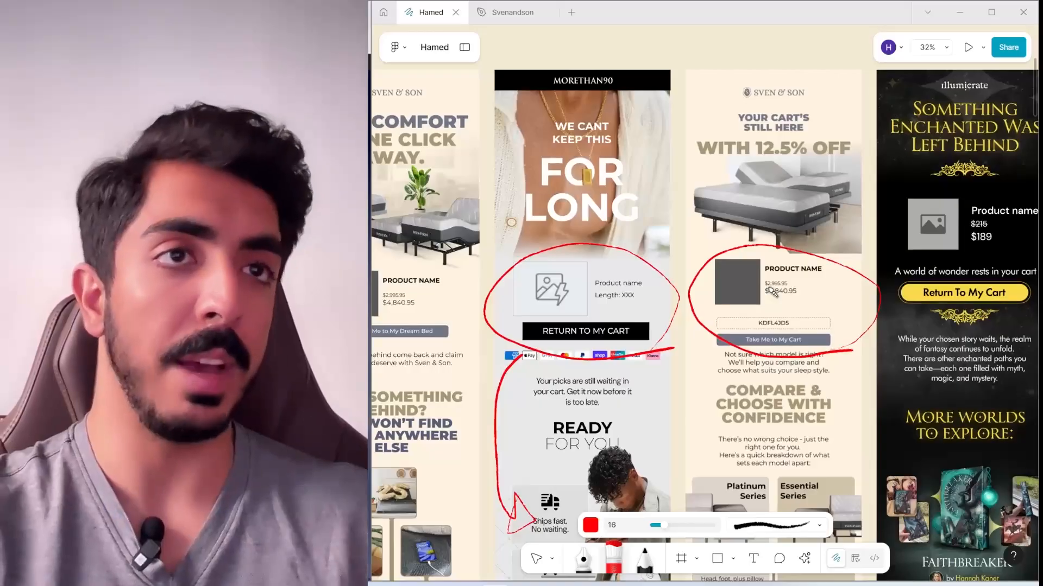
scroll(773, 292, up, 4)
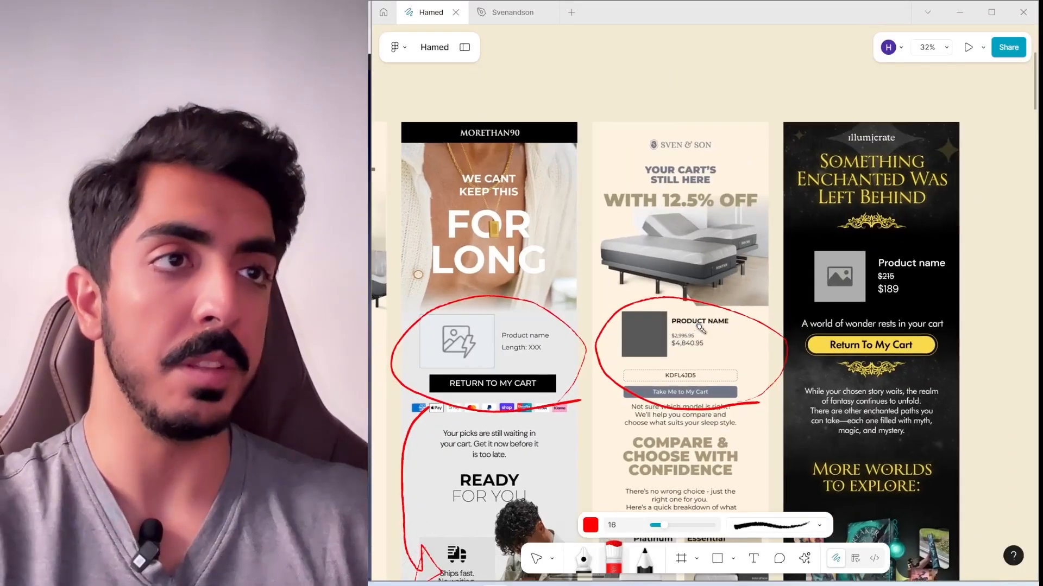
scroll(729, 336, down, 5)
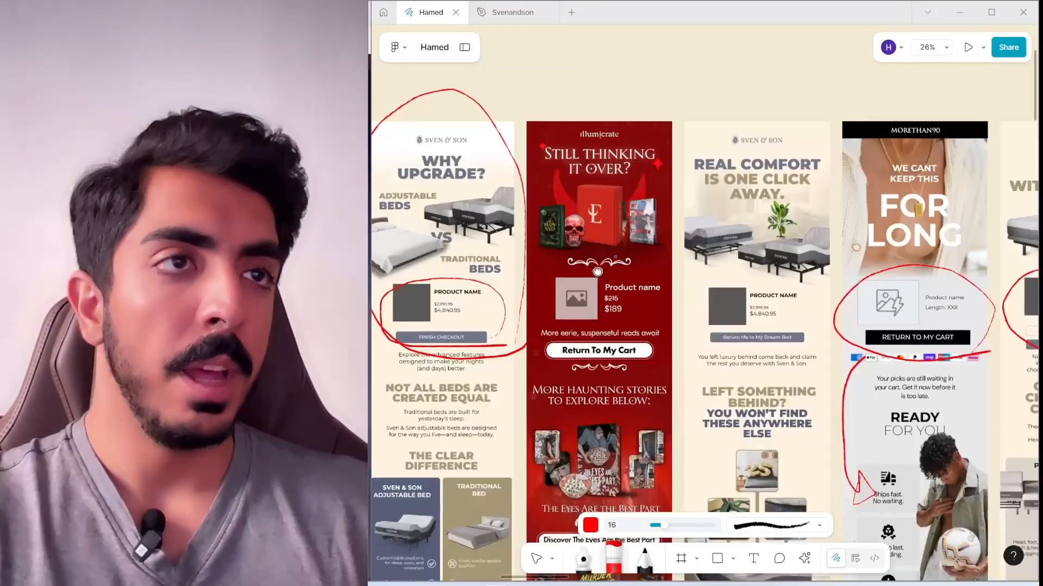
Circle the bed image and the "Real Comfort Is One Click Away" heading in the Sven & Son email in red.
scroll(573, 285, up, 3)
mouse_move(573, 285)
mouse_down()
mouse_move(663, 241)
mouse_move(729, 319)
mouse_move(696, 353)
mouse_up()
scroll(732, 254, left, 3)
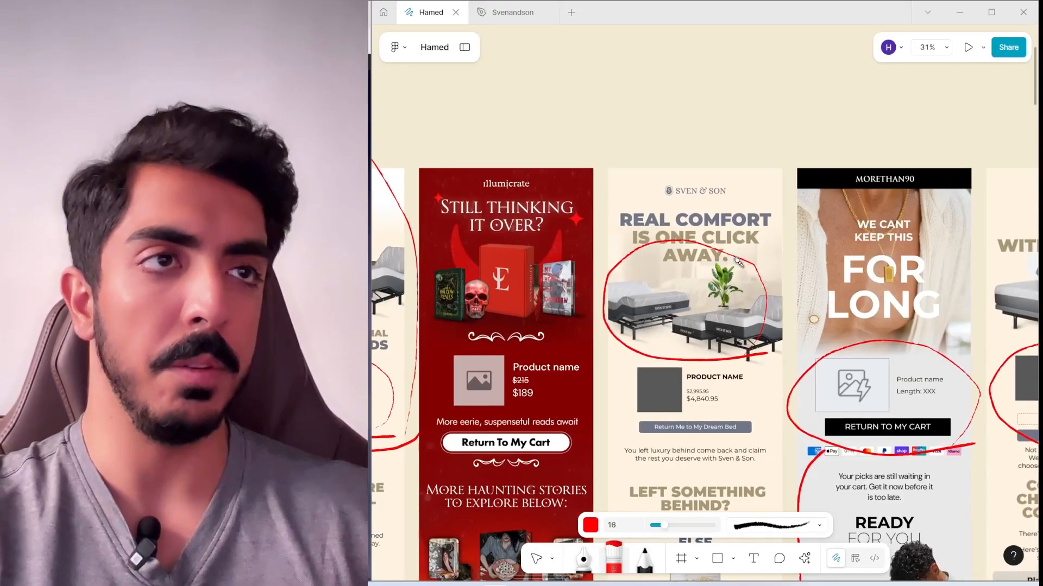
mouse_move(736, 265)
mouse_down()
mouse_move(607, 223)
mouse_move(769, 260)
mouse_up()
scroll(757, 206, down, 5)
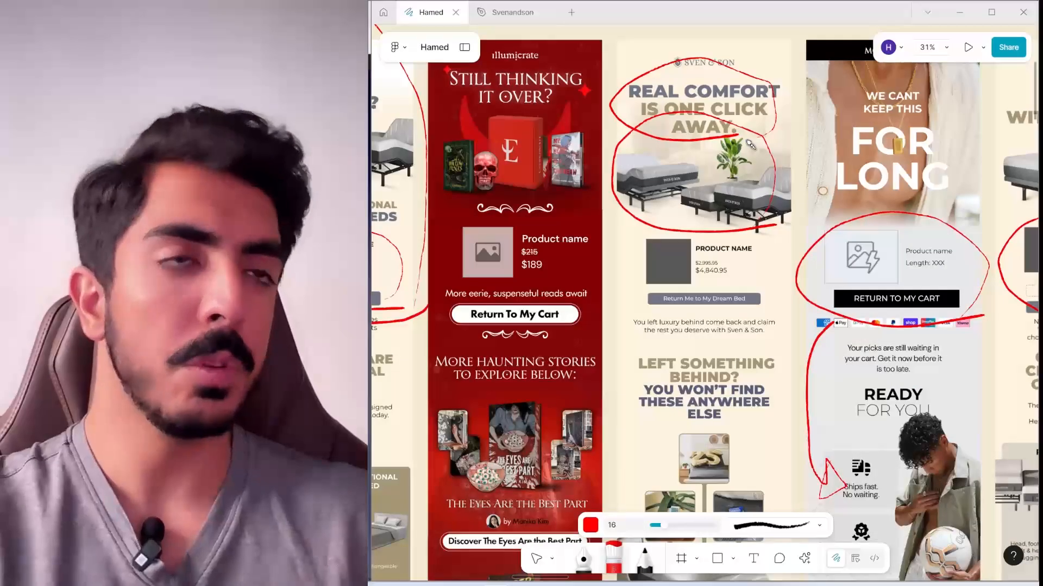
drag(750, 144, 671, 208)
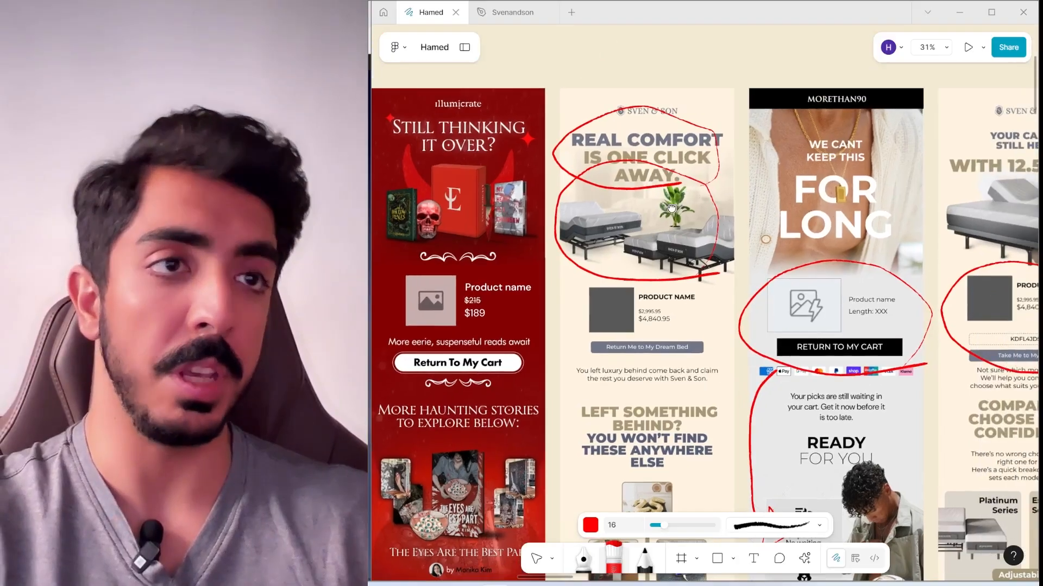
Draw a red arrow pointing at the $4,840.95 price in the product block of the "Real Comfort" email.
scroll(667, 213, up, 2)
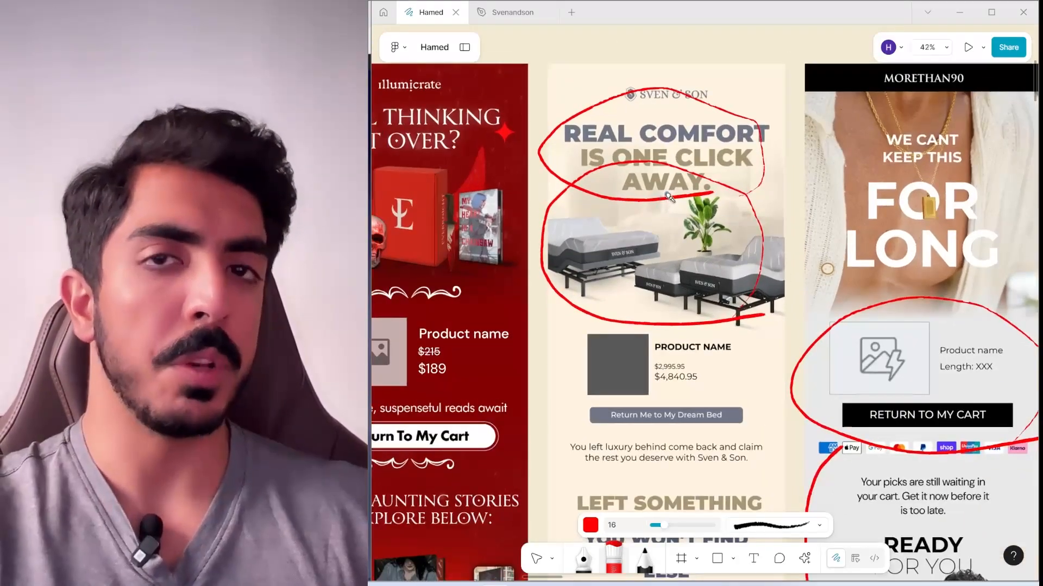
scroll(685, 223, up, 1)
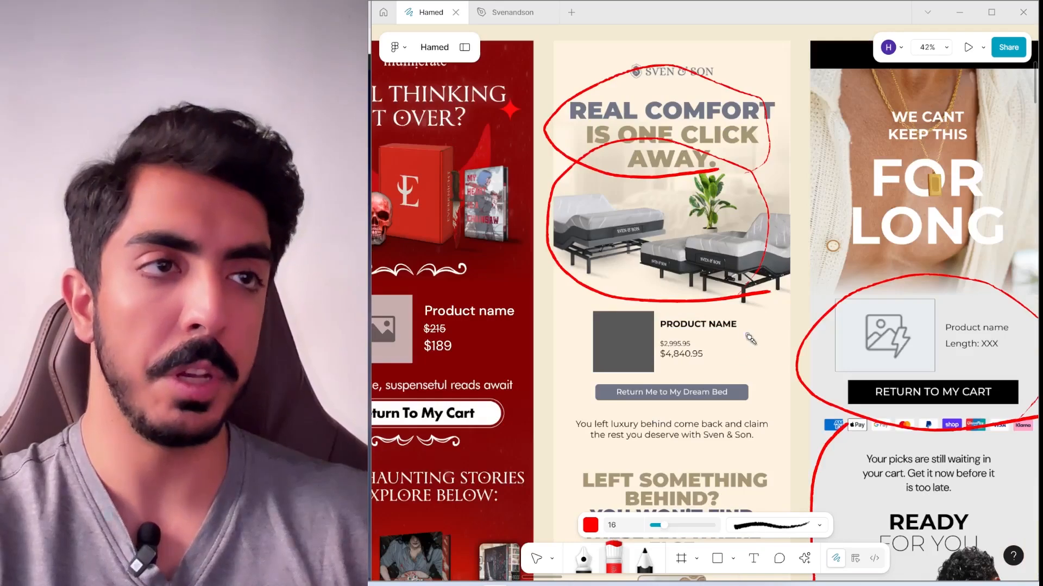
drag(761, 339, 708, 354)
drag(716, 337, 733, 358)
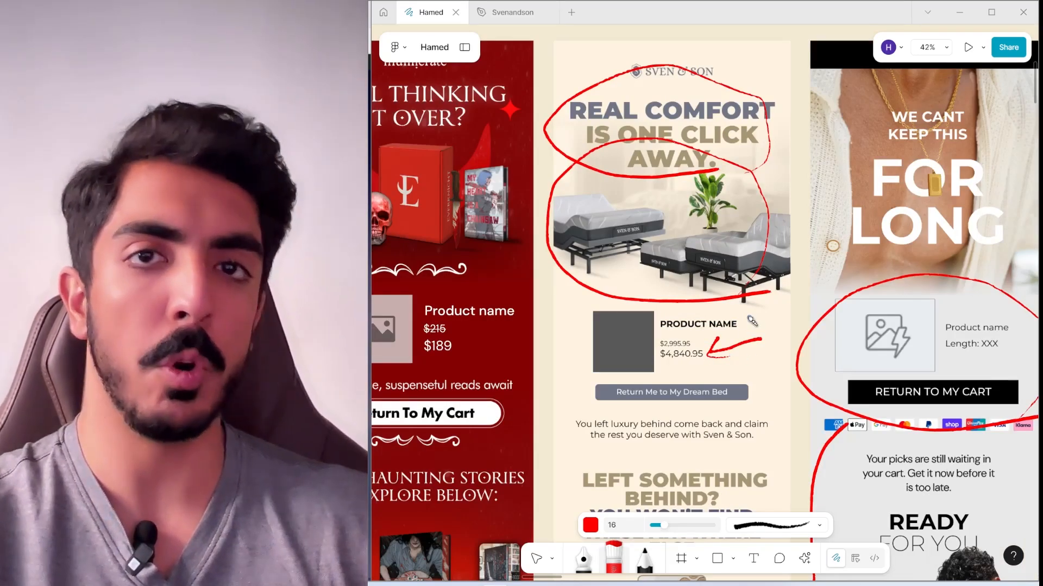
Compare the annotated hero sections across the email designs, from "Real Comfort" back to "Don't Let It Slip Away".
scroll(752, 321, down, 3)
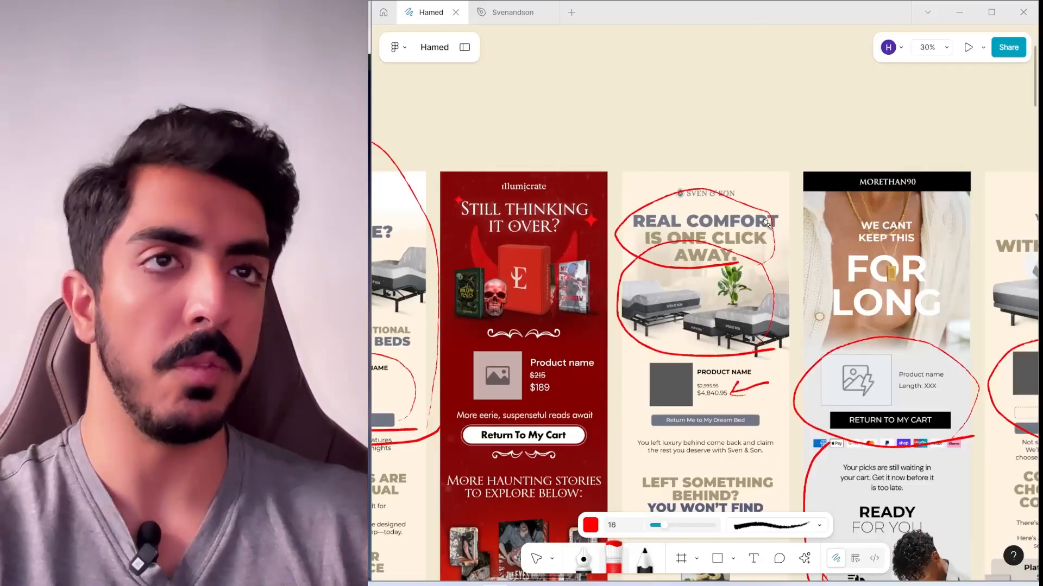
scroll(737, 178, up, 1)
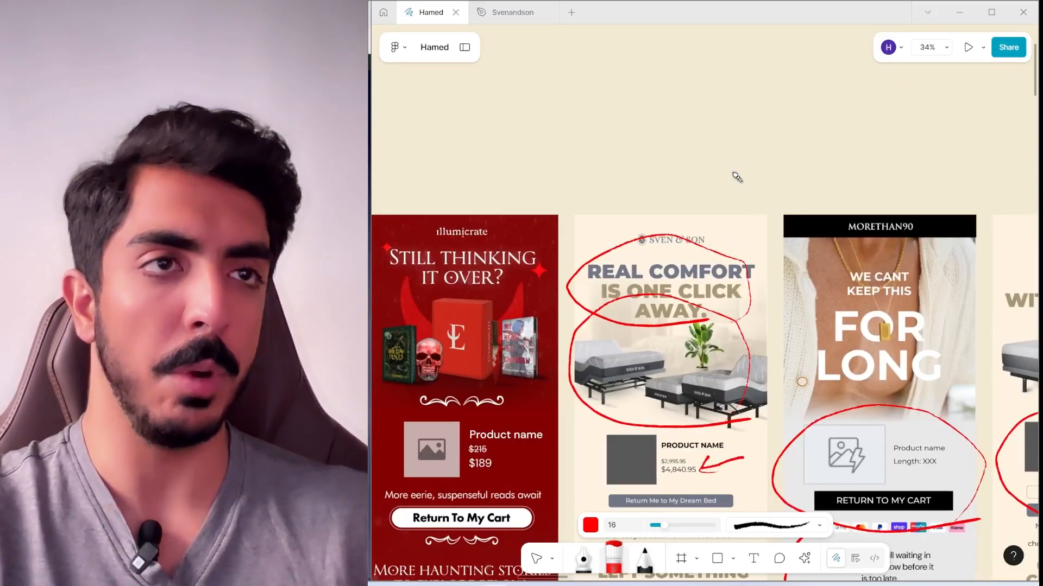
scroll(475, 140, down, 3)
scroll(614, 154, left, 3)
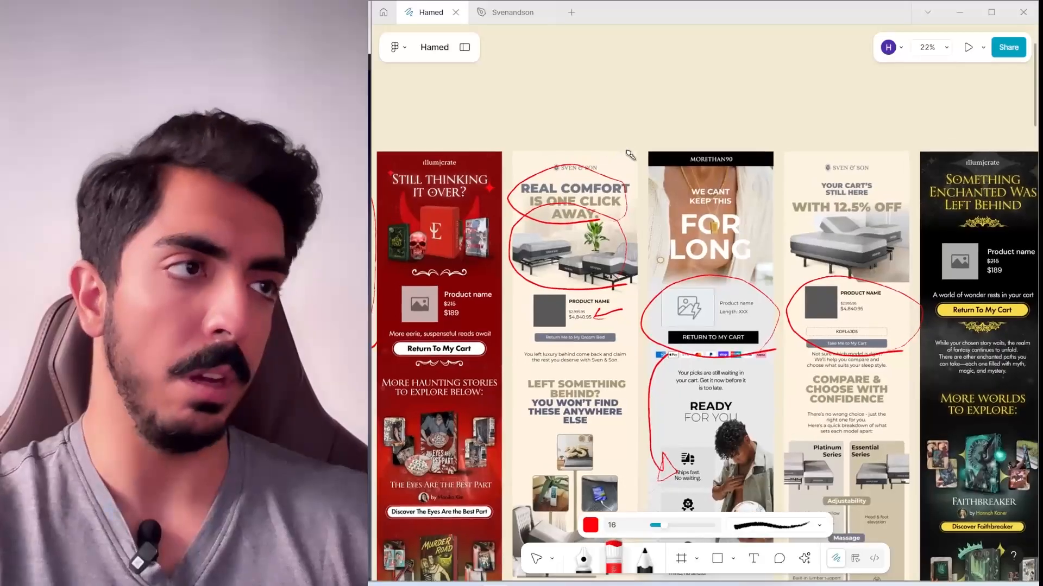
scroll(661, 163, left, 10)
scroll(685, 201, up, 2)
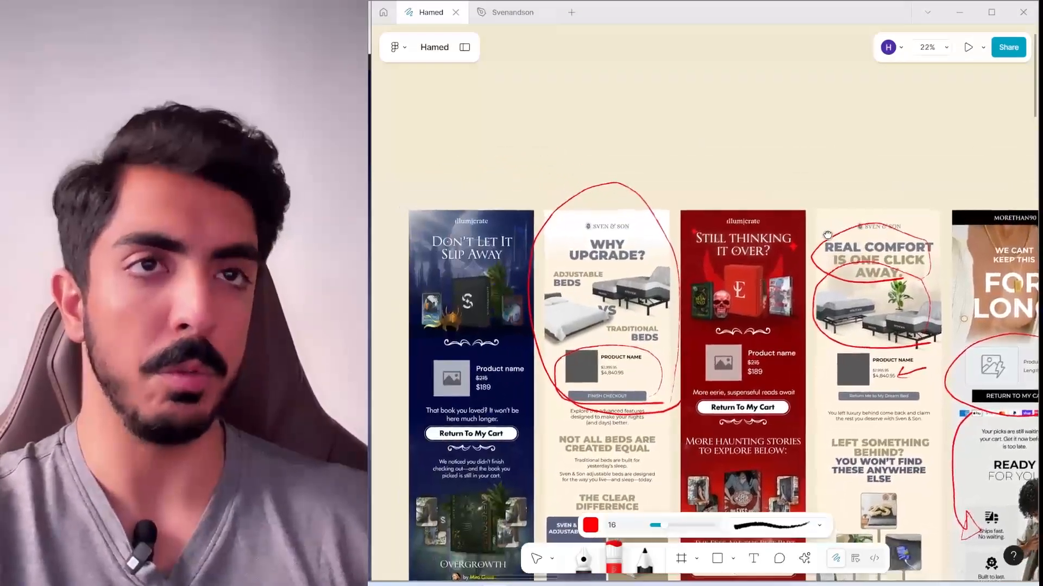
scroll(724, 259, down, 3)
Switch to File Explorer and review the images in the Section 01 to Section 04 folders of "49 Design abandoned cart email".
key(alt+Tab)
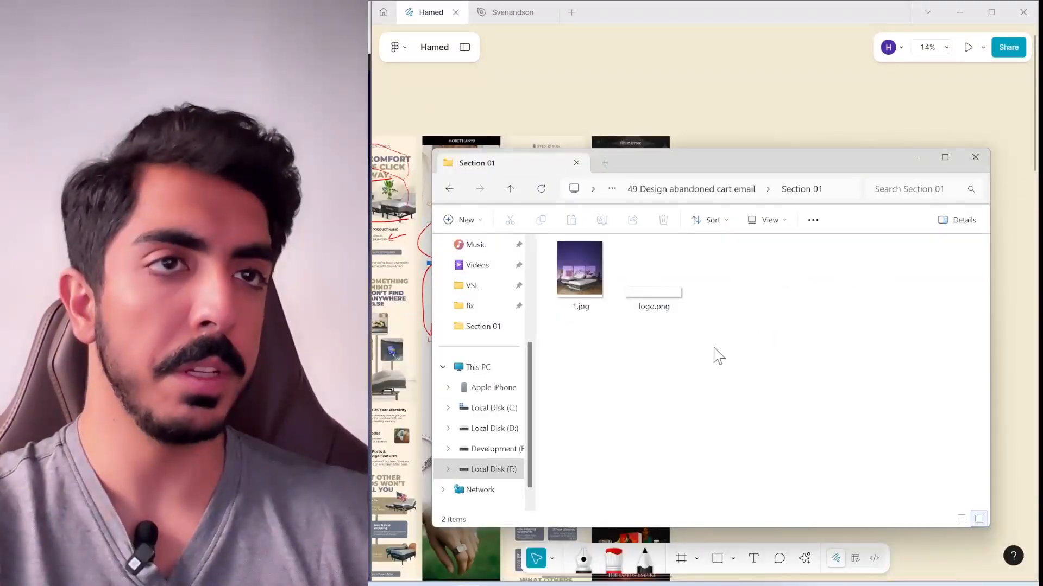
double_click(592, 282)
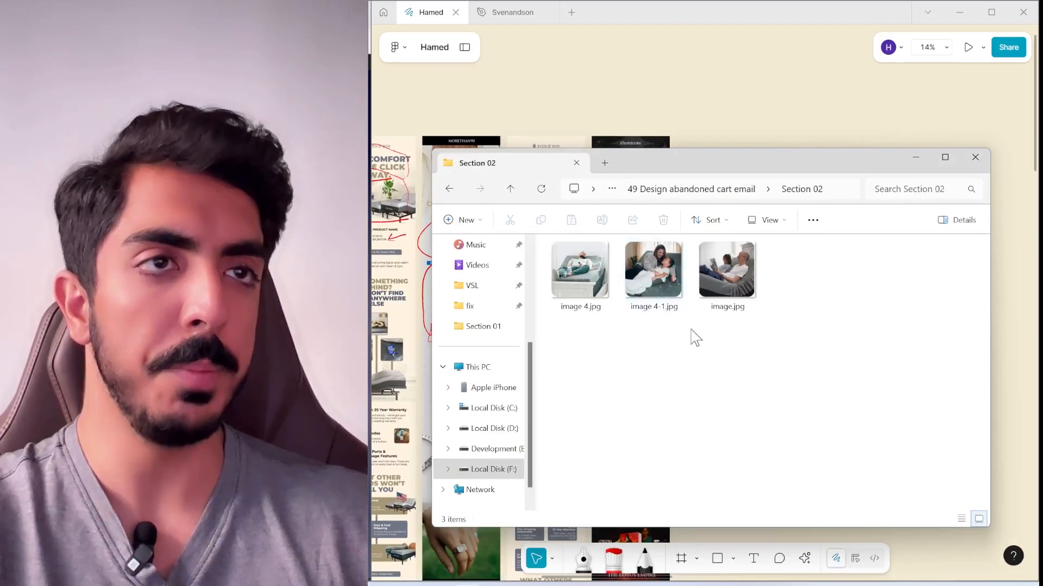
key(alt+Left)
click(605, 302)
double_click(604, 302)
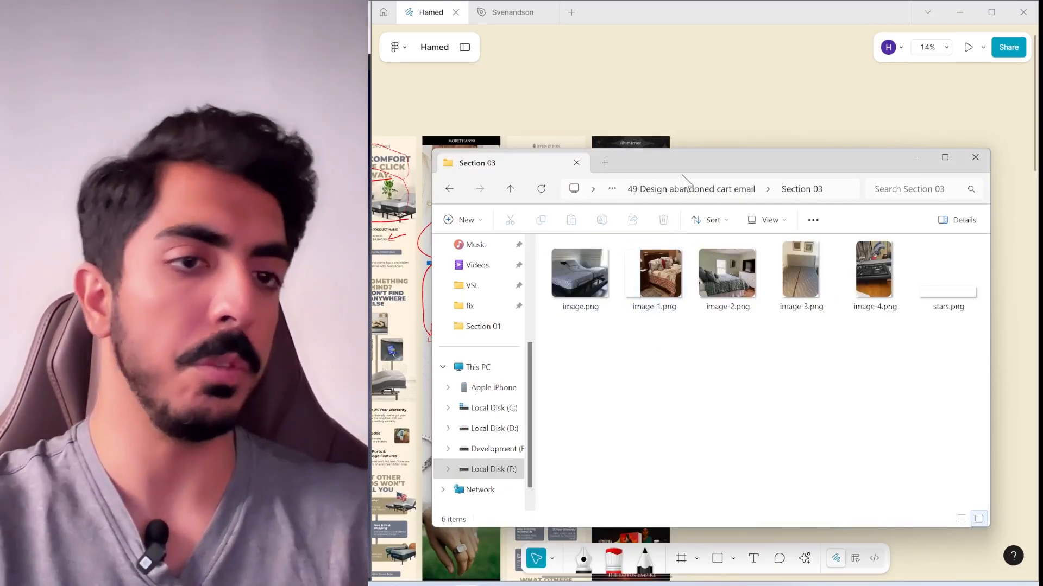
key(alt+Left)
double_click(625, 319)
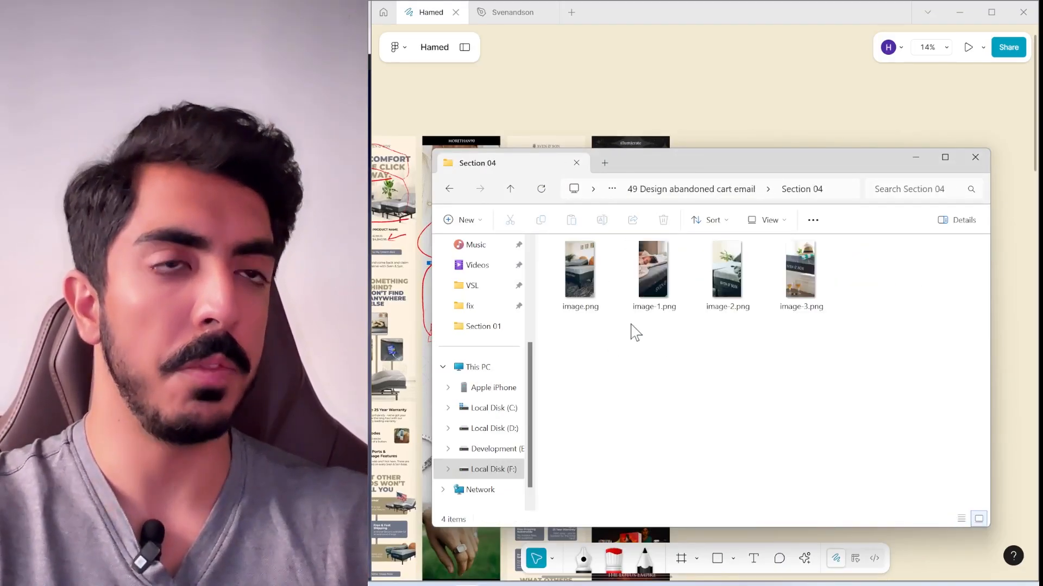
key(alt+Left)
click(621, 268)
Switch to the Google Docs document and read through the email copy from the Hero text down to Section 04.
click(722, 405)
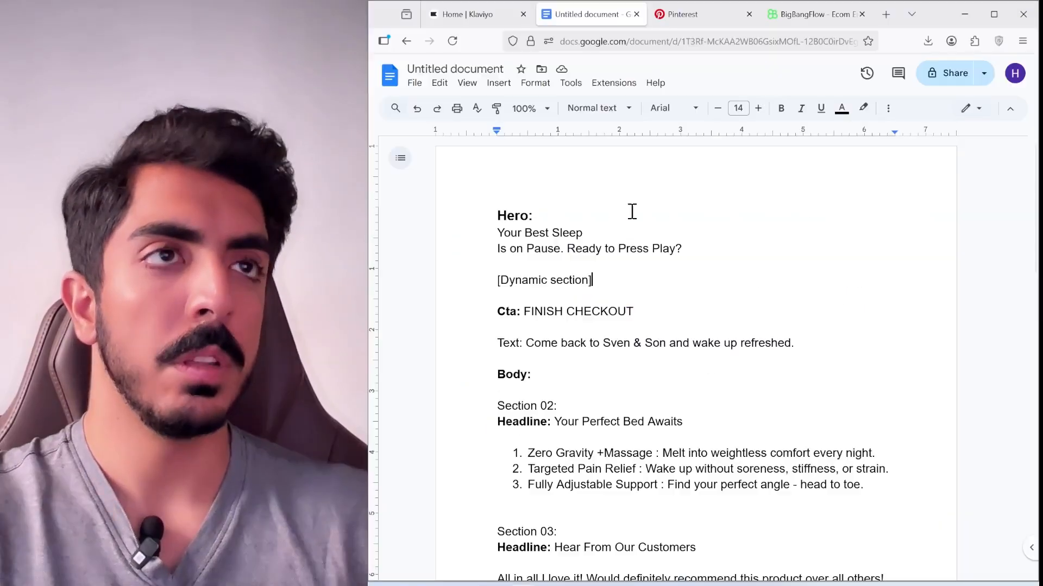
scroll(705, 268, down, 3)
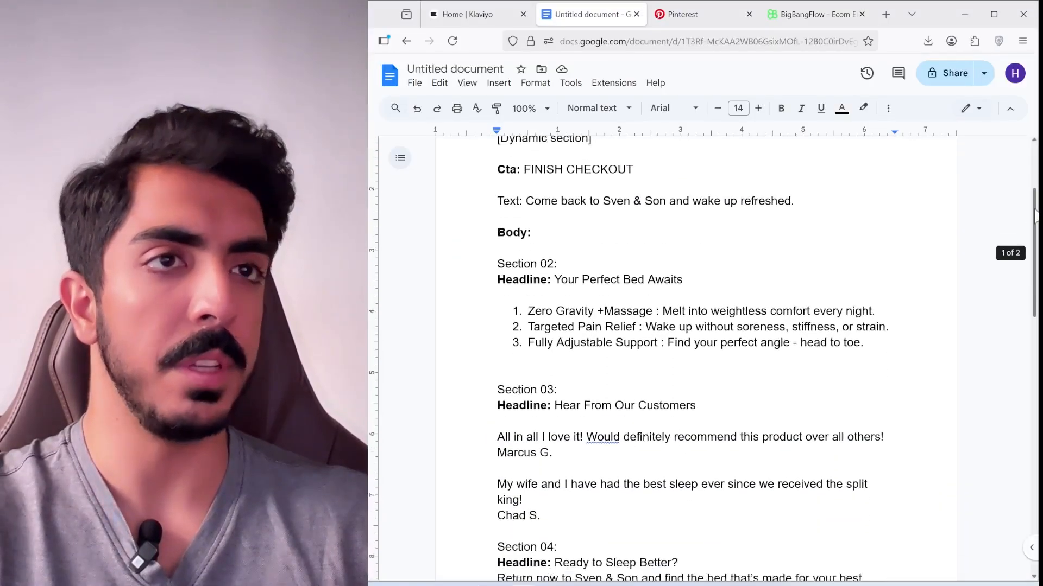
scroll(705, 268, up, 3)
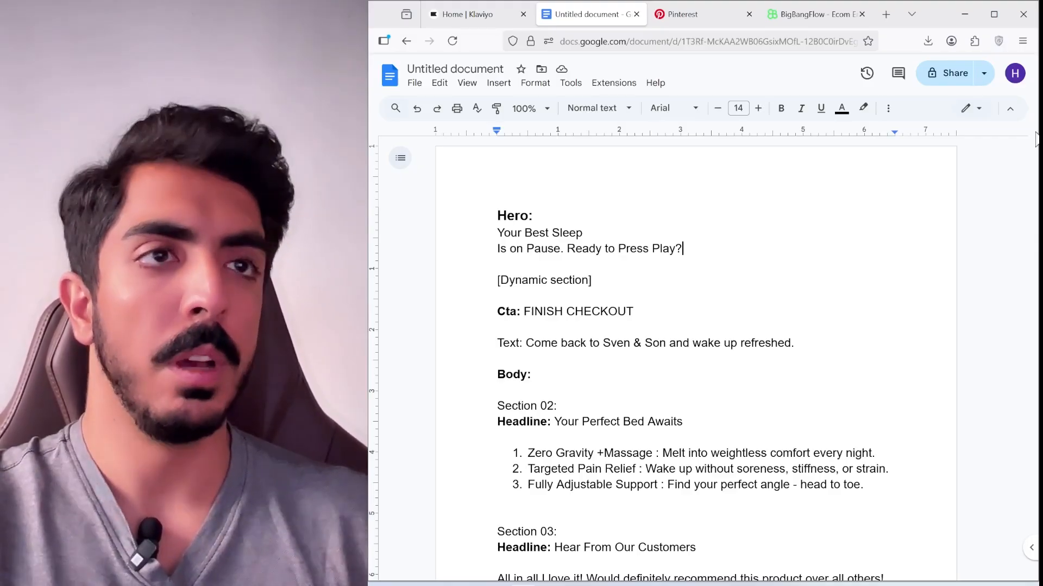
scroll(966, 206, down, 2)
scroll(742, 202, up, 2)
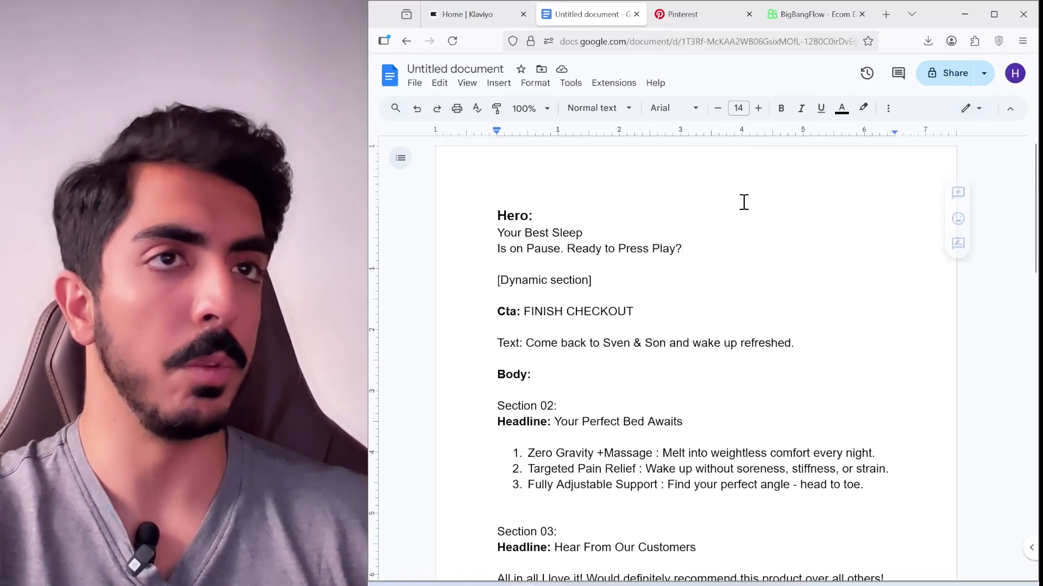
scroll(535, 173, down, 1)
scroll(491, 184, up, 1)
drag(491, 188, 675, 360)
scroll(600, 299, down, 2)
scroll(677, 308, up, 2)
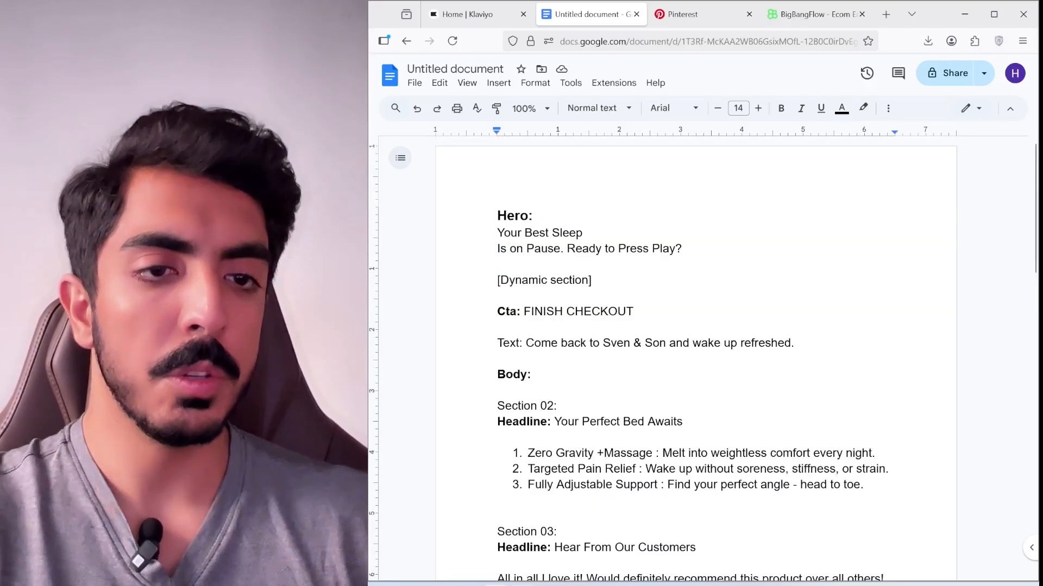
Switch back to Figma and draw a new frame in the empty canvas beside the example emails, 1080 wide.
key(alt+Tab)
scroll(663, 400, right, 3)
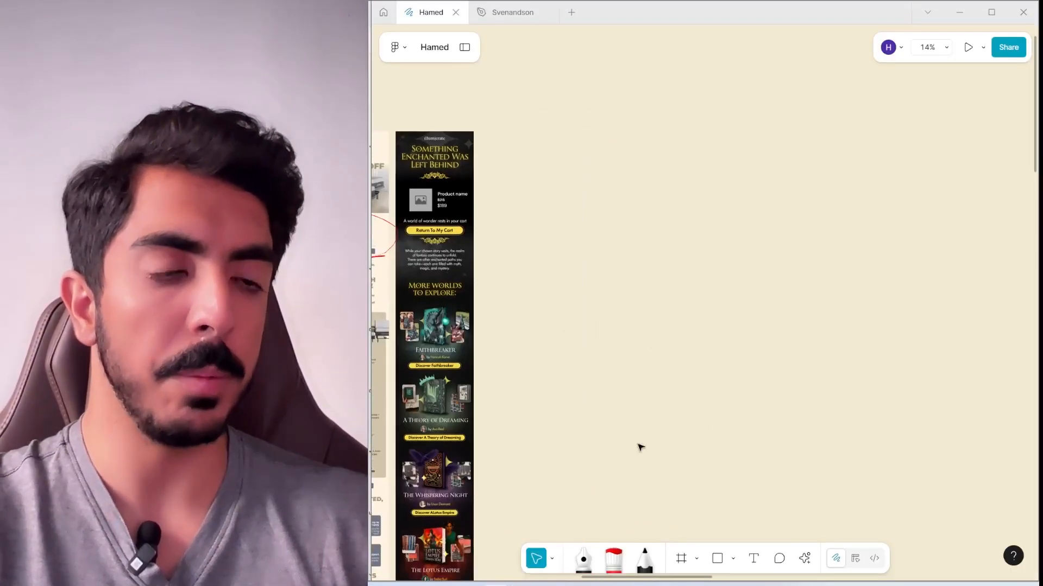
click(683, 559)
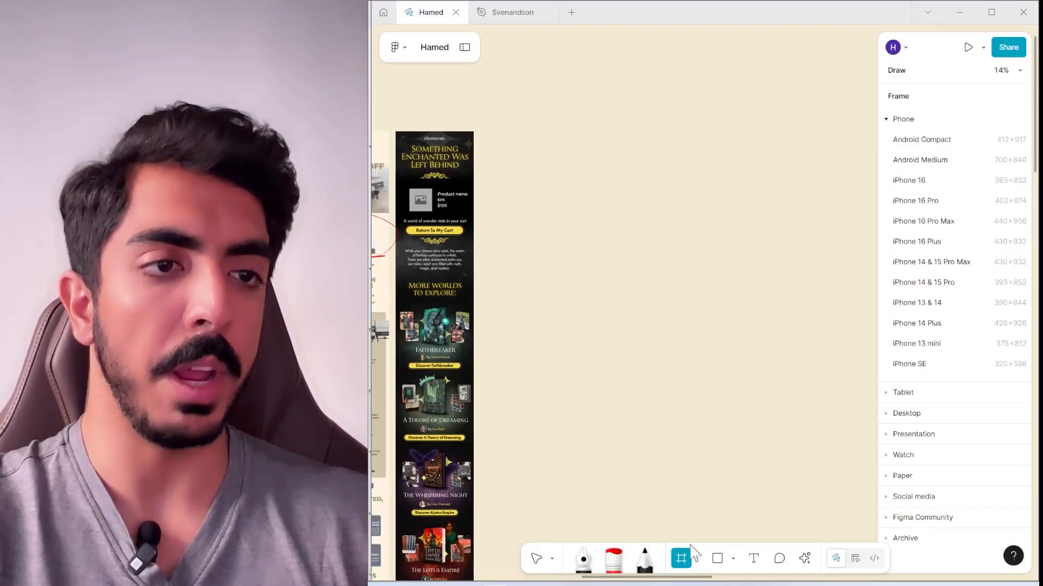
drag(553, 143, 680, 215)
click(929, 221)
text(1080)
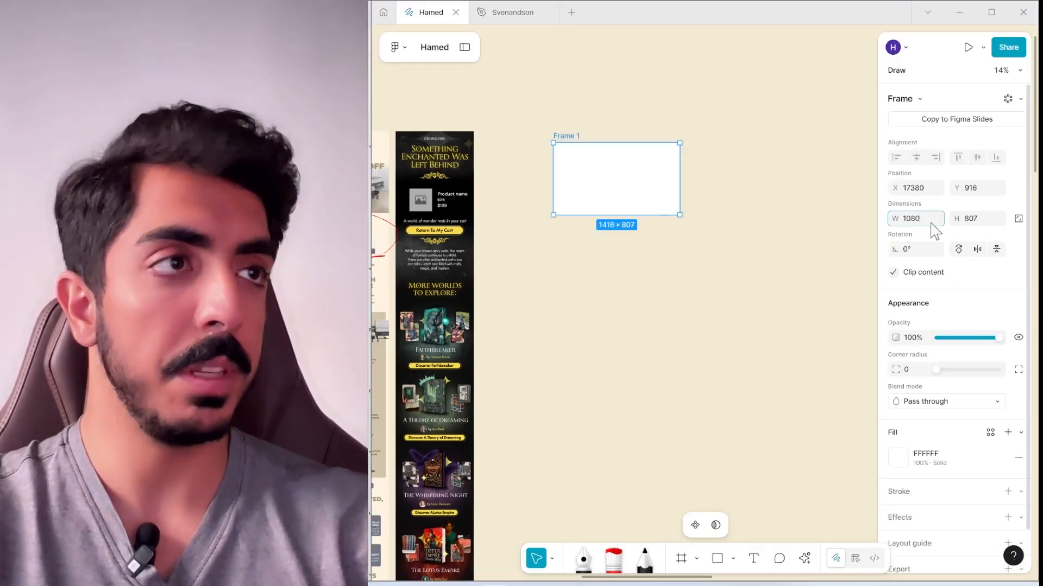
key(Return)
Extend the new frame's bottom edge downward to a height of about 4055 for a long email layout.
scroll(605, 219, up, 3)
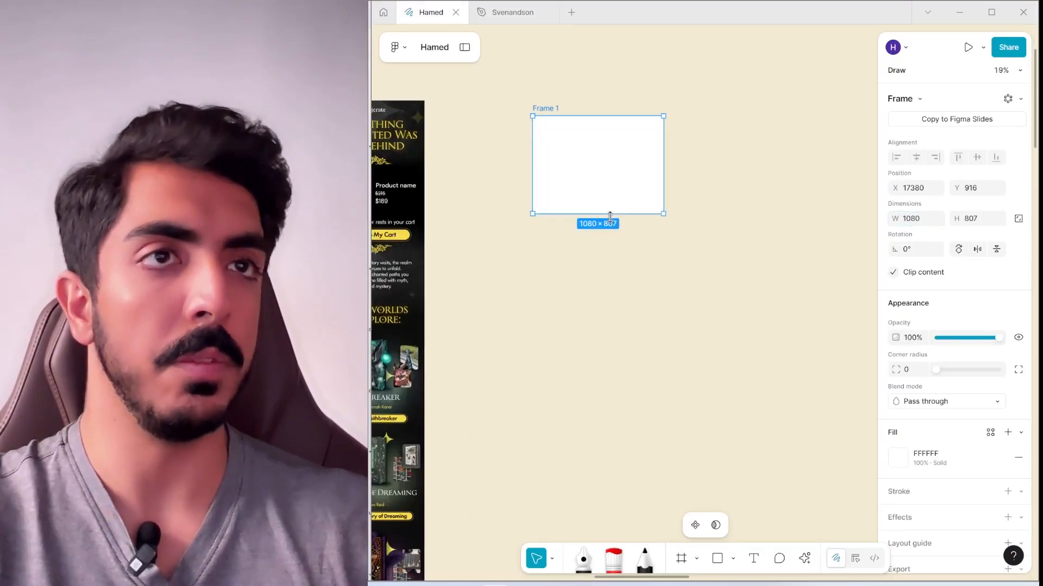
drag(605, 214, 722, 423)
scroll(652, 282, down, 3)
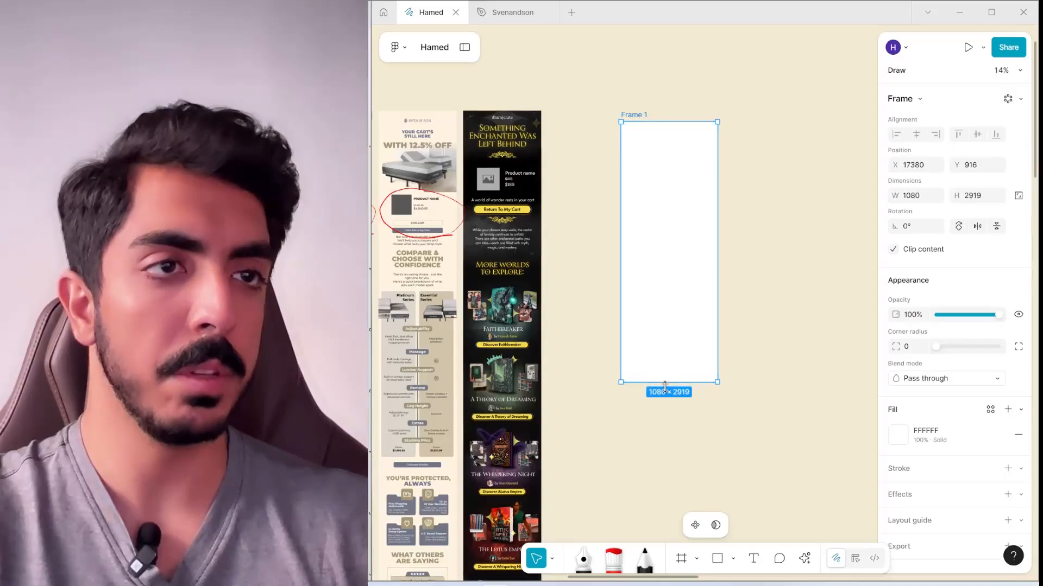
drag(669, 379, 676, 485)
scroll(711, 316, up, 2)
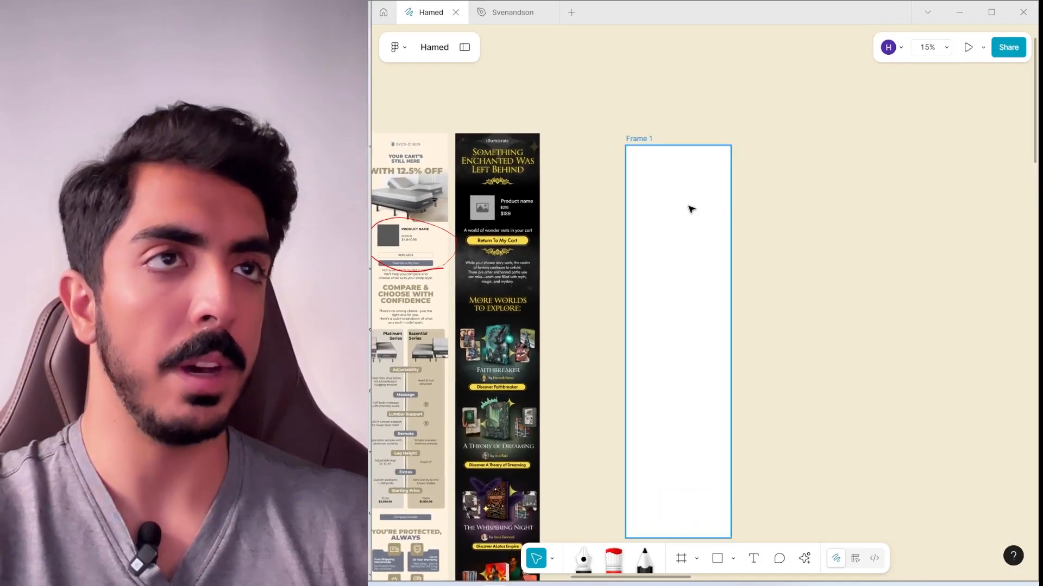
Align the frame's top with the example emails and fill it with cream FFF4E2 sampled from the 12.5% Off email's background.
scroll(683, 183, left, 3)
click(898, 416)
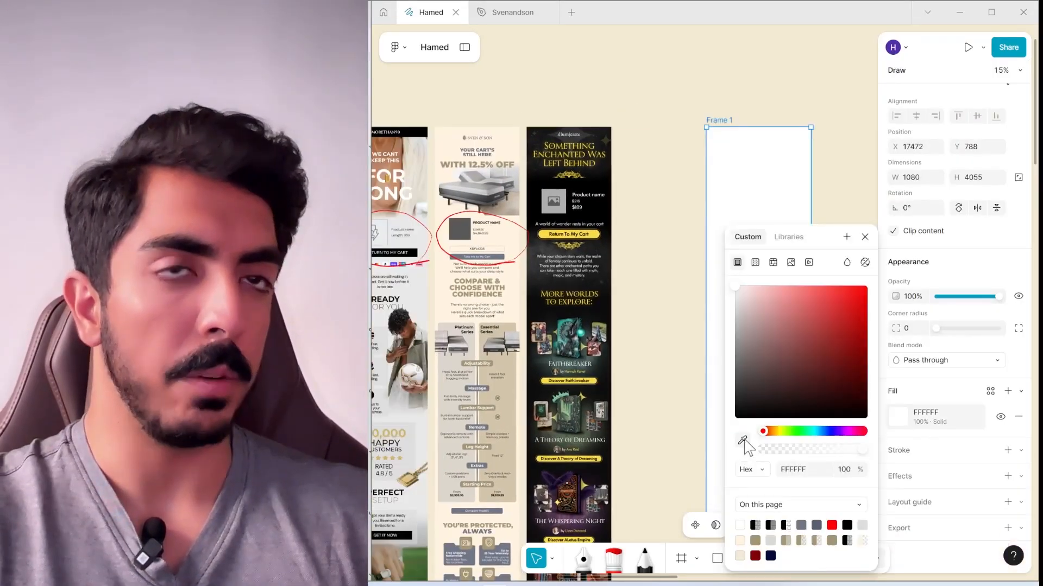
click(742, 440)
click(515, 255)
scroll(561, 187, right, 2)
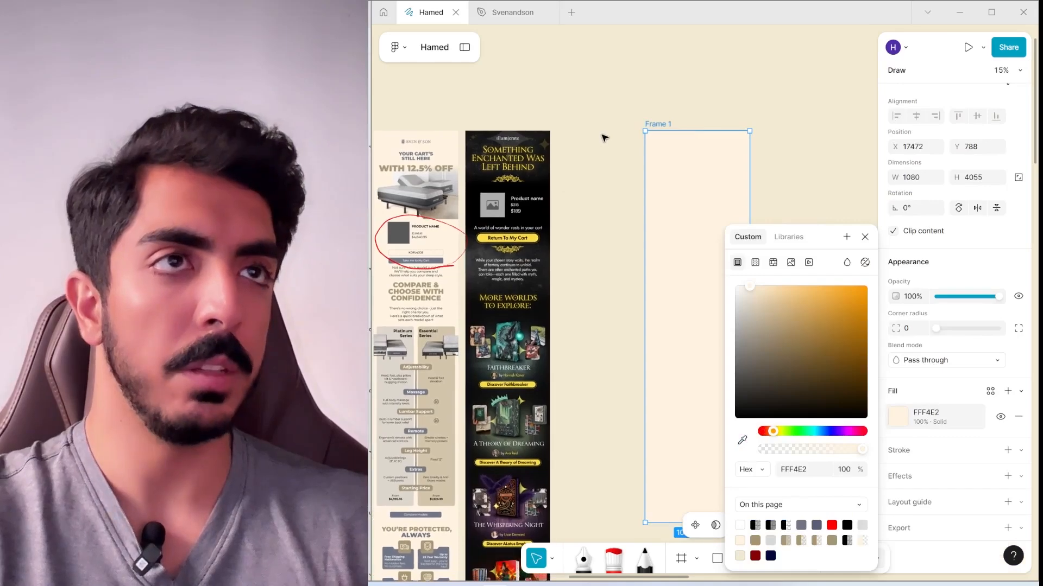
key(Escape)
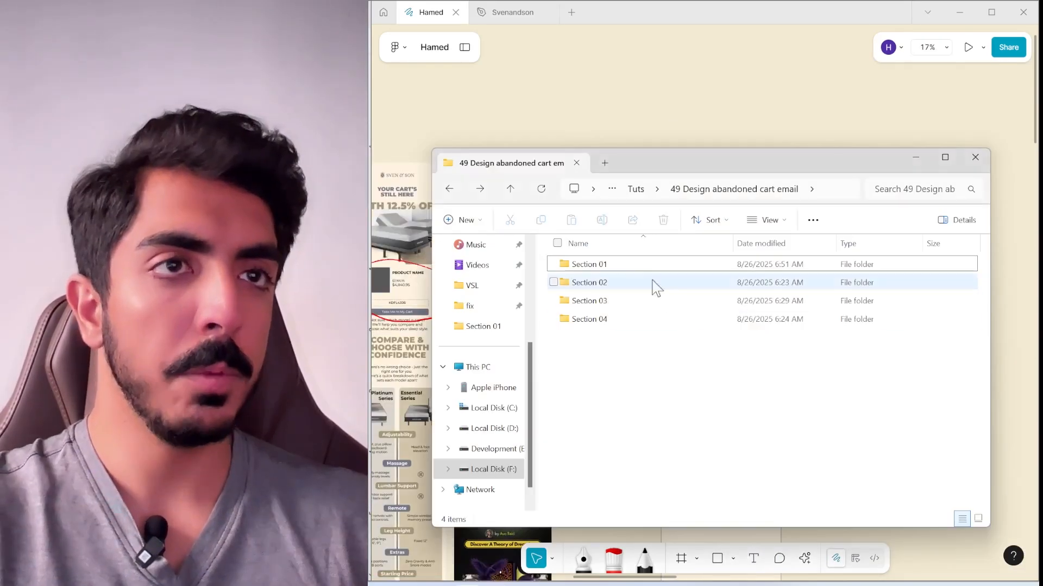
Import 1.jpg and logo.png from the Section 01 folder onto the canvas and place 1.jpg at the frame's top, at X 0, Y 0.
double_click(649, 265)
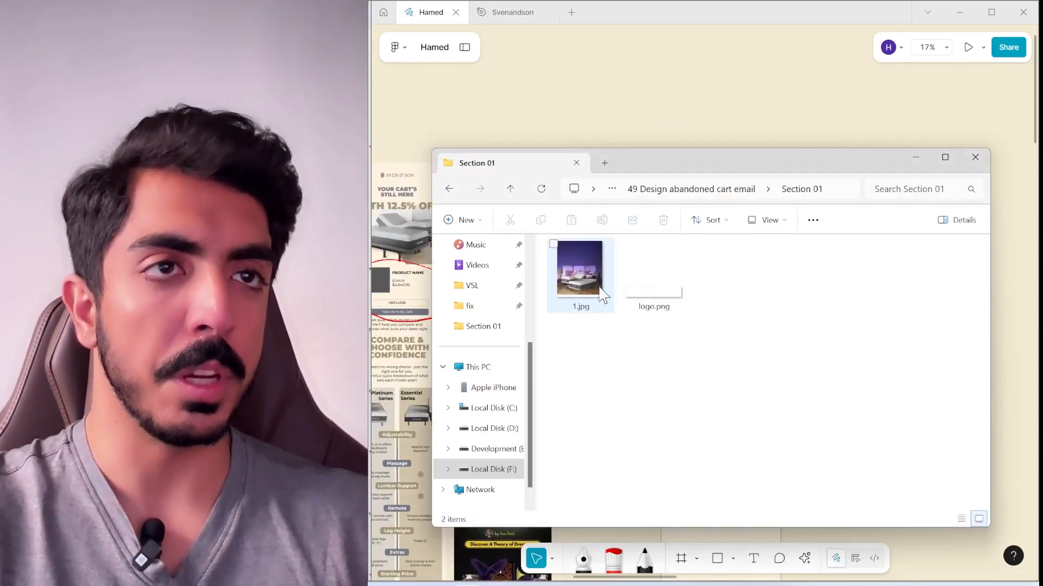
drag(685, 353, 586, 279)
drag(650, 162, 594, 316)
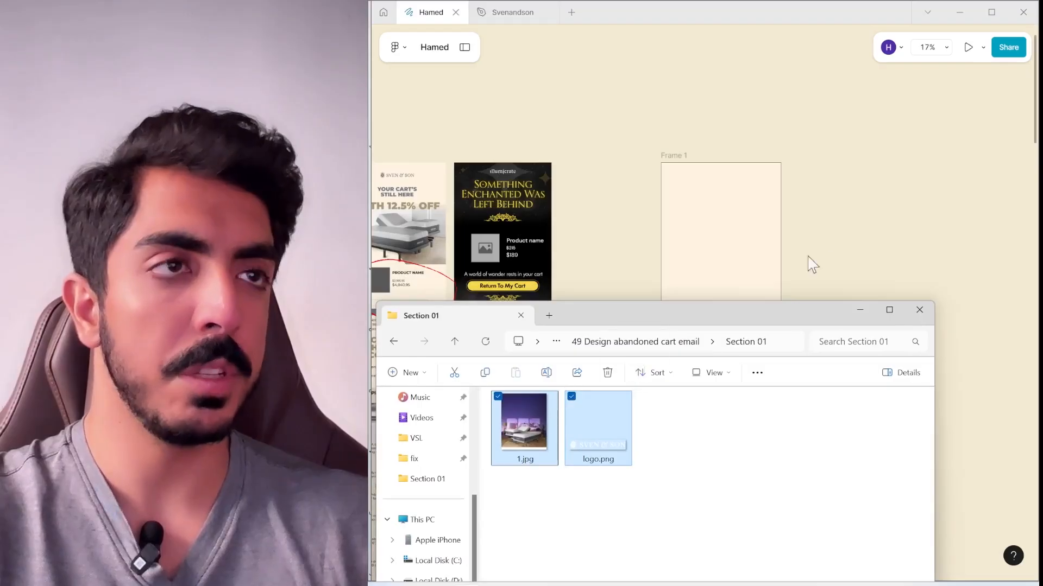
drag(807, 255, 737, 256)
scroll(853, 227, up, 2)
click(764, 394)
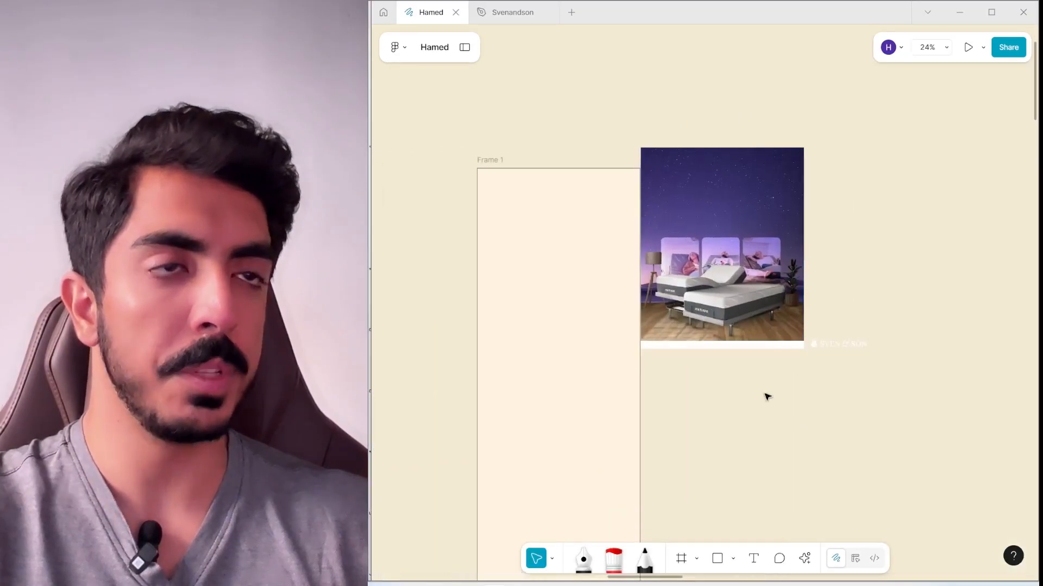
drag(732, 180, 591, 177)
scroll(594, 181, up, 2)
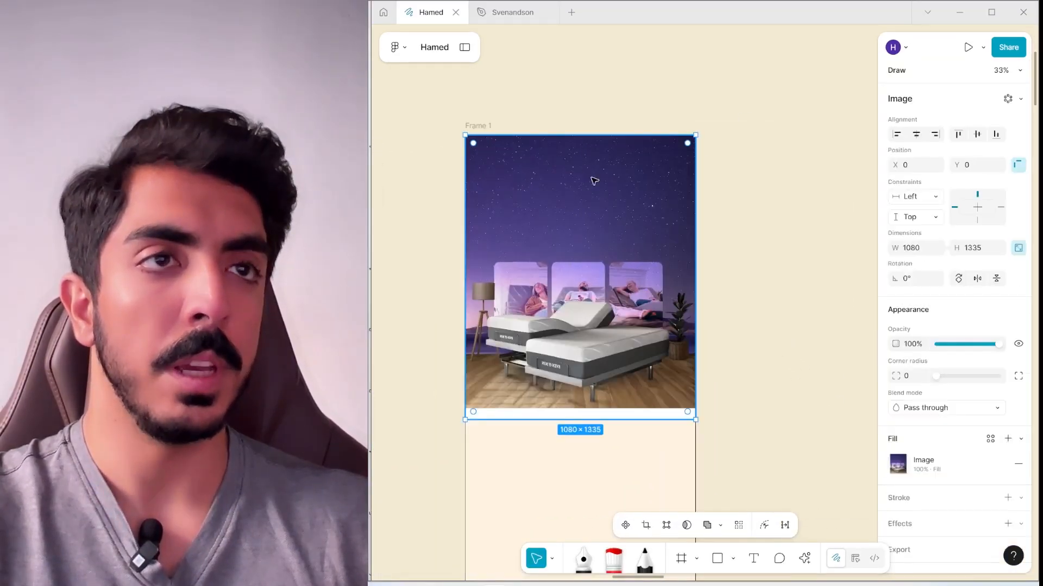
Place the Sven & Son logo over the night-sky hero image, horizontally centred in the frame at Y 61.
scroll(594, 181, down, 2)
scroll(593, 181, right, 2)
scroll(705, 244, left, 1)
click(813, 307)
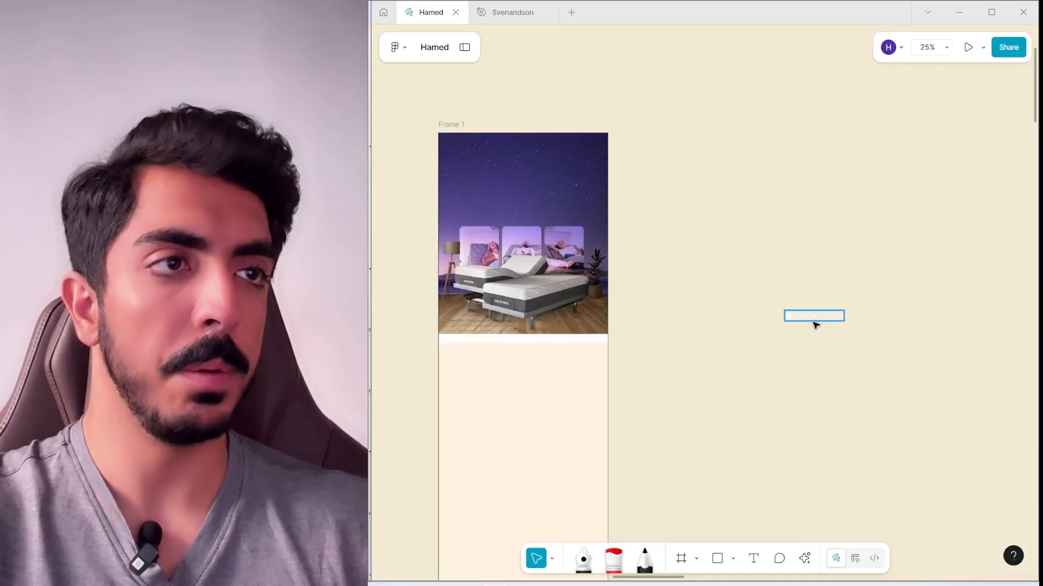
drag(816, 325, 524, 162)
scroll(489, 143, up, 2)
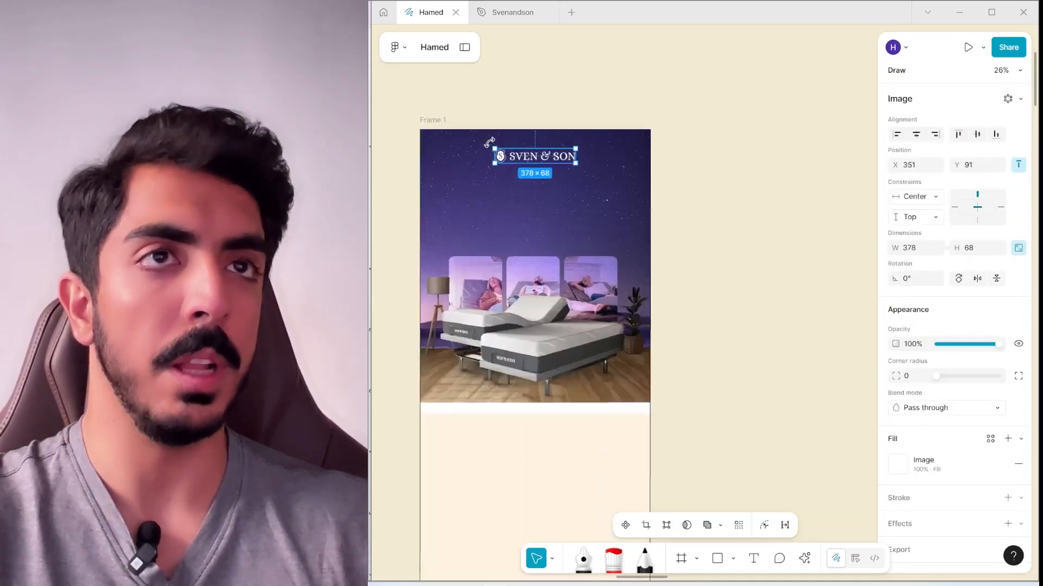
scroll(489, 142, up, 2)
key(shift+Up)
key(shift+Up)
key(shift+Up)
scroll(609, 303, down, 2)
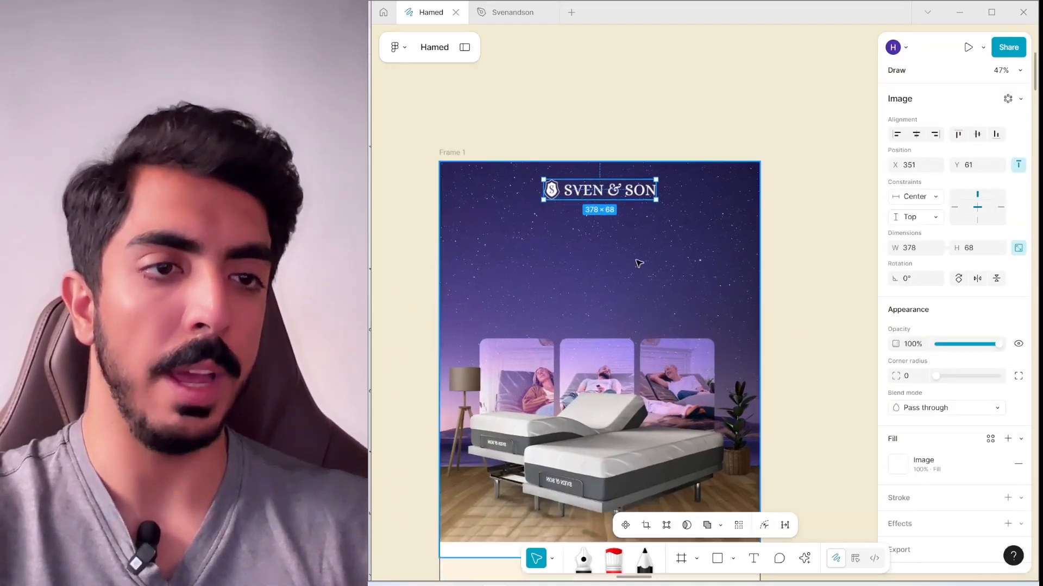
Mark the empty sky area beneath the logo with a red brush ellipse.
scroll(646, 261, down, 1)
key(b)
scroll(680, 300, down, 2)
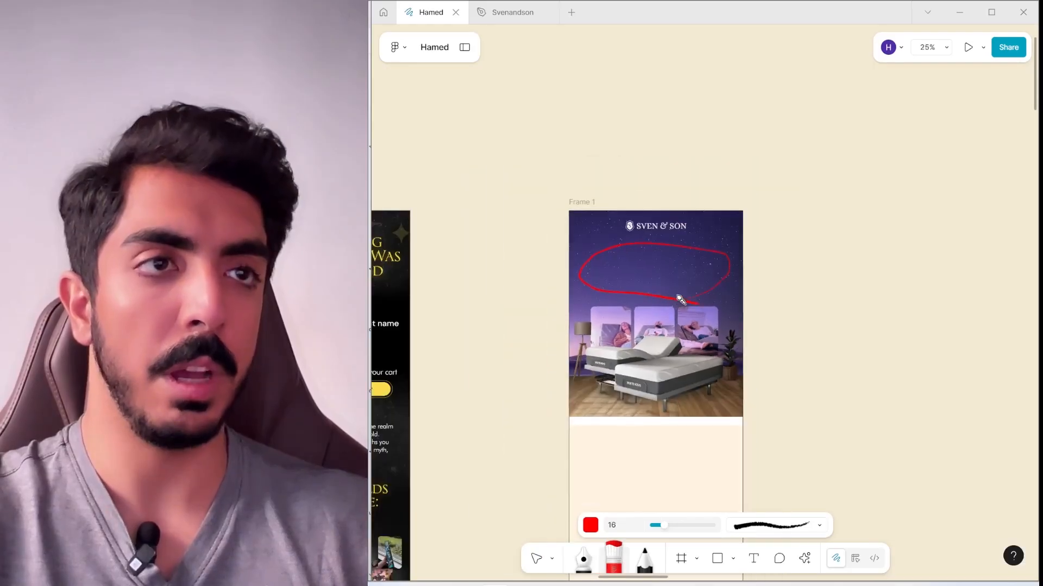
Switch to the Google Docs copy document and copy the hero lines "Your Best Sleep Is on Pause.".
key(alt+Tab)
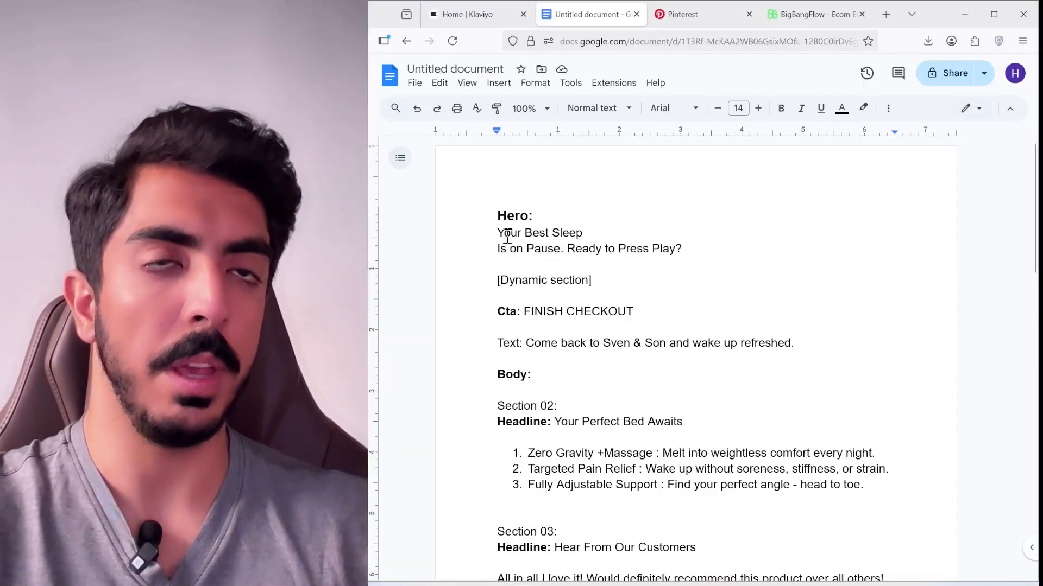
drag(499, 234, 573, 250)
right_click(546, 241)
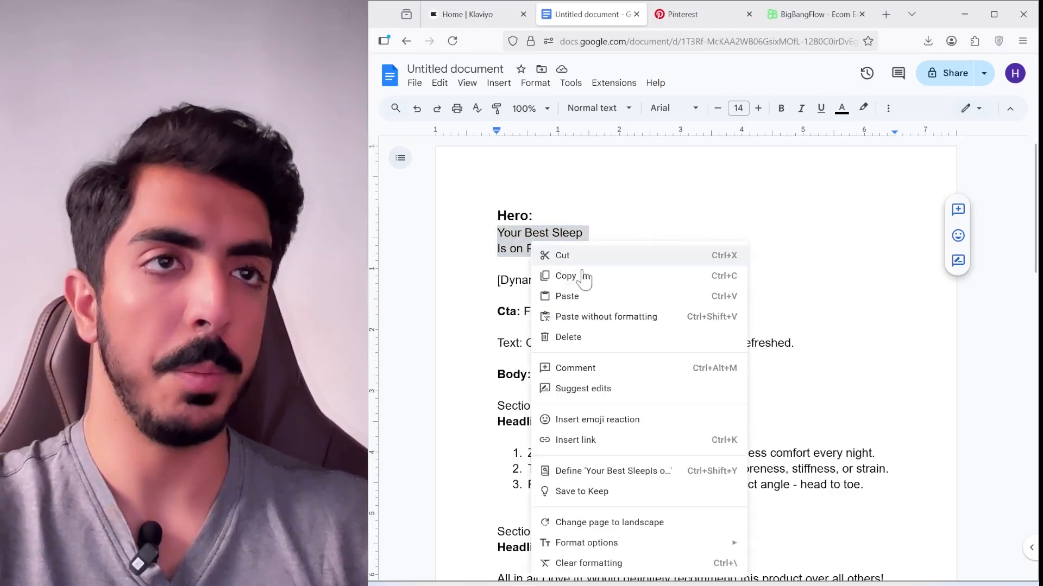
click(582, 275)
Return to Figma and paste the copied headline as a new text object in the sky area beneath the logo.
key(alt+Tab)
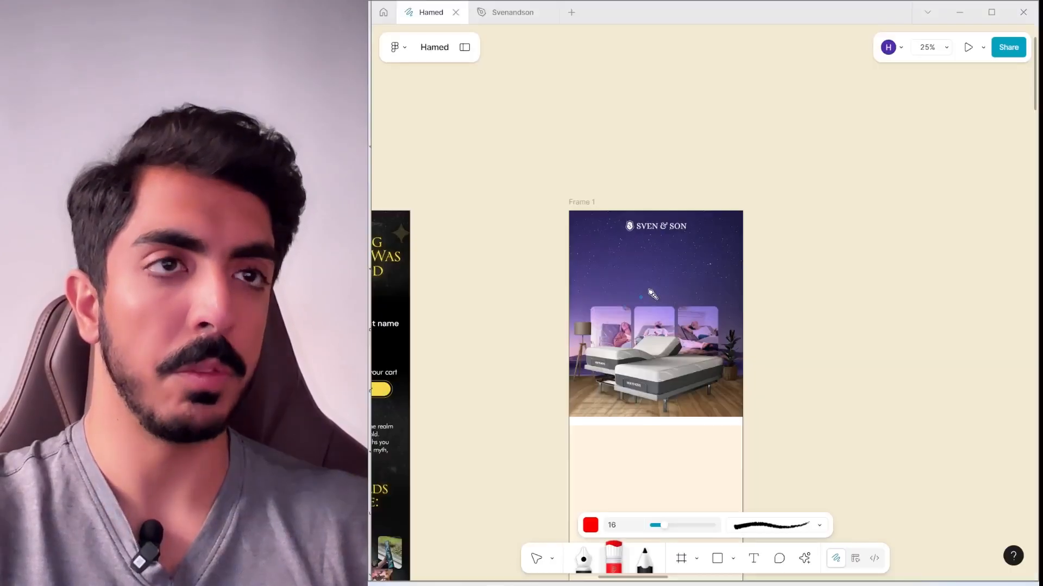
click(753, 559)
click(610, 262)
key(ctrl+v)
scroll(611, 270, up, 5)
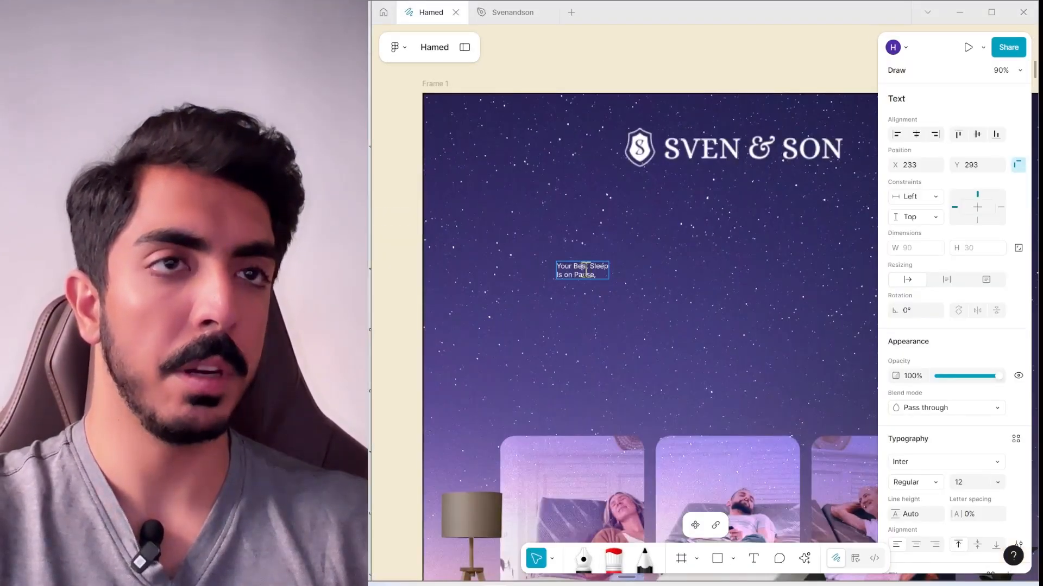
Enlarge all of the pasted headline text to font size 62.
key(ctrl+a)
scroll(954, 400, down, 3)
click(977, 325)
key(shift+Up)
key(shift+Up)
key(shift+Up)
key(shift+Up)
key(shift+Up)
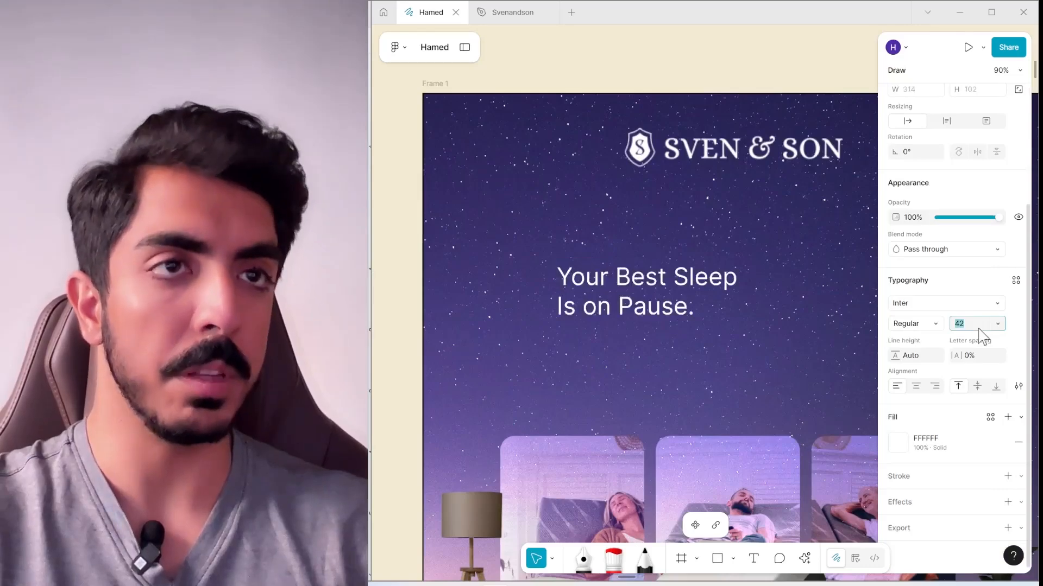
scroll(677, 196, down, 5)
scroll(676, 197, up, 2)
Change the headline's font to Montserrat.
click(667, 300)
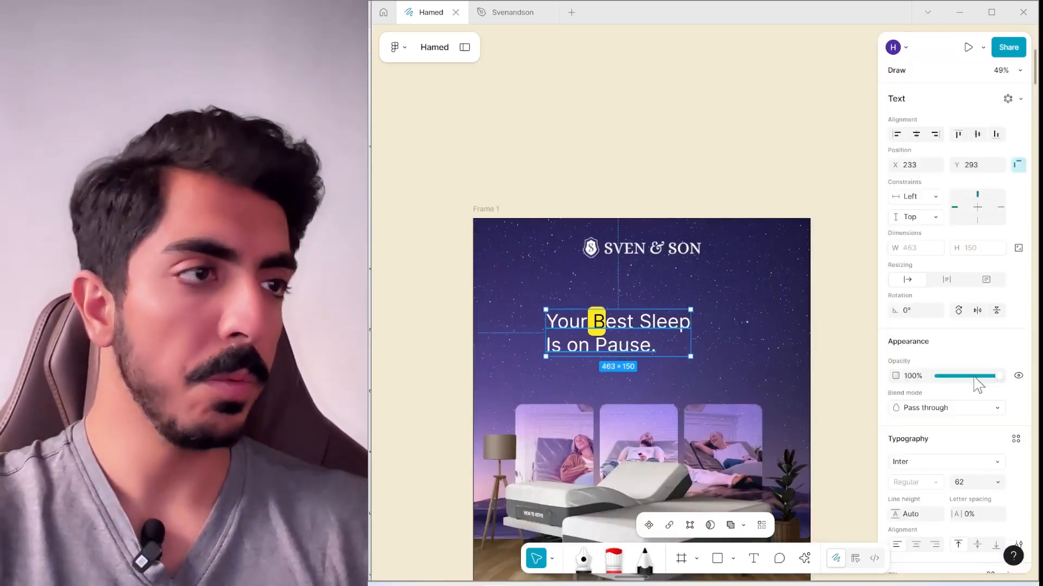
scroll(972, 347, down, 3)
click(961, 308)
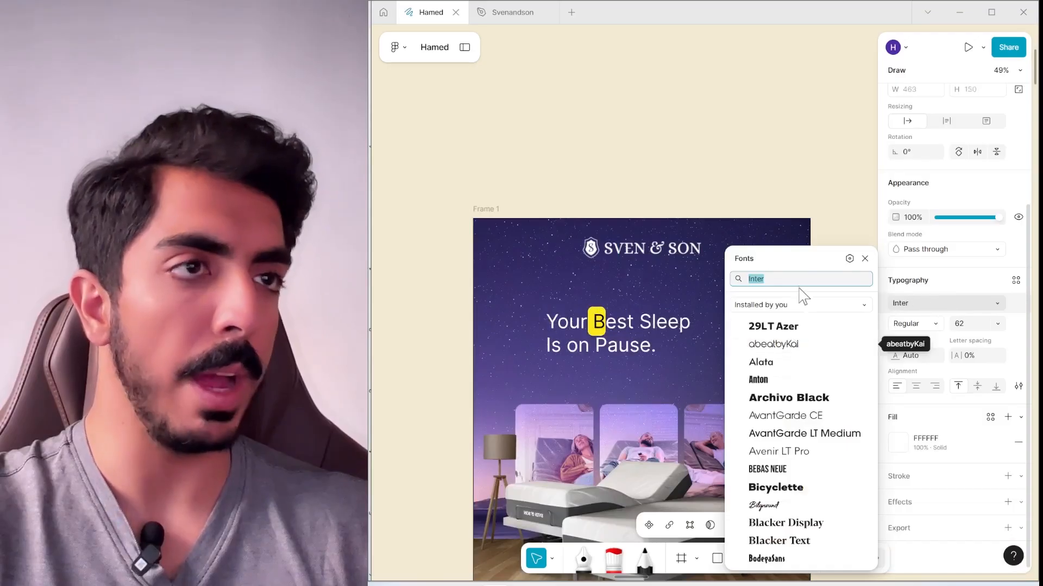
text(f)
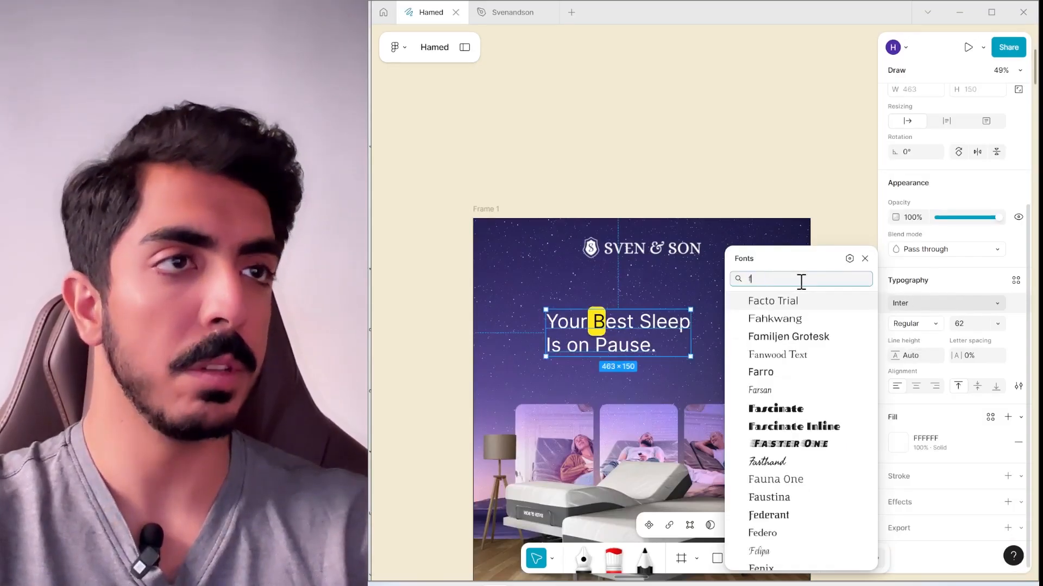
key(BackSpace)
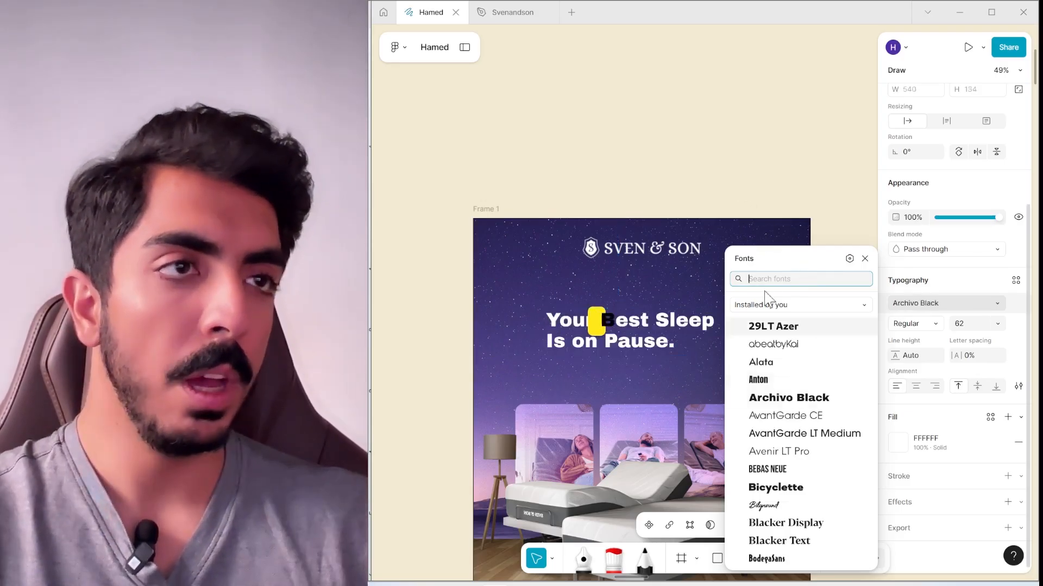
text(monts)
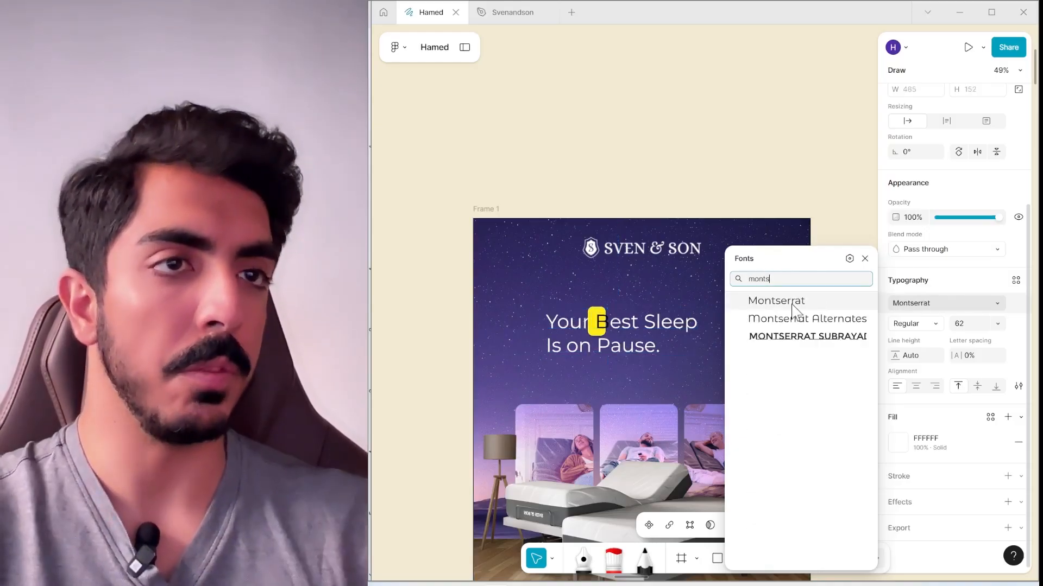
click(776, 301)
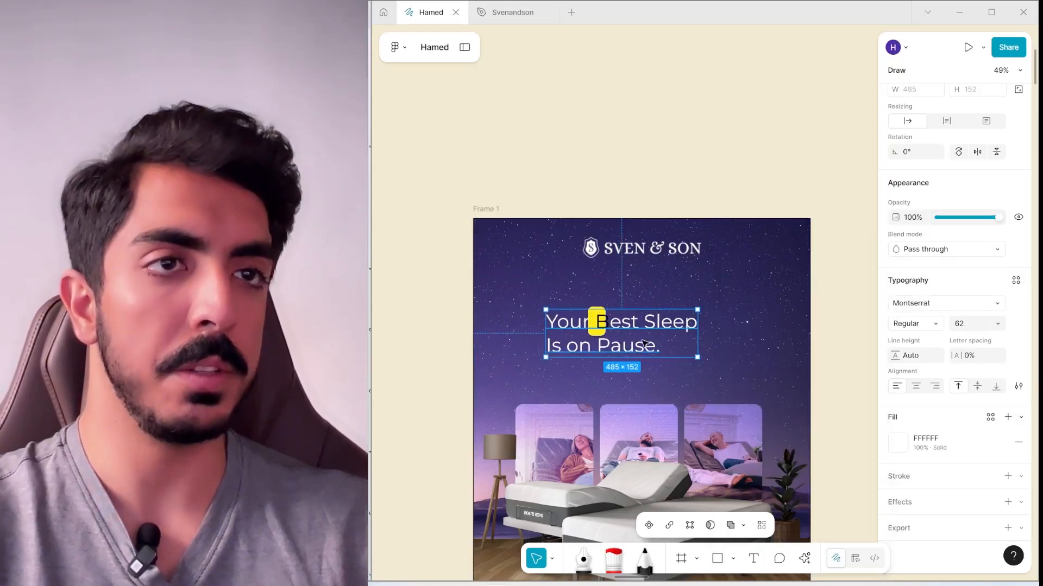
Make the headline Bold and set its letter case to uppercase.
scroll(626, 300, up, 2)
scroll(625, 366, up, 3)
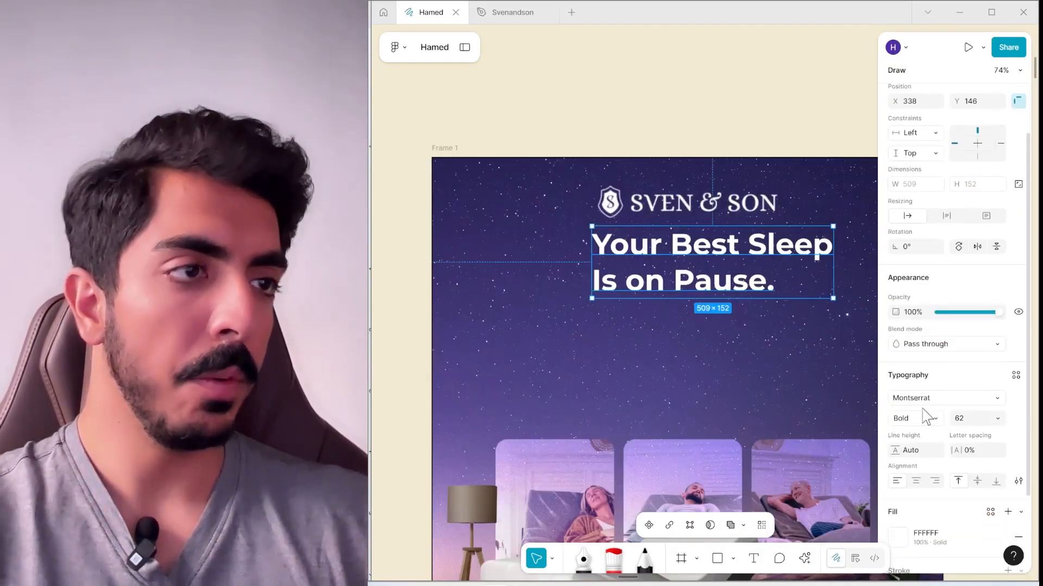
click(926, 418)
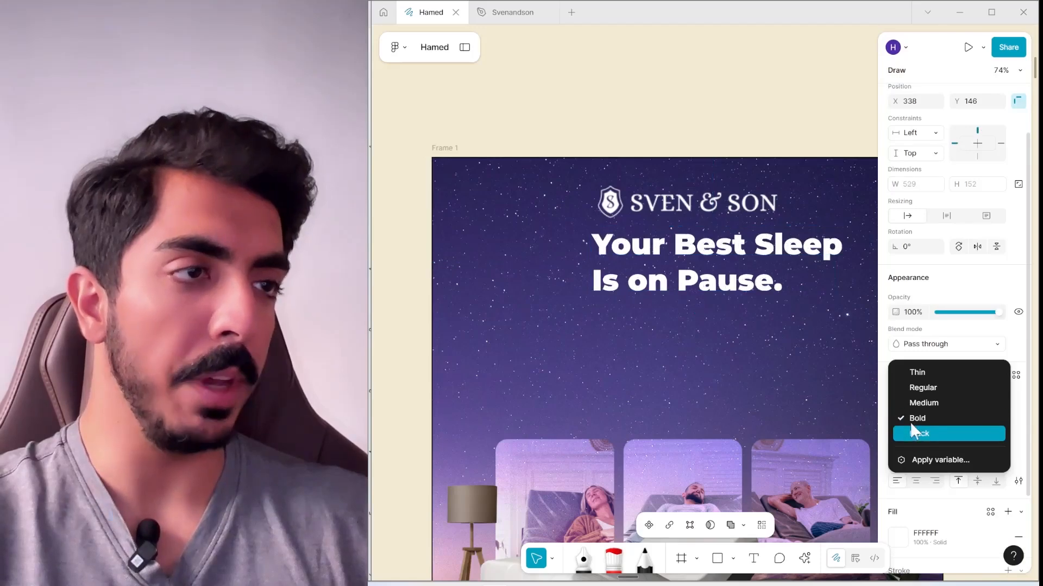
click(918, 419)
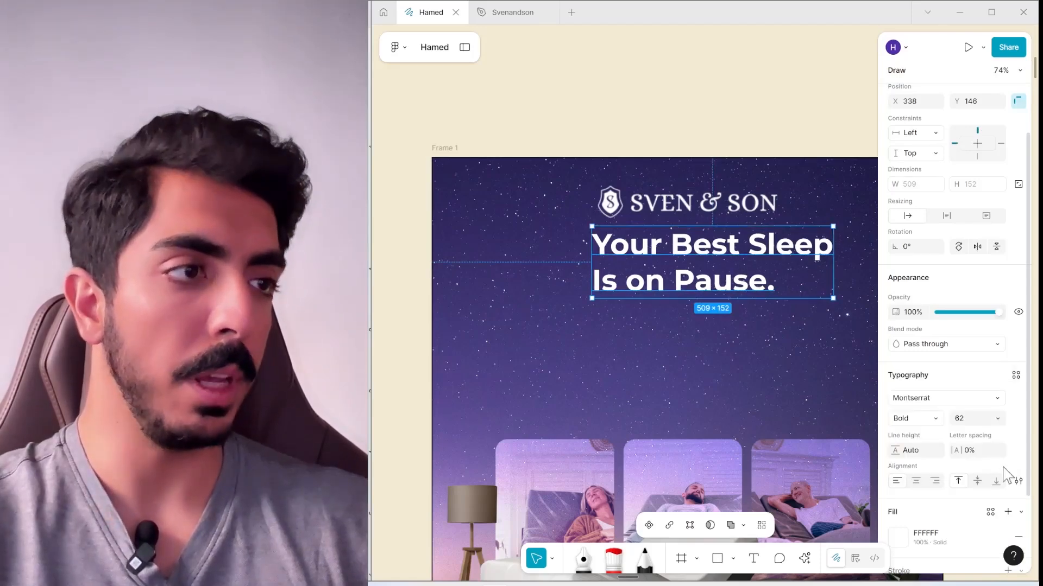
click(1017, 481)
click(798, 417)
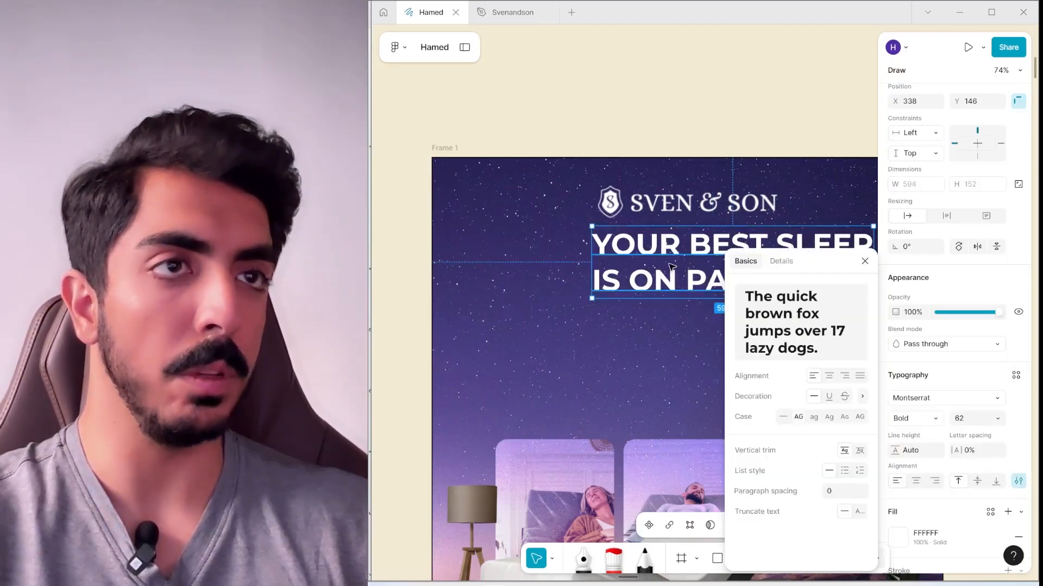
Move the headline below the logo to Y 225 and centre it horizontally in the frame.
drag(693, 266, 616, 307)
scroll(928, 167, up, 2)
click(916, 135)
scroll(687, 146, right, 2)
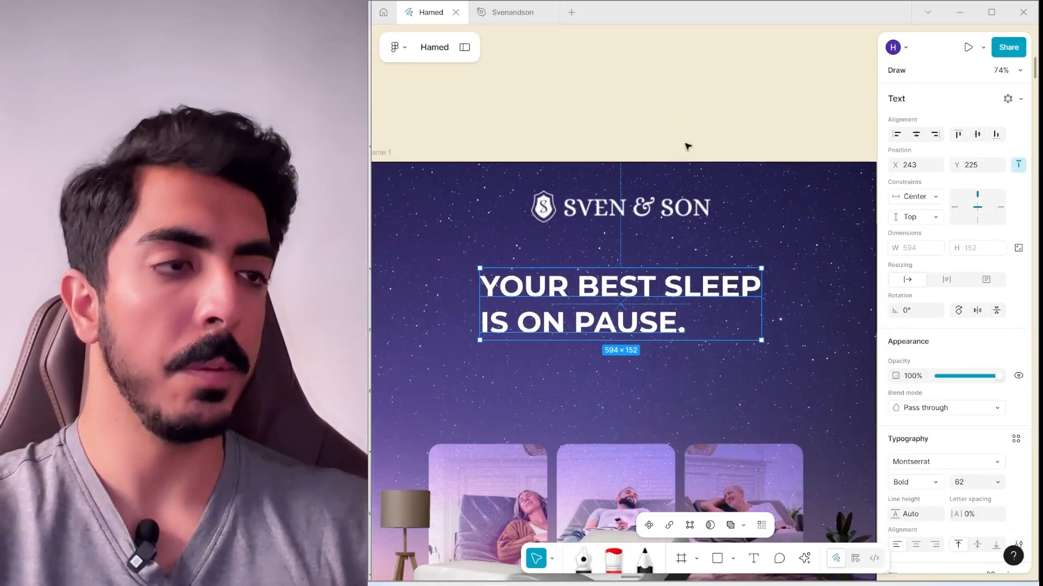
Centre-align the headline's two lines and set its font size to 72.
scroll(740, 419, down, 5)
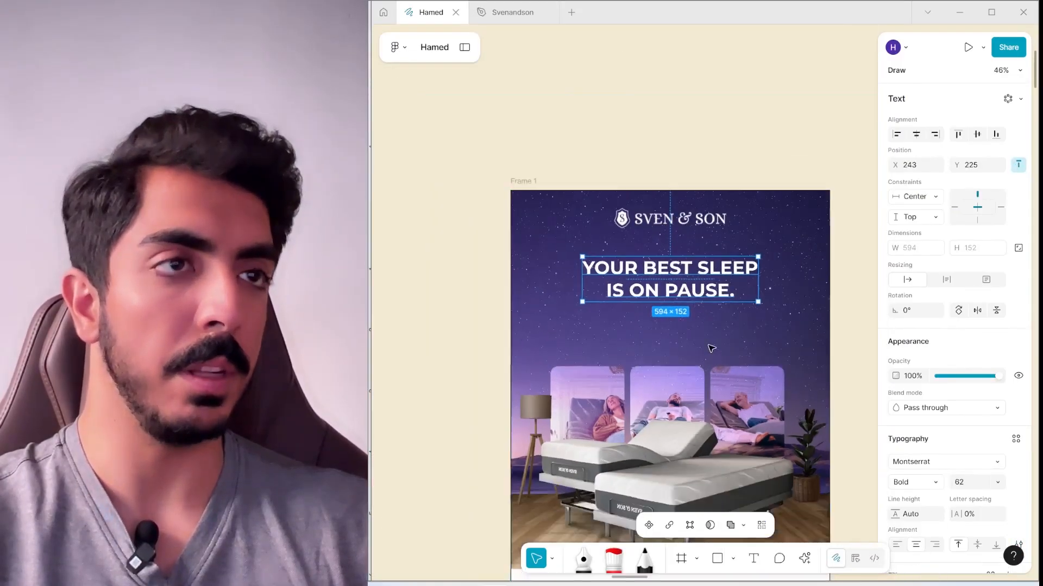
text(72)
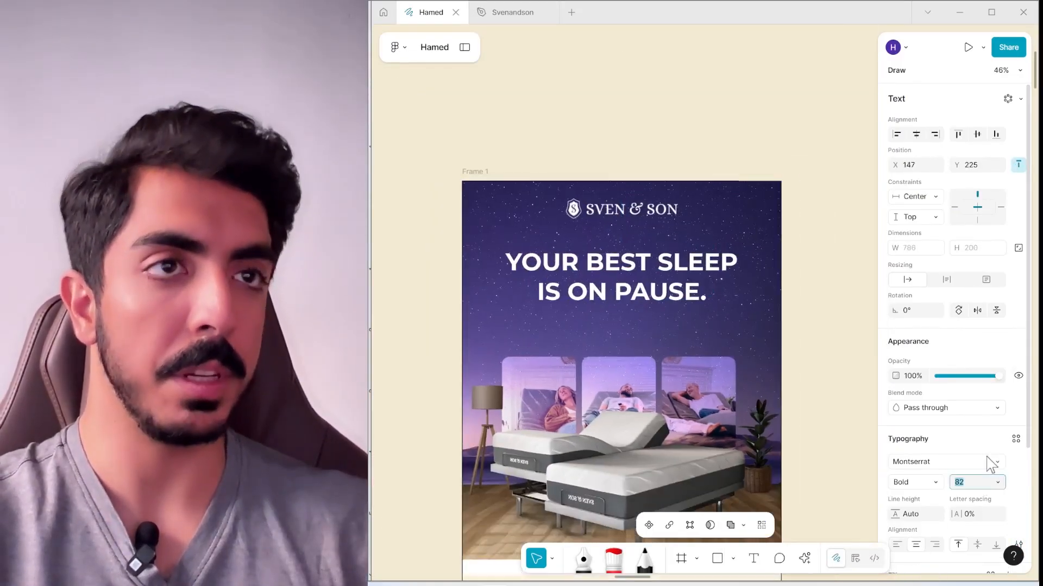
key(Return)
key(Escape)
Switch to the Google Docs copy document and copy the hero phrase "Ready to Press Play?".
key(alt+Tab)
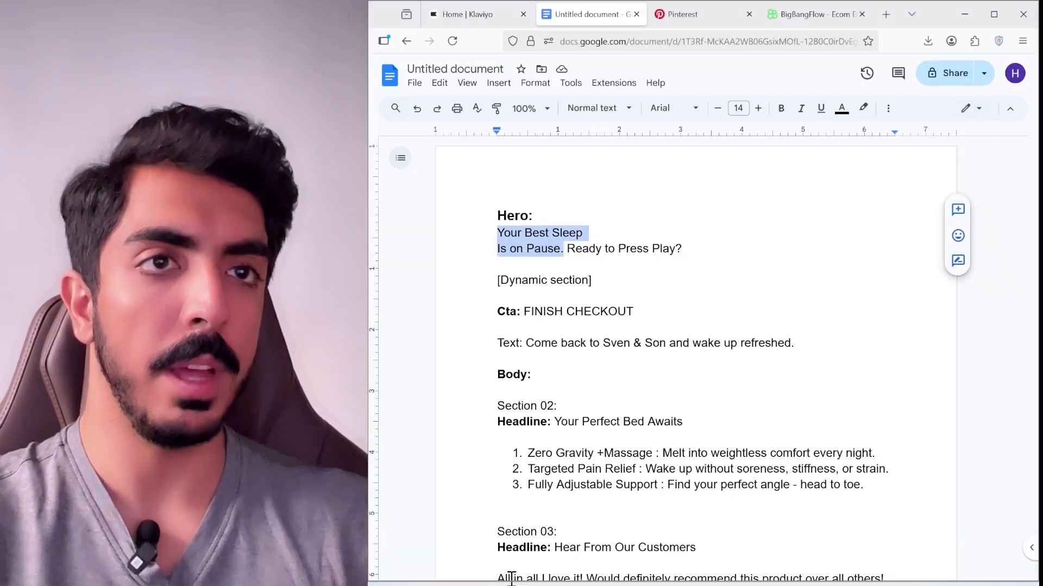
drag(685, 250, 616, 253)
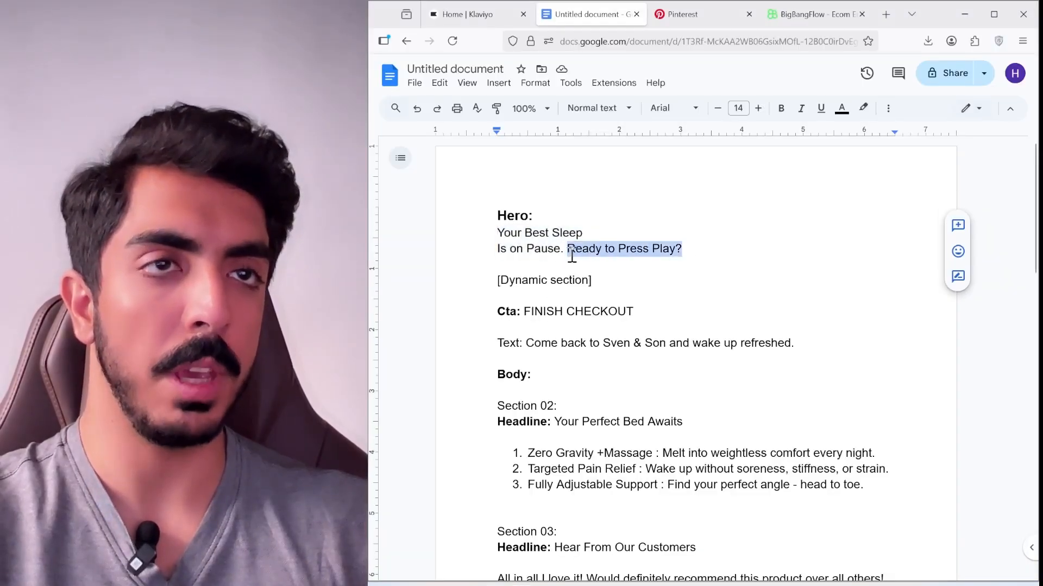
right_click(580, 250)
click(624, 281)
Back in Figma, duplicate the headline directly below itself and replace the copy's text with "Ready to Press Play?".
key(alt+Tab)
scroll(633, 288, up, 3)
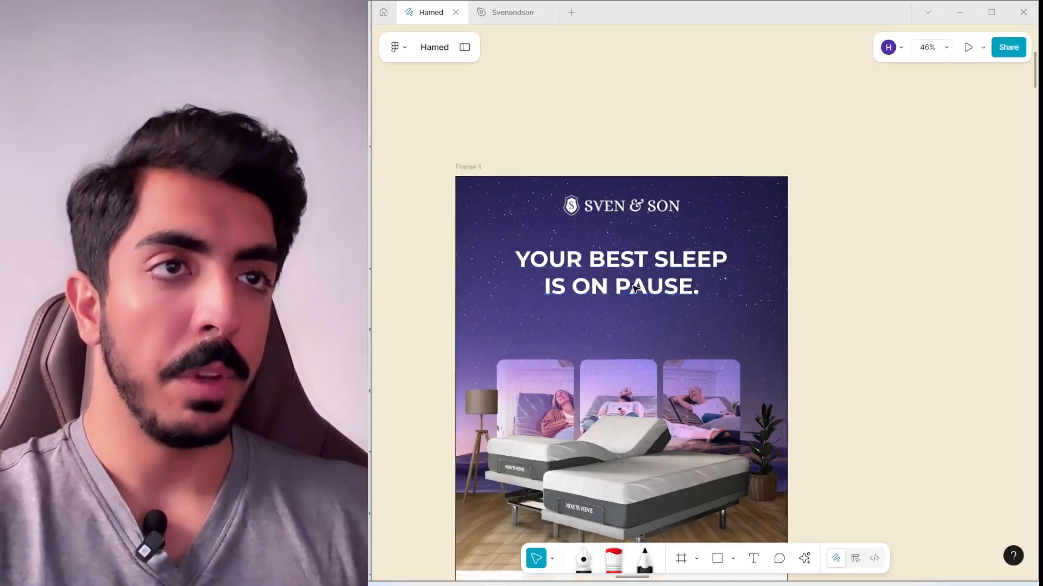
drag(639, 264, 639, 329)
double_click(641, 337)
key(ctrl+a)
key(ctrl+v)
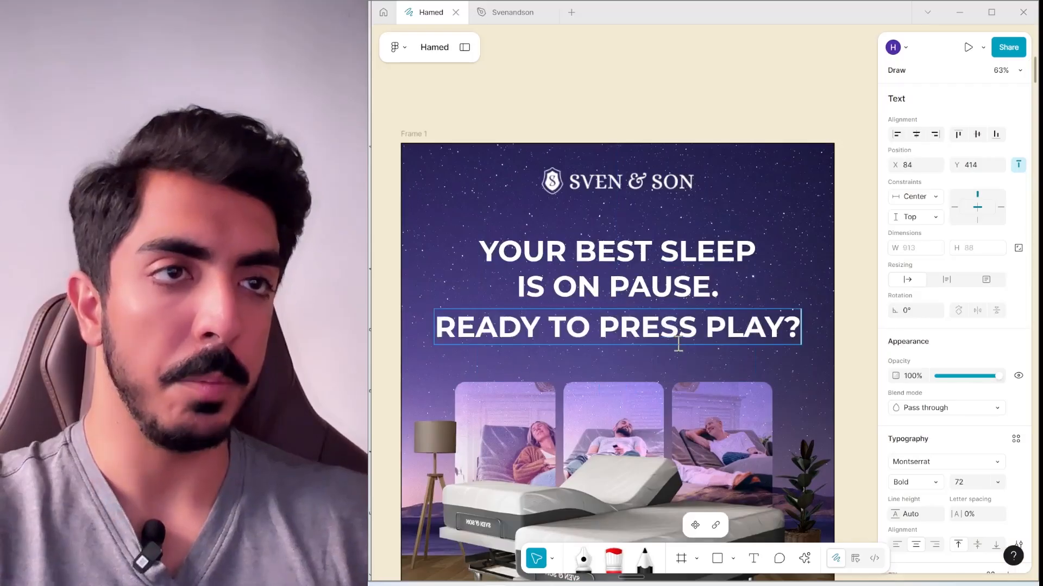
Set the "Ready to Press Play?" line to font size 54 and Medium weight.
key(ctrl+a)
scroll(970, 393, down, 3)
text(54)
key(Return)
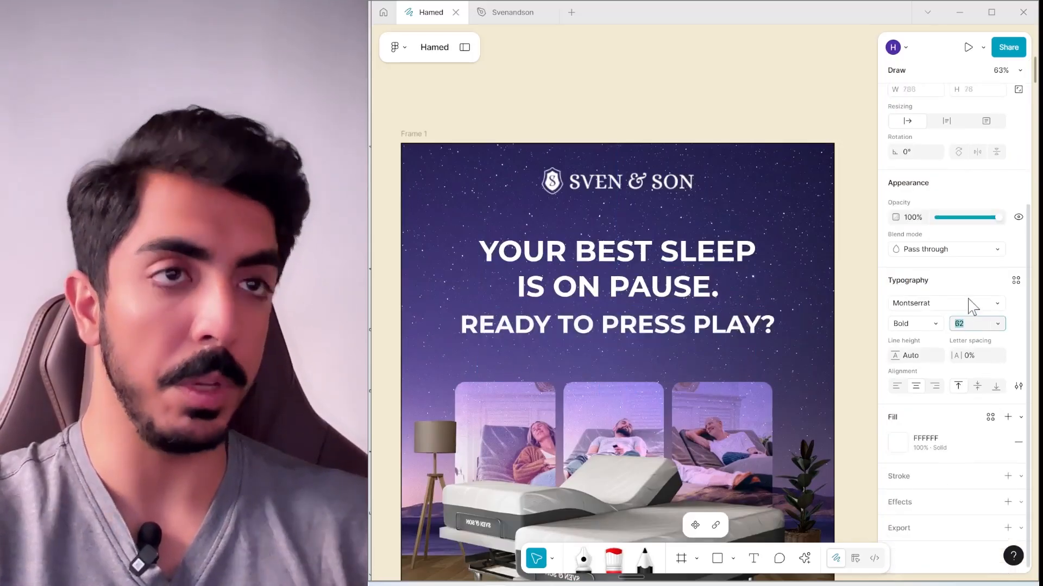
click(918, 324)
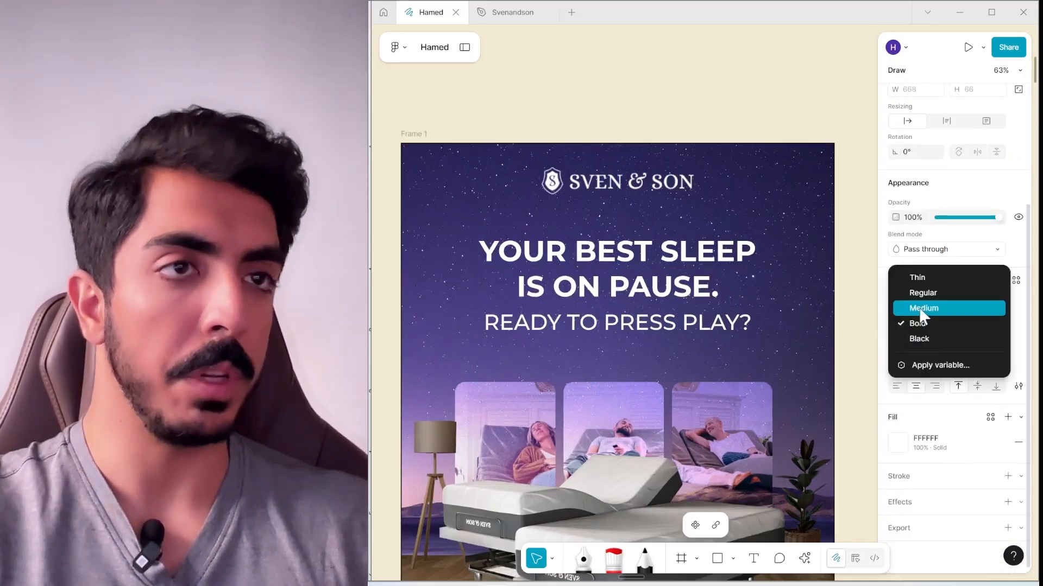
click(921, 313)
Narrow the subheadline's text box to about 528 so it wraps onto two lines, and shift both hero texts slightly upward together.
drag(740, 323, 723, 335)
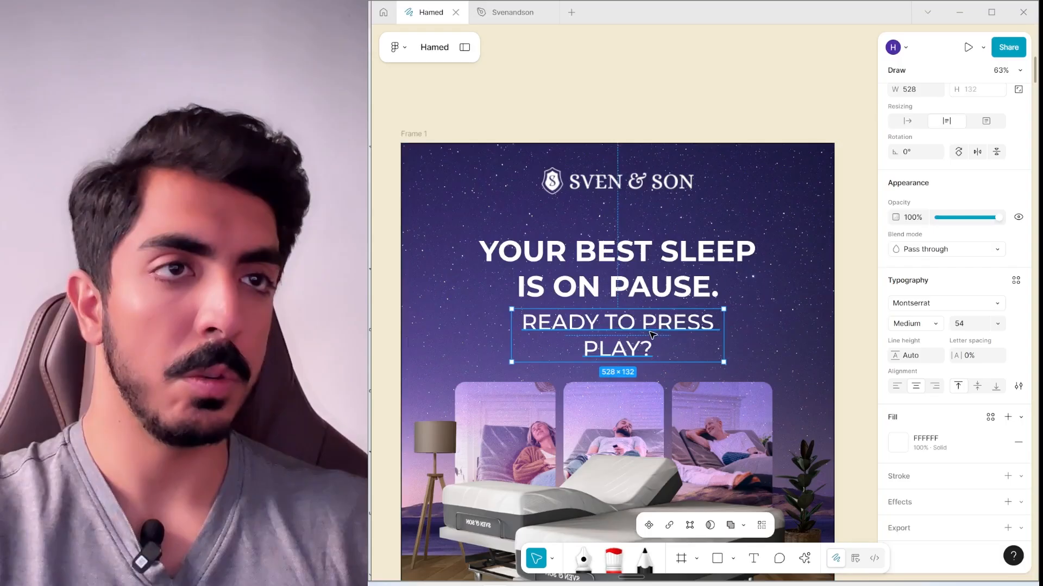
shift+click(602, 254)
drag(607, 336, 601, 324)
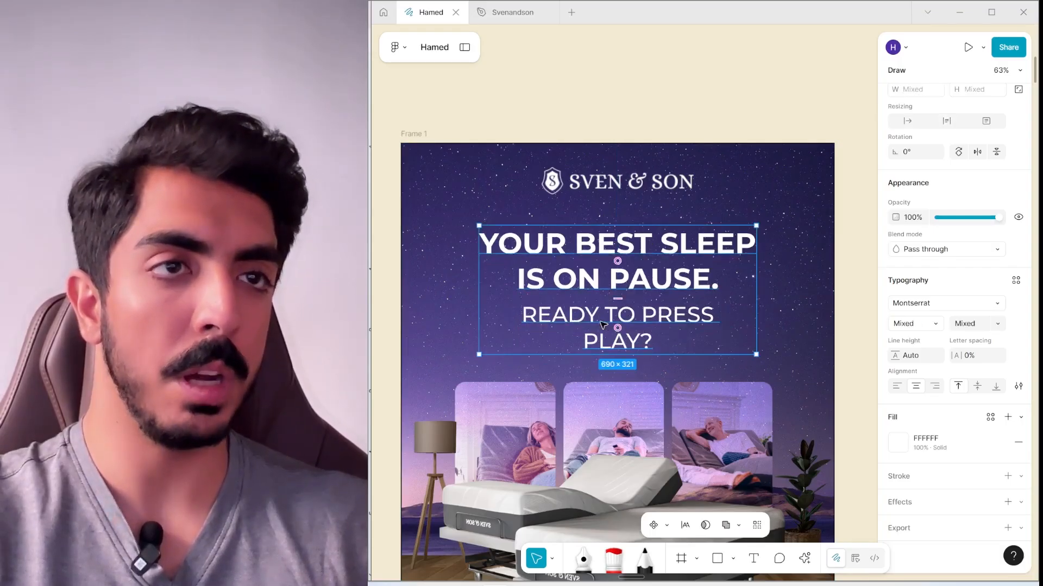
click(713, 128)
scroll(723, 271, down, 2)
scroll(733, 380, down, 2)
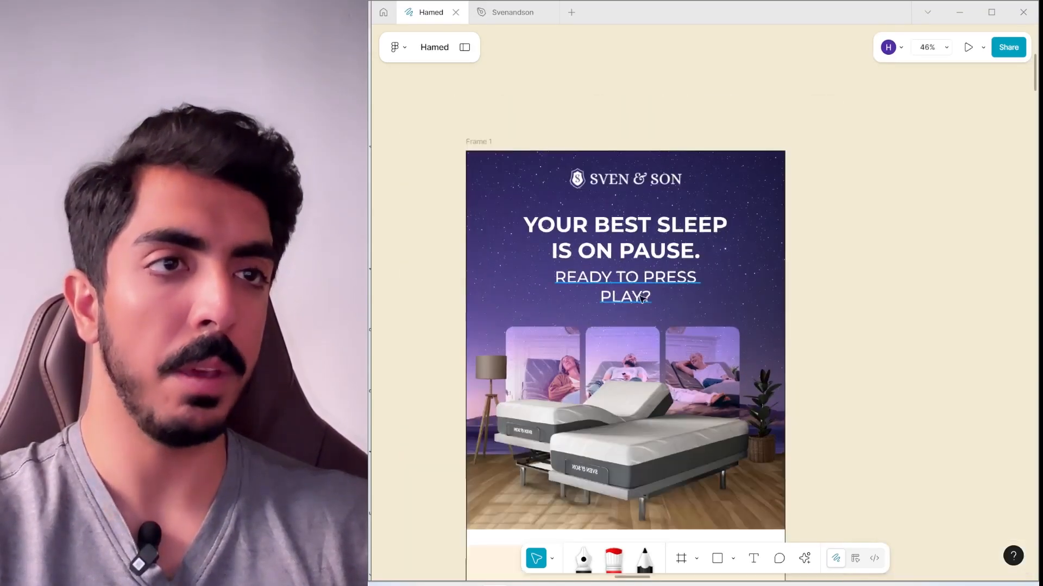
Draw a full-width rectangle about 1080 × 179 over the hero image's lower edge, at X 0, Y 1155.
scroll(743, 452, down, 5)
mouse_move(818, 431)
mouse_down()
mouse_move(444, 427)
mouse_move(445, 368)
mouse_up()
scroll(727, 346, down, 2)
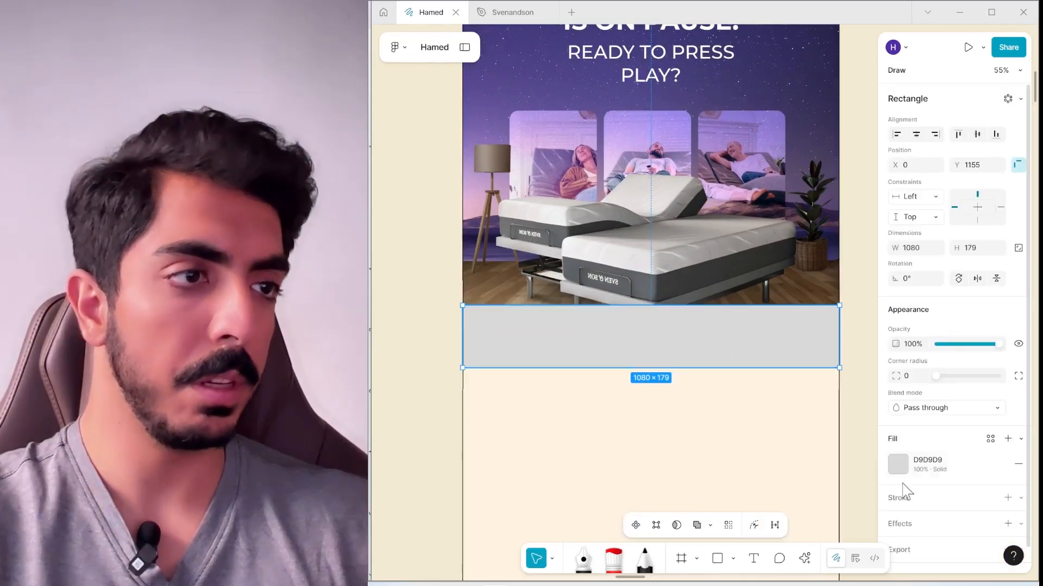
Give the rectangle a linear gradient fill with both stops set to the frame's cream FFF4E2.
click(898, 464)
click(755, 262)
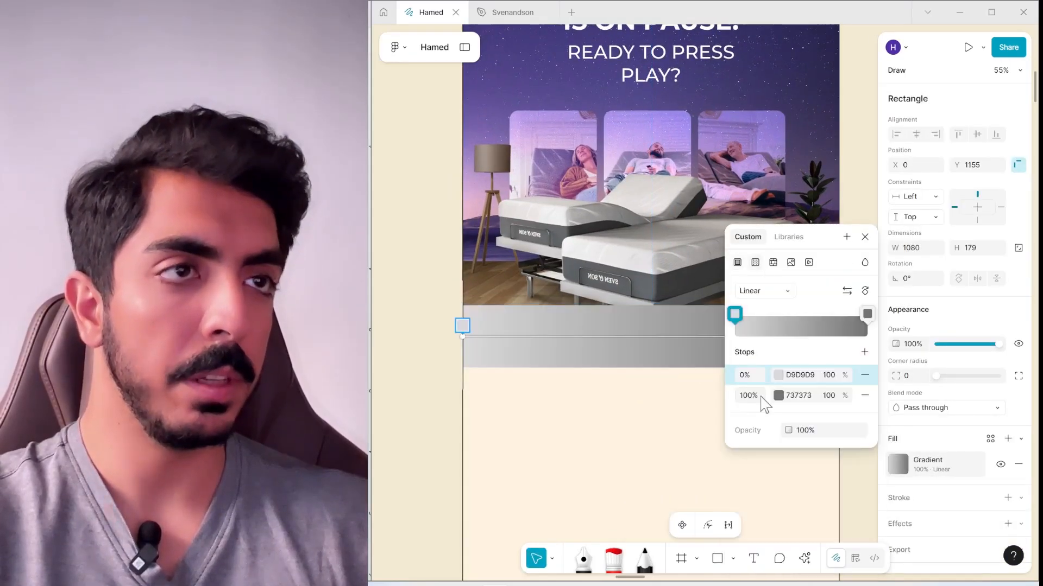
click(778, 376)
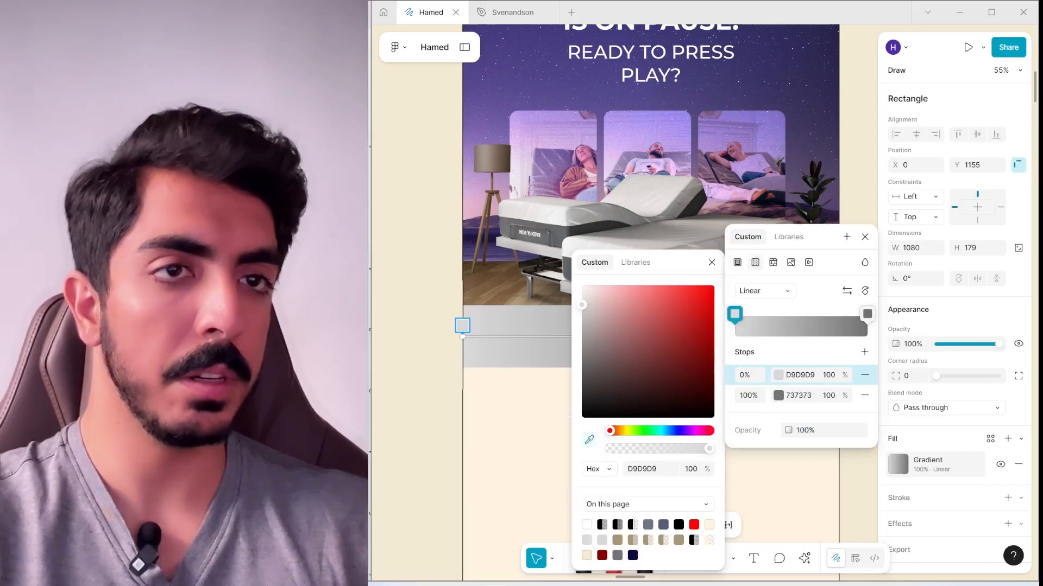
click(709, 525)
click(760, 395)
click(589, 439)
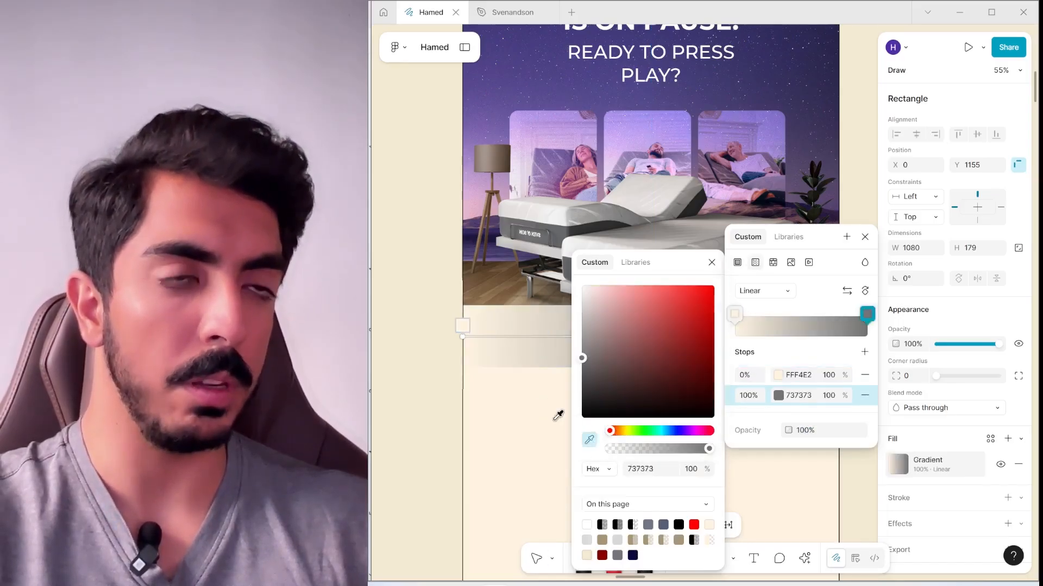
click(533, 385)
click(530, 361)
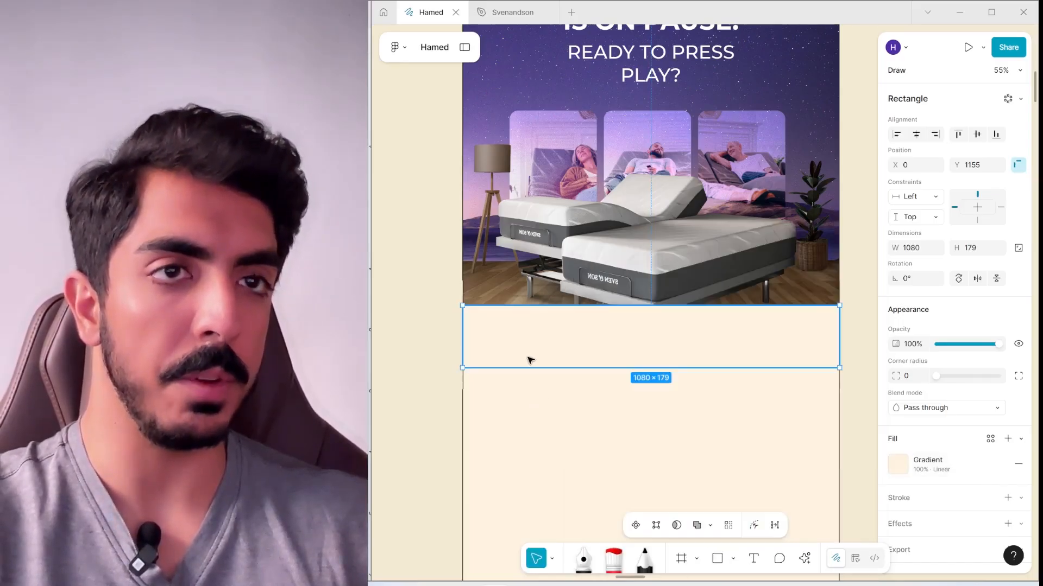
Make the gradient's upper stop transparent and remove the white strip at the hero image's lower edge so the floor fades into cream.
click(897, 464)
scroll(652, 401, up, 2)
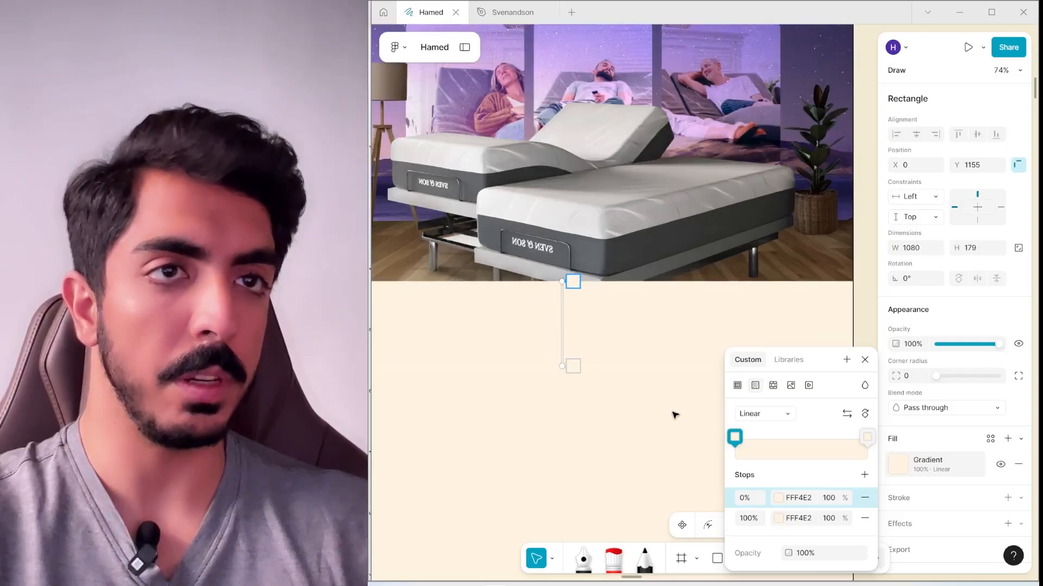
drag(843, 502, 692, 489)
click(691, 347)
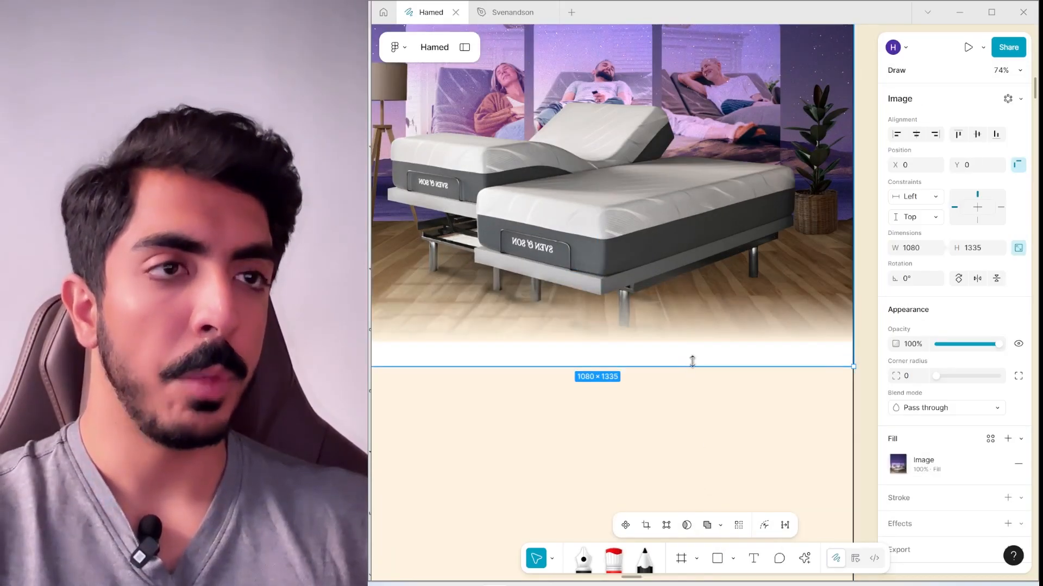
scroll(695, 349, down, 5)
drag(695, 348, 706, 376)
click(838, 285)
drag(836, 281, 759, 293)
scroll(648, 221, down, 4)
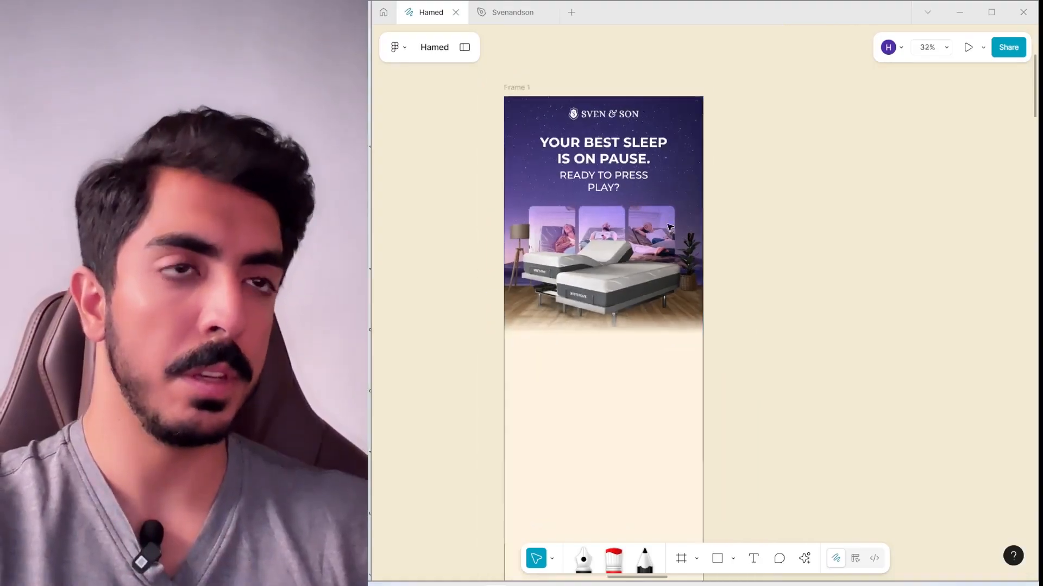
Draw a grey placeholder rectangle about 281 × 232 below the hero image, at about X 181, Y 1371.
drag(648, 222, 659, 189)
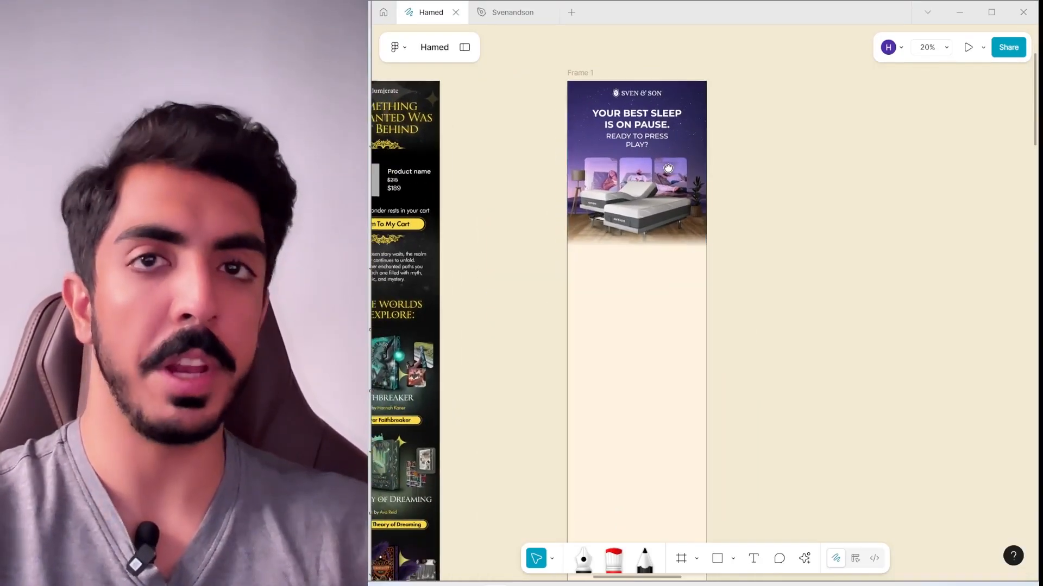
scroll(675, 379, up, 7)
scroll(675, 379, down, 3)
scroll(675, 379, right, 2)
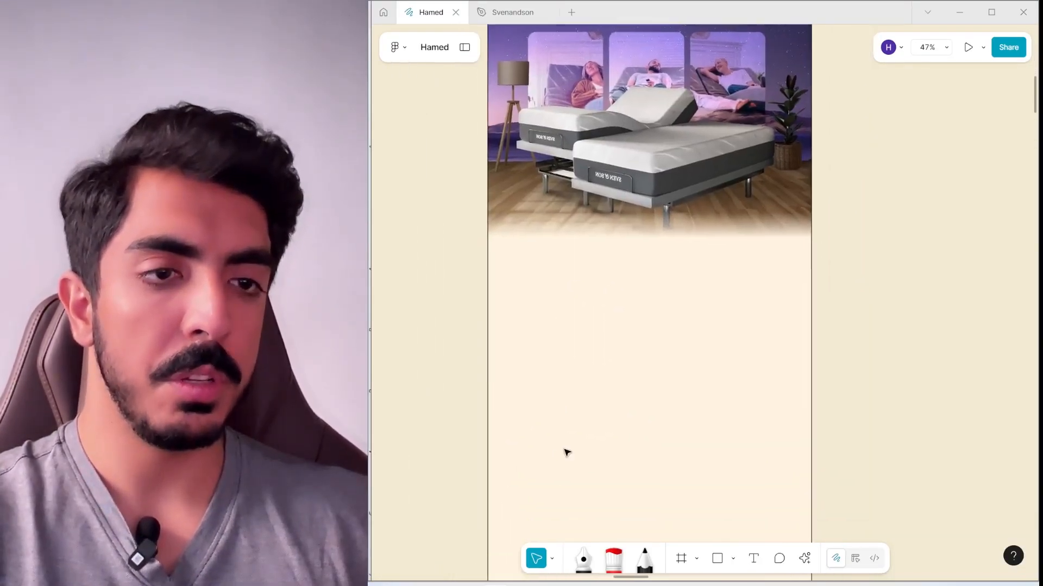
click(716, 559)
drag(541, 264, 626, 334)
scroll(616, 338, up, 3)
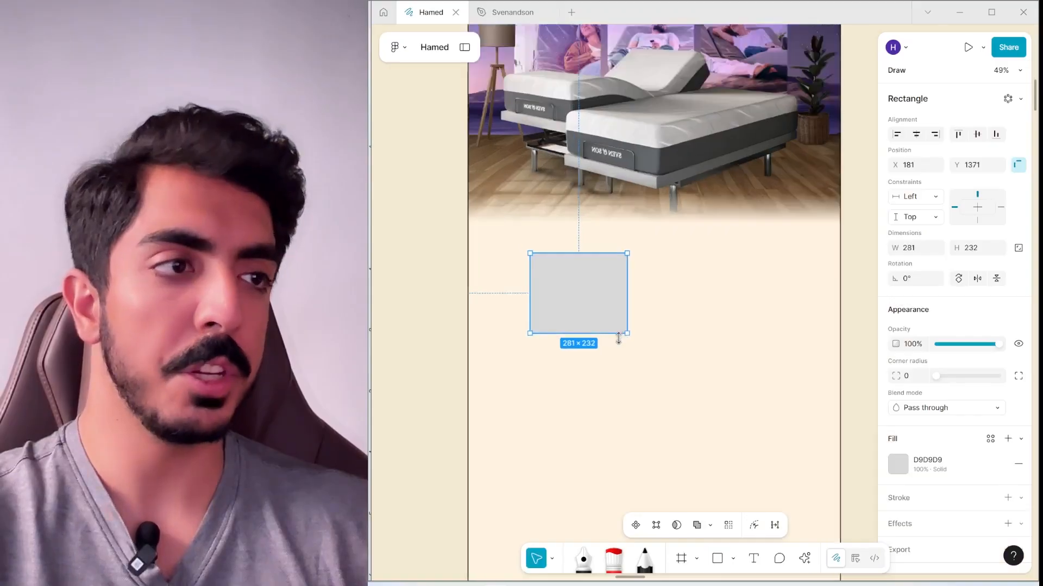
click(898, 464)
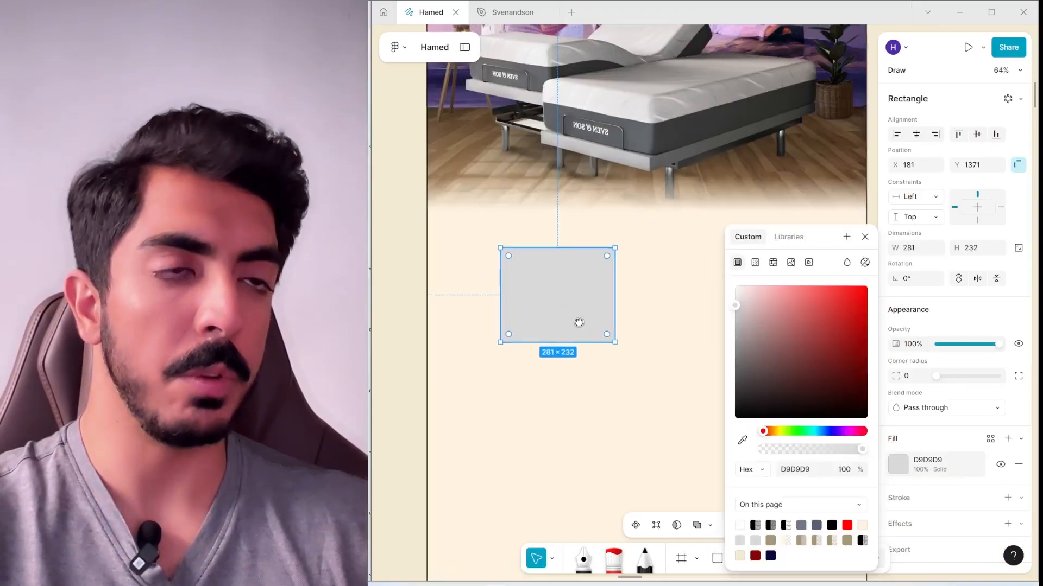
scroll(577, 323, down, 1)
scroll(605, 351, right, 1)
scroll(717, 245, down, 2)
click(833, 141)
Examine how the reference cart emails arrange the product image, name, prices and checkout button.
scroll(803, 235, up, 1)
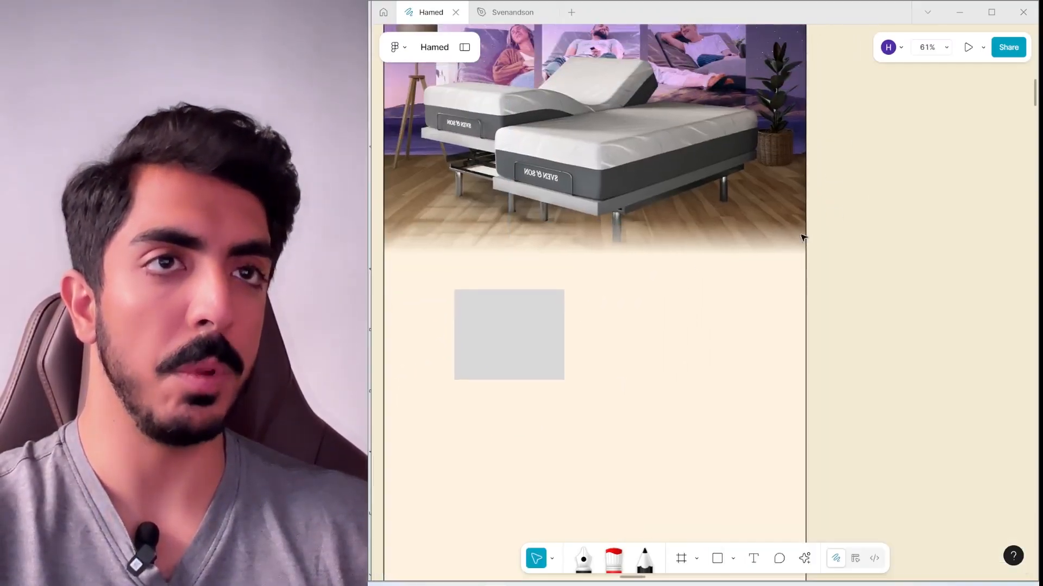
scroll(570, 295, down, 3)
drag(573, 296, 872, 368)
click(614, 299)
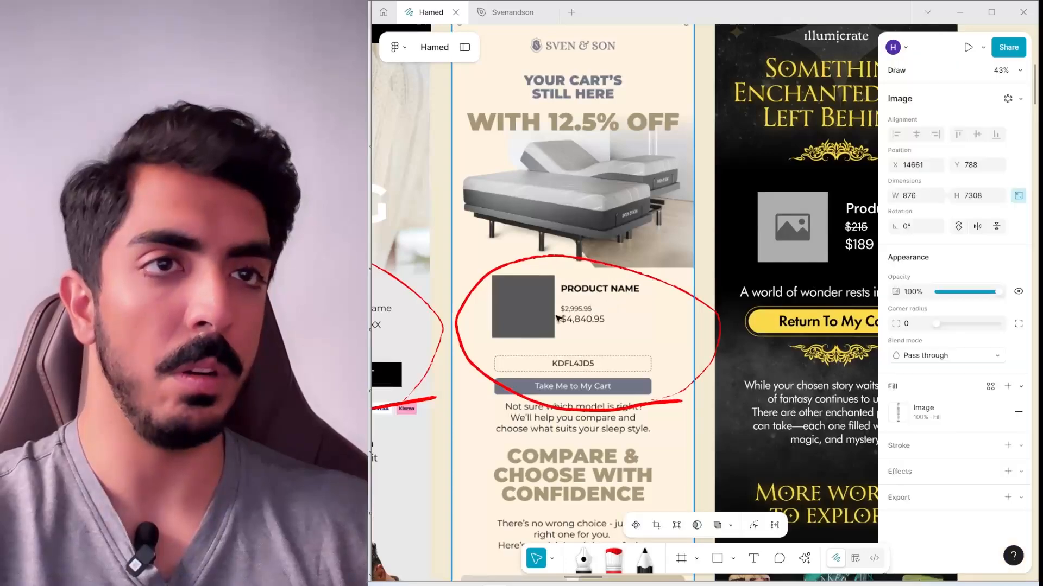
scroll(731, 324, left, 4)
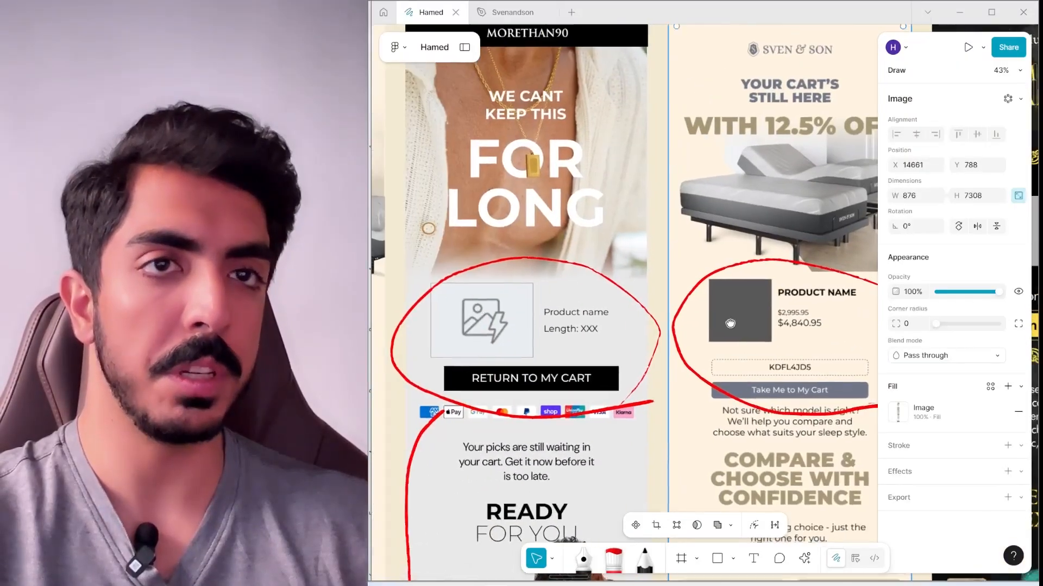
drag(730, 323, 762, 351)
scroll(770, 346, down, 2)
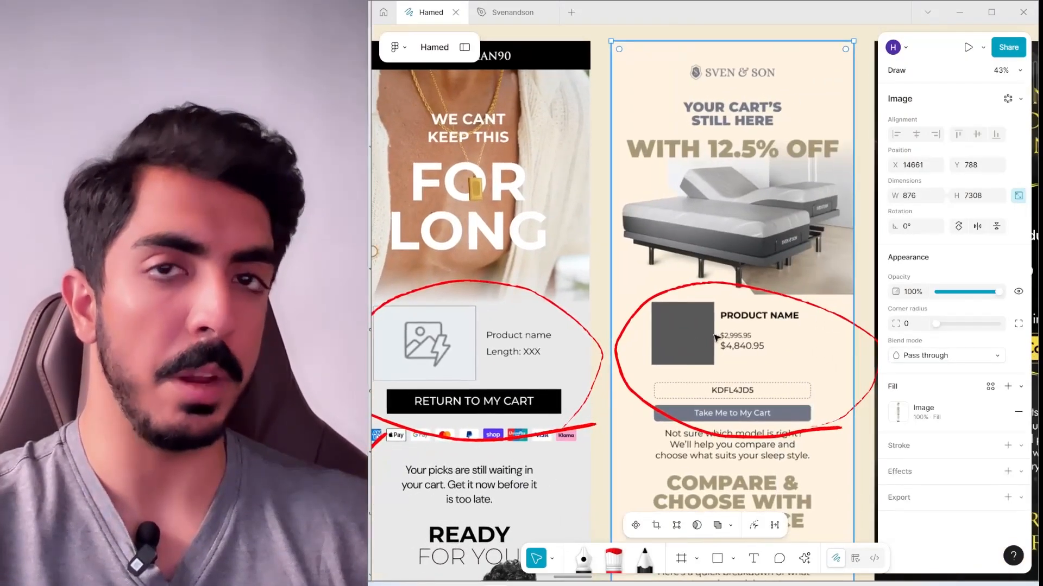
scroll(770, 346, left, 5)
scroll(706, 353, down, 2)
scroll(637, 357, left, 2)
scroll(637, 357, left, 10)
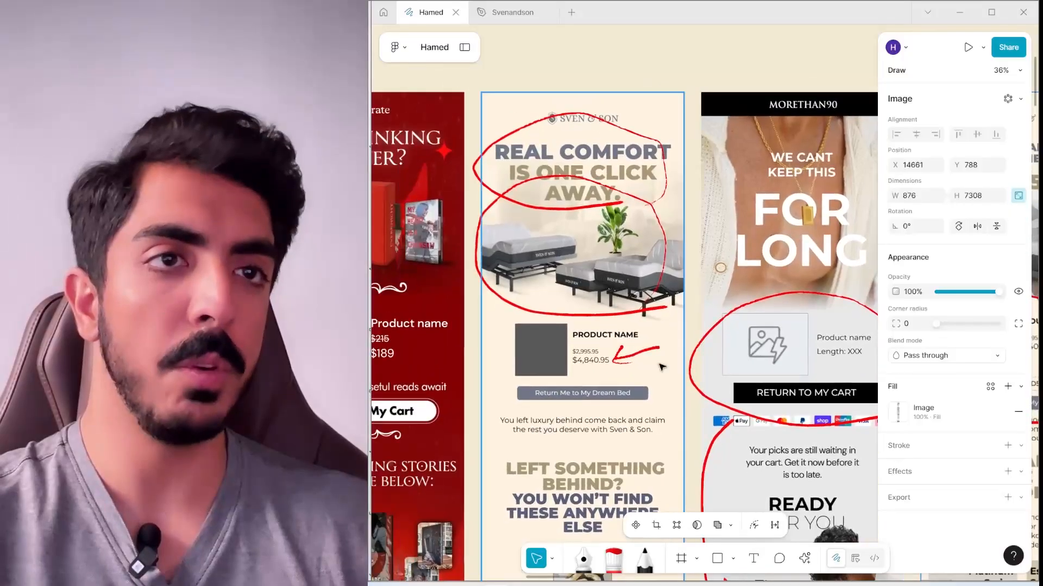
scroll(609, 336, down, 1)
scroll(608, 335, right, 3)
scroll(609, 335, down, 10)
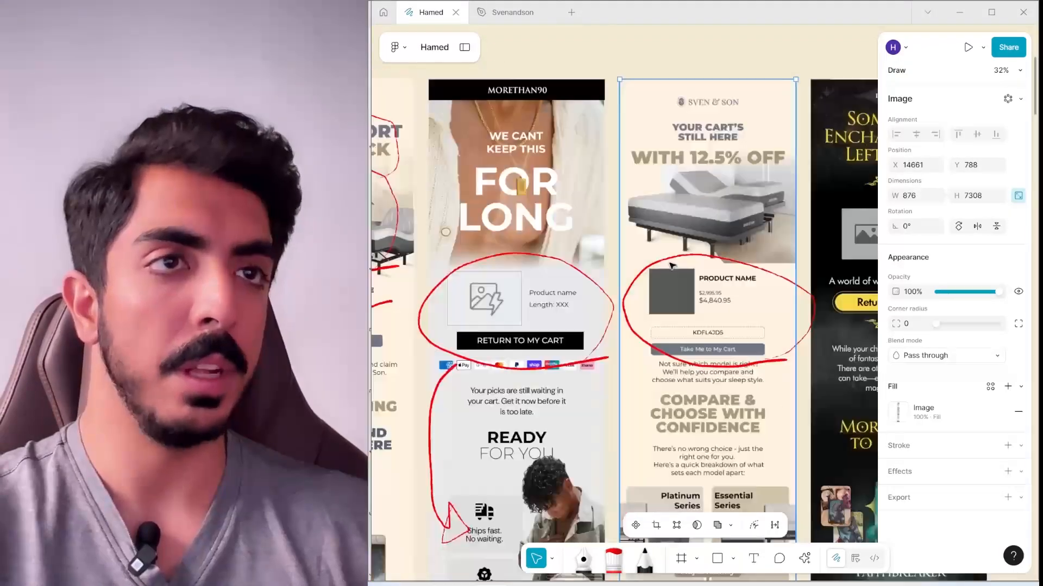
Add the text "PRODUCT NAME" in Montserrat Medium 54 and place it beside the grey placeholder rectangle.
scroll(679, 304, right, 5)
scroll(758, 279, up, 2)
scroll(453, 255, left, 5)
scroll(543, 315, up, 2)
scroll(625, 375, left, 3)
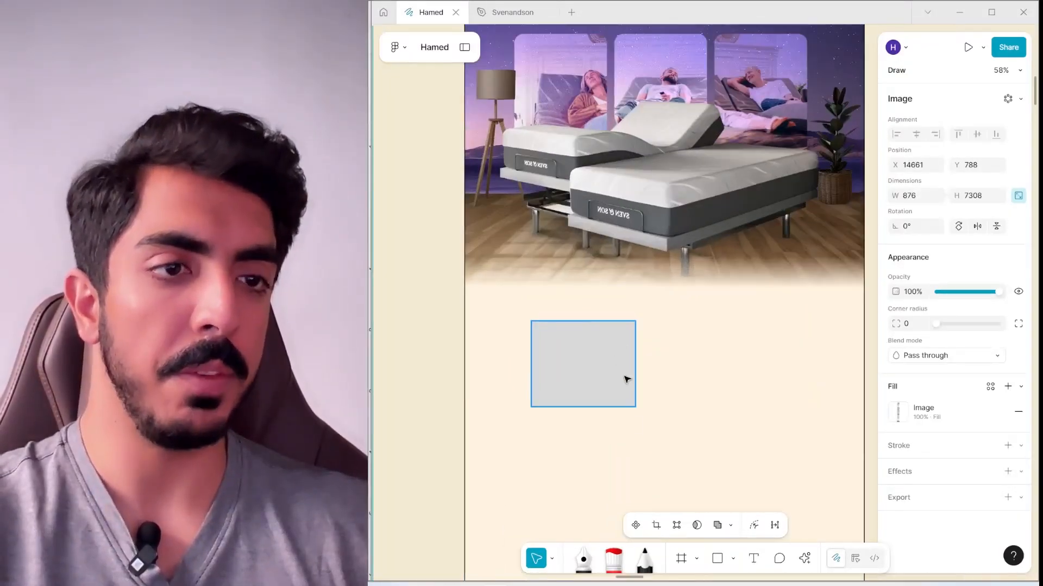
click(723, 511)
click(689, 352)
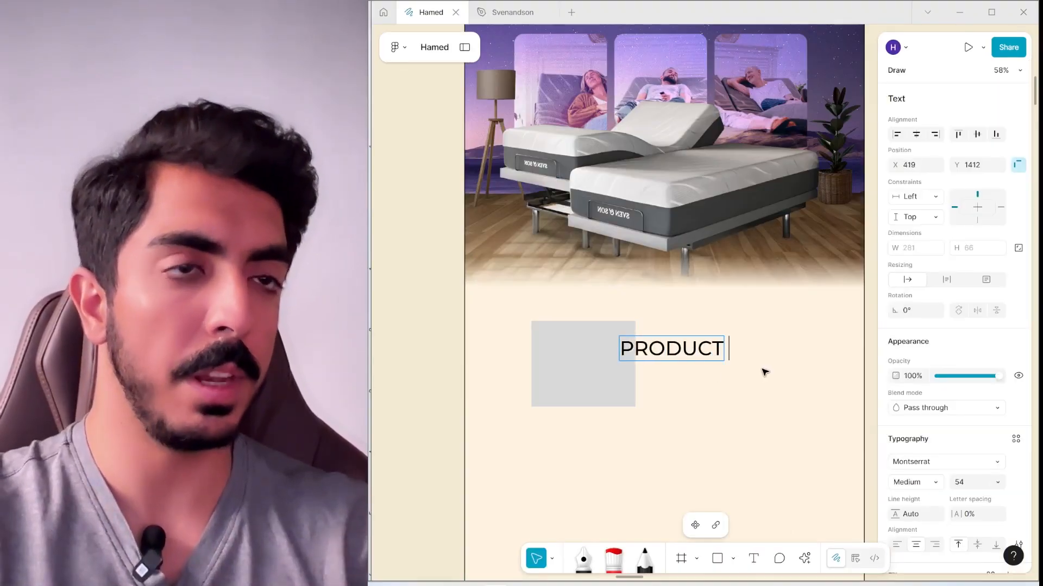
drag(662, 347, 721, 363)
Duplicate the product name text directly below it and change the copy to "$2000".
scroll(743, 352, down, 1)
scroll(743, 352, right, 1)
scroll(721, 353, down, 5)
scroll(716, 348, up, 4)
double_click(715, 342)
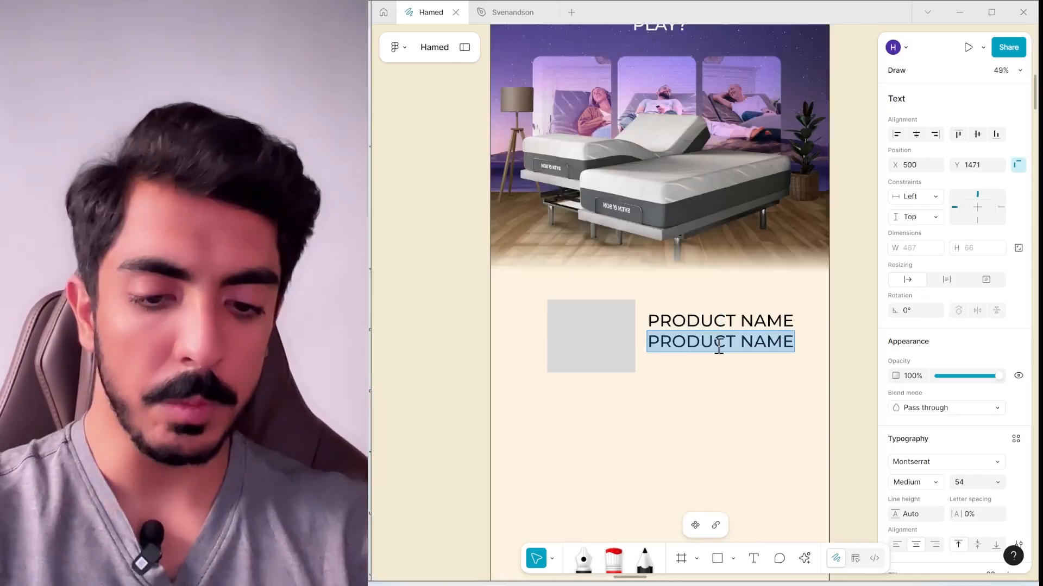
text($2000)
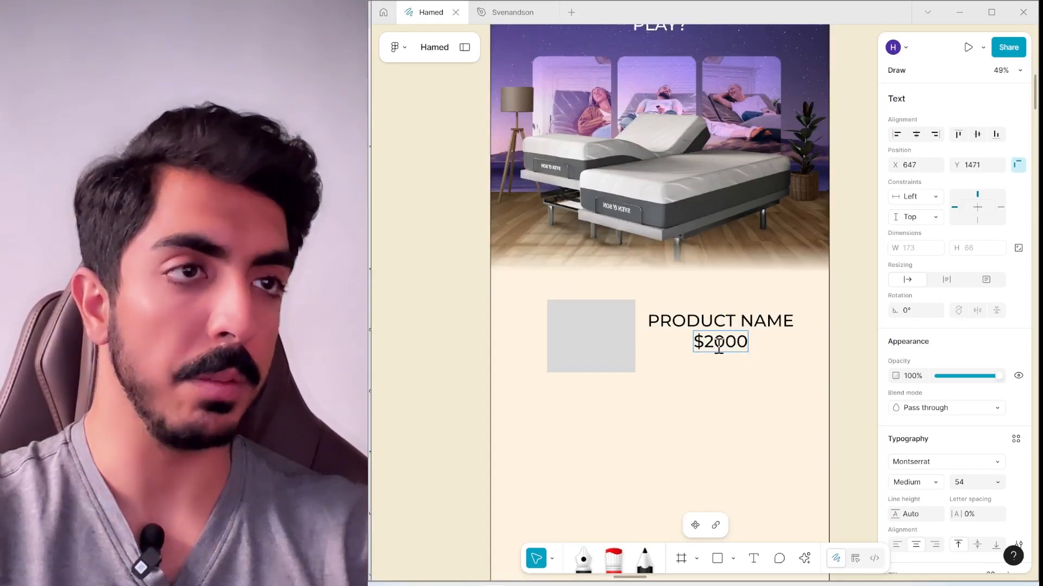
key(Escape)
Duplicate the $2000 price so two prices stack under the product name, and change the upper one to "$1800".
scroll(738, 383, up, 4)
key(ctrl+d)
double_click(651, 306)
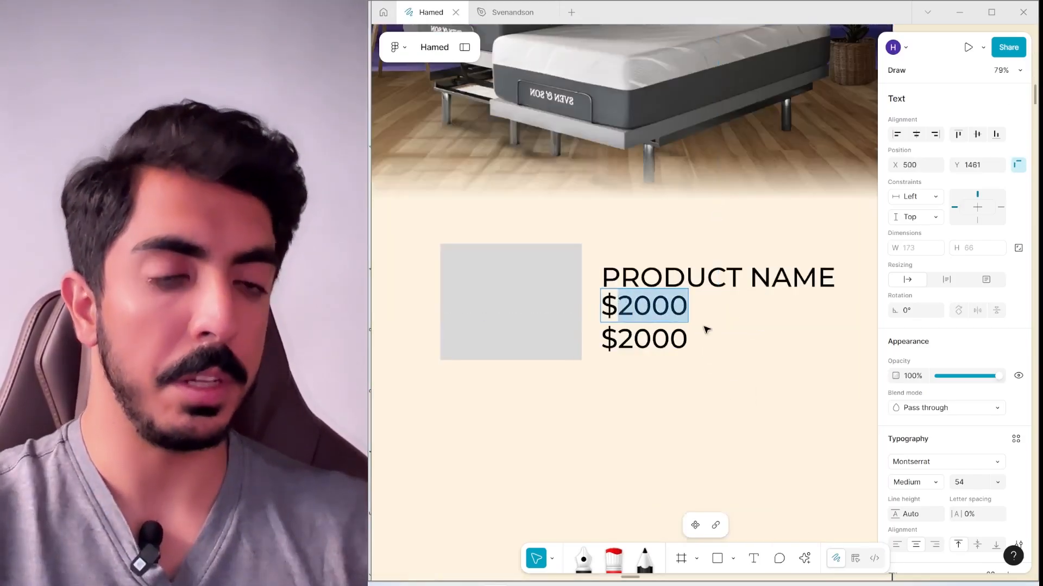
text(1800)
key(Escape)
Apply strikethrough to the $2000 price text.
click(646, 339)
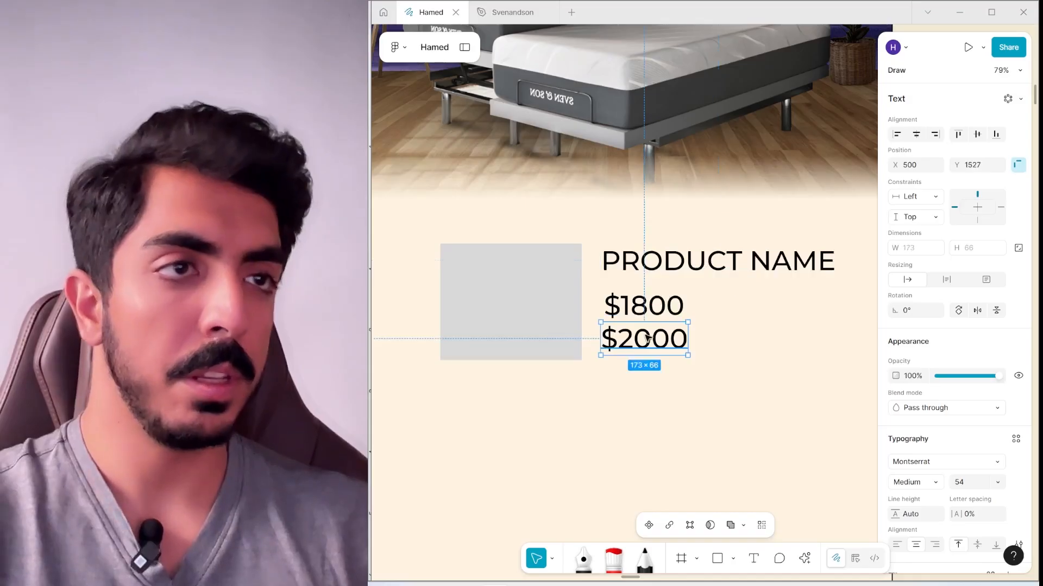
scroll(703, 378, right, 1)
scroll(703, 378, down, 3)
scroll(968, 416, down, 3)
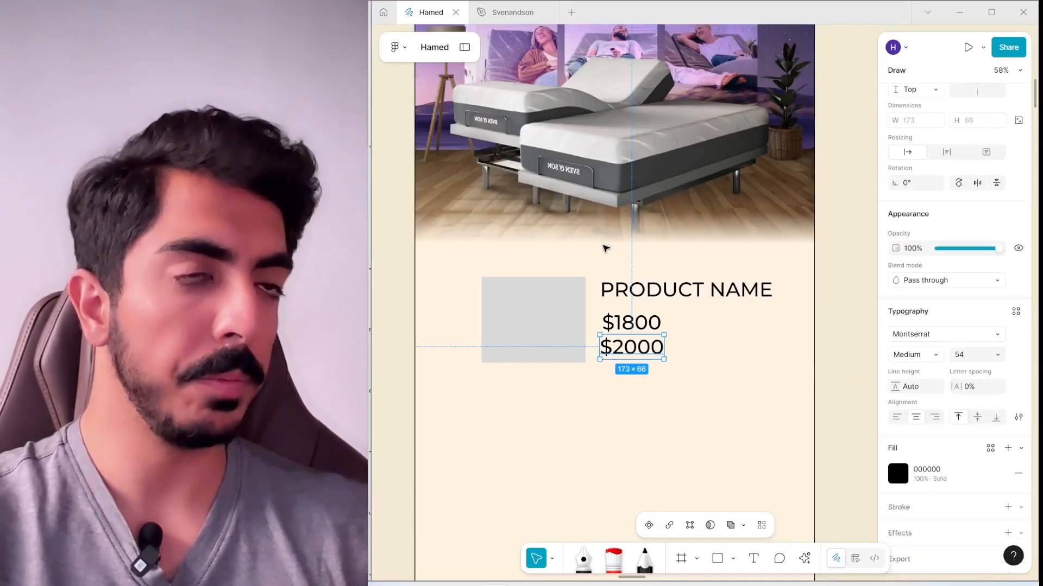
scroll(657, 328, up, 3)
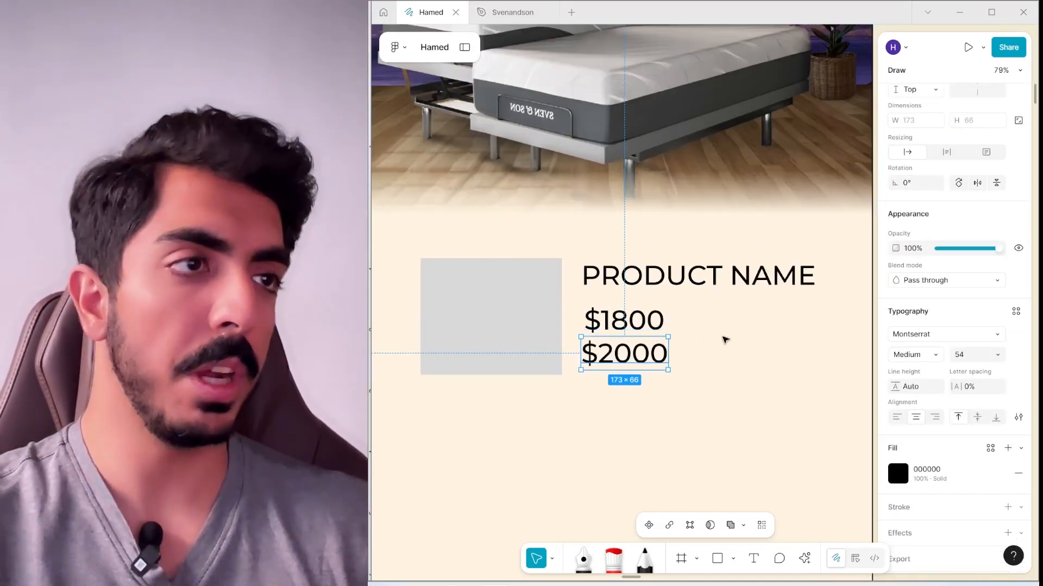
drag(725, 340, 694, 366)
scroll(706, 383, down, 2)
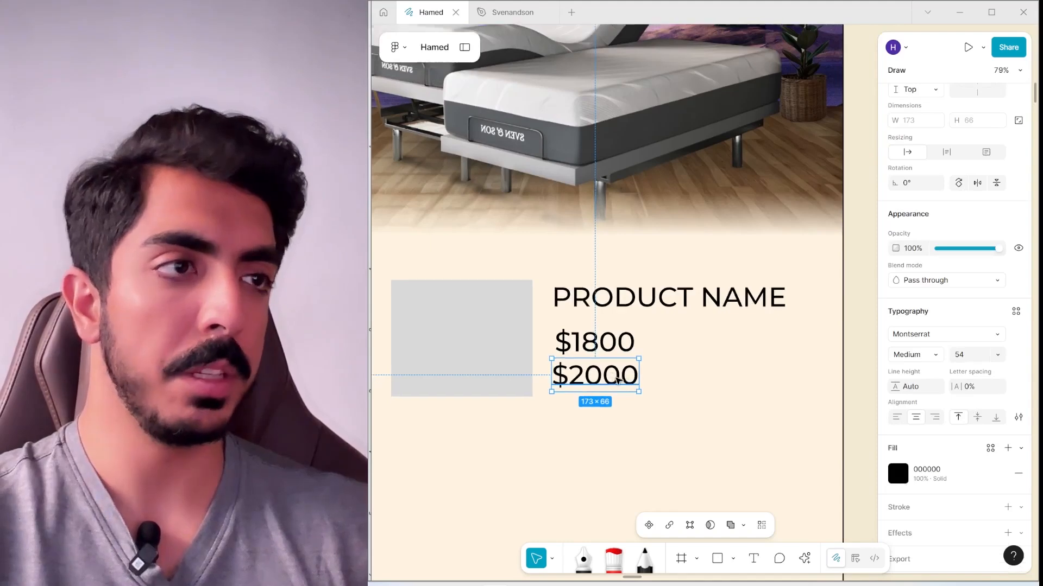
scroll(758, 384, up, 3)
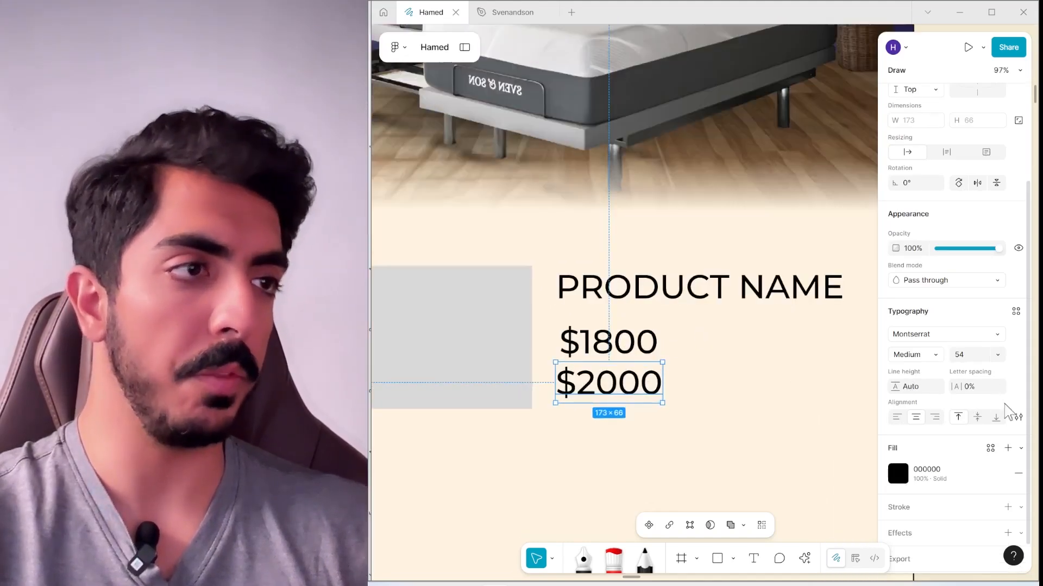
click(1018, 417)
click(847, 399)
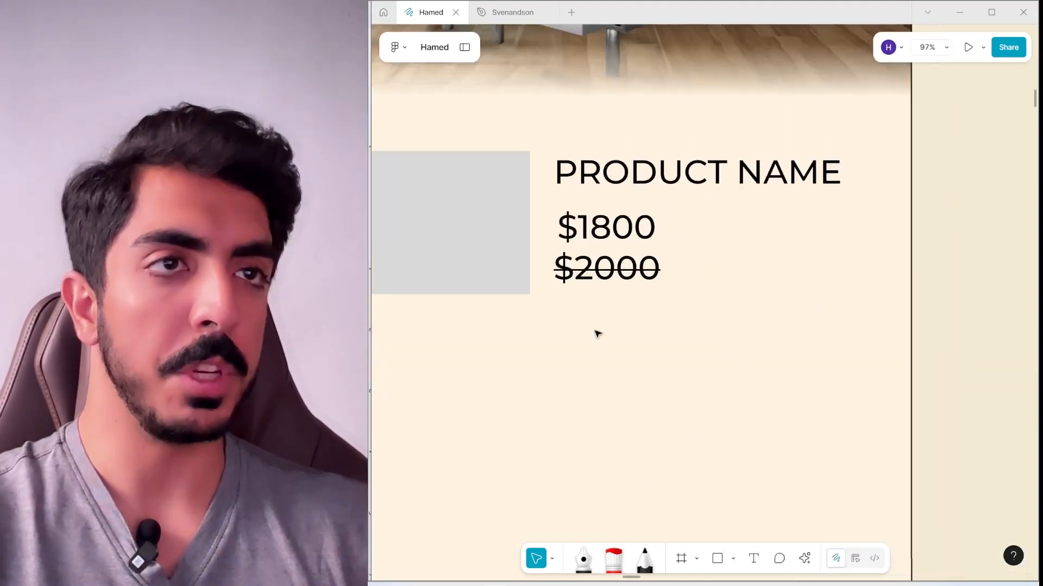
Check how the product block sits beneath the hero section within the overall email layout.
scroll(597, 334, down, 3)
scroll(616, 388, up, 1)
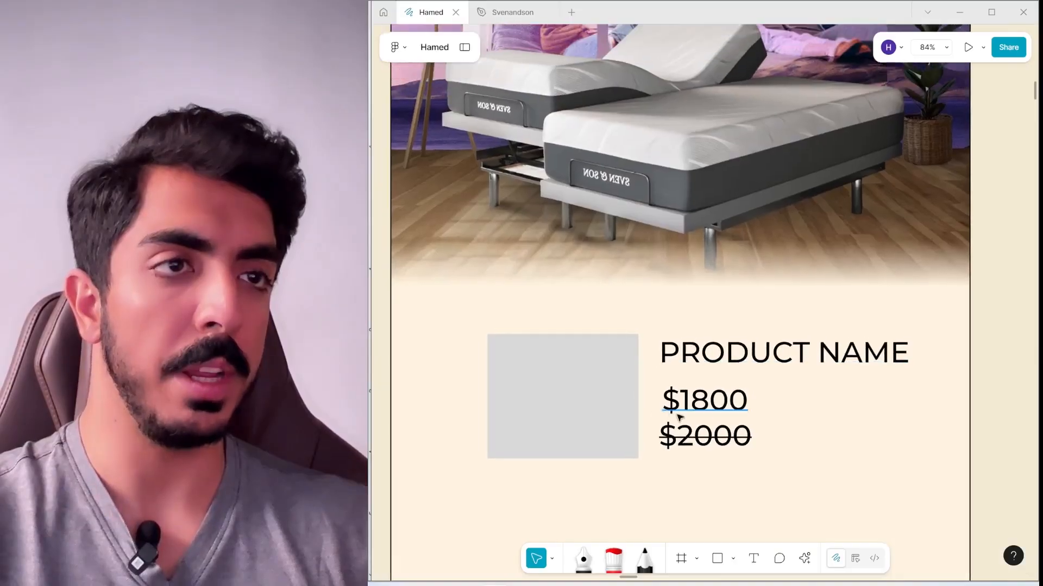
key(ctrl+shift+backslash)
click(616, 388)
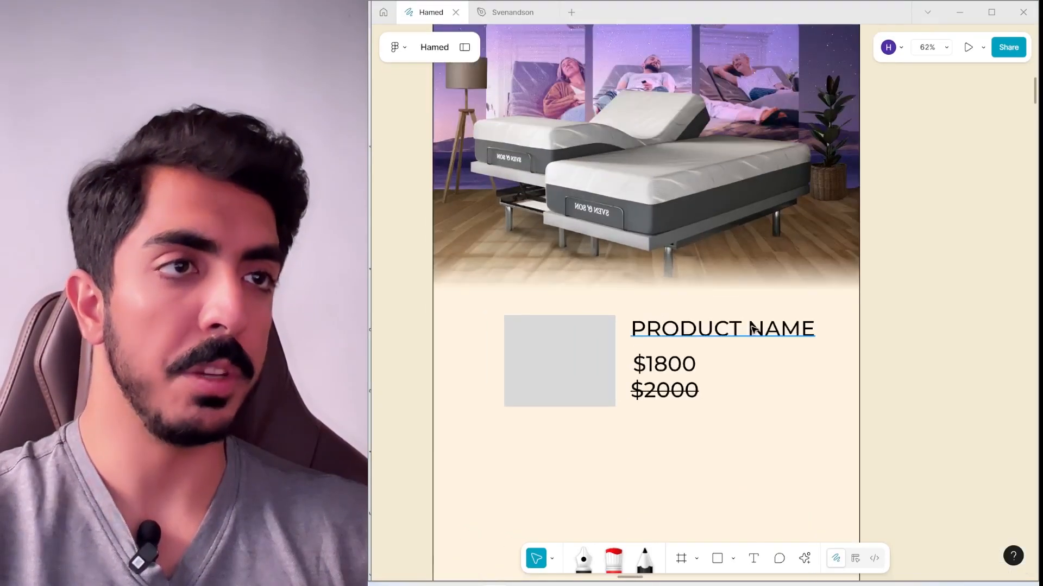
scroll(755, 326, down, 2)
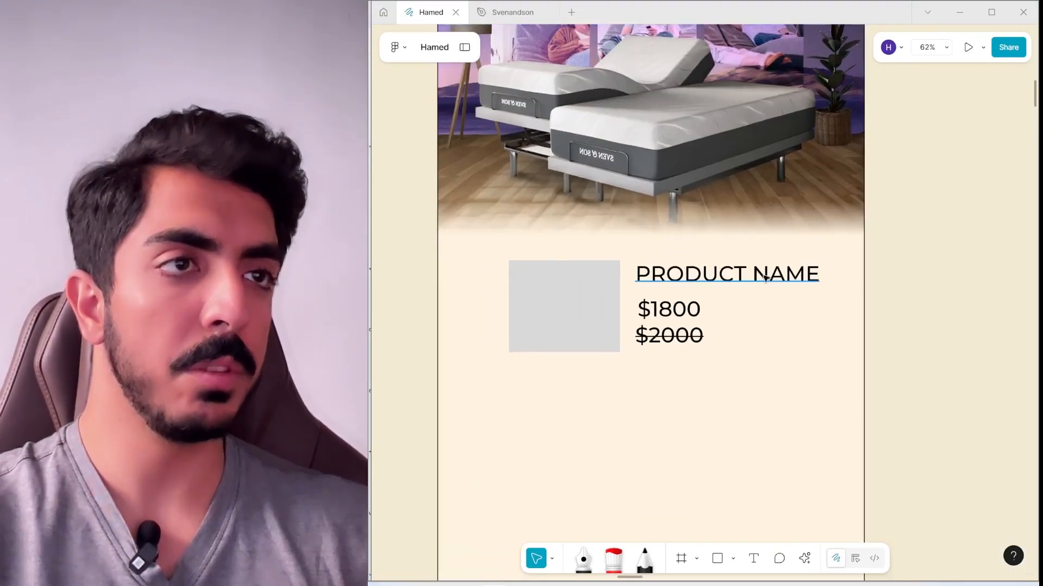
scroll(724, 361, down, 3)
scroll(675, 386, up, 1)
scroll(679, 309, down, 3)
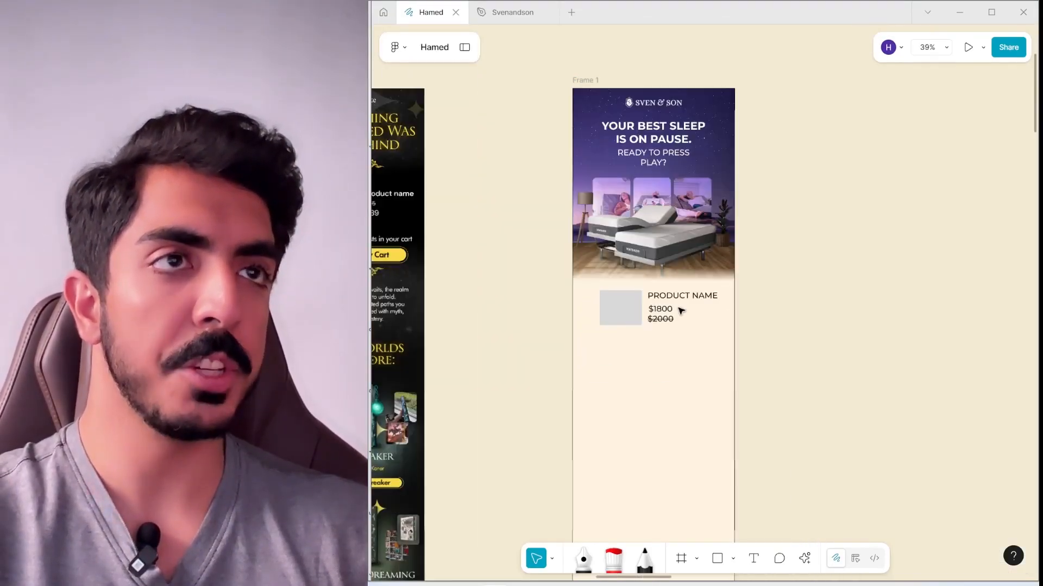
scroll(679, 218, down, 3)
scroll(663, 340, down, 3)
scroll(657, 282, up, 3)
scroll(658, 332, up, 1)
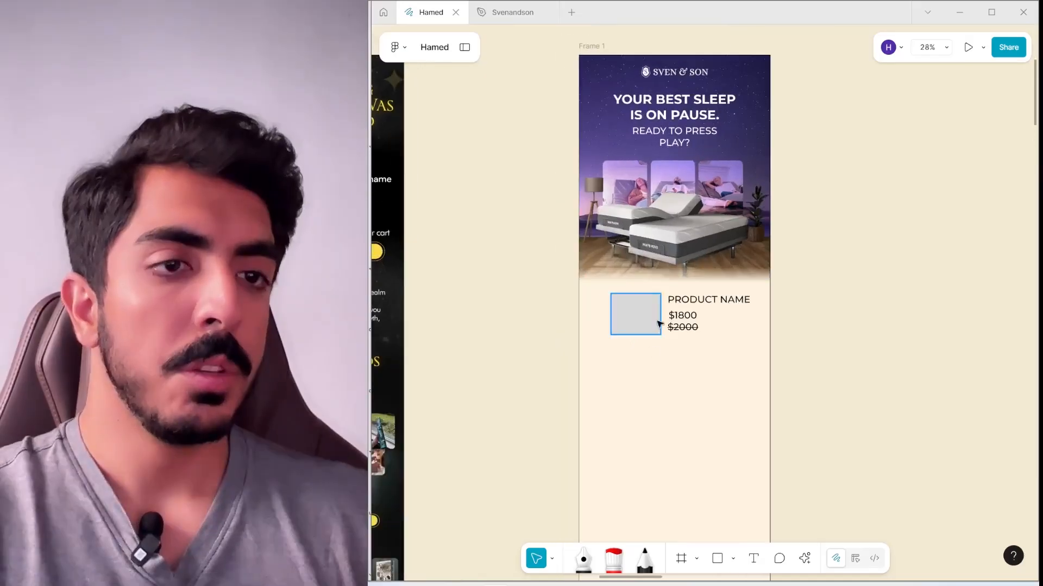
scroll(660, 241, up, 1)
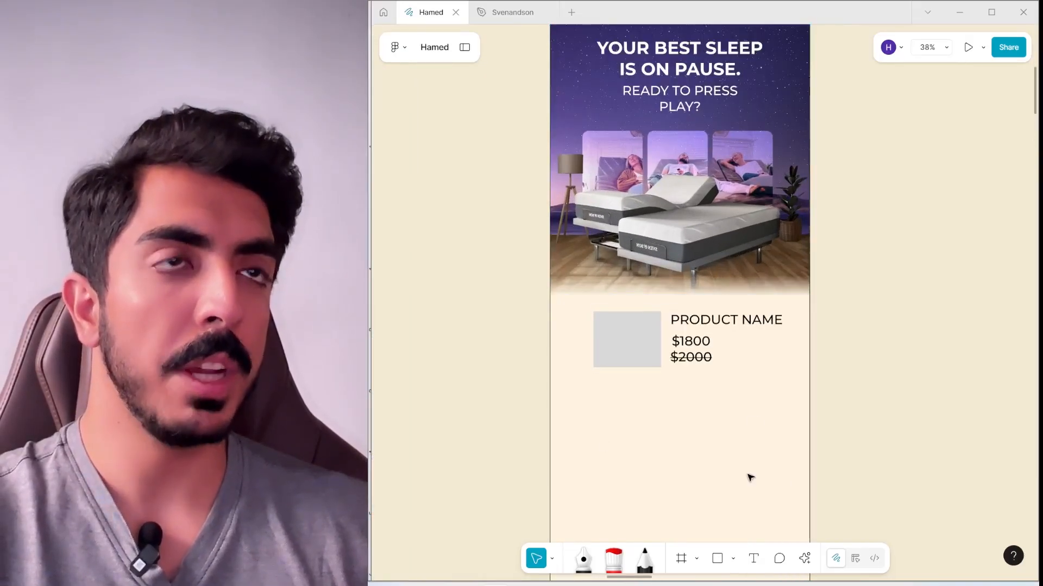
Duplicate the "Ready to Press Play?" text and place the copy below the product block, at about X 276, Y 1667.
click(687, 101)
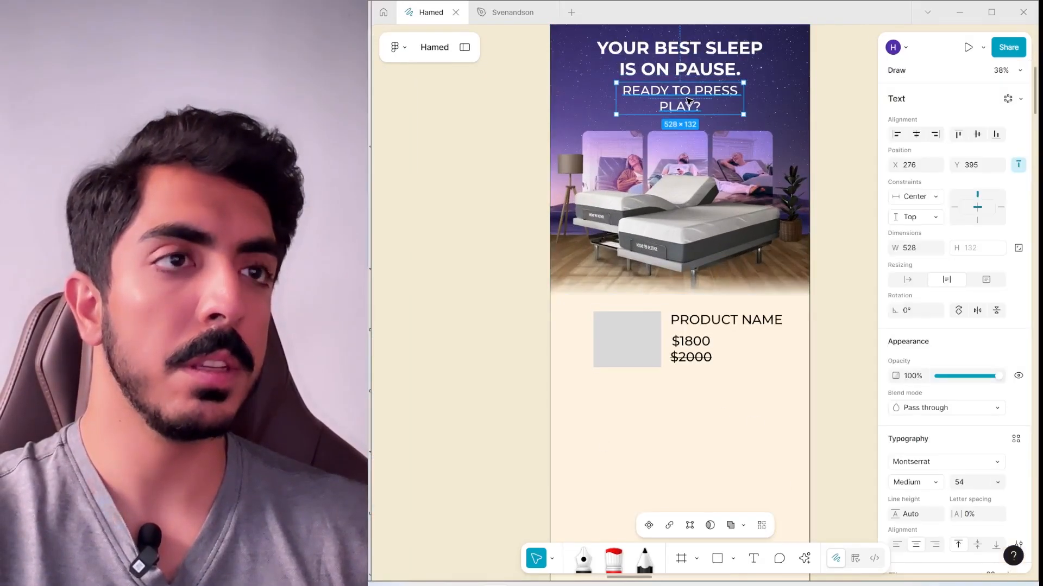
alt+drag(691, 101, 673, 402)
scroll(673, 402, up, 3)
Copy "FINISH CHECKOUT" from the Google Docs copy document and replace the duplicated text's content with it in Figma.
key(Return)
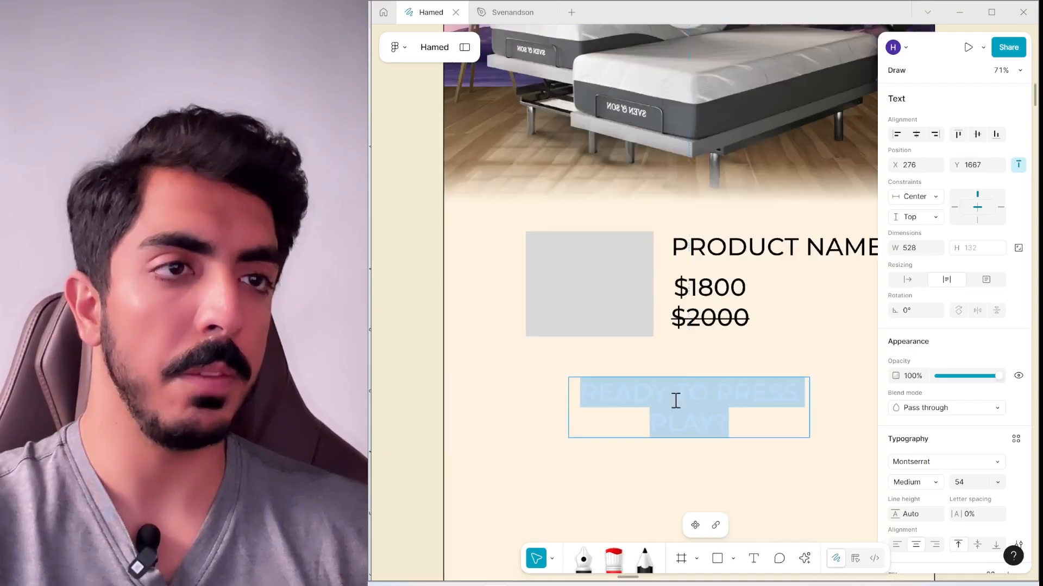
key(alt+Tab)
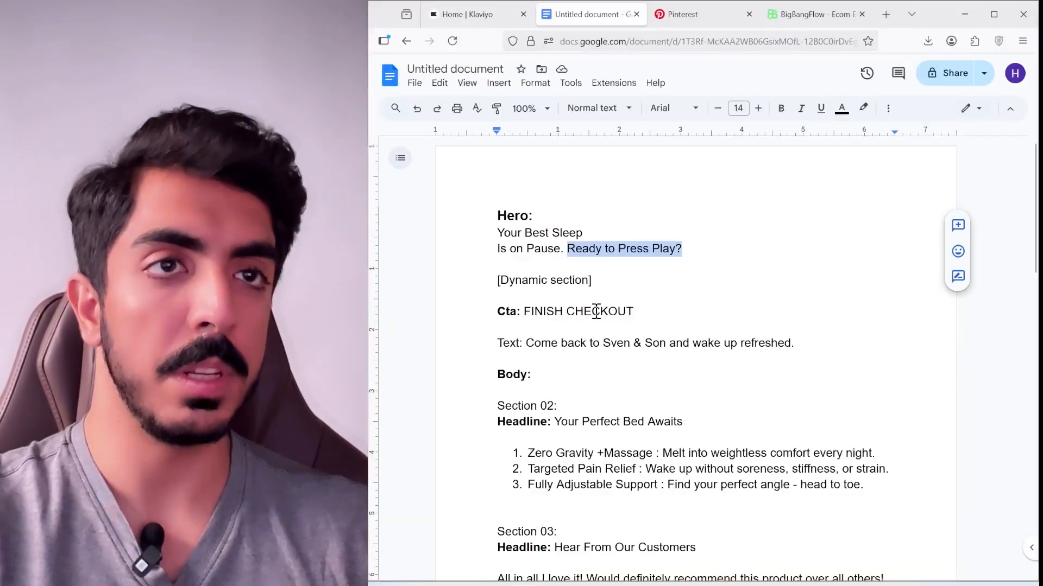
drag(524, 313, 602, 313)
right_click(633, 311)
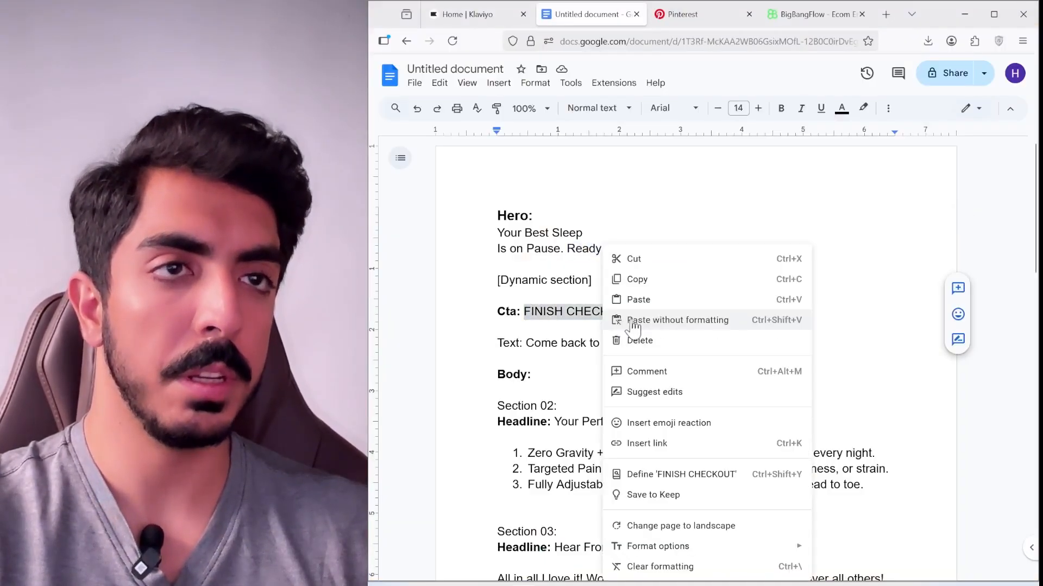
click(636, 277)
key(alt+Tab)
key(ctrl+v)
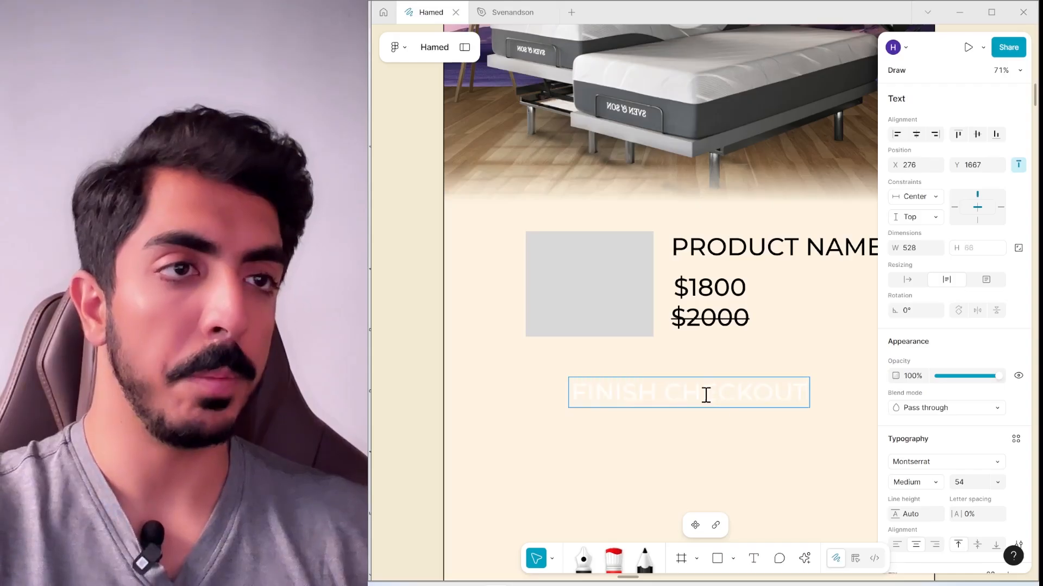
Draw a rectangle about 777 × 100 behind the "FINISH CHECKOUT" text as the button background.
key(Escape)
scroll(809, 375, right, 2)
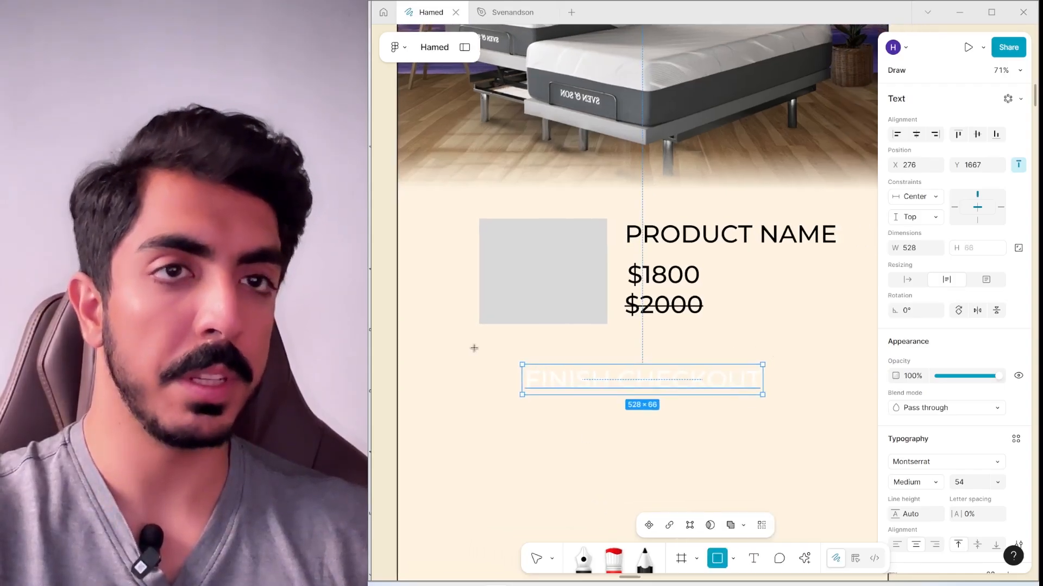
drag(478, 360, 833, 406)
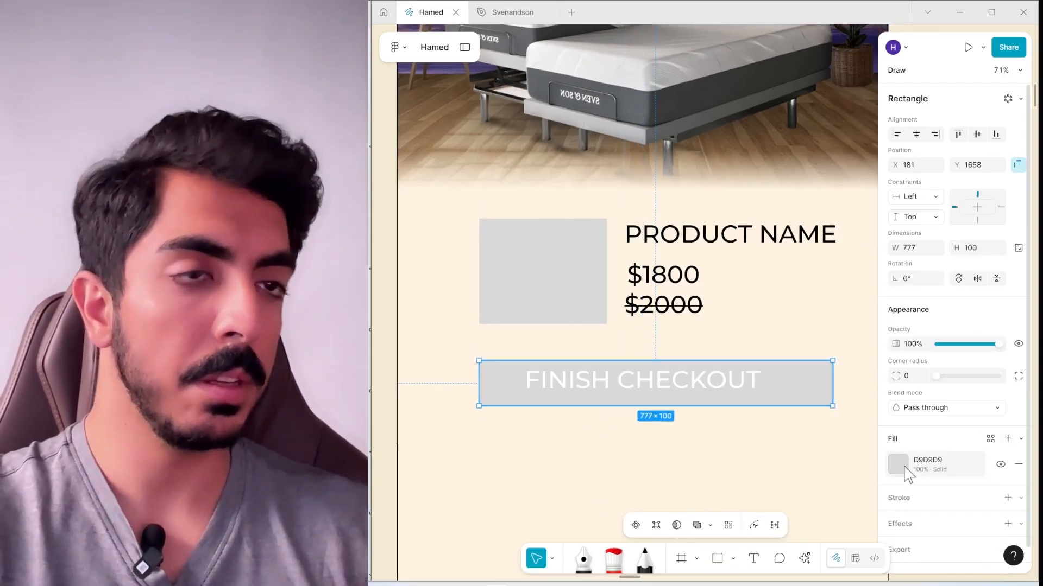
Fill the button rectangle with #707686 sampled from the "Take Me to My Cart" button in the reference email.
click(897, 465)
scroll(801, 323, down, 3)
click(742, 439)
scroll(608, 356, left, 10)
scroll(587, 304, up, 2)
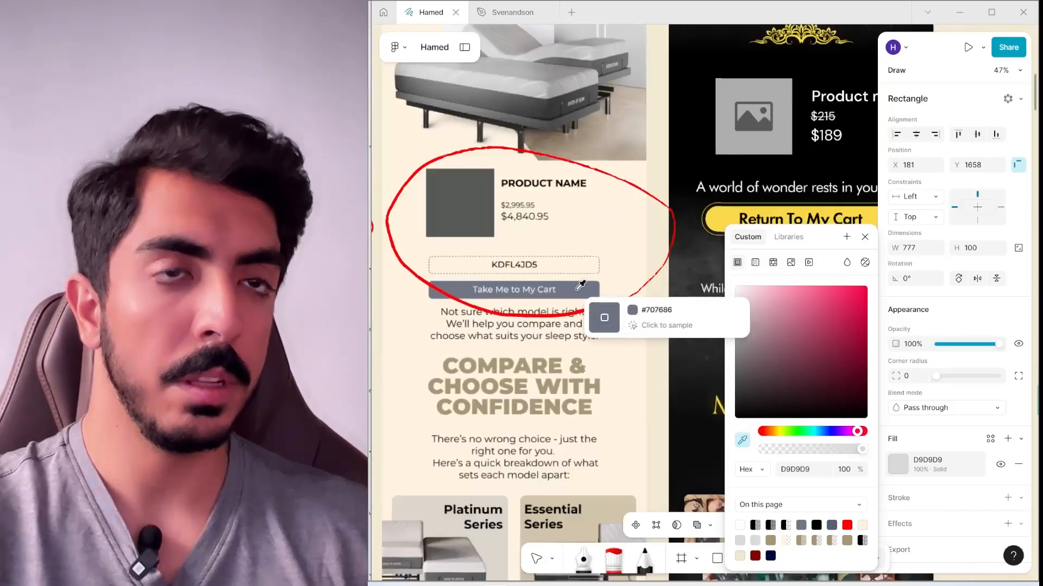
click(575, 288)
scroll(543, 272, right, 3)
scroll(543, 255, down, 3)
scroll(624, 299, up, 3)
scroll(624, 299, up, 2)
Set the "FINISH CHECKOUT" text to Bold at font size 46.
click(624, 293)
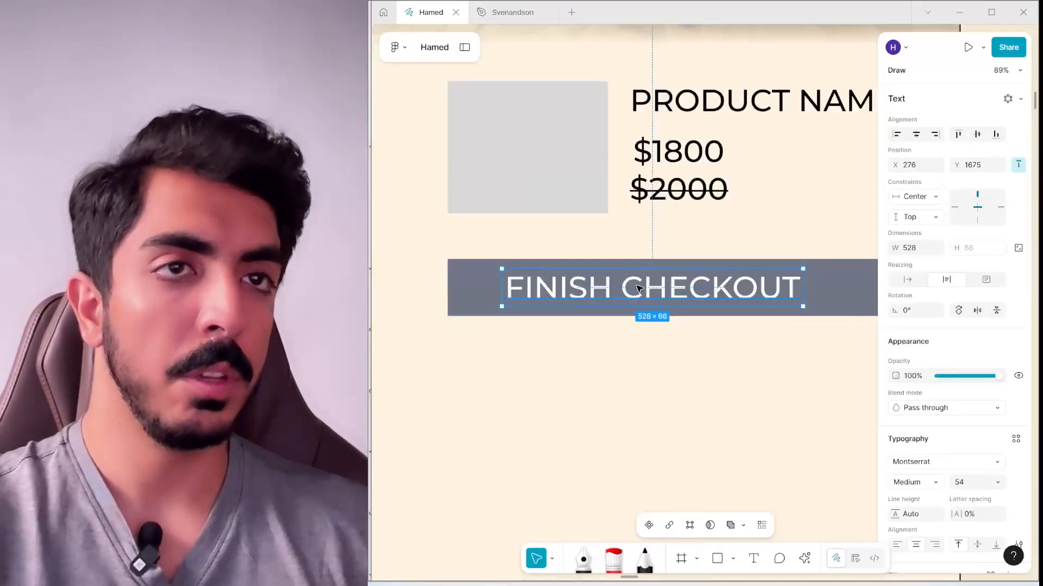
scroll(740, 340, down, 2)
scroll(657, 334, up, 2)
scroll(988, 369, down, 3)
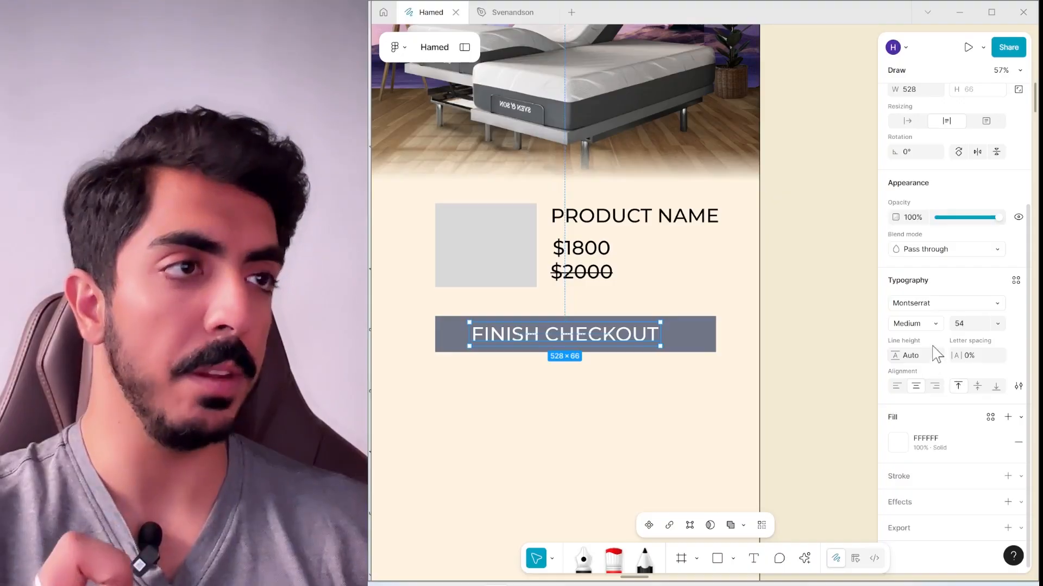
click(927, 326)
click(923, 337)
click(964, 325)
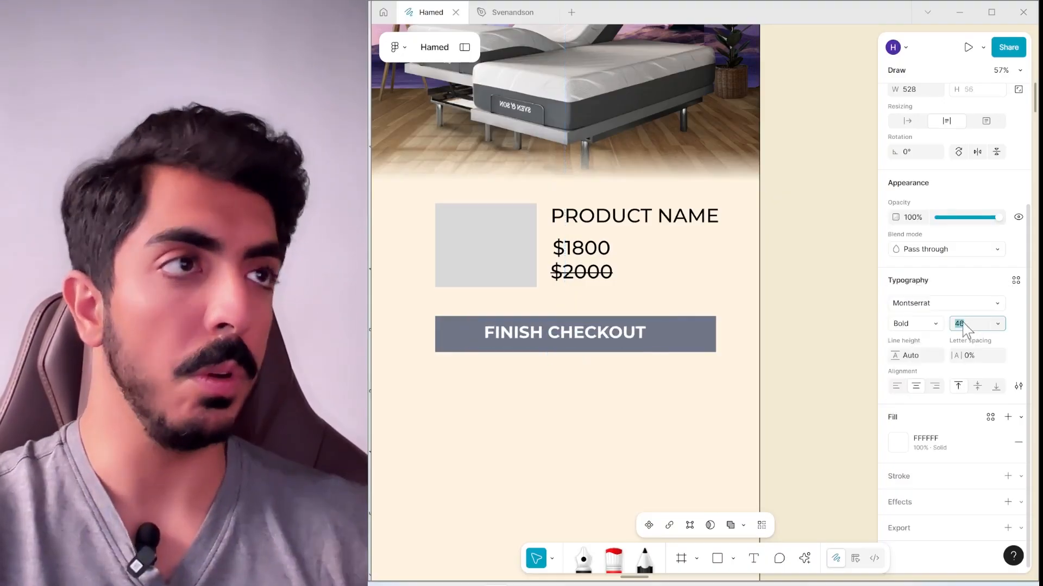
scroll(930, 175, up, 3)
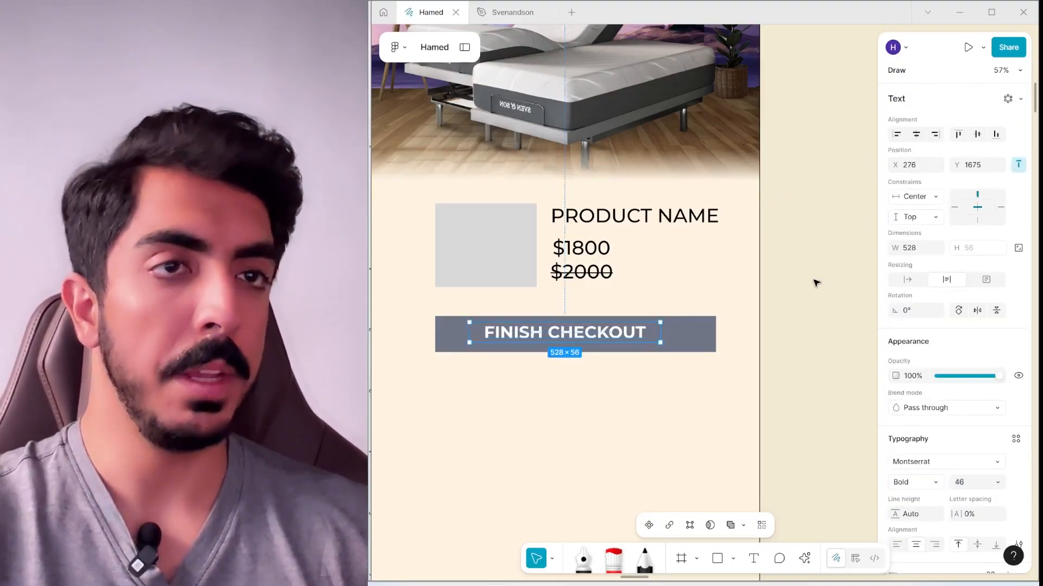
Center the button rectangle horizontally in the email frame and place its "FINISH CHECKOUT" label at Y 1680.
scroll(606, 355, up, 2)
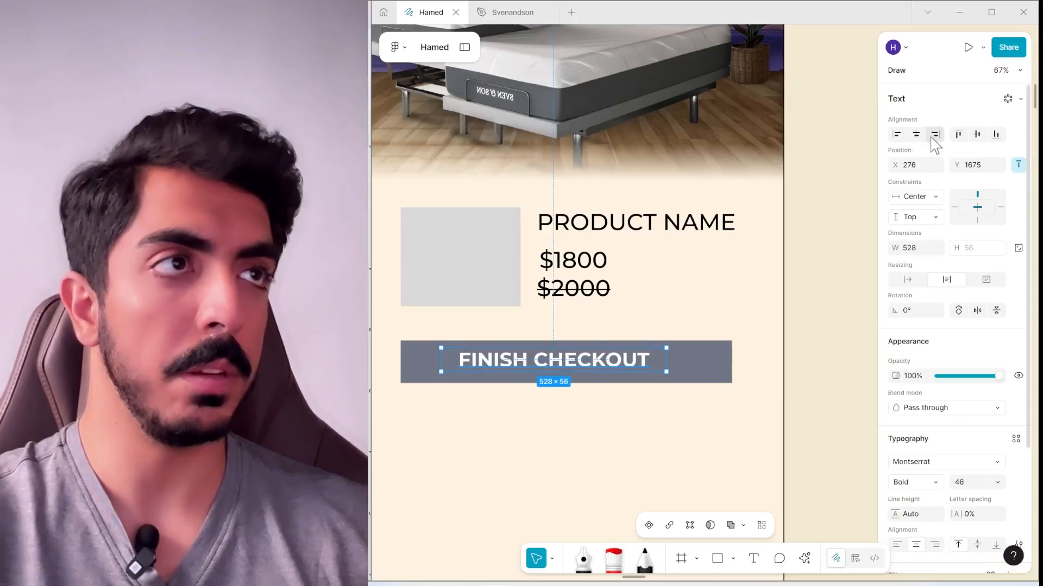
key(Tab)
scroll(777, 461, down, 4)
scroll(822, 277, down, 1)
scroll(622, 348, up, 4)
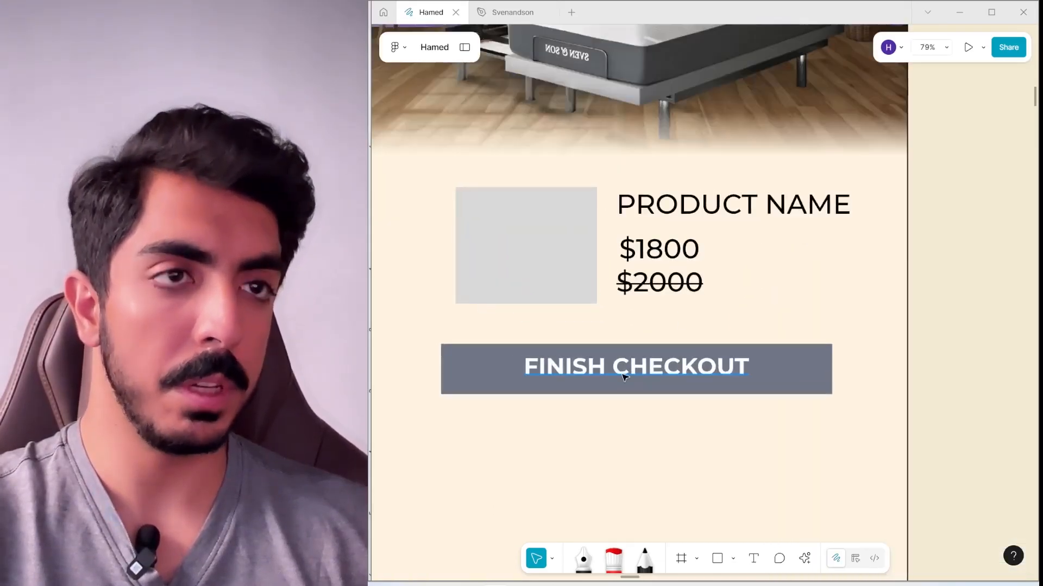
click(626, 369)
Copy the sentence "Come back to Sven & Son and wake up refreshed." from the Google Docs copy document.
scroll(635, 370, down, 3)
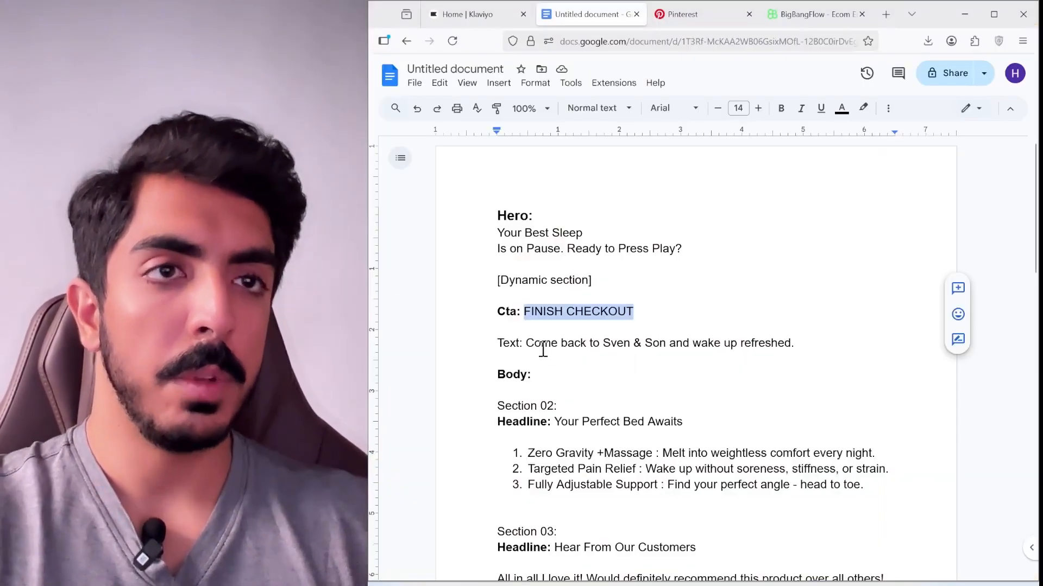
drag(523, 340, 532, 338)
drag(822, 335, 799, 342)
key(ctrl+c)
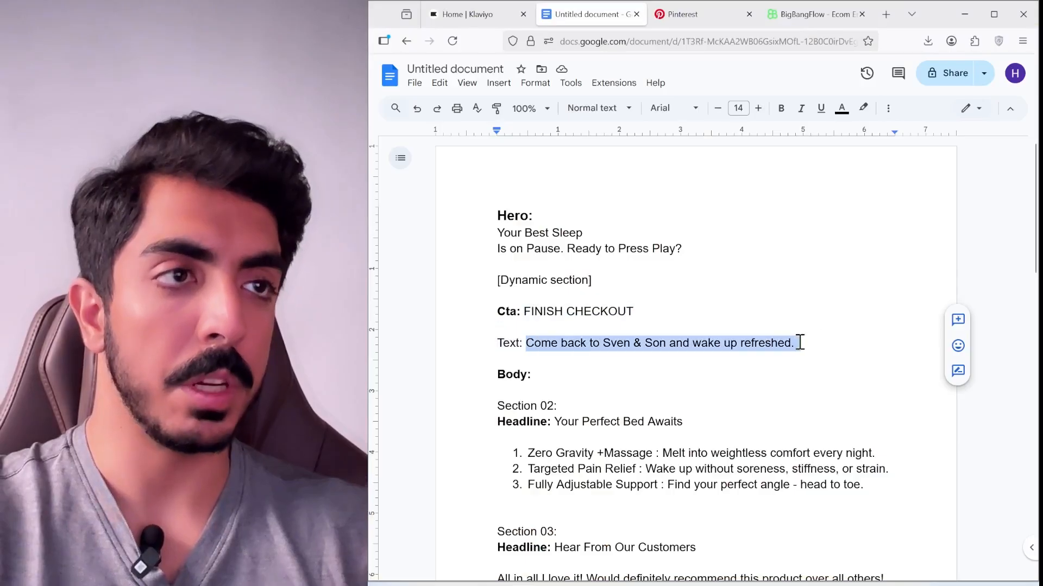
right_click(769, 336)
click(799, 277)
Switch to Figma and put the copied sentence in a text block 778 wide below the checkout button.
key(alt+Tab)
scroll(659, 226, down, 3)
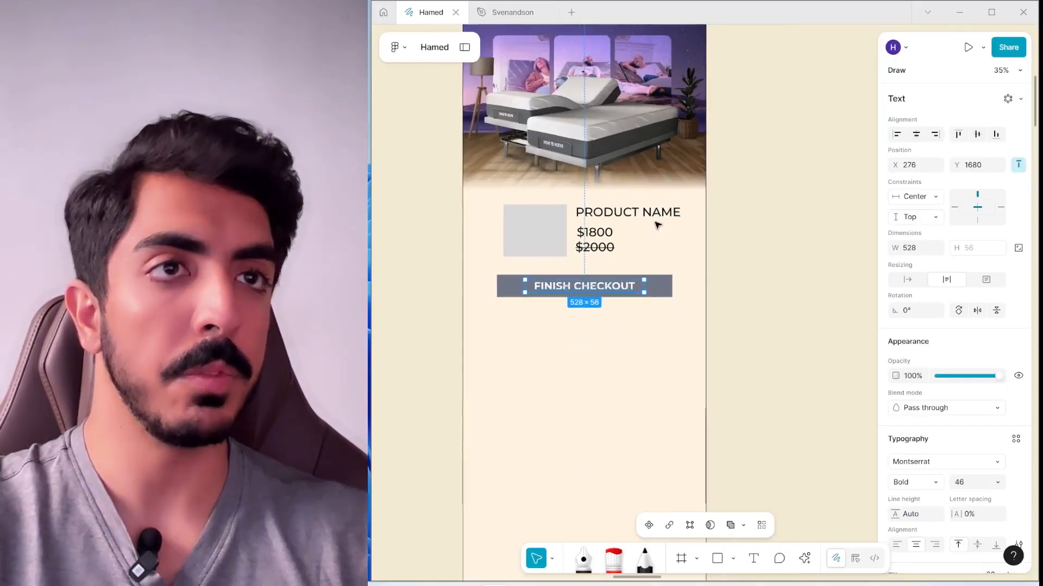
key(ctrl+v)
scroll(659, 372, up, 2)
drag(627, 442, 727, 376)
click(727, 373)
Fill the "Come back to Sven & Son" text with black 000000 and set its case to as typed.
scroll(930, 468, down, 3)
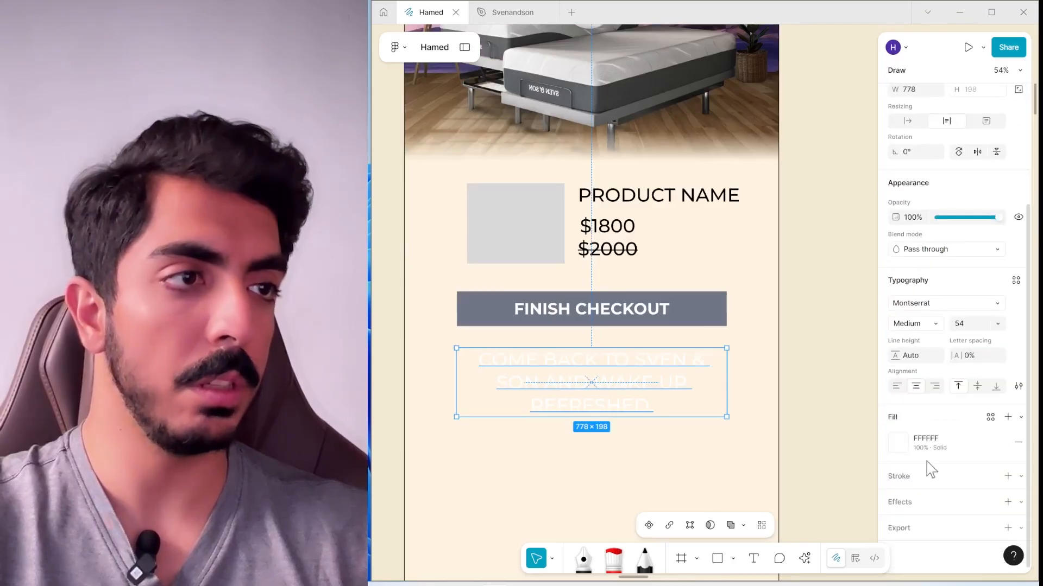
click(899, 445)
click(737, 417)
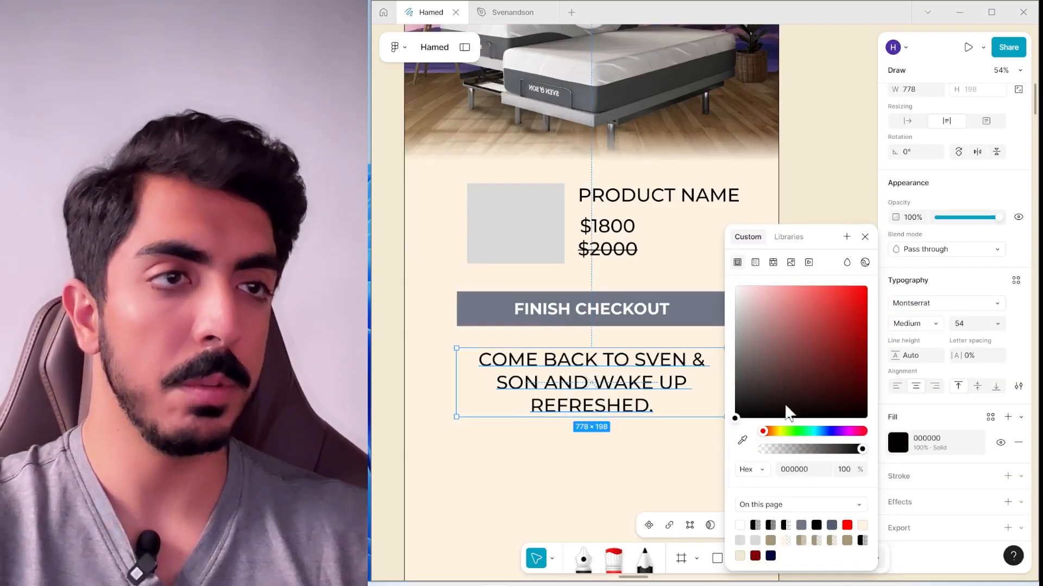
click(997, 356)
click(782, 417)
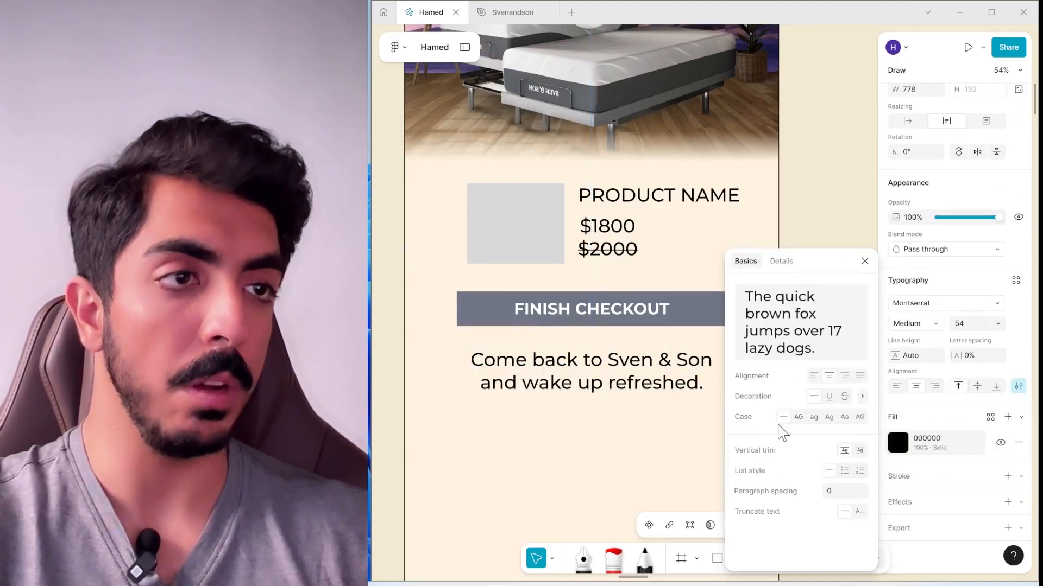
Set the "Come back to Sven & Son" text to font size 47 and lower it to Y 1847.
click(972, 325)
text(47)
key(Return)
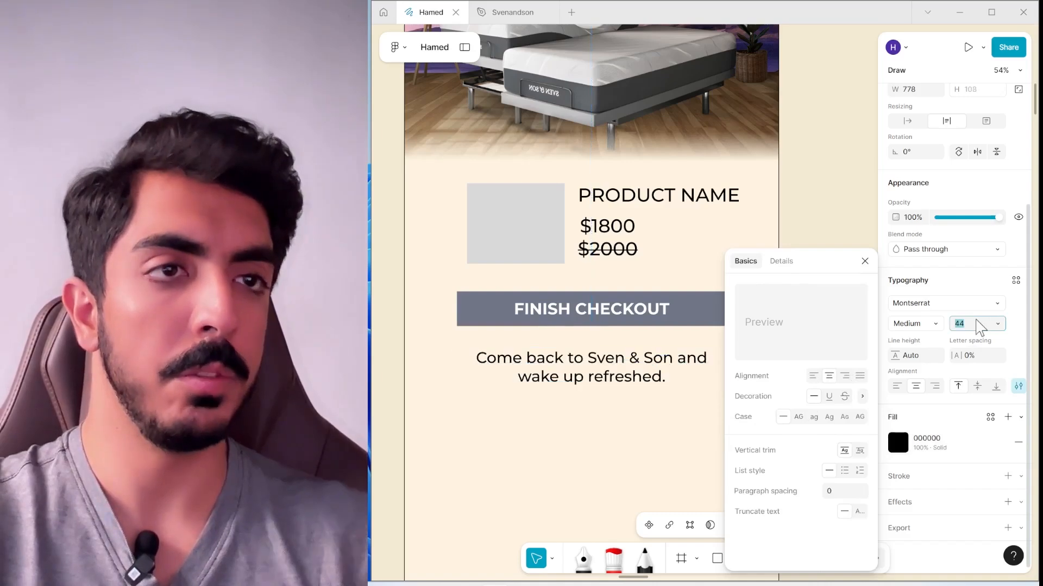
scroll(652, 334, down, 5)
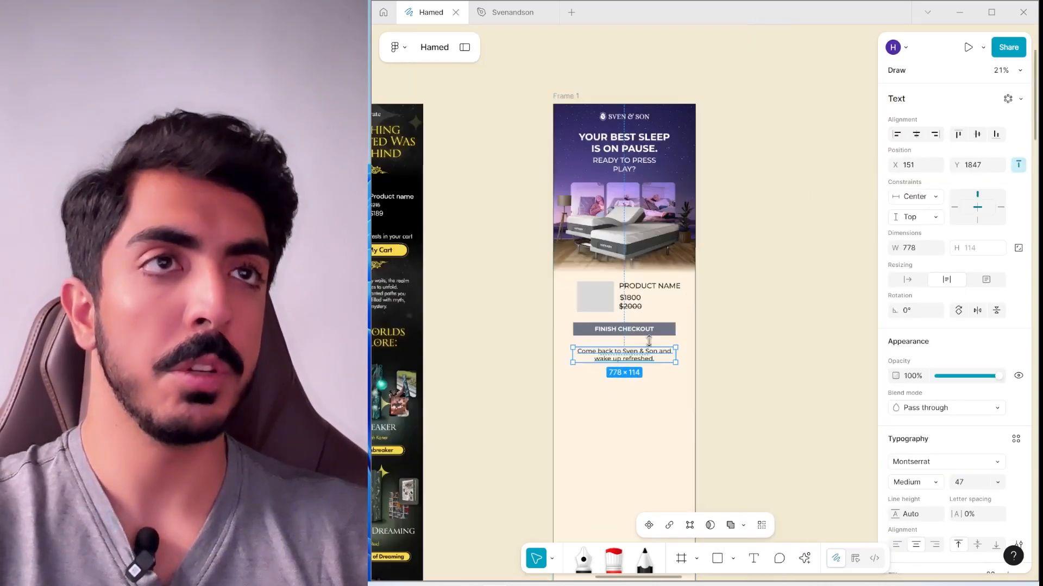
scroll(653, 190, up, 1)
scroll(659, 265, down, 3)
click(759, 295)
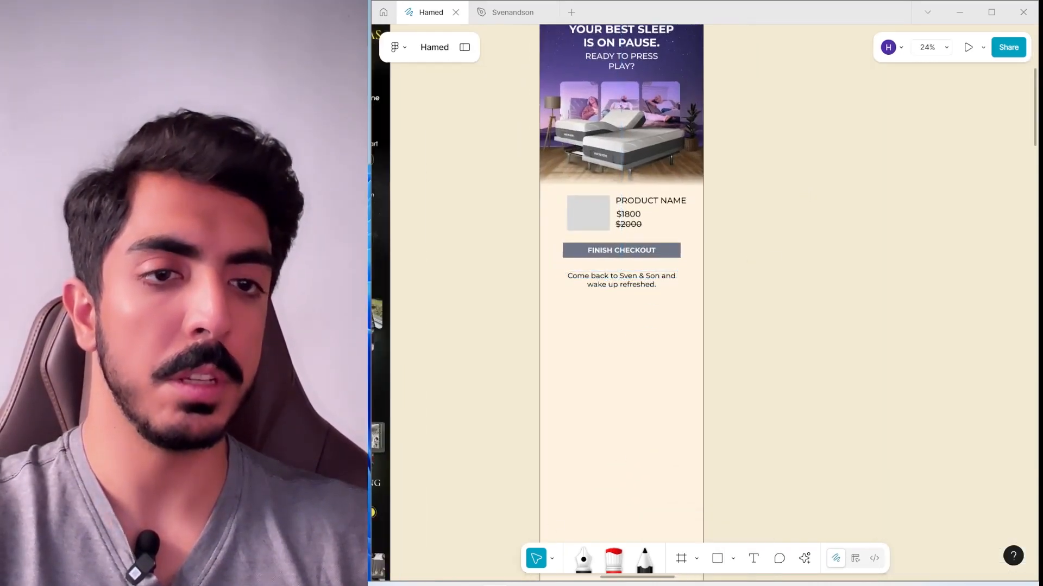
Duplicate the "YOUR BEST SLEEP IS ON PAUSE." headline and place the copy below the "Come back to Sven & Son" text.
key(alt+Tab)
click(749, 223)
scroll(671, 188, down, 1)
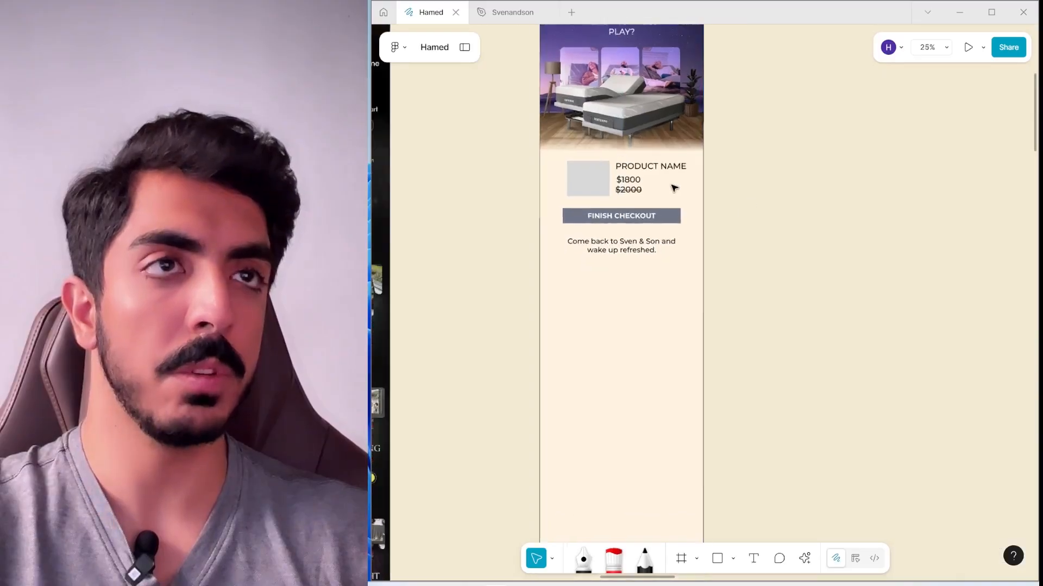
scroll(652, 195, up, 4)
drag(611, 180, 593, 461)
scroll(593, 461, up, 3)
scroll(953, 446, down, 3)
Fill the duplicated headline with #707686 sampled from the checkout button.
click(893, 448)
click(740, 437)
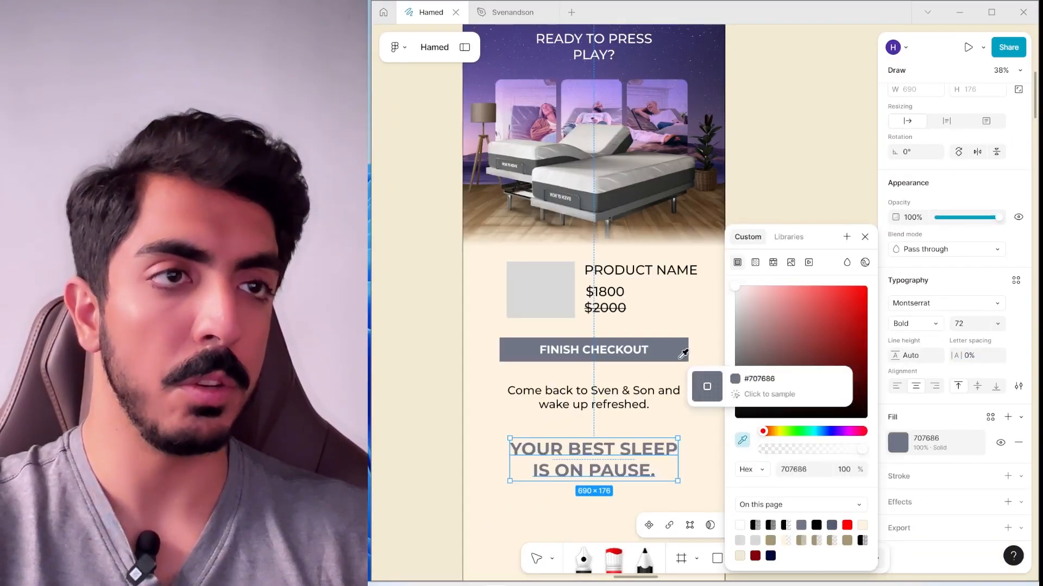
click(687, 356)
click(768, 163)
scroll(714, 268, down, 2)
scroll(706, 282, down, 3)
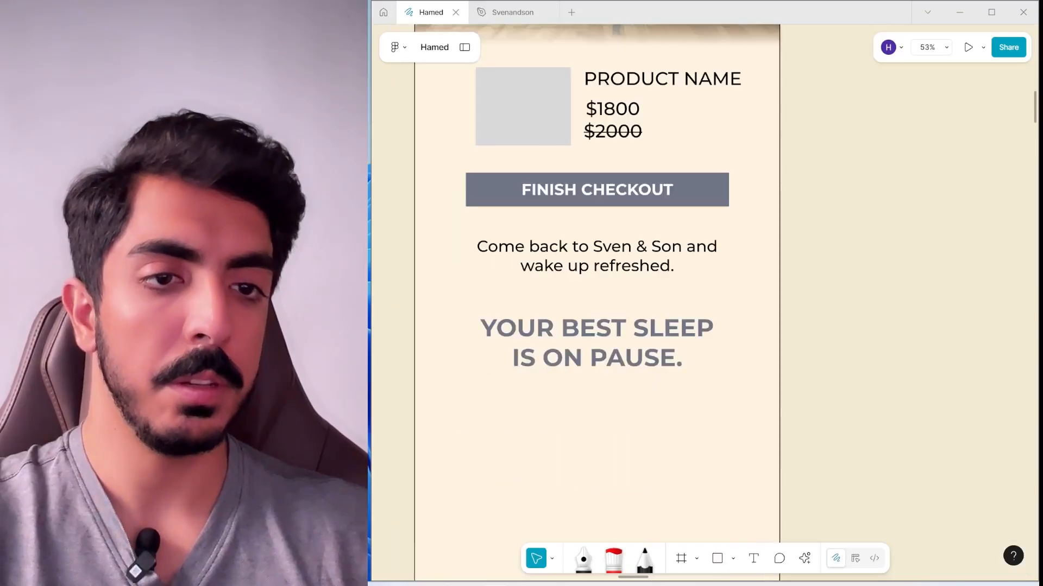
Copy "Your Perfect Bed Awaits" from the Google Docs copy document and replace the duplicated headline's text with it in Figma.
key(alt+Tab)
scroll(543, 347, down, 2)
drag(555, 300, 687, 299)
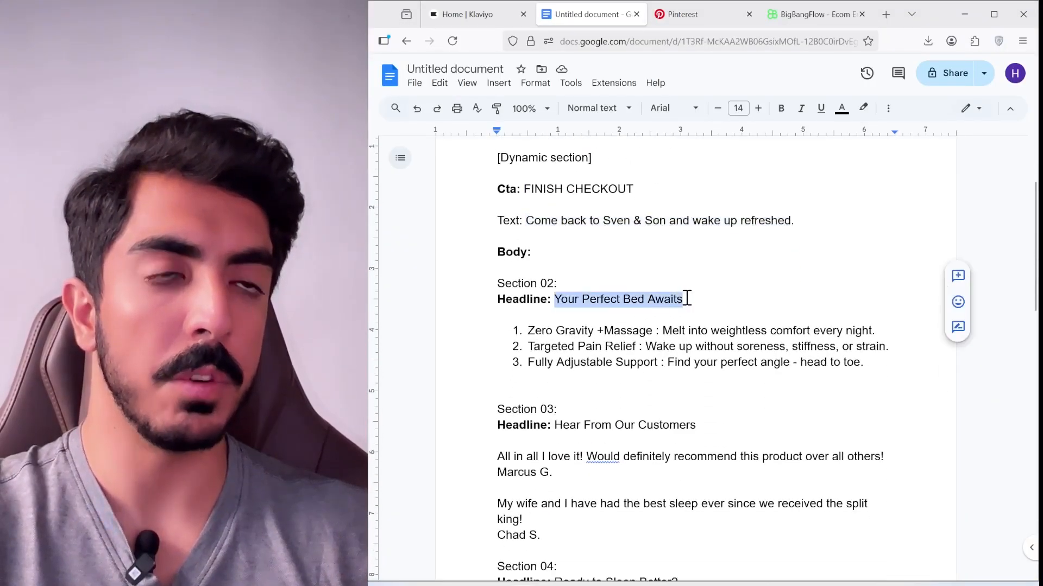
key(alt+Tab)
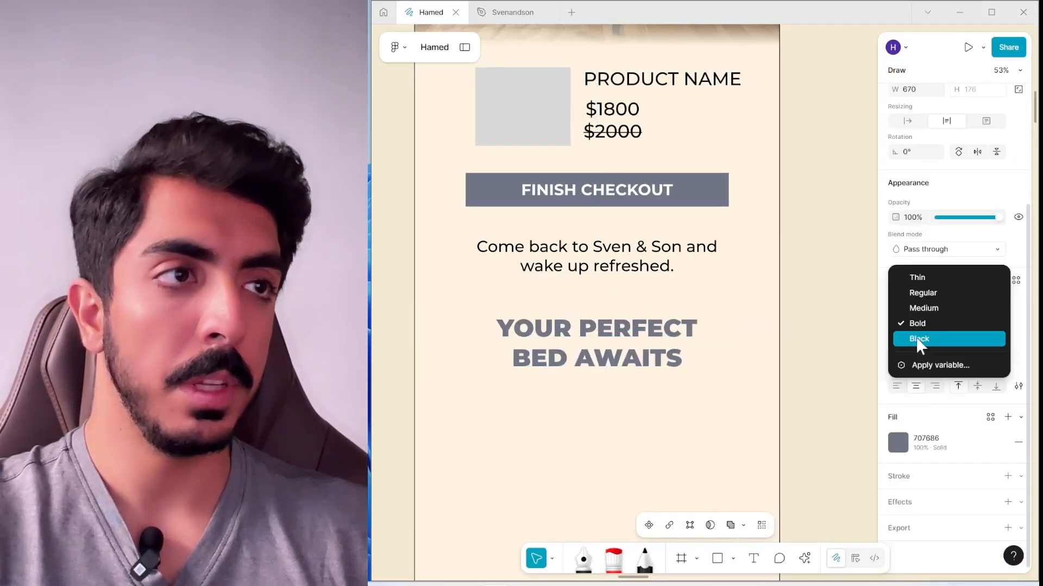
Set the "YOUR PERFECT BED AWAITS" headline's font weight to Black.
click(919, 345)
click(816, 359)
scroll(815, 361, up, 2)
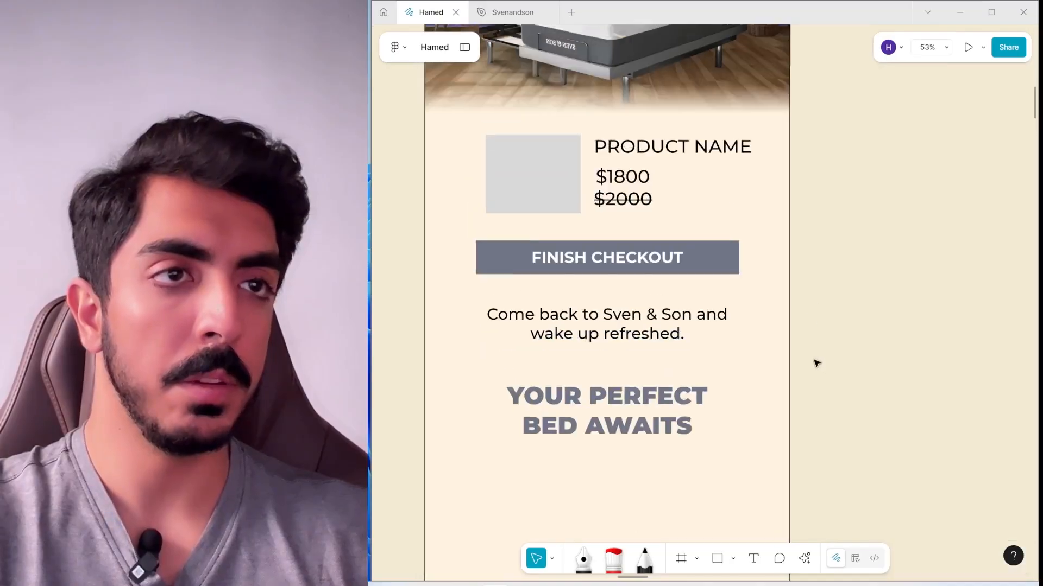
scroll(696, 414, down, 2)
scroll(696, 415, down, 3)
scroll(654, 415, up, 3)
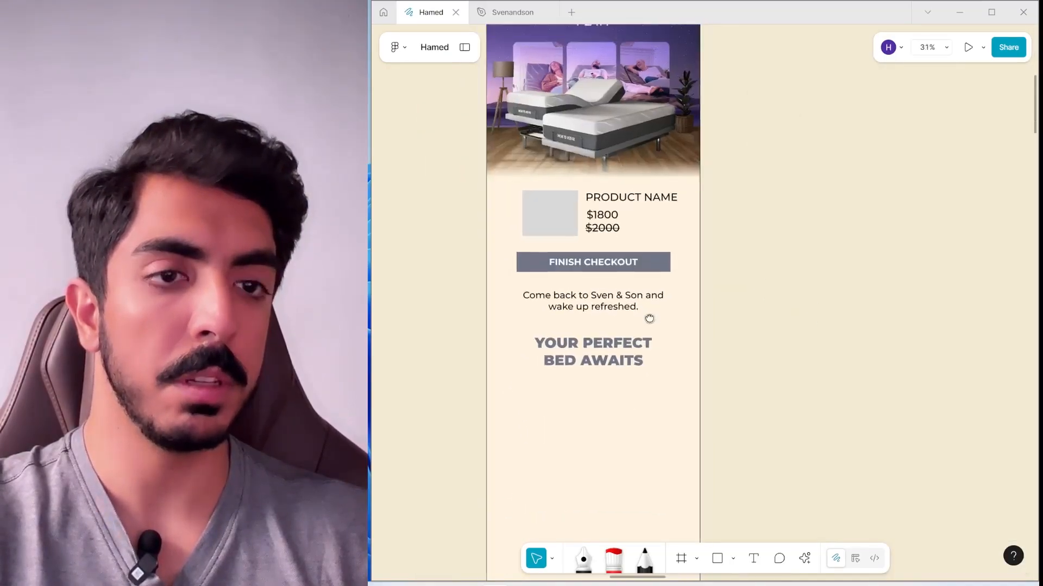
Import the three lifestyle images from the "49 Design abandoned cart email" project folder onto the canvas beside the email frame.
scroll(649, 319, down, 3)
key(alt+Tab)
click(680, 514)
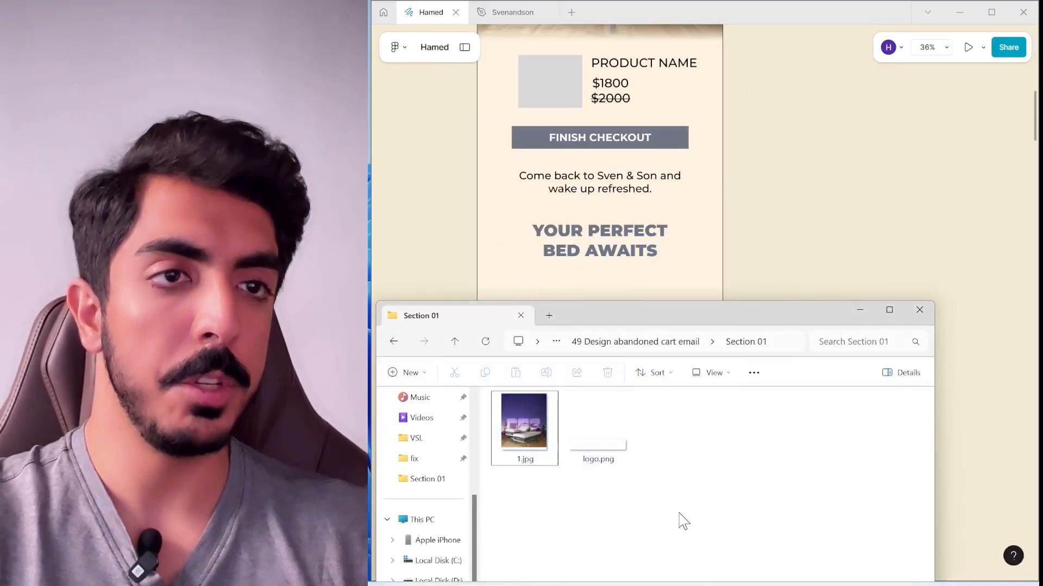
key(alt+Left)
key(alt+Left)
key(alt+Right)
double_click(559, 437)
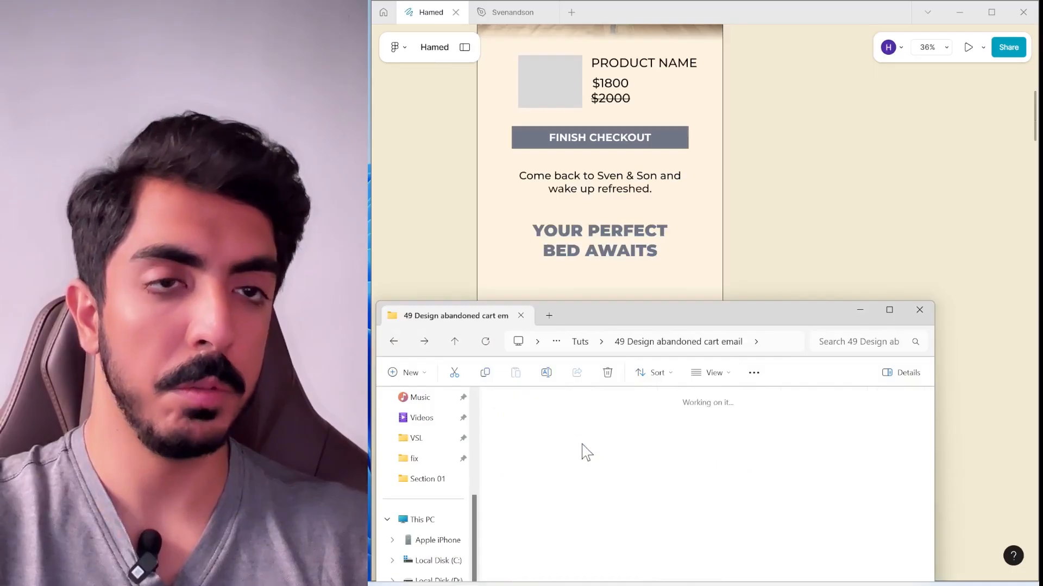
key(ctrl+a)
drag(598, 429, 786, 228)
Switch to the Google Docs copy document and remove the extra blank line and final period after the third Section 02 list item.
key(alt+Tab)
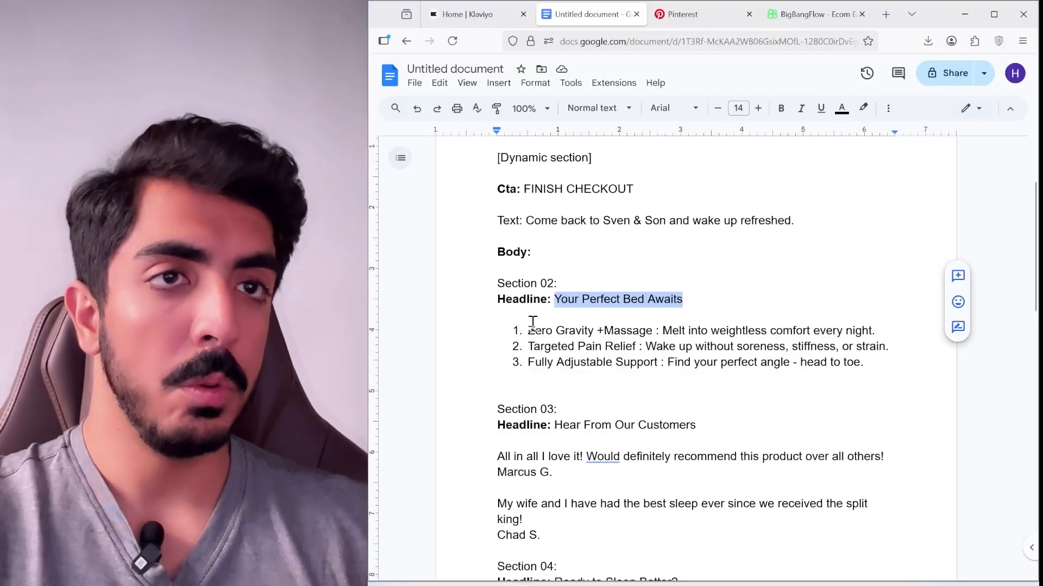
drag(527, 331, 634, 351)
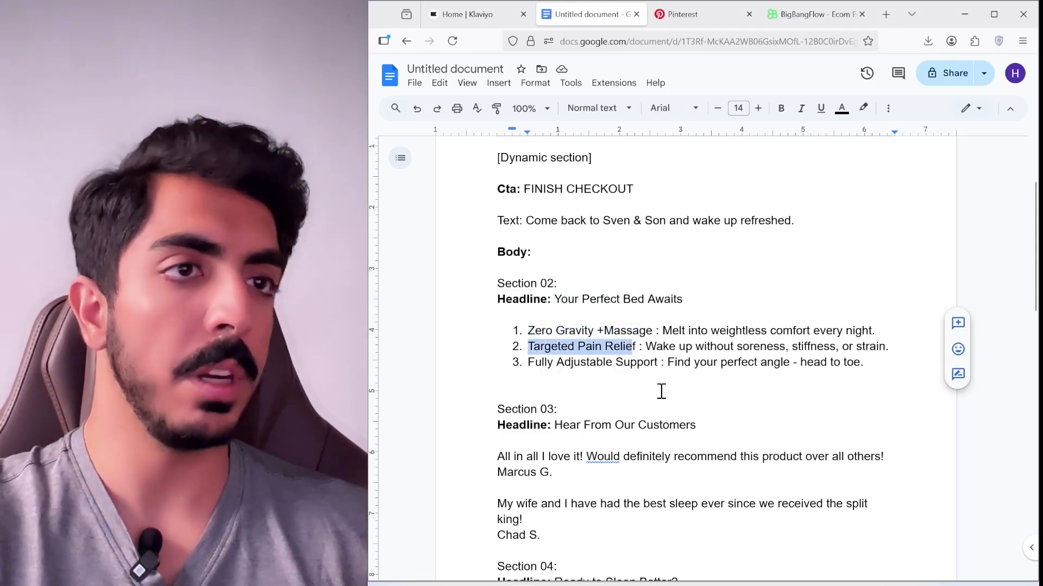
click(559, 378)
key(BackSpace)
key(BackSpace)
Compare the three Section 02 benefit items in the copy document with the images imported into Figma.
key(alt+Tab)
scroll(842, 361, up, 2)
key(alt+Tab)
drag(527, 331, 593, 329)
drag(526, 350, 601, 348)
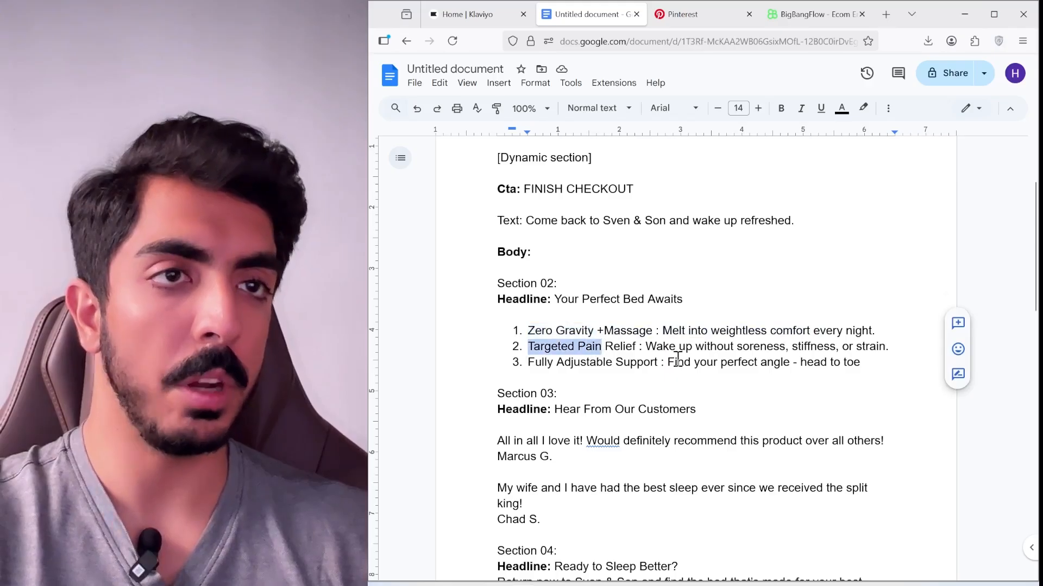
drag(861, 362, 572, 330)
key(alt+Tab)
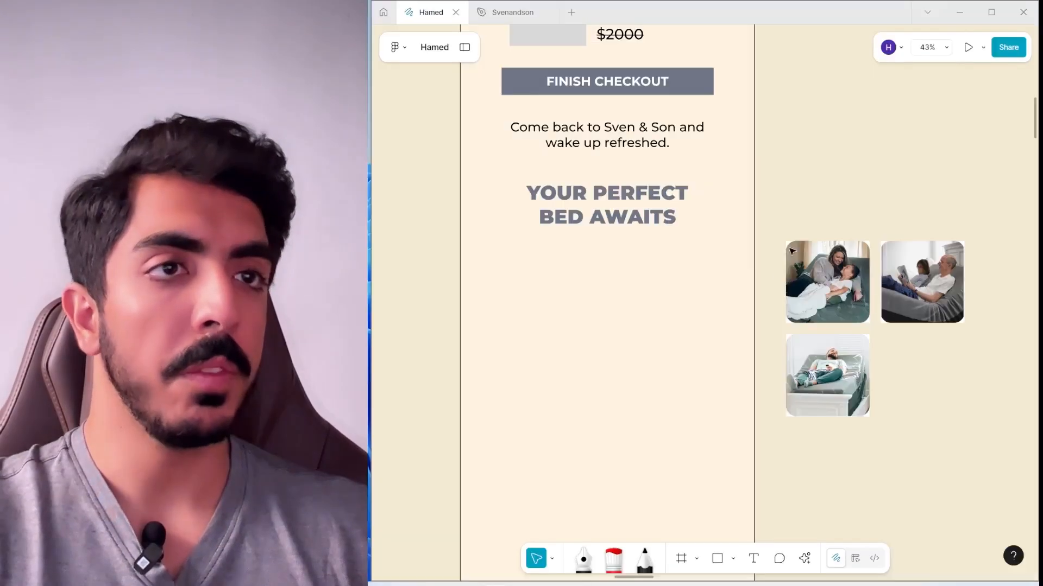
Move the image of the woman and child on the sofa below the headline, to X 151, Y 2435.
click(813, 282)
scroll(812, 282, up, 1)
scroll(787, 282, up, 2)
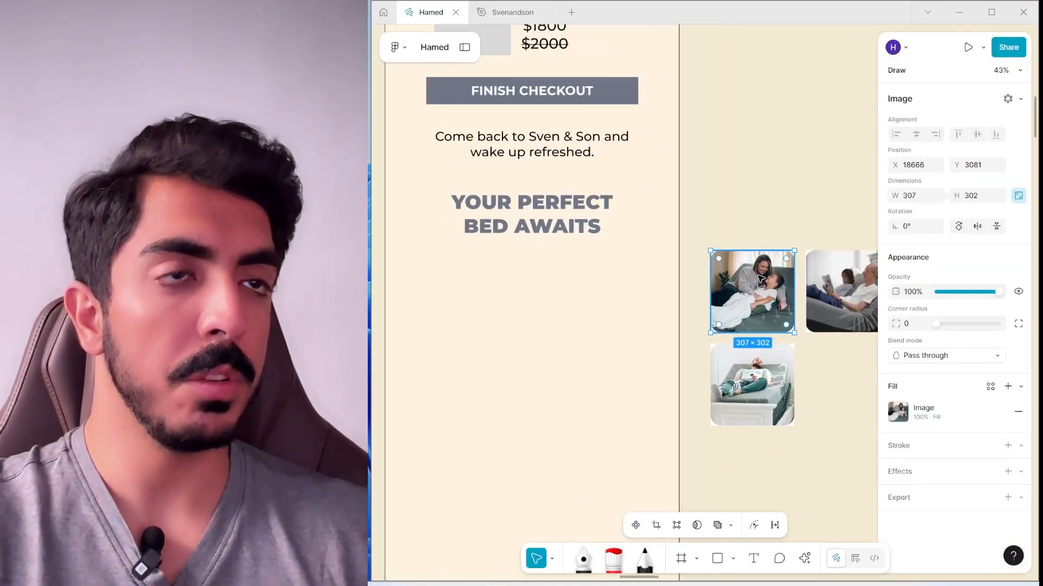
scroll(778, 290, down, 1)
drag(777, 289, 535, 336)
scroll(535, 337, up, 1)
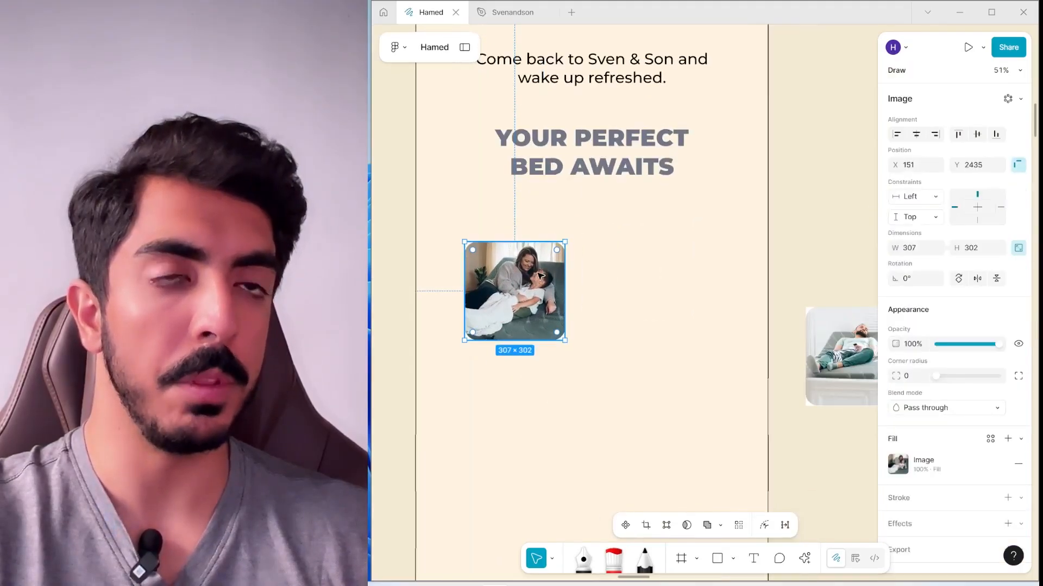
Arrange the other two images in a zigzag, the reclining man at the right and the reading couple lower at the left.
scroll(535, 337, down, 2)
drag(813, 339, 657, 386)
scroll(657, 386, down, 1)
drag(841, 223, 514, 430)
scroll(770, 325, down, 3)
Set the corner radius of all three lifestyle images to 41.
click(770, 325)
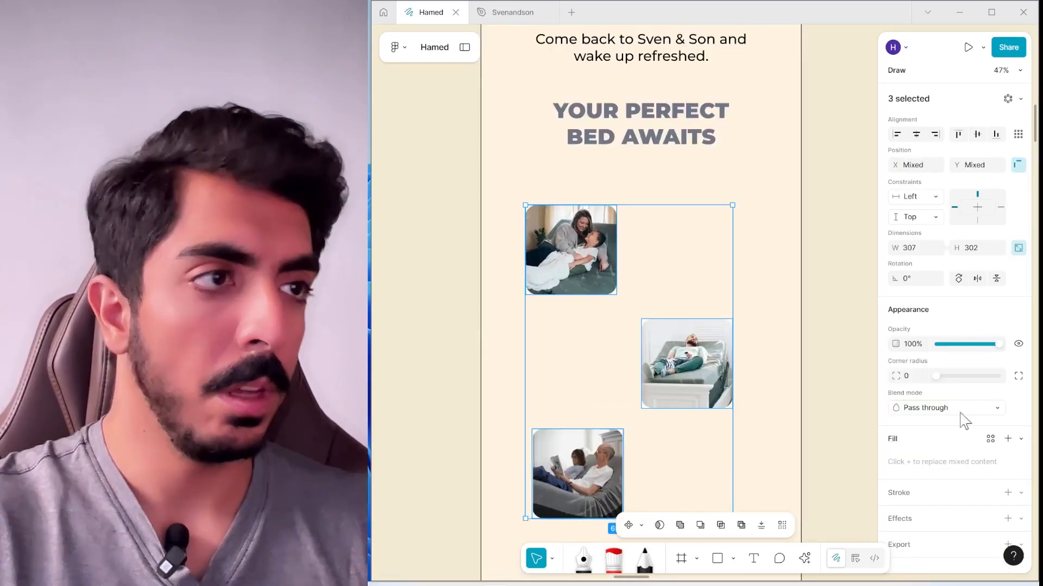
drag(940, 377, 959, 379)
scroll(770, 347, up, 5)
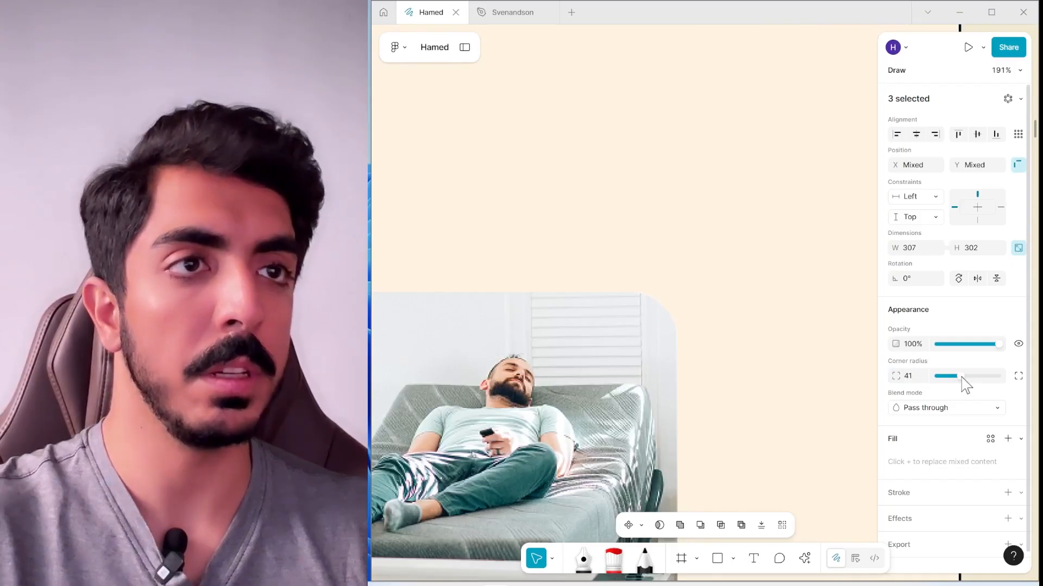
Rearrange the zigzag with the reclining man upper left, the woman and child at X 622, Y 2837, and the reading couple at X 155, Y 3318.
scroll(840, 342, down, 8)
drag(574, 304, 584, 282)
drag(599, 458, 595, 485)
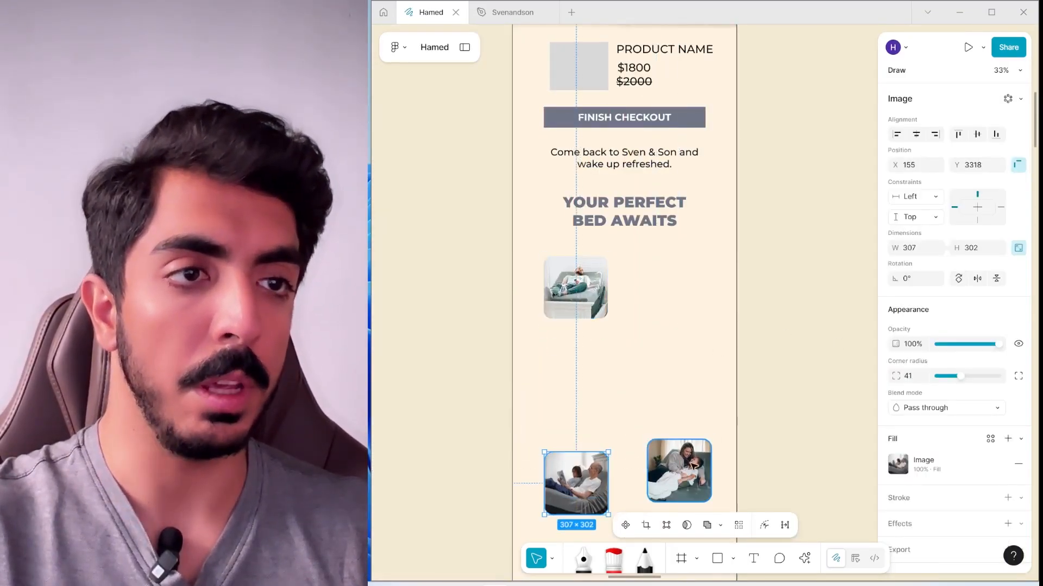
drag(697, 468, 690, 380)
scroll(611, 288, up, 1)
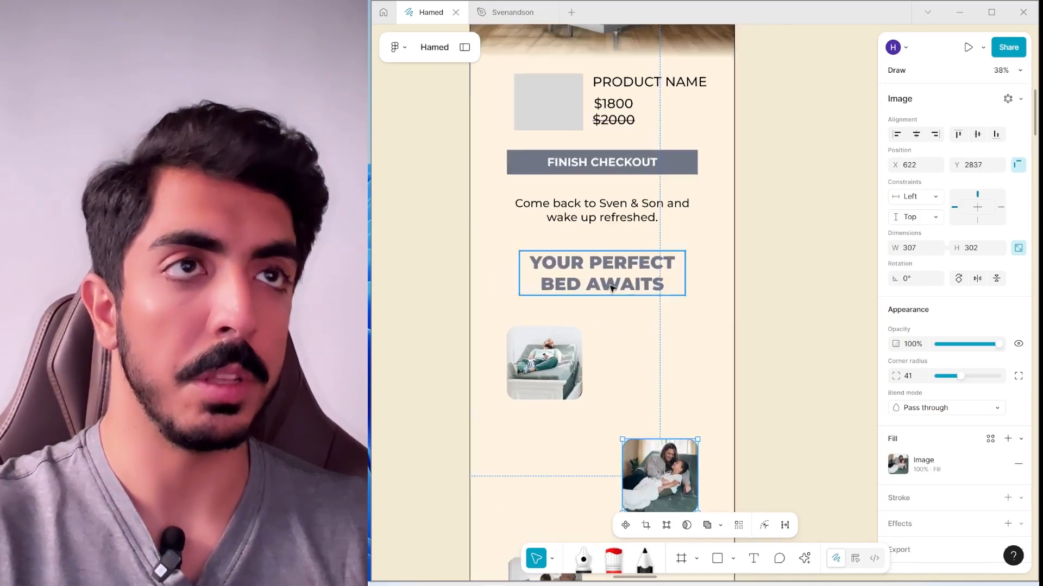
Round the FINISH CHECKOUT button's corners with a radius of 21.
click(684, 157)
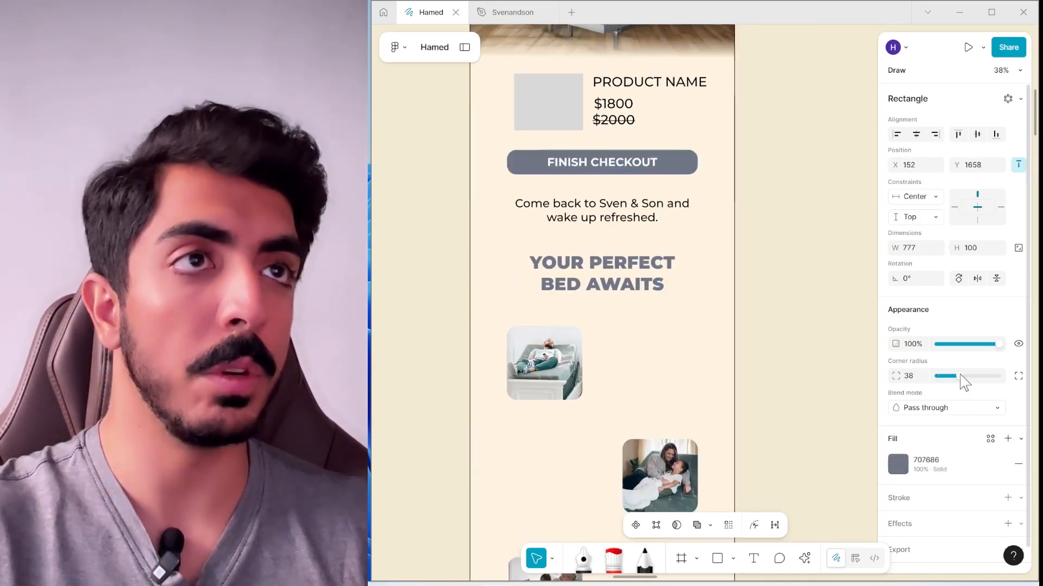
drag(955, 374, 951, 375)
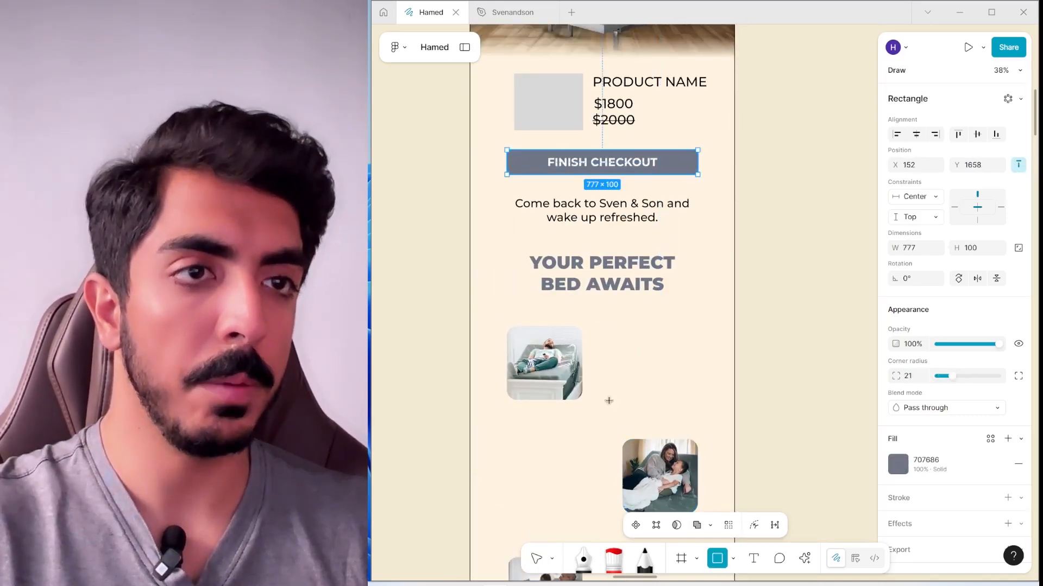
Draw a rectangle about 427 × 231 beside the reclining man image, with corner radius 33 and the headline's 707686 fill.
mouse_move(601, 357)
mouse_down()
mouse_move(706, 413)
mouse_move(666, 394)
mouse_up()
scroll(679, 401, up, 5)
scroll(730, 288, down, 3)
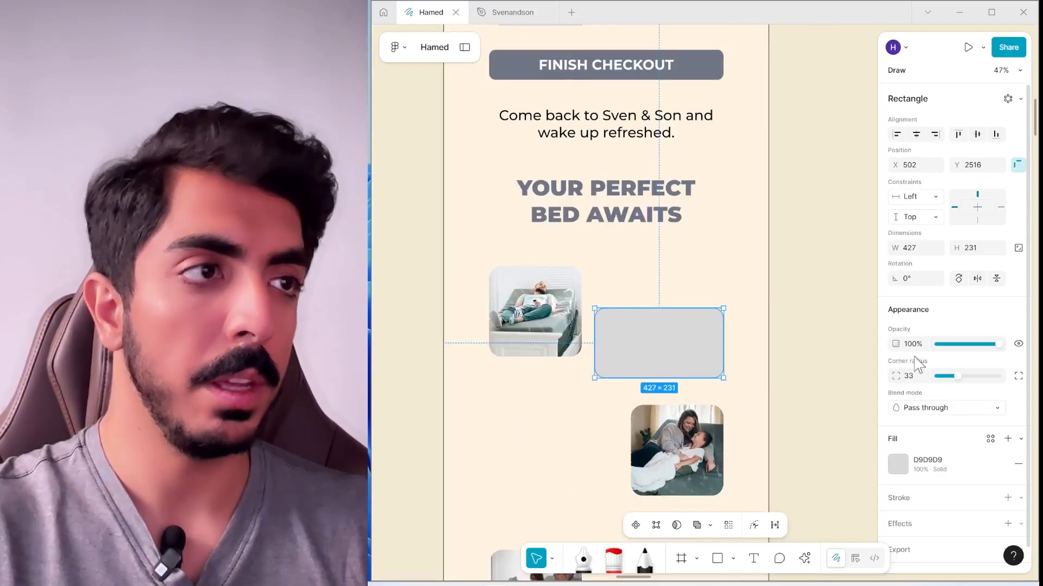
click(898, 466)
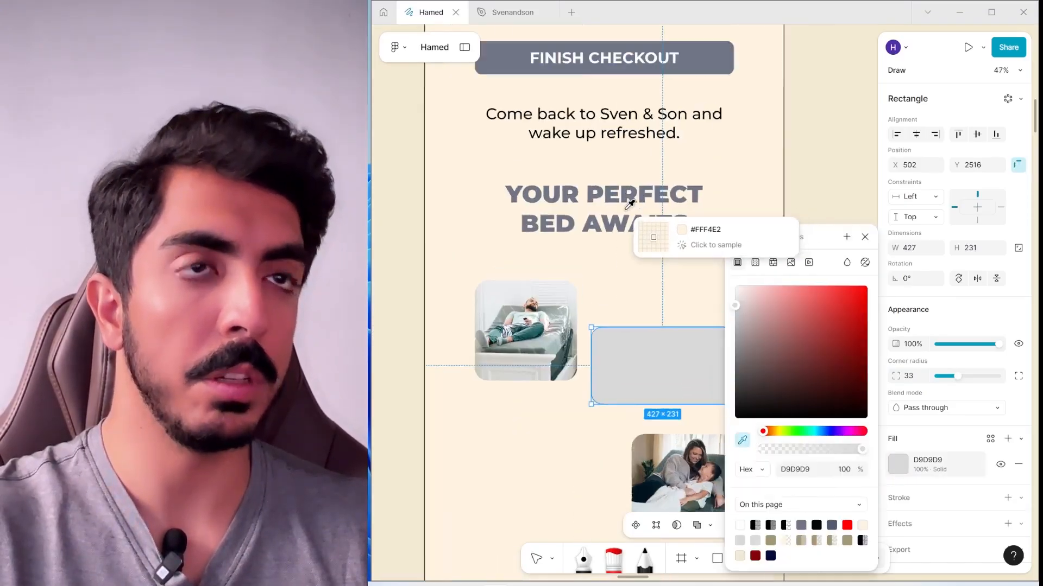
scroll(633, 230, up, 2)
scroll(633, 228, down, 4)
click(636, 226)
click(743, 183)
Copy the benefit title "Zero Gravity +Massage" from the copy document and return to the design.
key(alt+Tab)
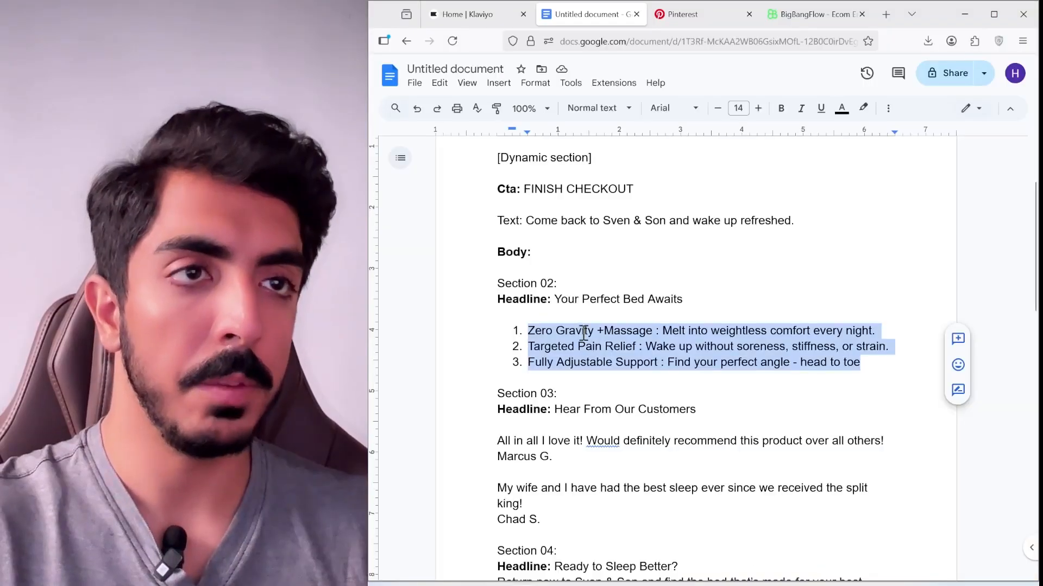
click(582, 330)
drag(651, 330, 534, 329)
key(ctrl+c)
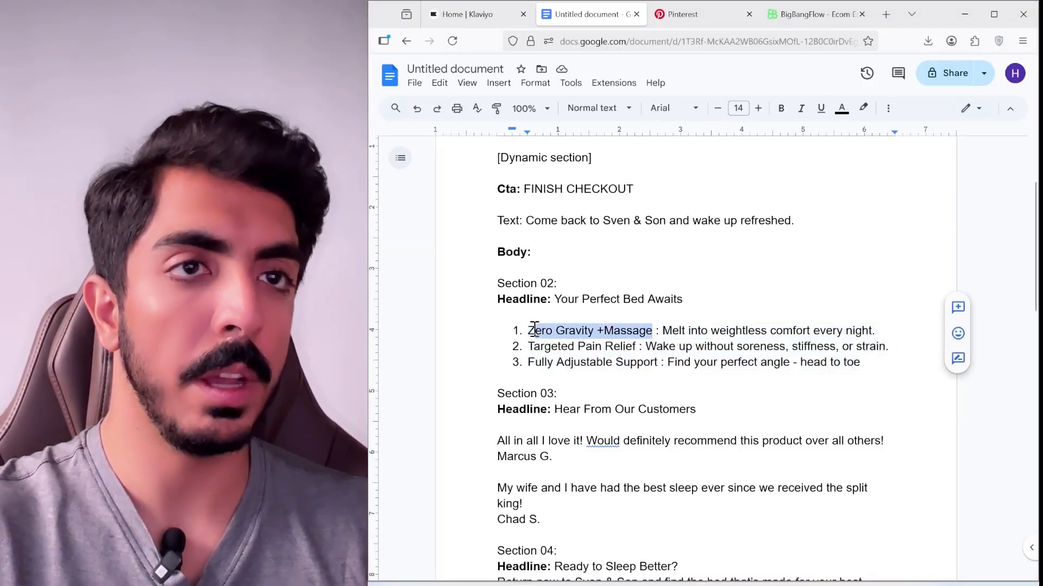
click(964, 17)
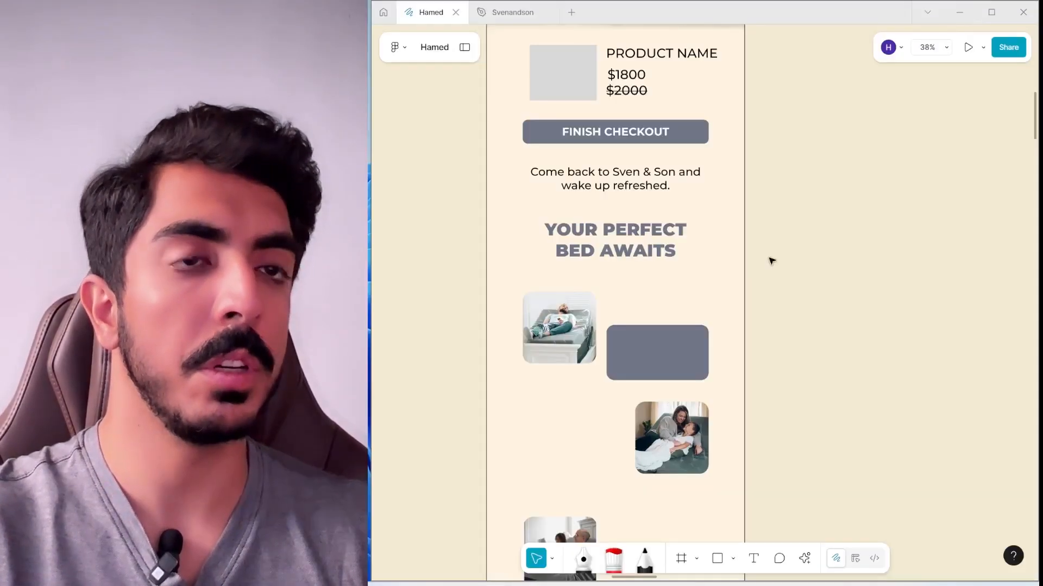
Duplicate the section headline above the slate rectangle, replace its text with "Zero Gravity +Massage", and set the font size to 42.
scroll(770, 260, up, 3)
click(605, 217)
drag(612, 216, 668, 279)
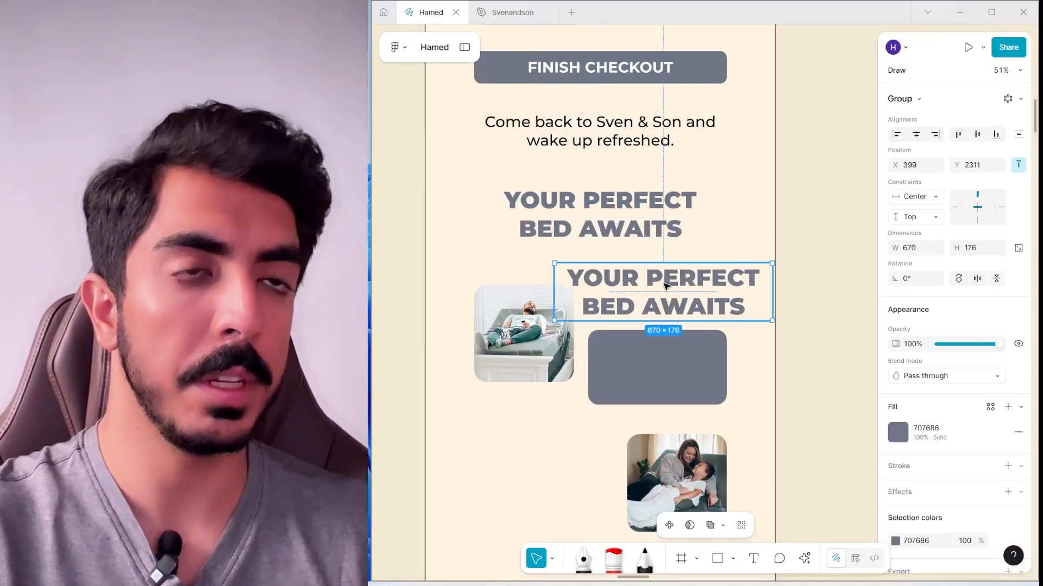
double_click(668, 280)
key(ctrl+v)
scroll(668, 279, up, 2)
click(970, 482)
text(42)
key(Return)
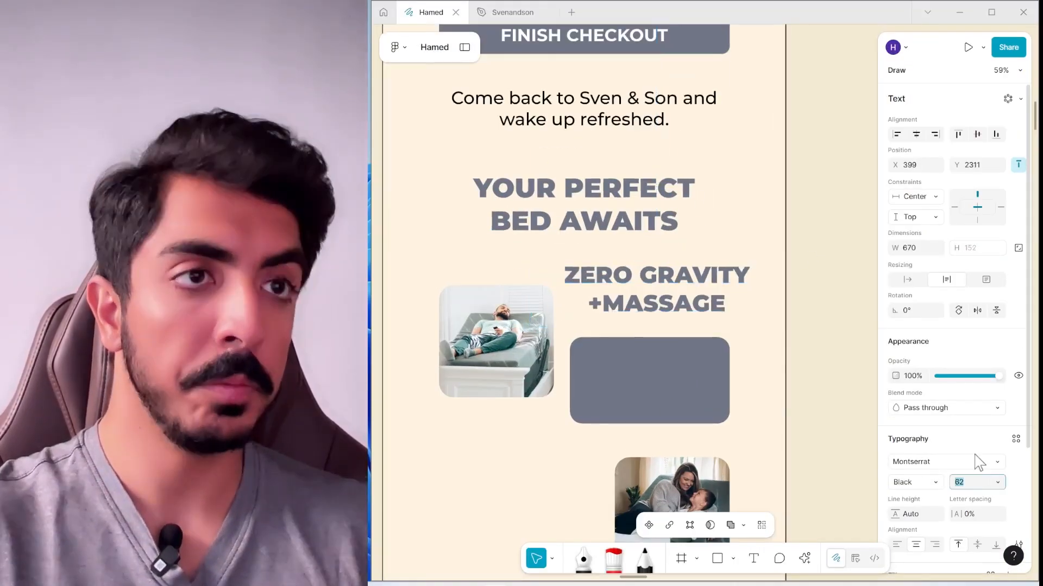
Make the ZERO GRAVITY +MASSAGE heading bold and left-aligned above the rectangle, and move the reclining man image to X 120, Y 2376.
key(Escape)
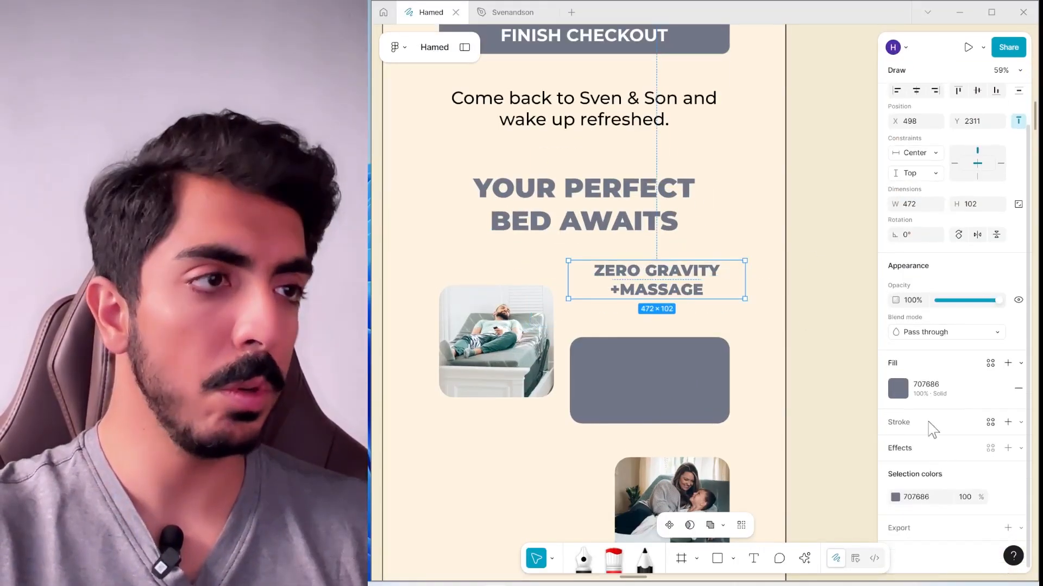
scroll(932, 271, up, 1)
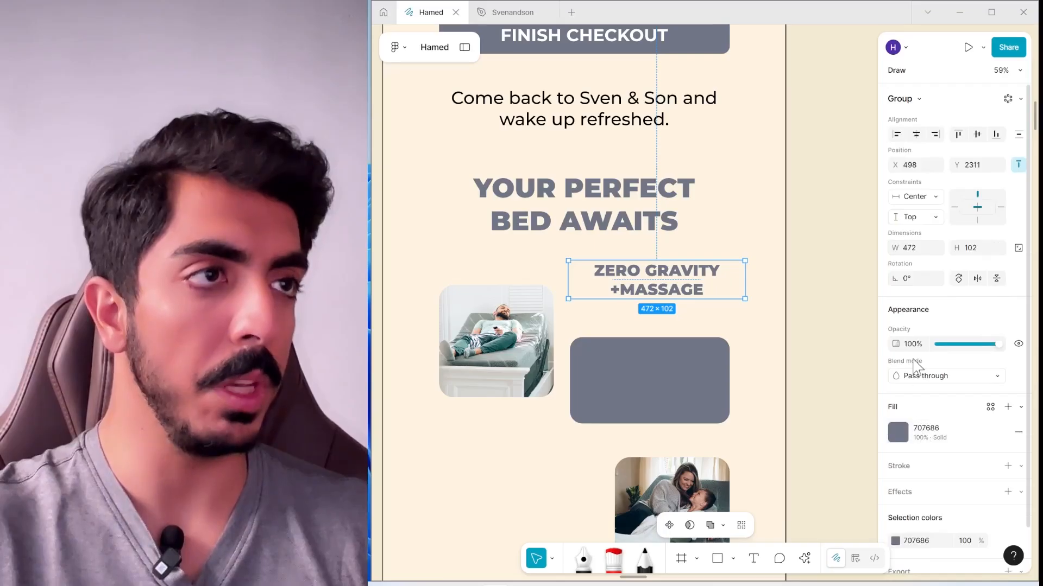
click(918, 375)
click(791, 356)
double_click(656, 280)
drag(656, 280, 624, 330)
click(897, 501)
scroll(624, 330, down, 2)
click(517, 341)
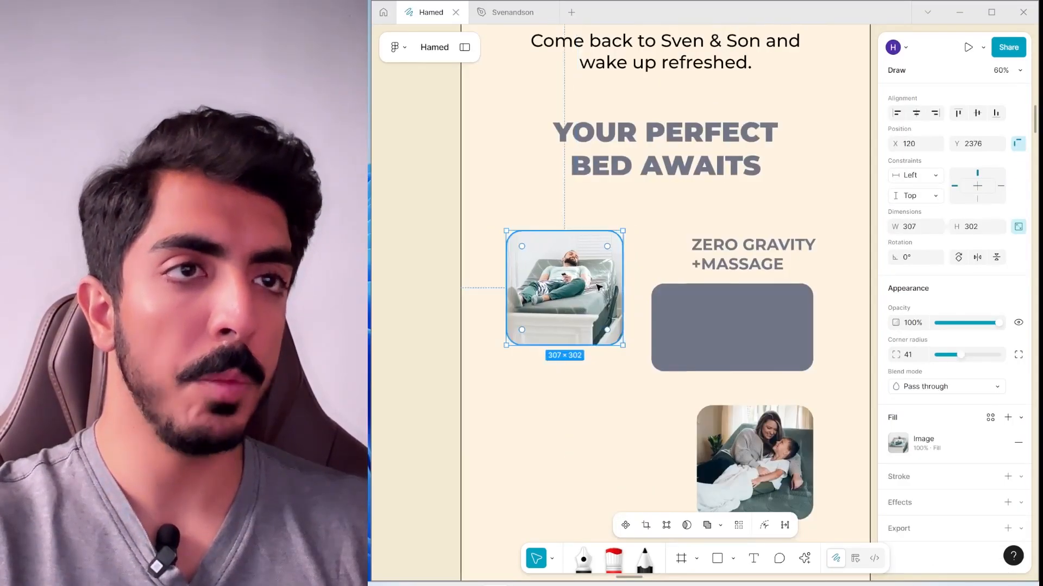
Duplicate the slate rectangle as a 158 × 162 number badge overlapping its upper-left corner, at X 461, Y 2435.
scroll(771, 288, up, 3)
click(813, 379)
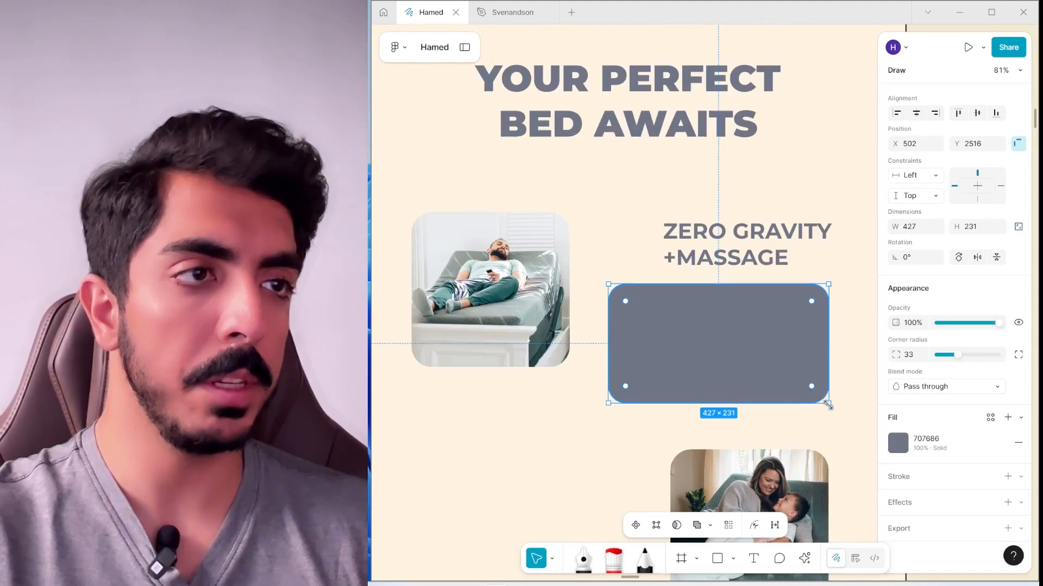
drag(828, 404, 640, 286)
scroll(641, 286, down, 10)
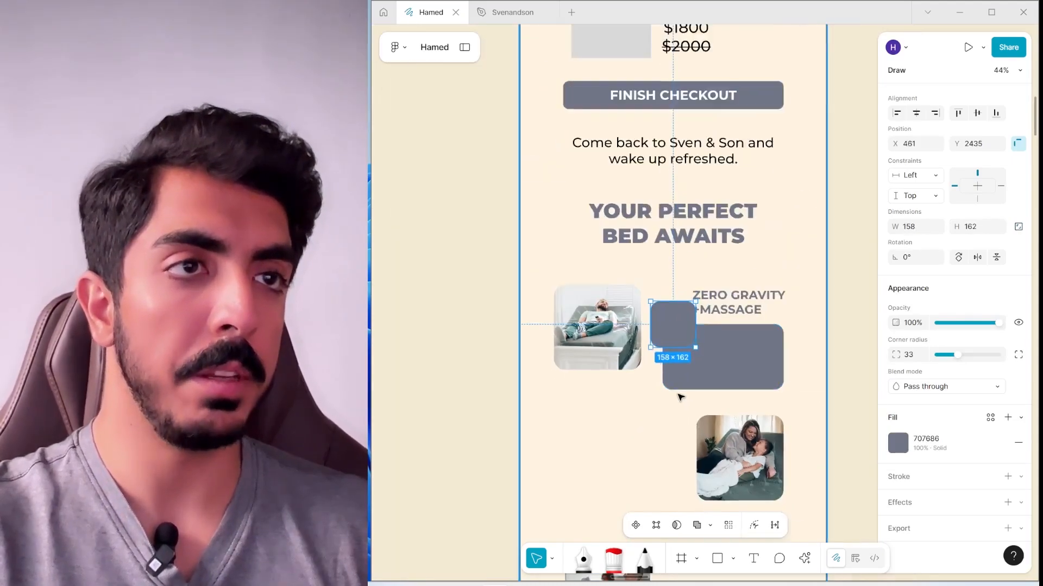
Fill the badge with the tan color A79775 sampled from the reference emails.
scroll(757, 336, up, 2)
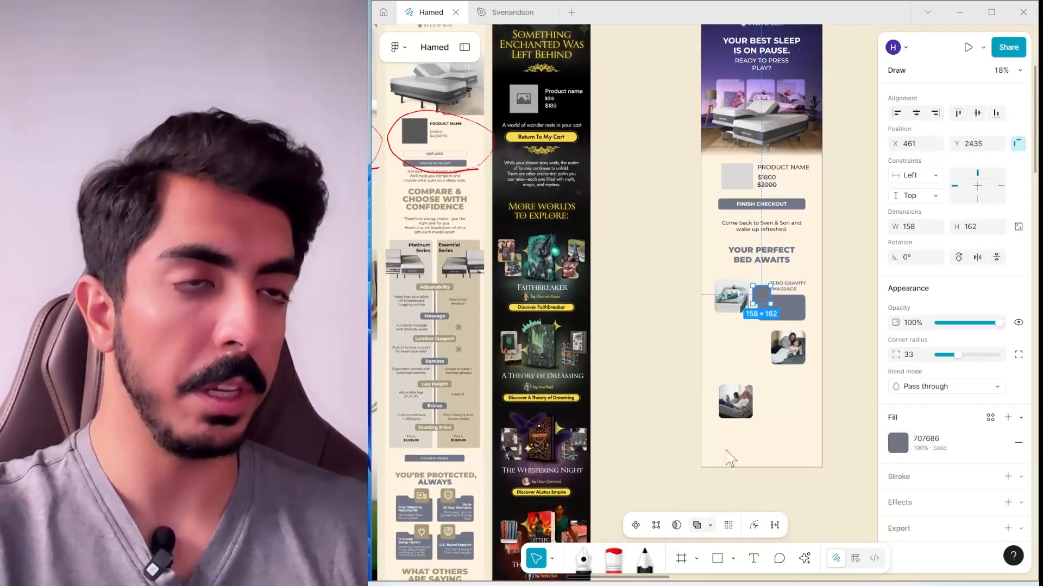
scroll(731, 458, up, 1)
click(898, 443)
scroll(597, 310, left, 3)
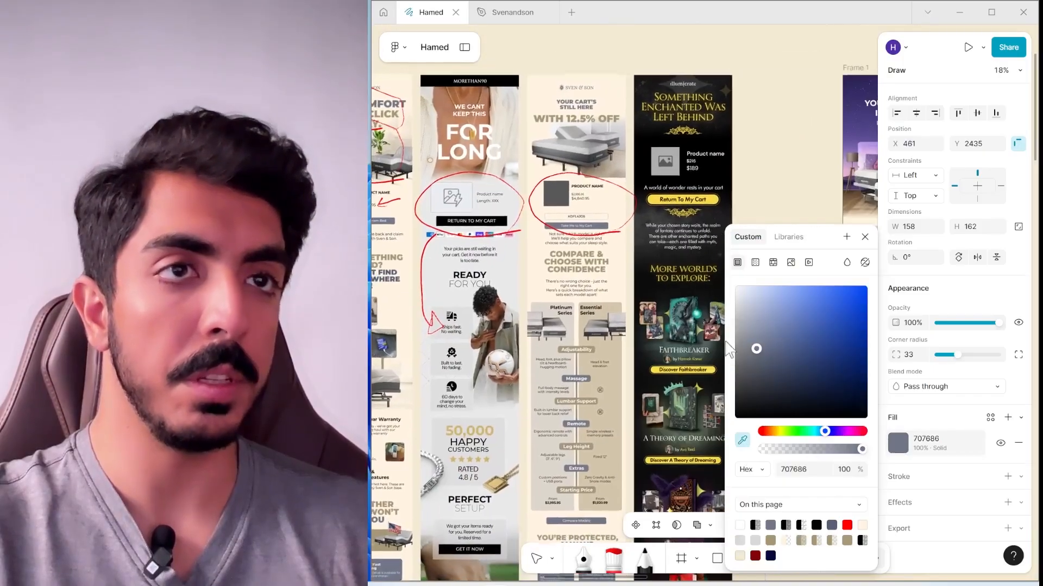
scroll(580, 263, up, 8)
click(580, 263)
scroll(597, 266, down, 8)
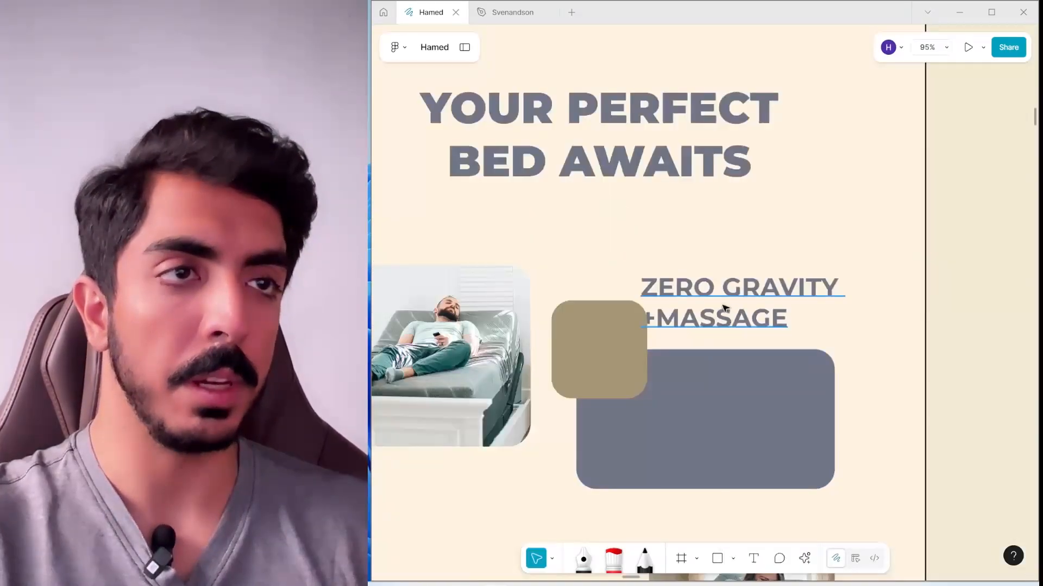
Duplicate the heading onto the badge as the number "1", colored white with font size 72.
drag(724, 308, 607, 350)
scroll(955, 446, down, 3)
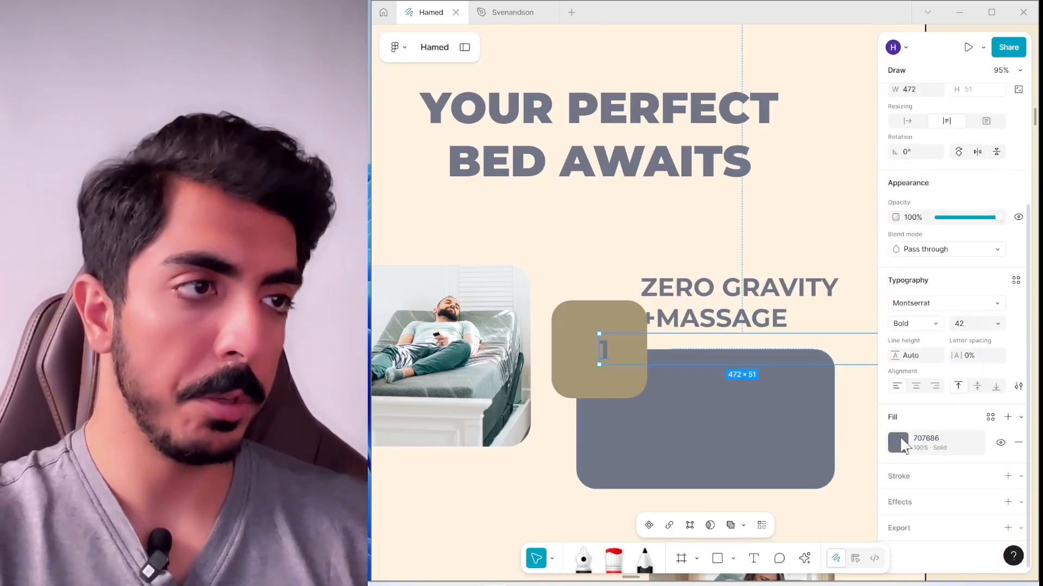
click(898, 442)
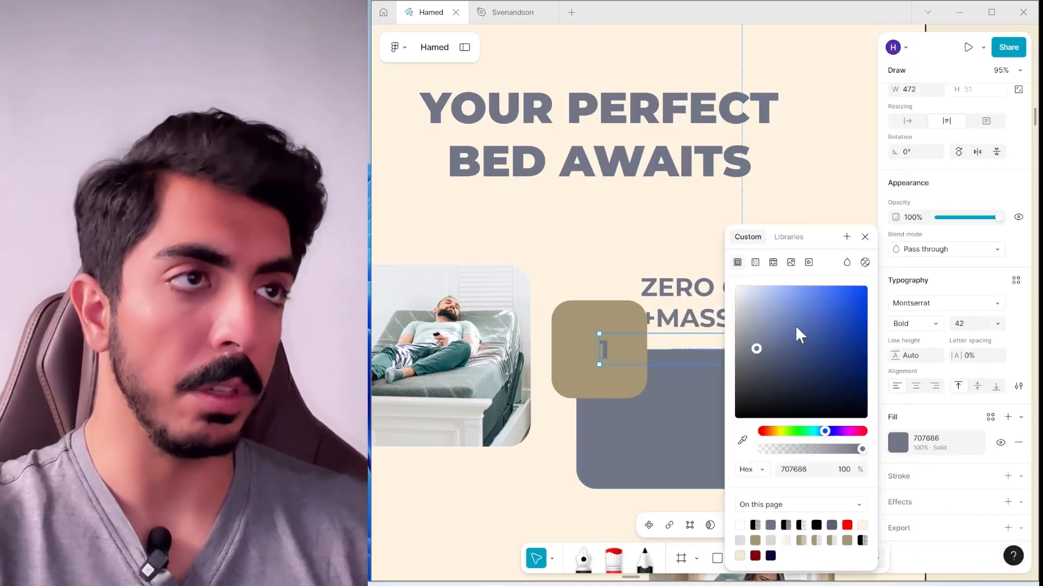
click(970, 324)
text(72)
key(Return)
Shrink the tan badge slightly and center the number 1 on it.
click(594, 309)
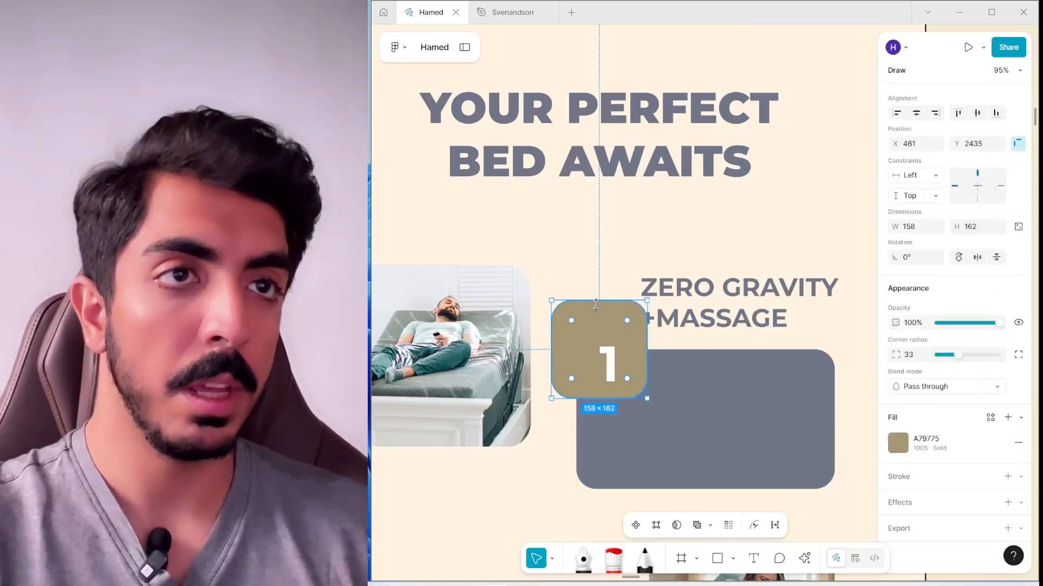
drag(617, 363, 603, 346)
scroll(606, 348, down, 3)
scroll(647, 375, up, 3)
Move the slate rectangle to X 525 and adjust the ZERO GRAVITY +MASSAGE heading's position above it.
drag(627, 419, 638, 420)
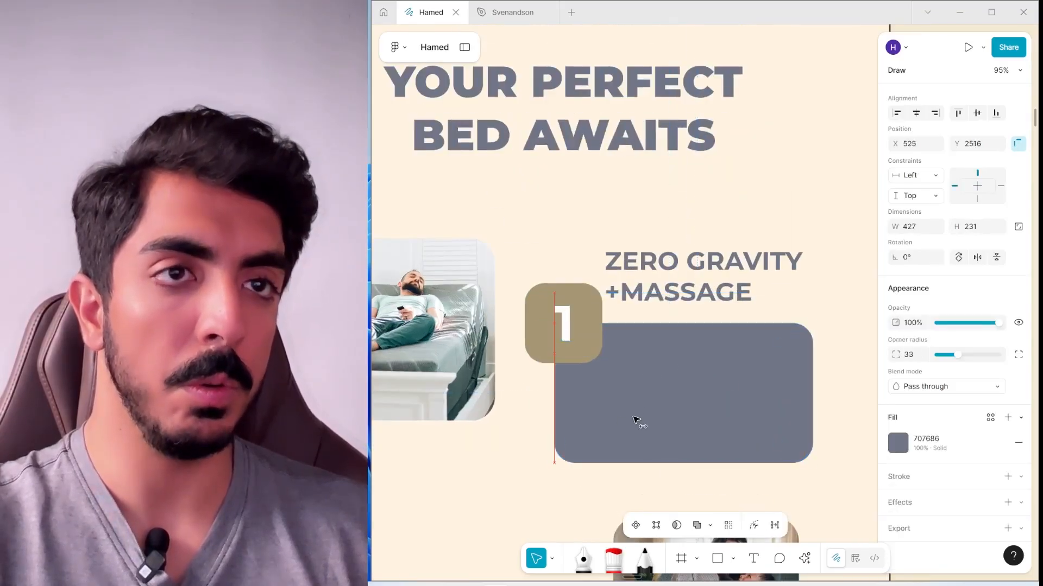
scroll(750, 355, down, 3)
scroll(652, 370, up, 3)
click(724, 266)
scroll(658, 284, right, 3)
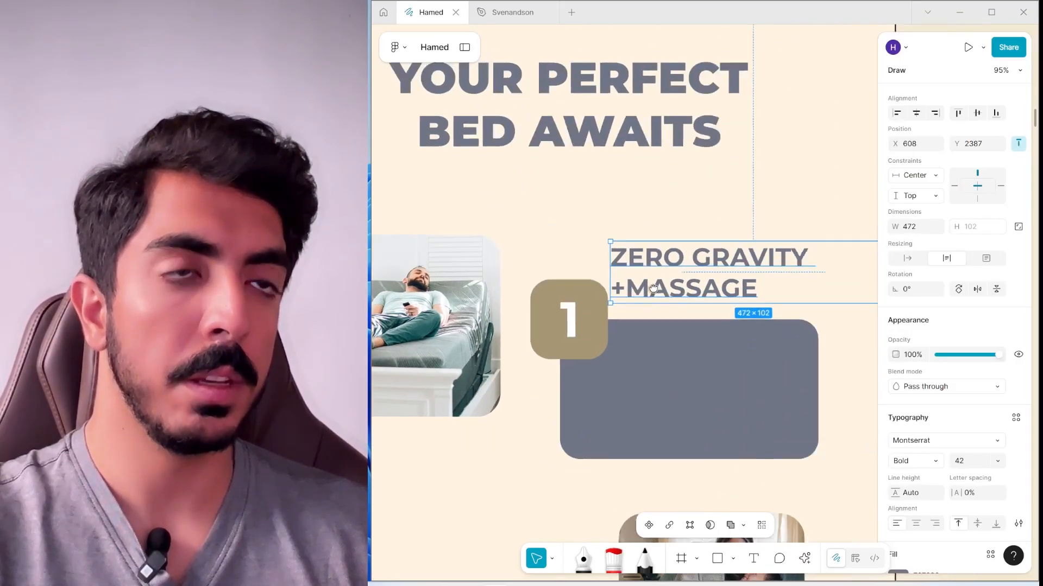
scroll(638, 425, down, 3)
scroll(637, 426, down, 1)
click(803, 428)
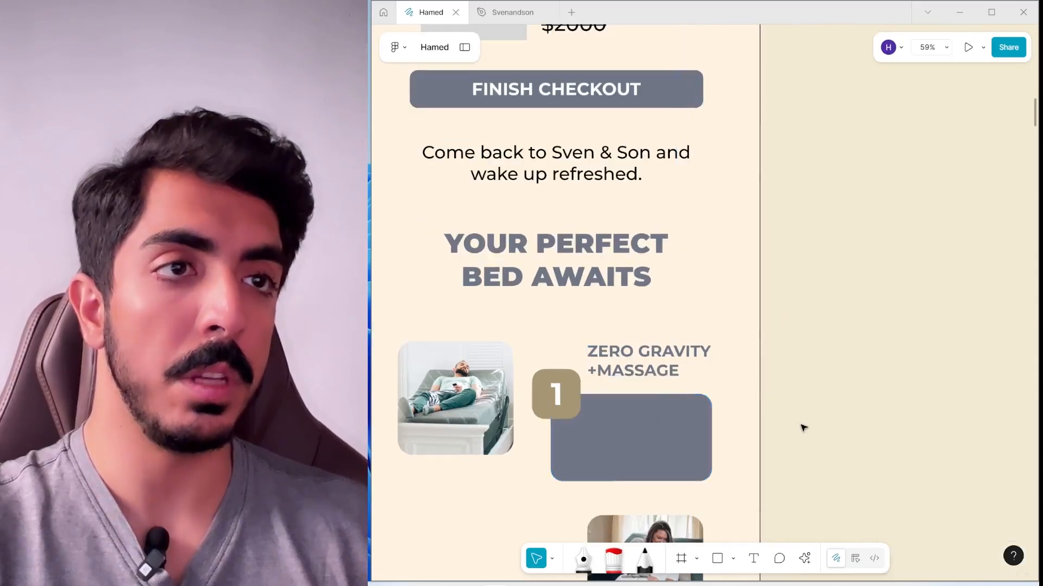
Shift the badge, number, heading and slate rectangle together to the left, closer to the reclining man image.
drag(803, 428, 811, 372)
drag(796, 399, 566, 297)
mouse_move(636, 322)
mouse_down()
mouse_move(636, 309)
mouse_move(619, 326)
mouse_up()
scroll(824, 275, down, 2)
scroll(467, 326, up, 4)
Move the reclining man image to X 205, Y 2330, tucked partly behind the number badge.
click(467, 336)
scroll(518, 330, up, 2)
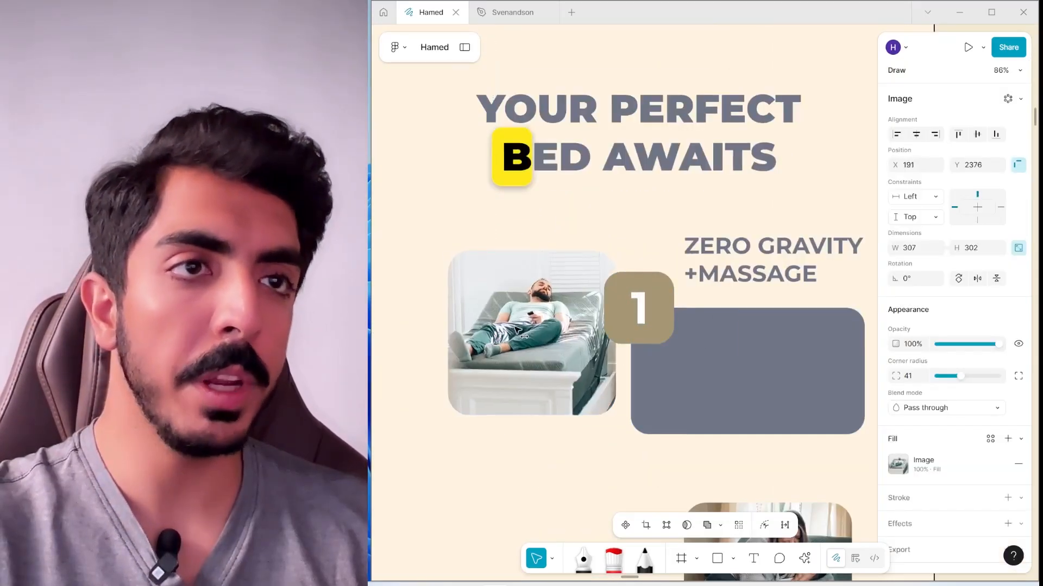
drag(515, 326, 521, 327)
scroll(639, 326, up, 2)
drag(565, 393, 564, 369)
scroll(778, 418, down, 3)
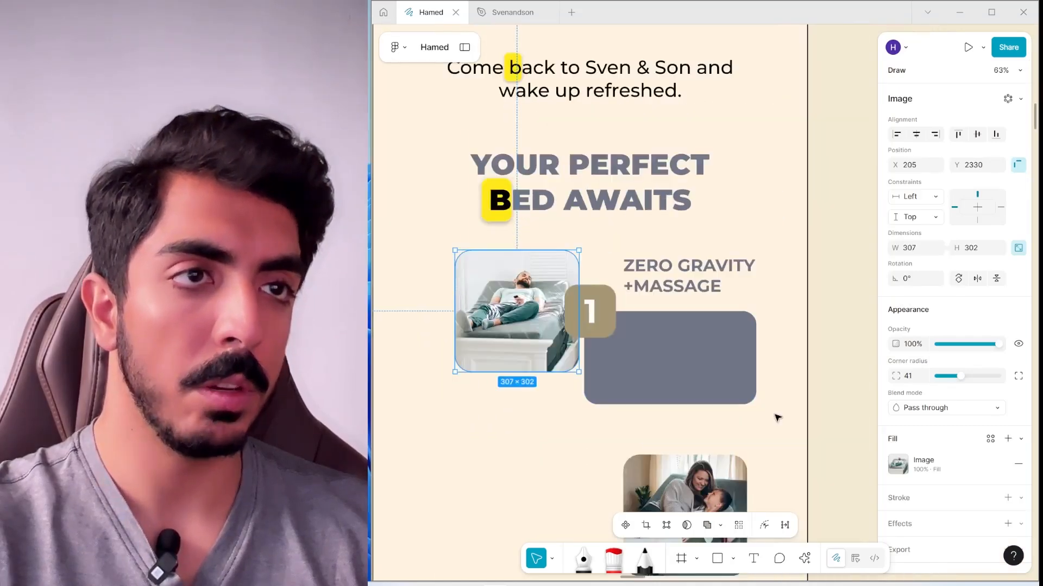
Scale up the image, badge, number, heading and rectangle of the first benefit together and reposition them below the headline.
drag(835, 408, 454, 249)
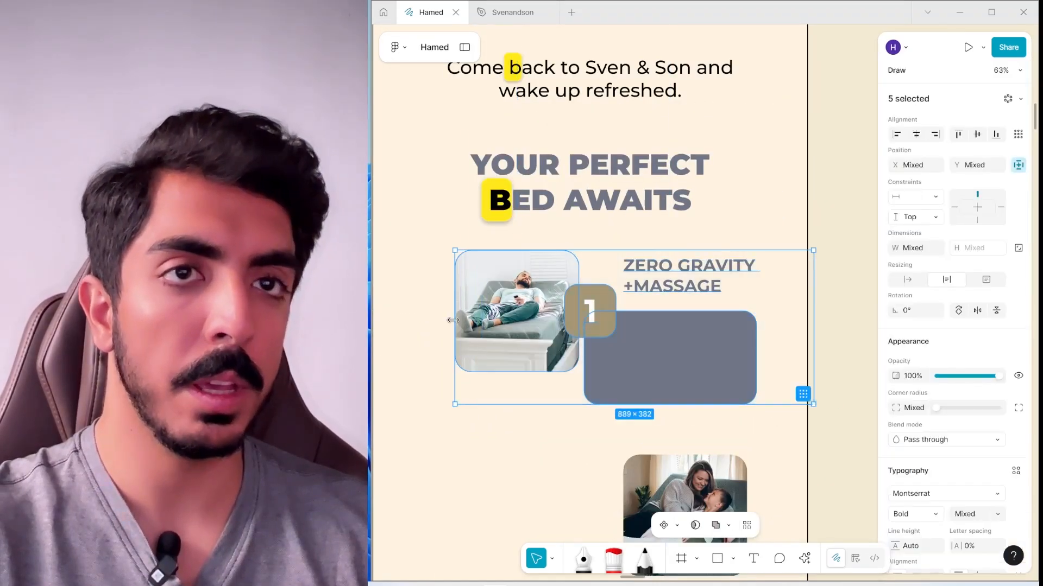
drag(454, 321, 426, 320)
scroll(691, 337, down, 2)
scroll(691, 338, left, 2)
drag(691, 338, 695, 351)
scroll(694, 350, up, 1)
key(Escape)
Duplicate the ZERO GRAVITY +MASSAGE heading into the slate rectangle and fill the copy with white FFFFFF.
click(702, 263)
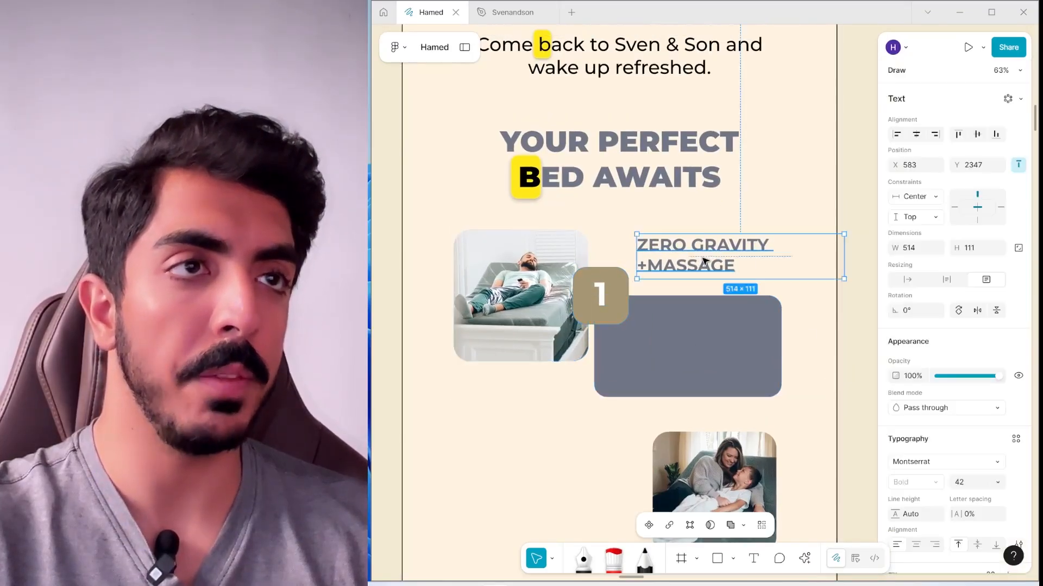
drag(705, 263, 707, 319)
scroll(923, 424, down, 3)
click(897, 442)
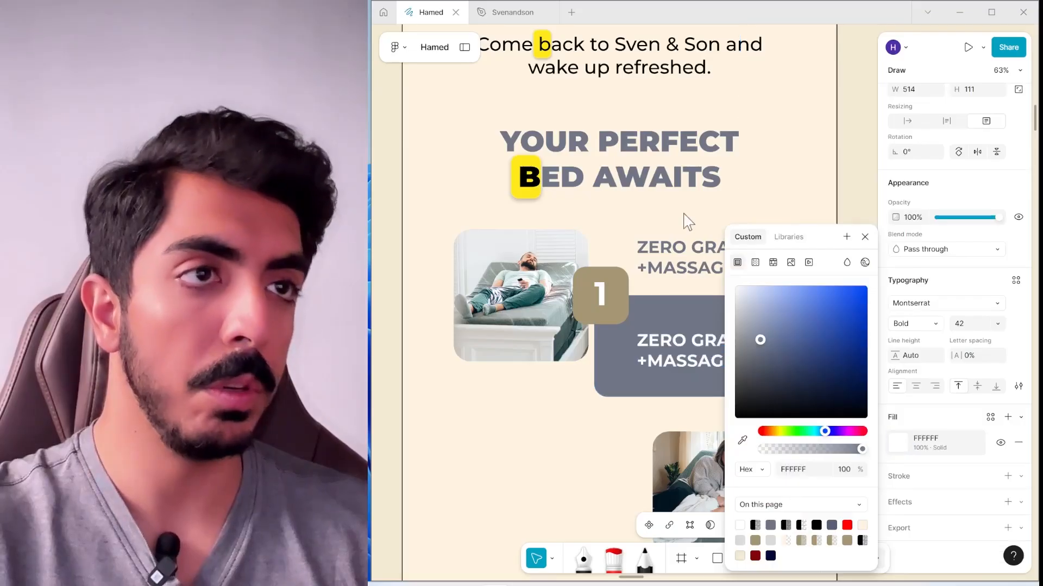
key(Escape)
Copy the first benefit's description "Melt into weightless comfort every night." from the copy document and return to the design.
key(alt+Tab)
drag(662, 330, 874, 332)
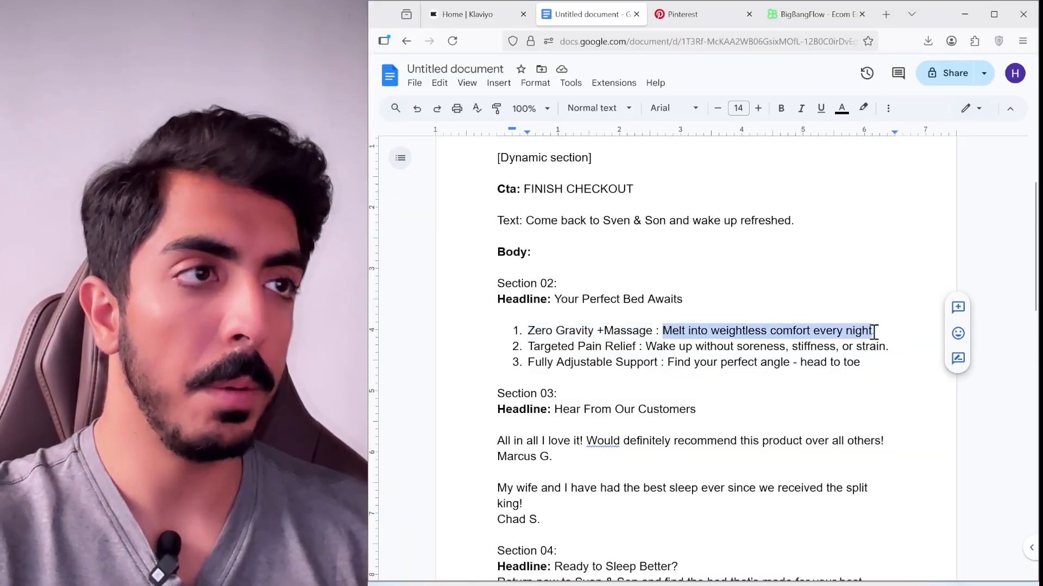
right_click(862, 330)
click(853, 246)
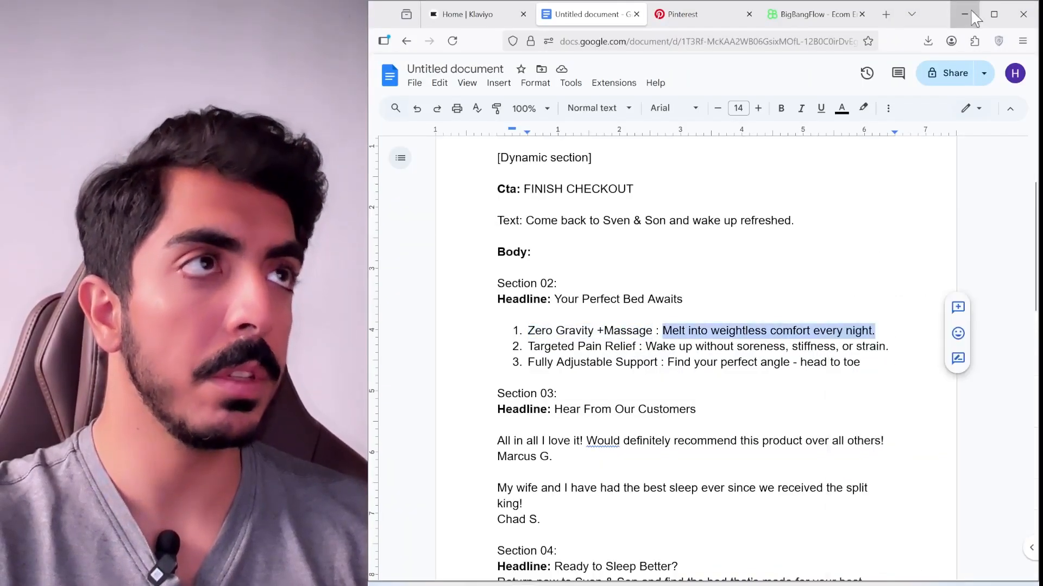
click(964, 14)
Replace the duplicated heading text in the slate rectangle with "Melt into weightless comfort every night." and set its weight to Regular.
double_click(702, 348)
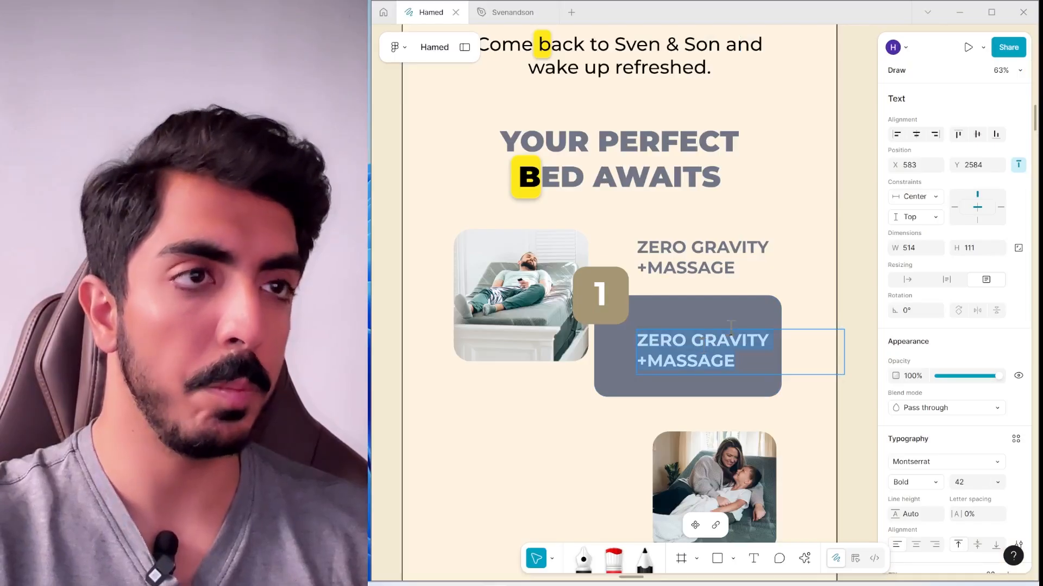
key(ctrl+v)
click(915, 482)
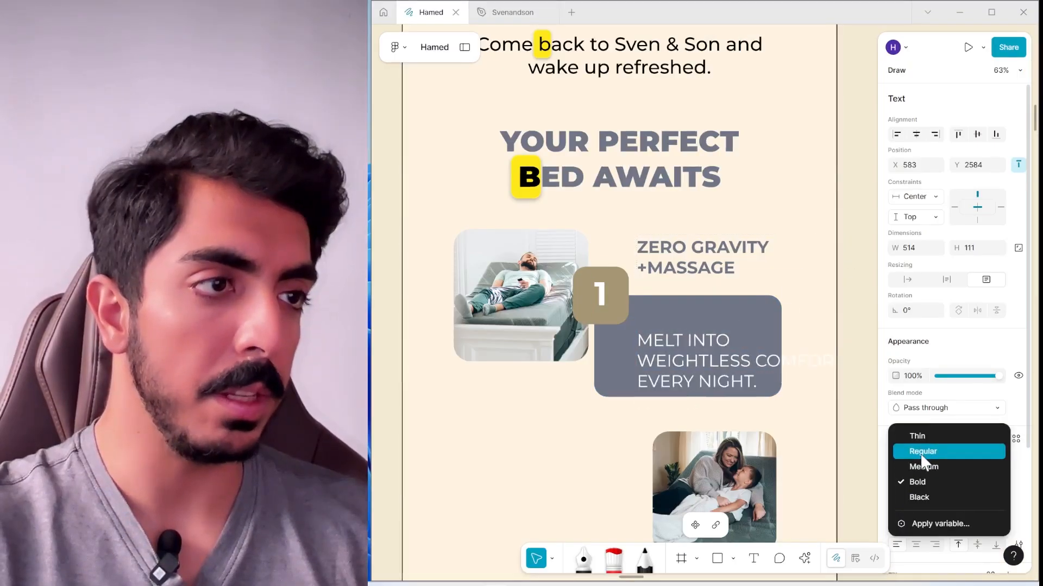
click(921, 455)
Remove the uppercase formatting from the first benefit's description so it uses the original letter case.
key(ctrl+a)
scroll(1017, 434, down, 3)
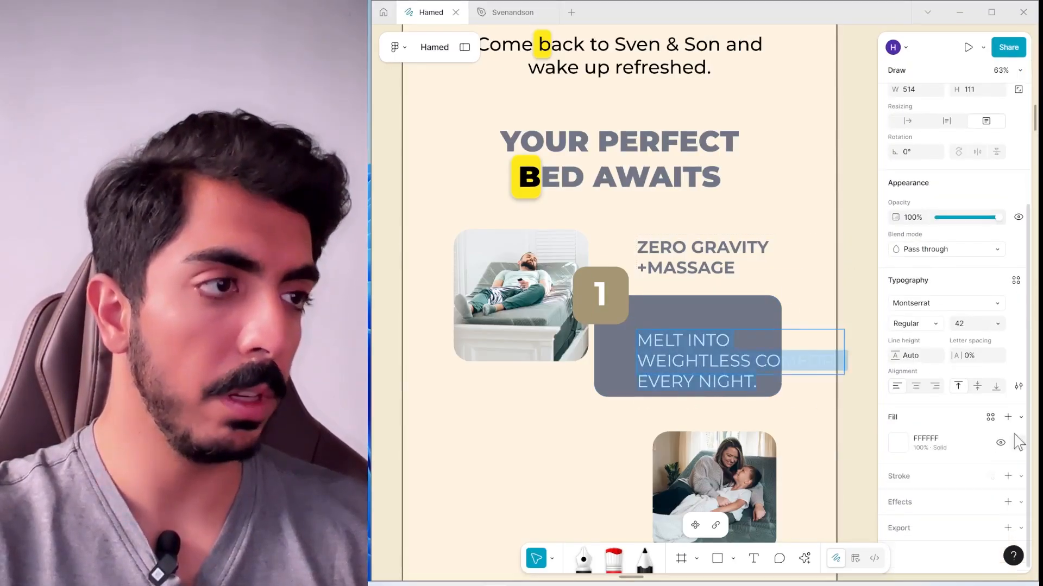
click(1018, 386)
click(797, 414)
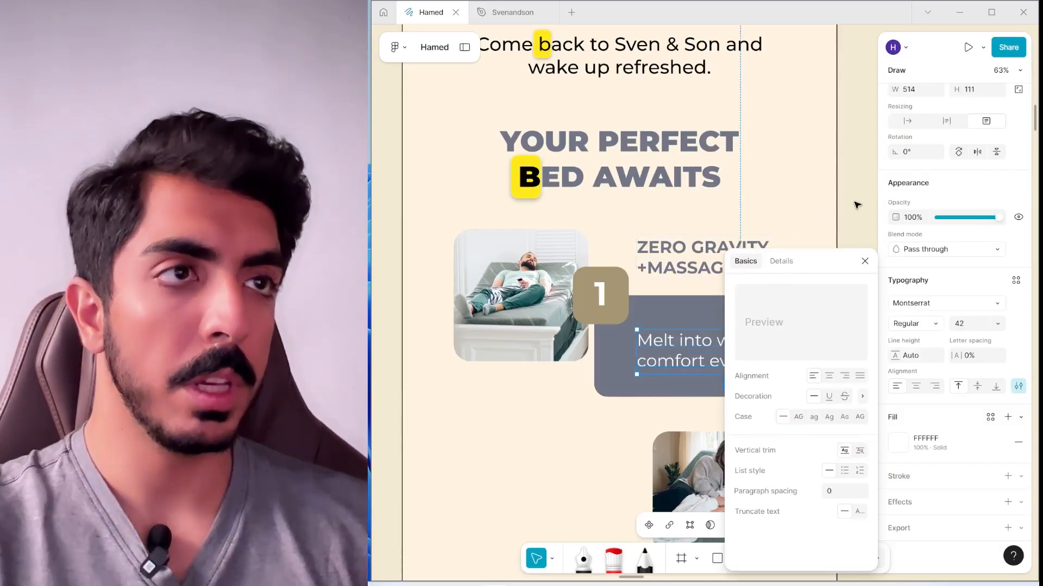
click(854, 203)
scroll(754, 426, up, 3)
Set the description's font size to 32 and narrow its text box to wrap onto three lines inside the slate rectangle.
click(755, 426)
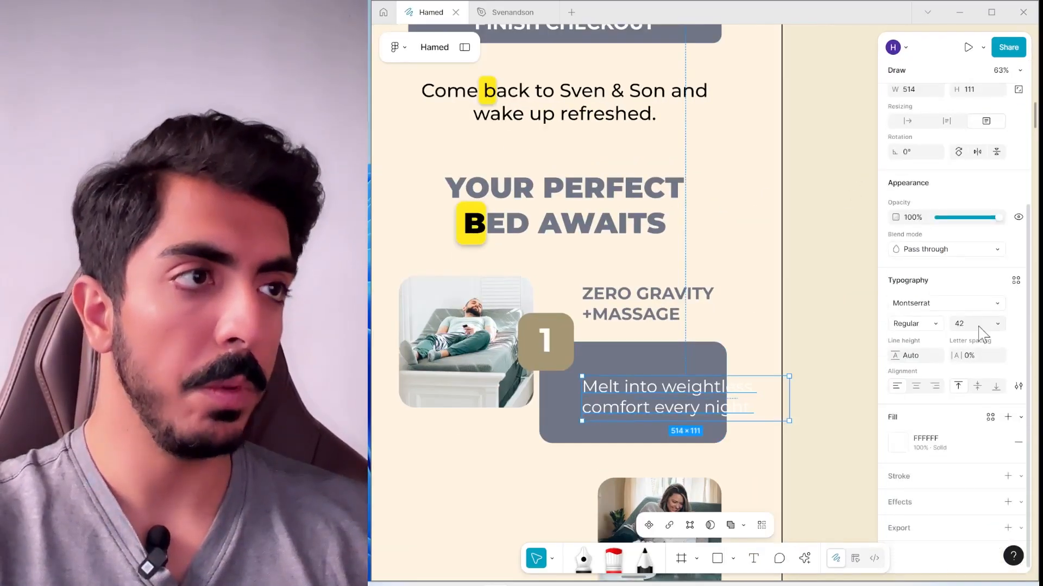
text(32)
key(Return)
scroll(681, 366, up, 2)
drag(806, 402, 710, 410)
drag(650, 403, 646, 391)
Shorten the first benefit's slate rectangle from its upper edge to a height of about 218.
click(656, 442)
scroll(620, 402, up, 3)
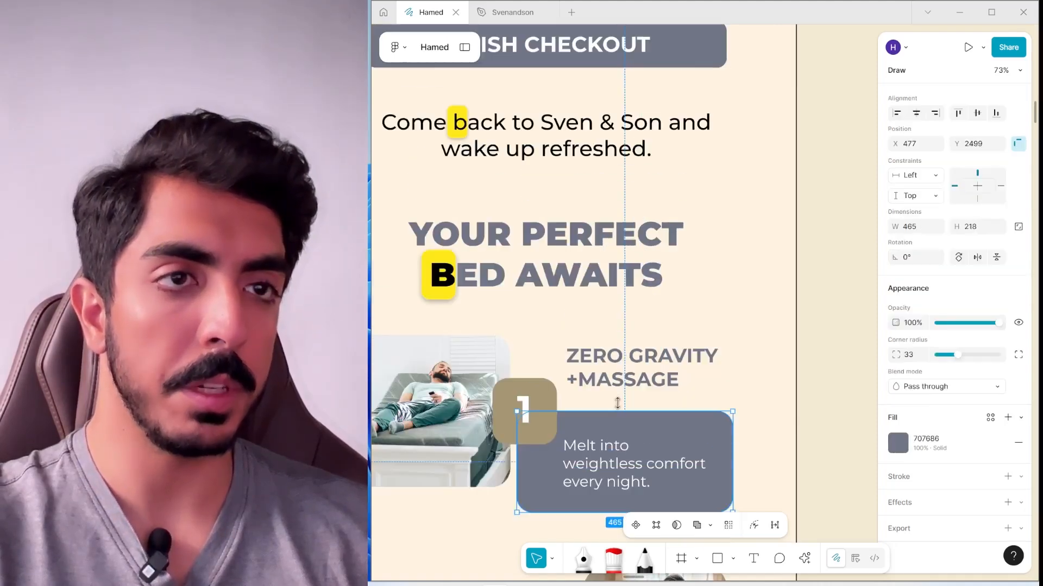
click(624, 407)
scroll(628, 400, up, 2)
Move the mother-and-child and reading-couple images down together, leaving room below the first benefit.
scroll(628, 400, down, 4)
key(ctrl+v)
scroll(621, 272, up, 2)
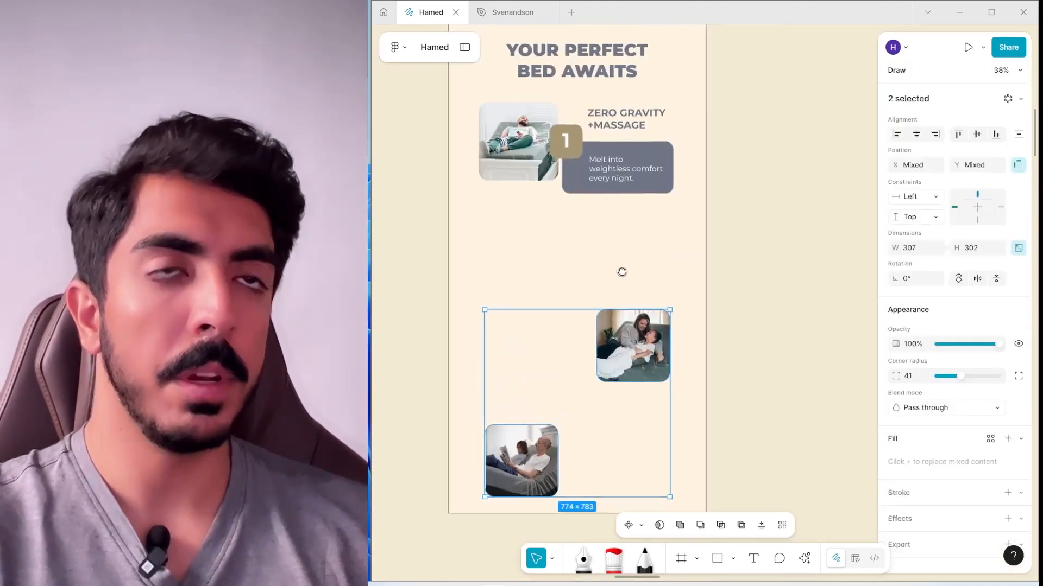
scroll(690, 278, up, 1)
Duplicate the complete first benefit directly below itself and flip the copy horizontally.
drag(706, 307, 505, 193)
drag(612, 244, 612, 353)
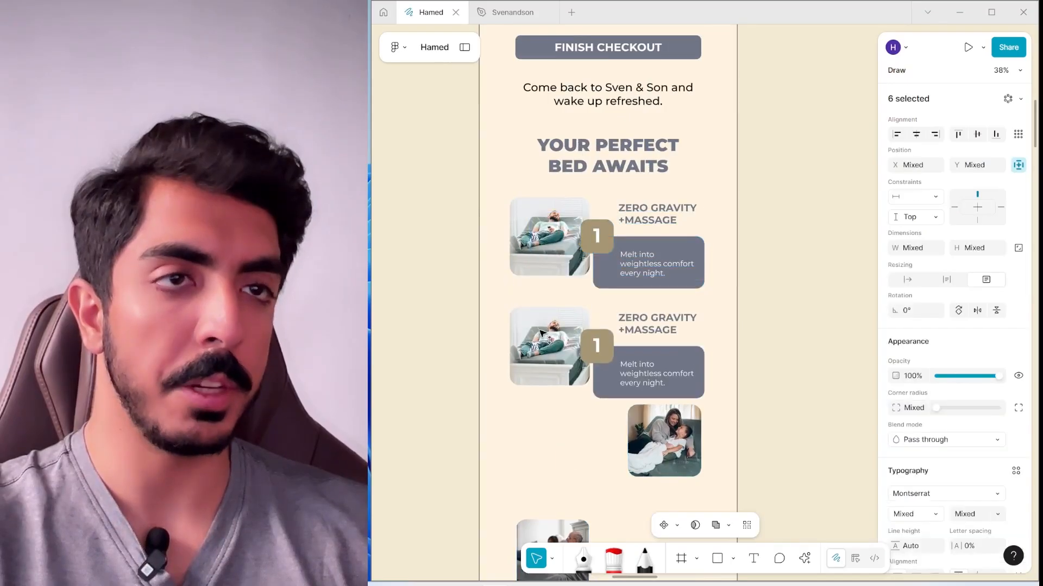
key(shift+h)
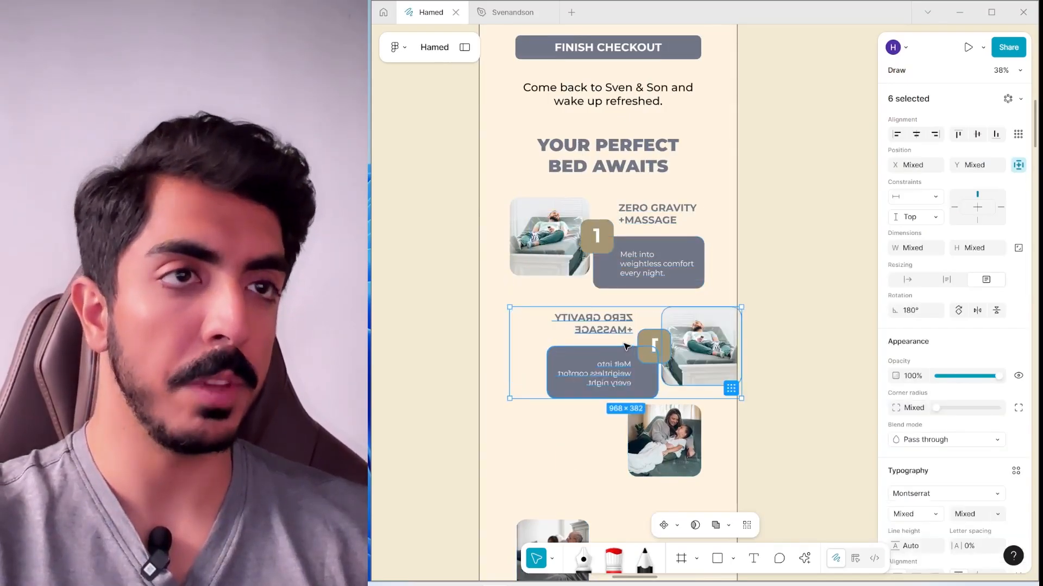
scroll(624, 353, up, 5)
key(Escape)
Flip the mirrored heading, description and number of the second benefit horizontally back to readable text.
click(547, 304)
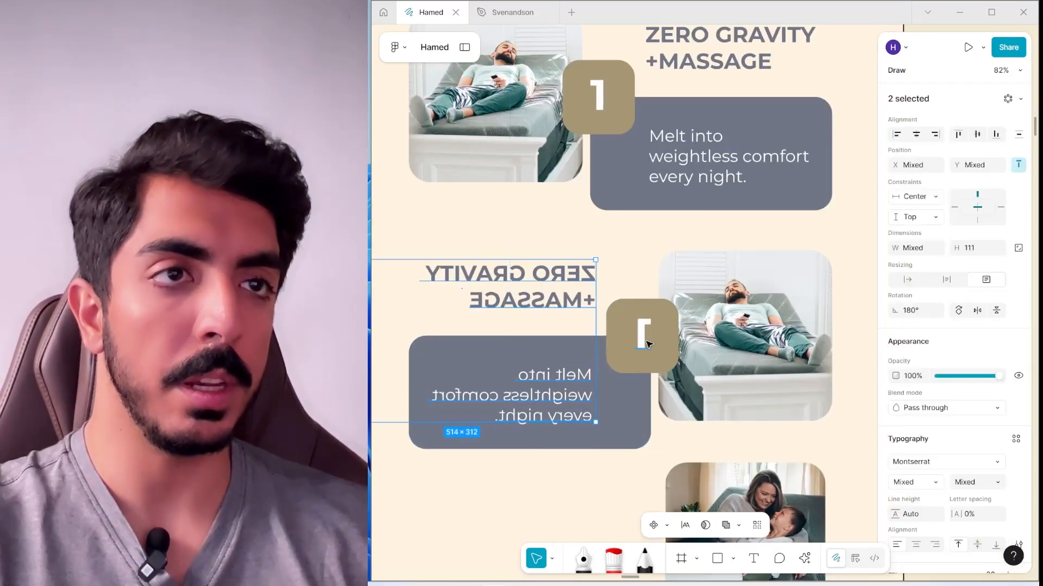
scroll(645, 345, down, 2)
key(shift+h)
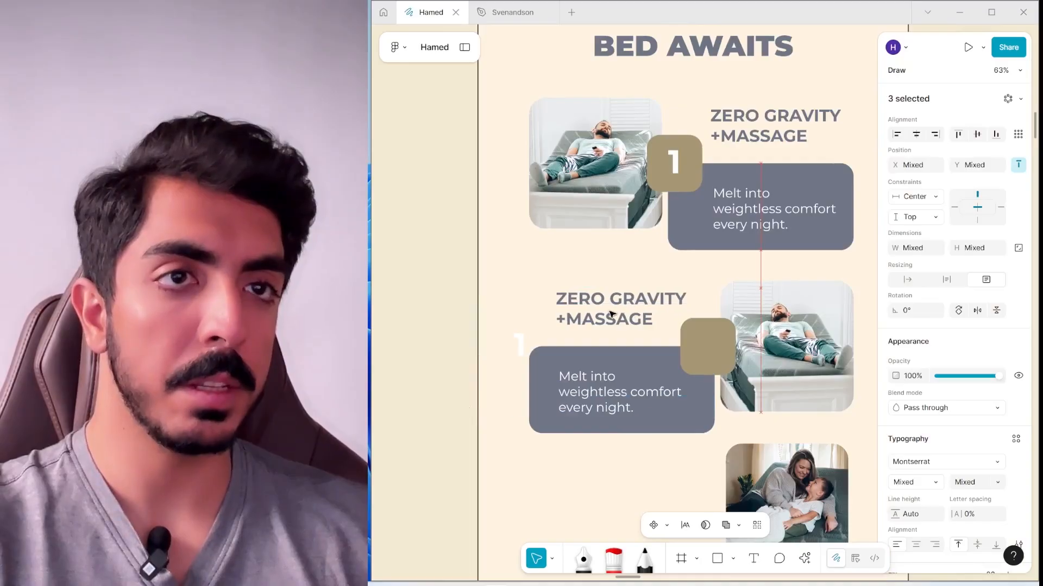
Center the stray number on the second benefit's tan badge and change it to 2.
click(487, 311)
click(723, 348)
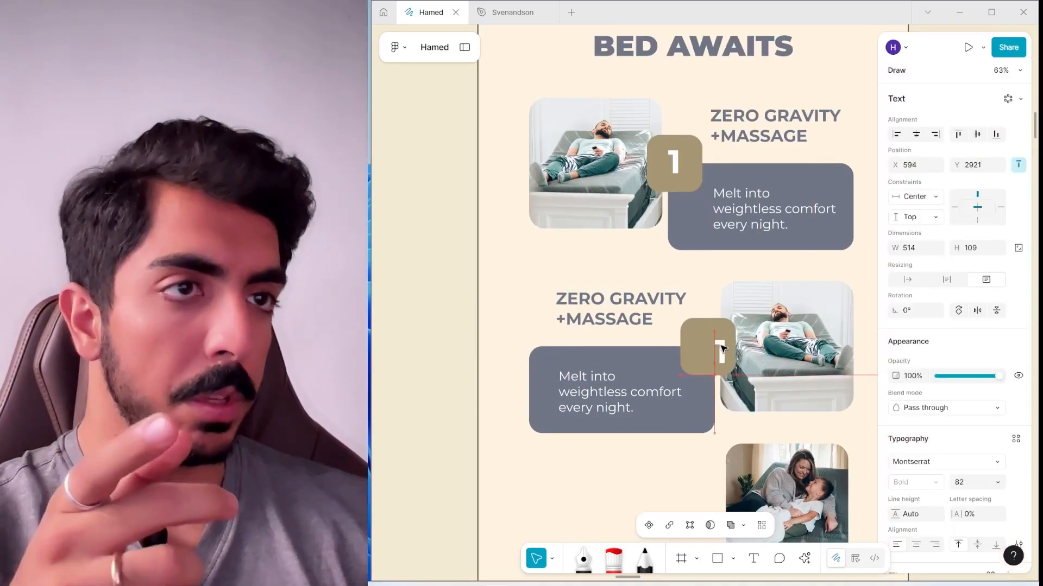
scroll(711, 345, up, 5)
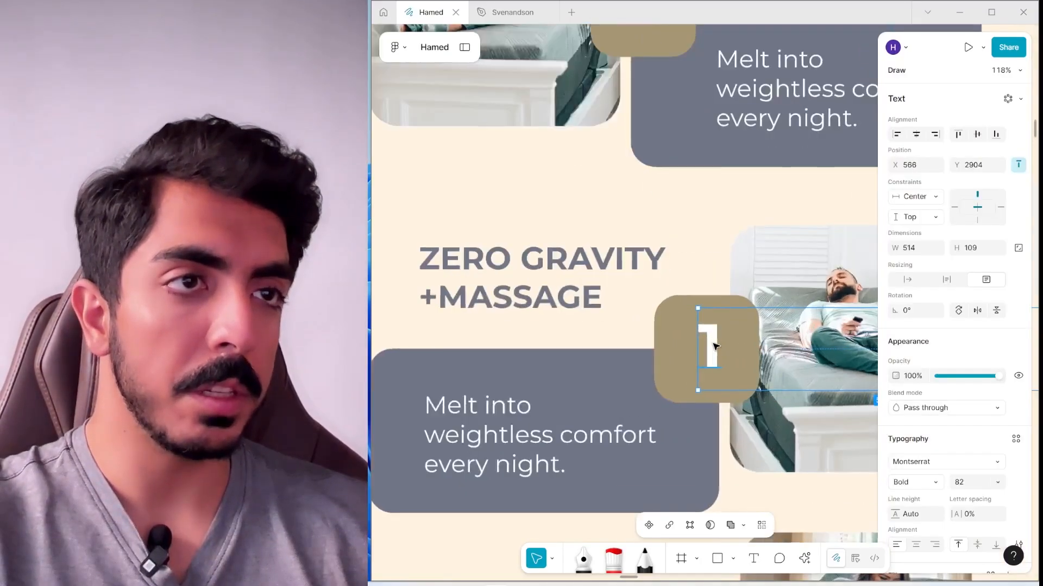
double_click(709, 350)
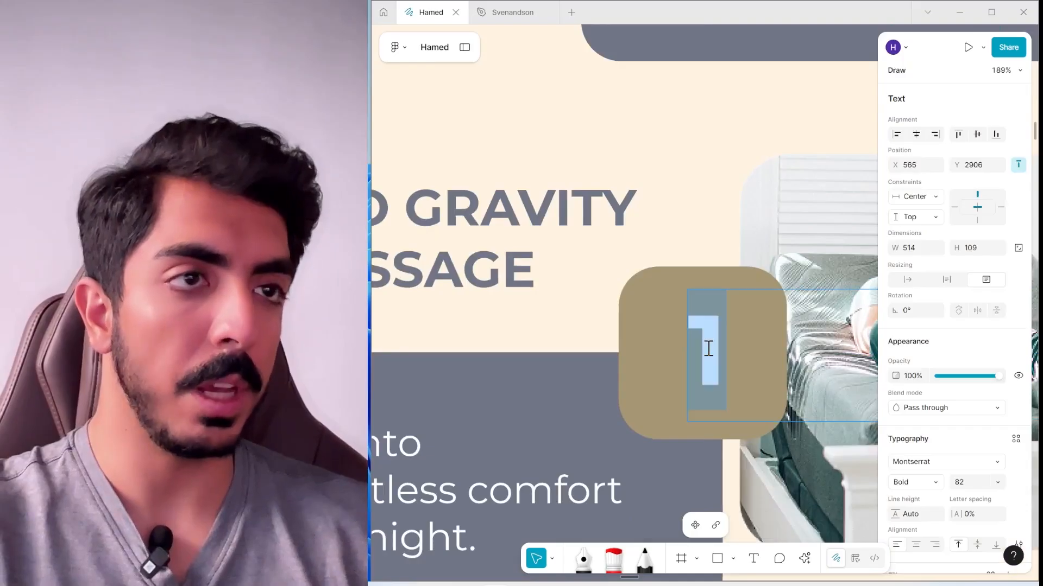
text(2)
key(Escape)
scroll(729, 245, down, 5)
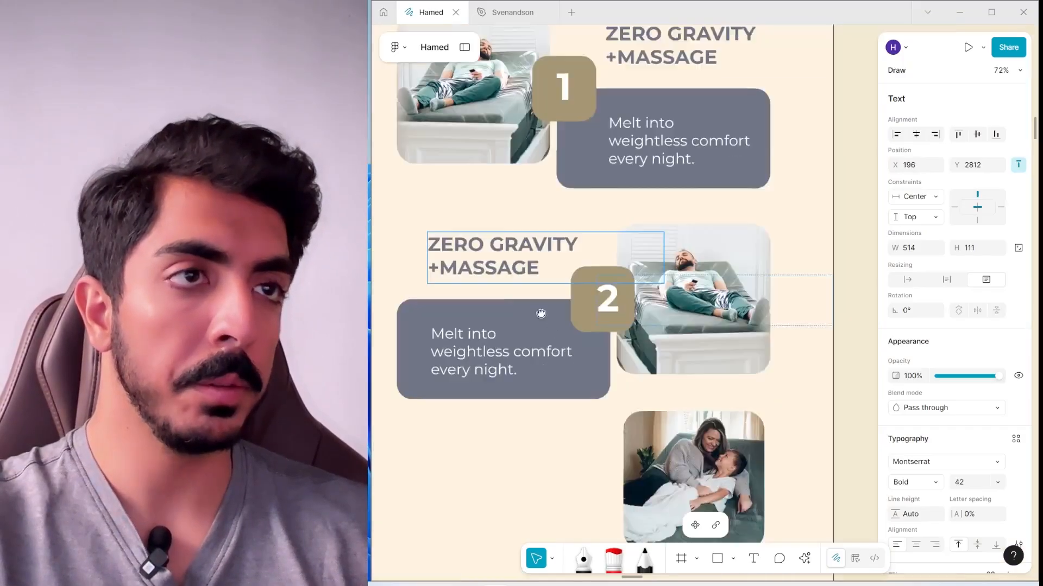
scroll(673, 366, up, 3)
scroll(675, 365, down, 3)
scroll(608, 310, up, 2)
scroll(609, 310, up, 2)
Nudge the second benefit's heading closer to its rectangle and replace its text with "Targeted Pain Relief" from the copy document.
click(609, 312)
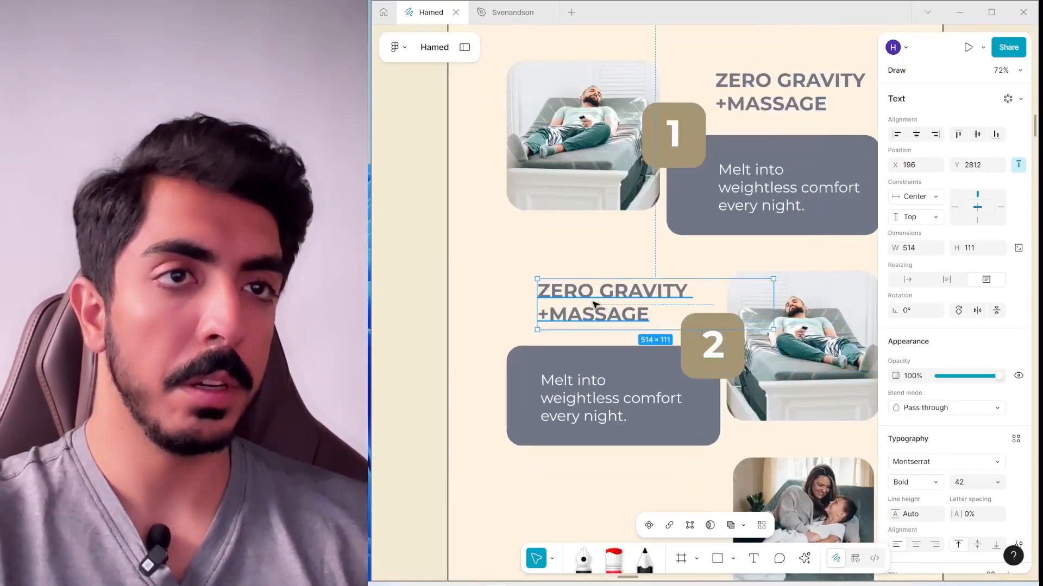
key(alt+Tab)
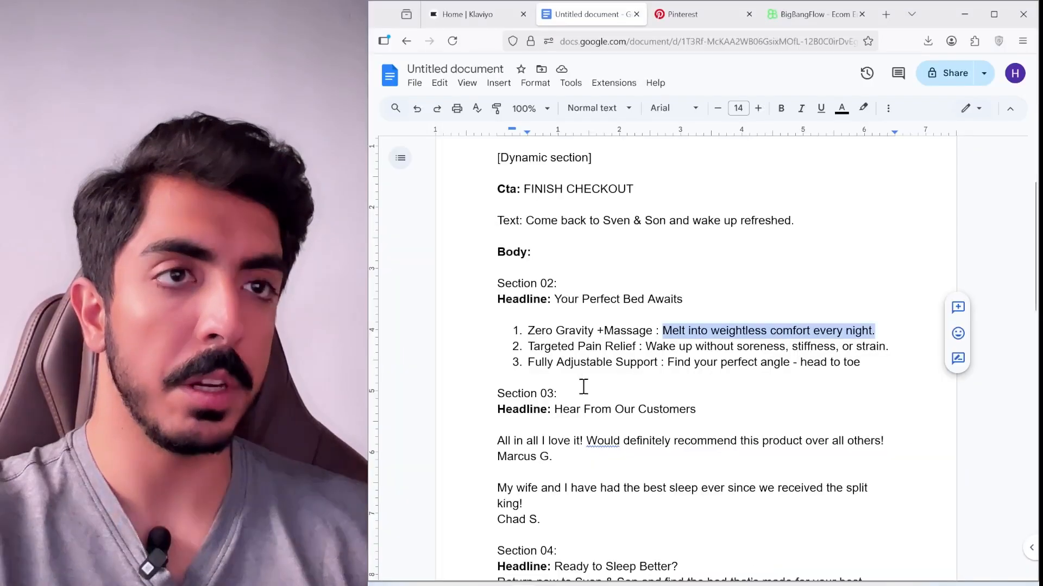
drag(529, 346, 644, 345)
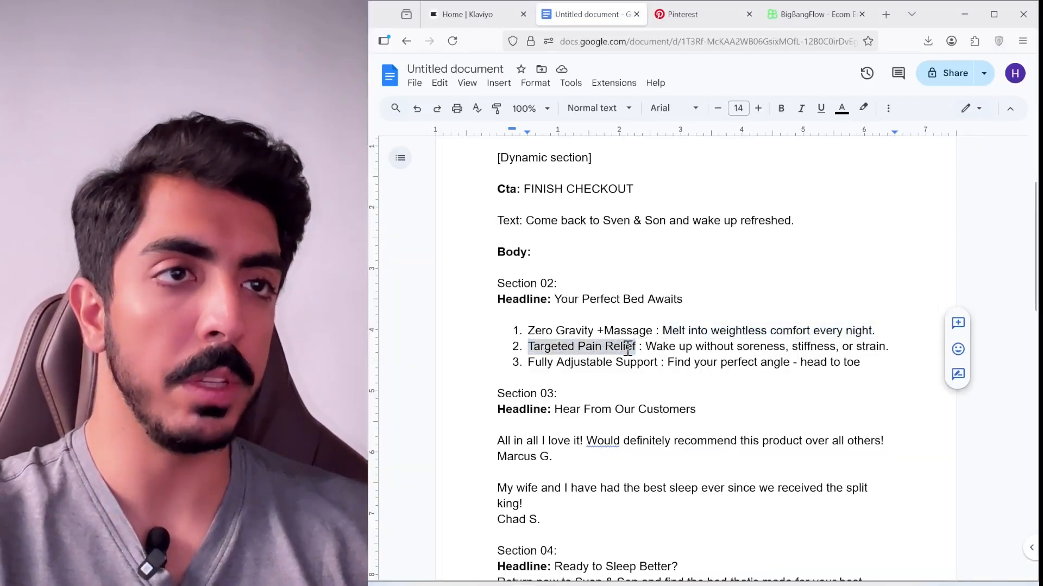
right_click(628, 350)
click(700, 246)
click(970, 22)
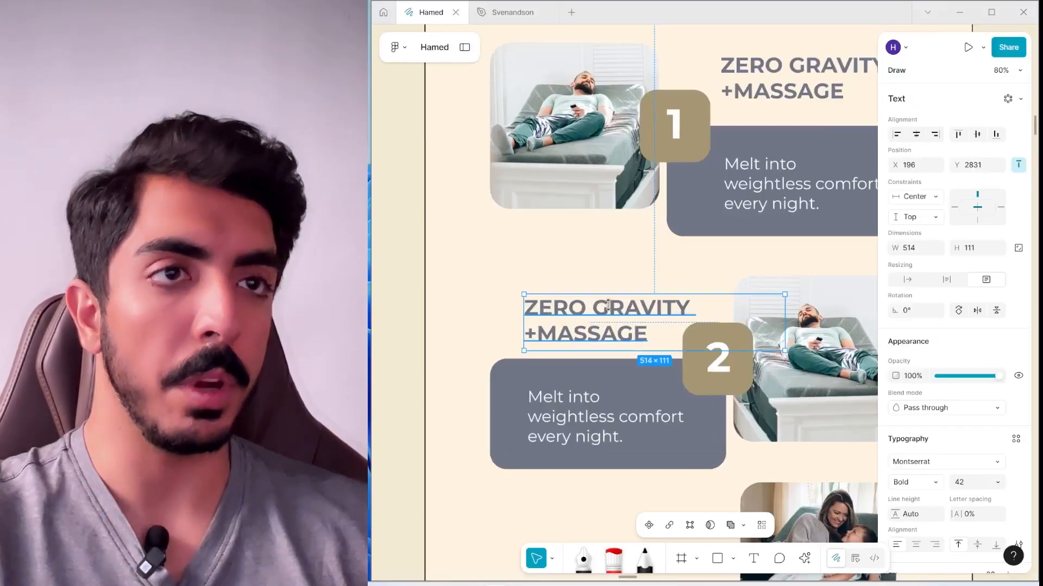
key(ctrl+a)
key(ctrl+v)
Replace the second benefit's description with "Wake up without soreness, stiffness, or strain." from the copy document.
drag(788, 318, 898, 350)
click(515, 577)
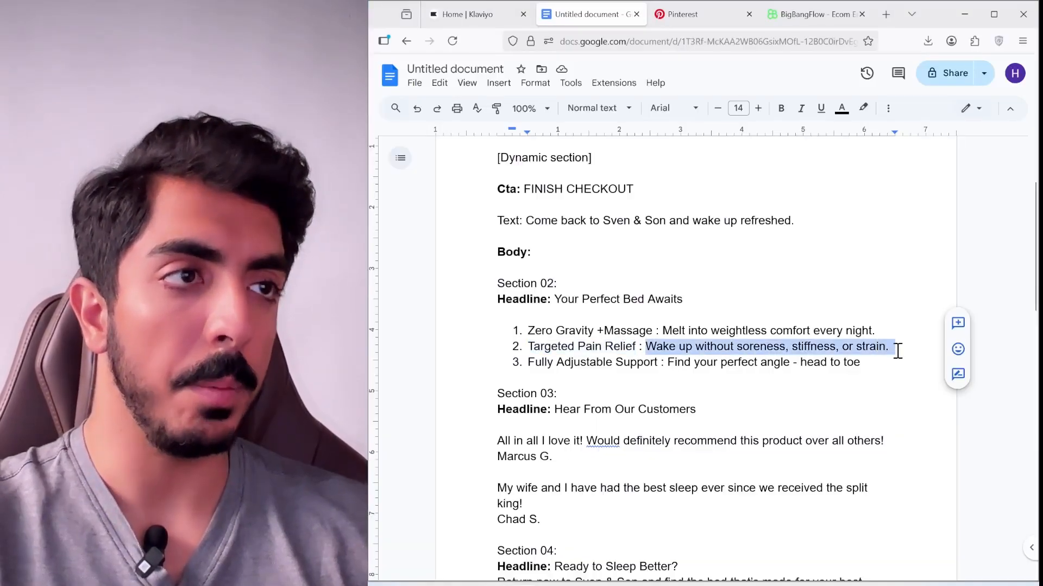
click(964, 14)
double_click(603, 418)
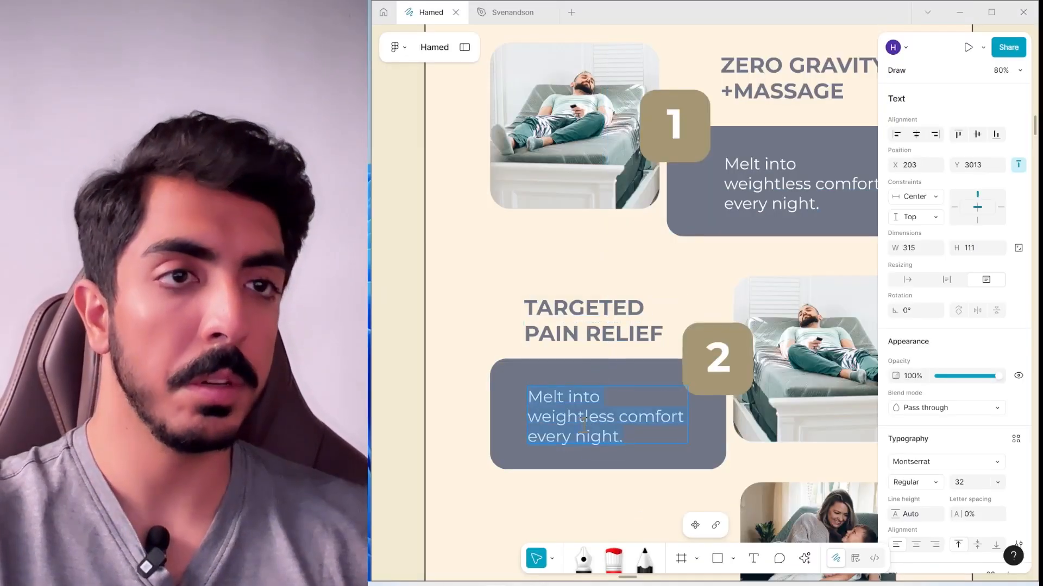
key(ctrl+v)
key(Escape)
Delete the second benefit's reclining man image and scale the mother-and-child image to match the first benefit's image.
scroll(559, 325, down, 2)
key(Escape)
scroll(801, 229, down, 1)
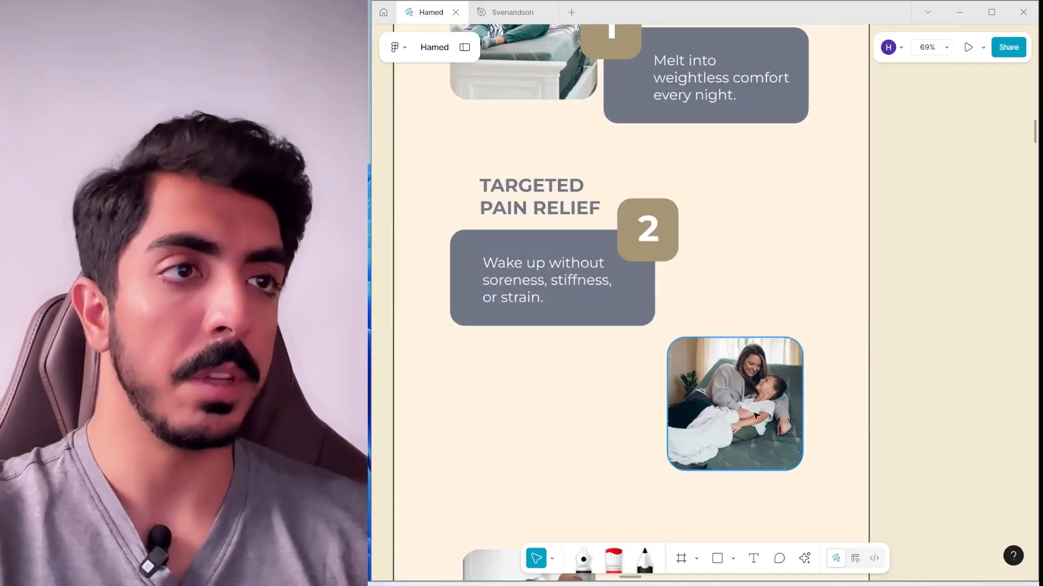
drag(755, 415, 516, 309)
scroll(516, 310, up, 3)
scroll(455, 318, down, 3)
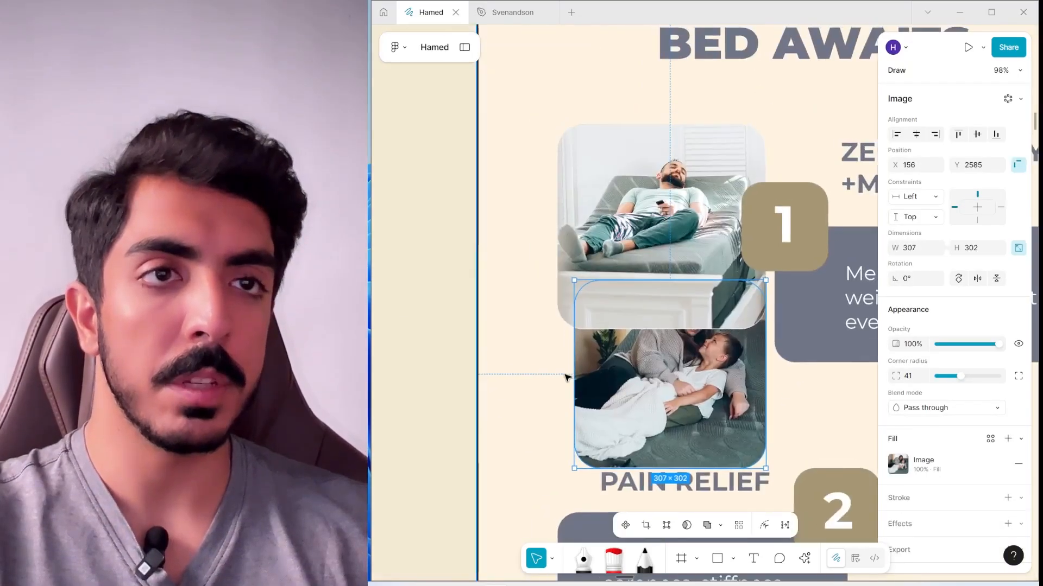
Place the mother-and-child image behind badge 2 and move the whole second benefit up closer to the first.
key(ctrl+z)
key(ctrl+z)
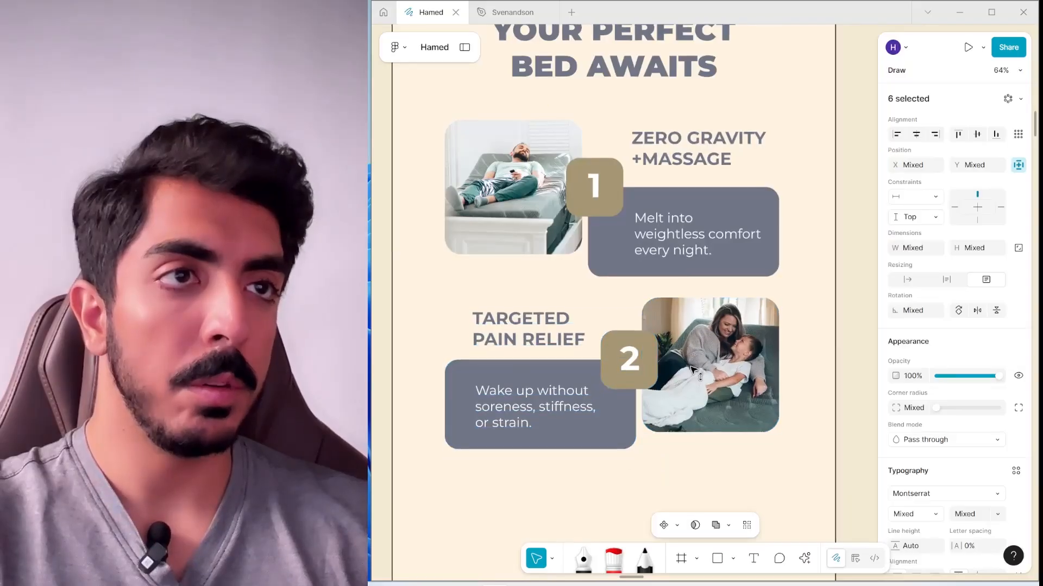
scroll(688, 385, down, 5)
scroll(775, 291, up, 3)
key(Escape)
scroll(688, 324, up, 4)
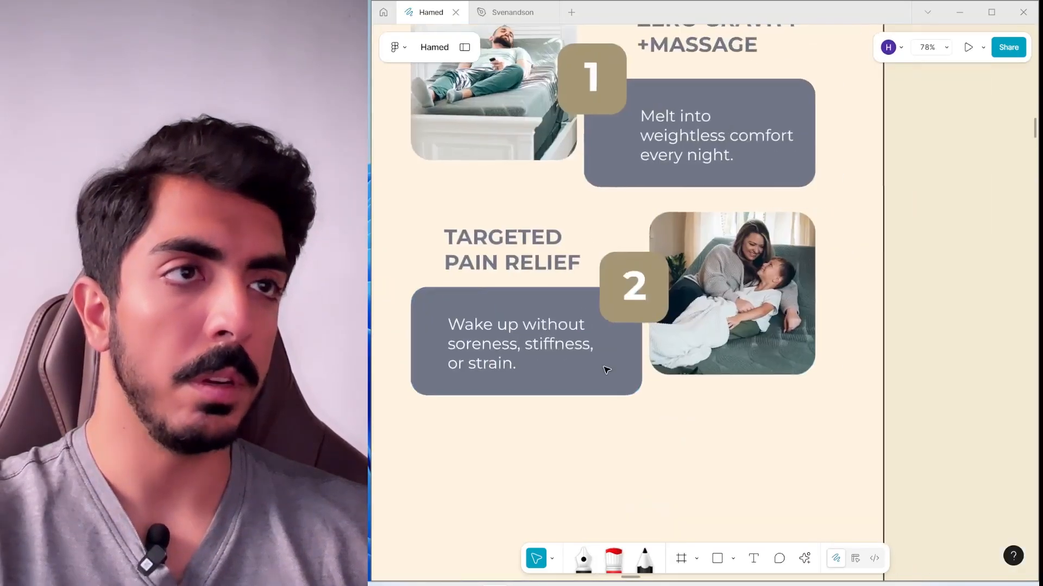
Duplicate the complete first benefit below the second one and change the copy's badge number to 3.
scroll(666, 375, down, 5)
drag(668, 380, 737, 386)
scroll(800, 244, up, 3)
drag(804, 243, 554, 338)
scroll(554, 337, down, 3)
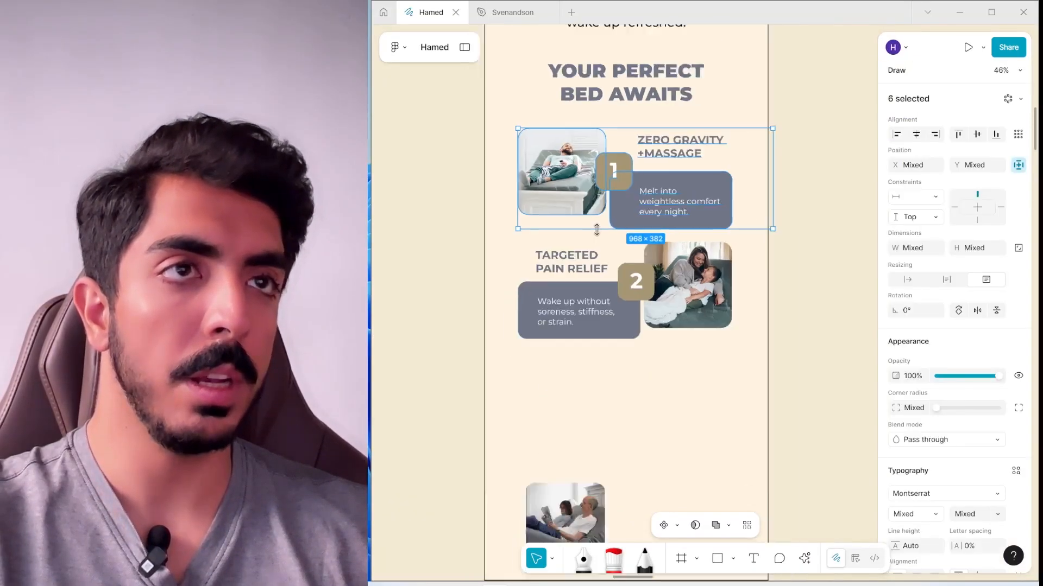
scroll(660, 368, up, 4)
double_click(624, 349)
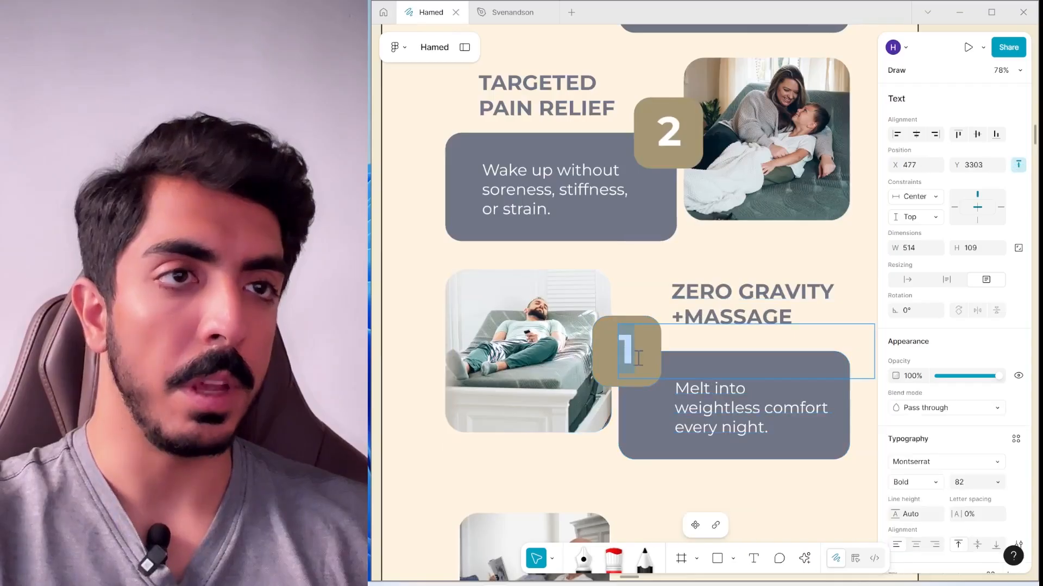
text(3)
Replace the third benefit's heading with "Fully Adjustable Support" from the copy document, fitting it on two lines.
key(alt+Tab)
click(656, 362)
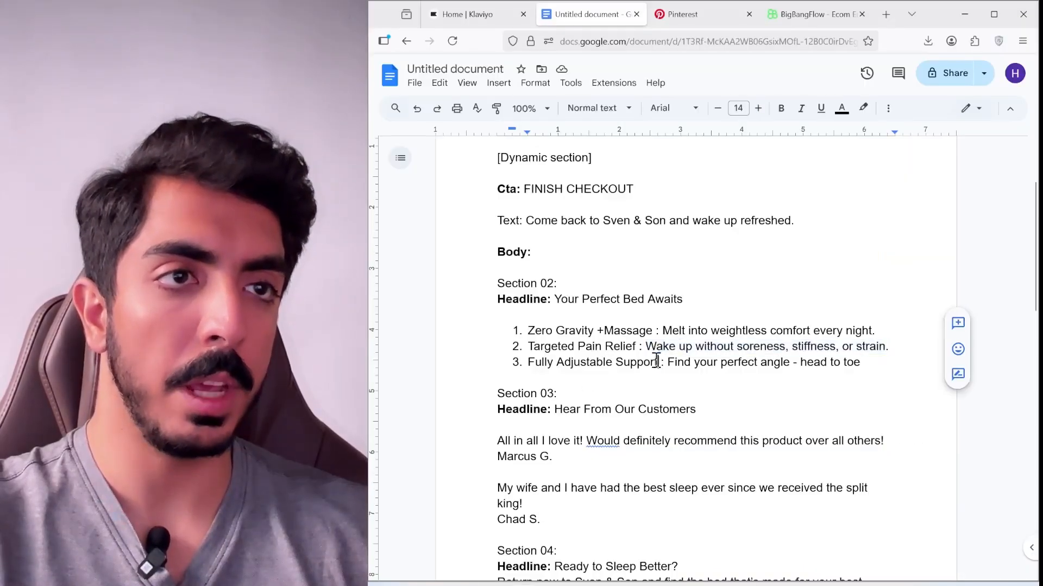
key(alt+Tab)
scroll(671, 236, up, 4)
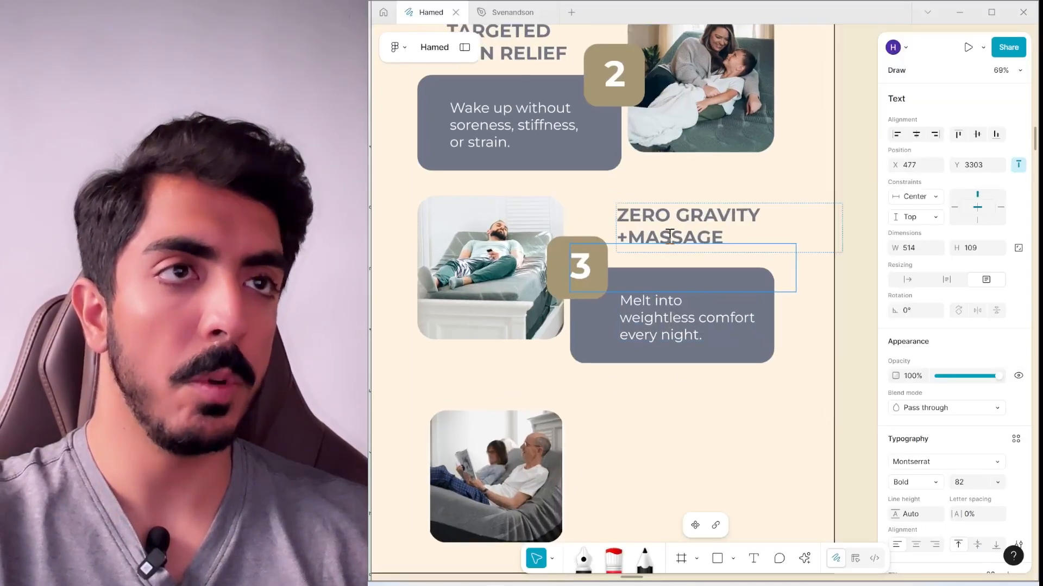
key(Escape)
scroll(793, 357, up, 2)
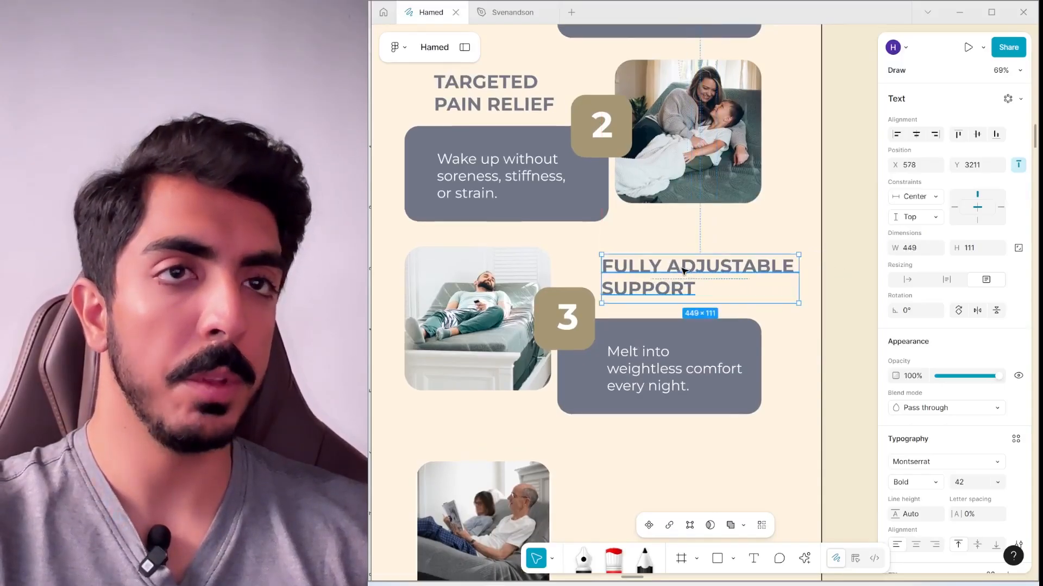
Move the reading-couple image up to the third benefit and enlarge it to the width of the duplicated man image.
scroll(683, 270, down, 3)
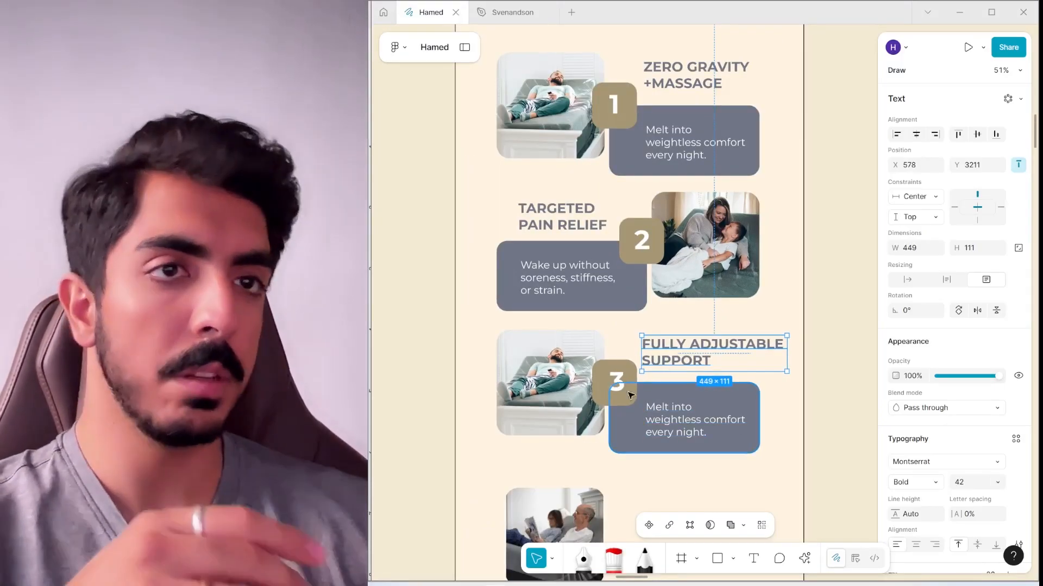
scroll(630, 395, down, 4)
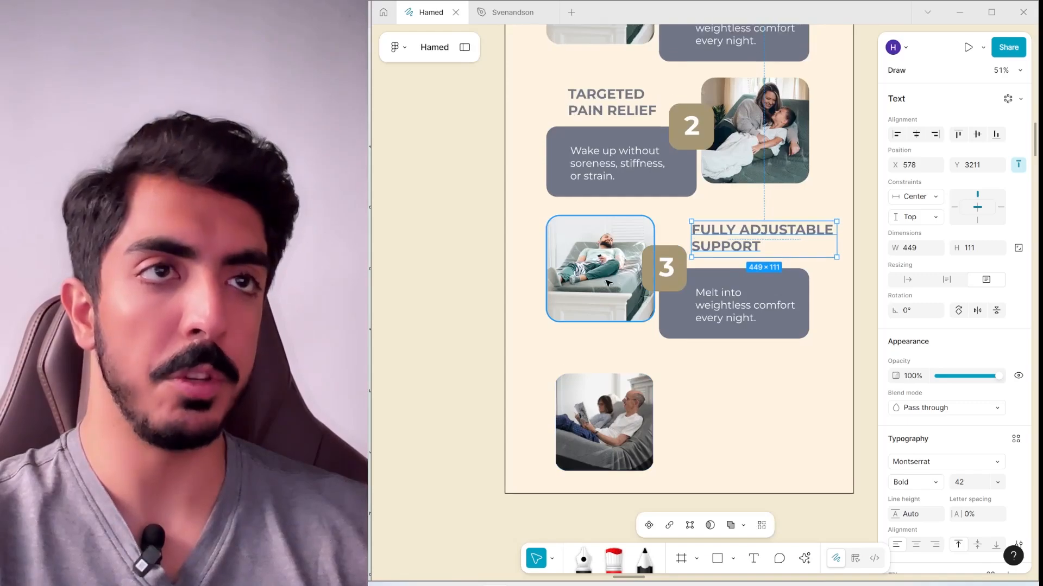
scroll(608, 359, up, 3)
drag(583, 416, 582, 305)
scroll(583, 305, up, 3)
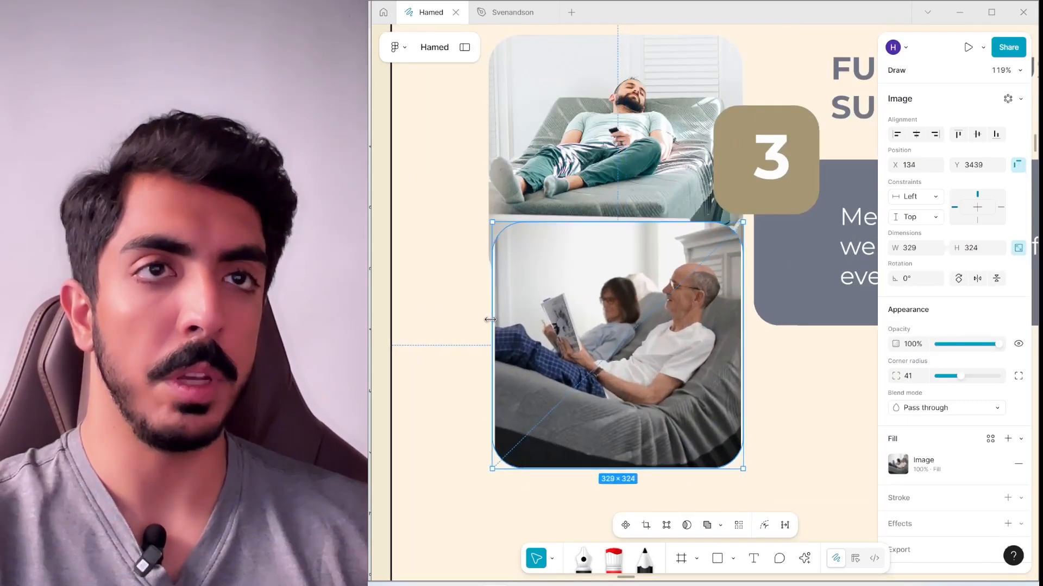
drag(493, 342, 503, 303)
scroll(543, 293, down, 2)
Delete the third benefit's reclining man image and move the reading-couple image into its place behind badge 3.
click(588, 264)
key(Delete)
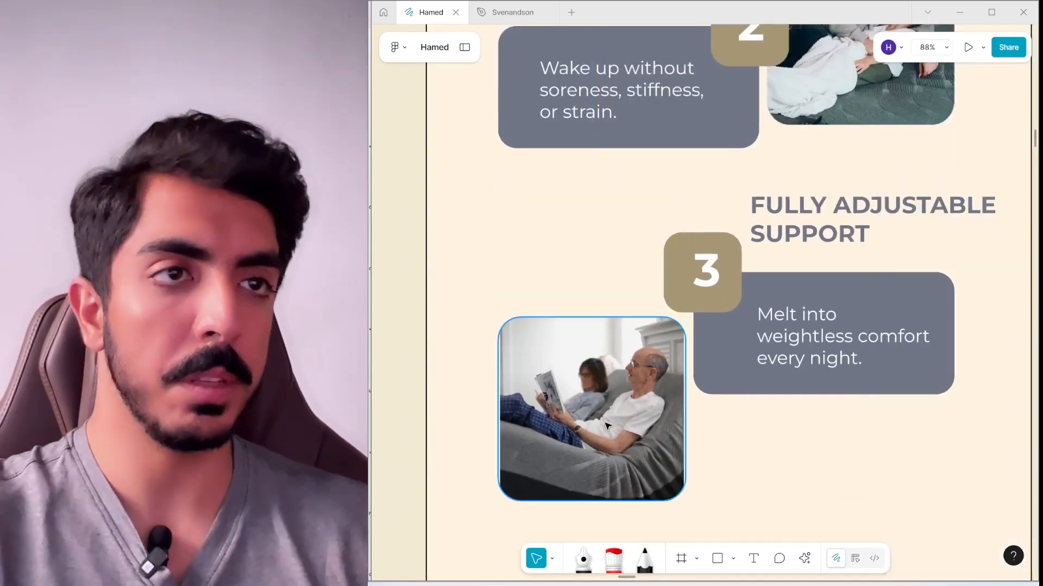
scroll(588, 326, up, 2)
drag(588, 407, 588, 264)
scroll(798, 224, down, 3)
scroll(819, 326, down, 2)
click(820, 326)
scroll(679, 396, down, 2)
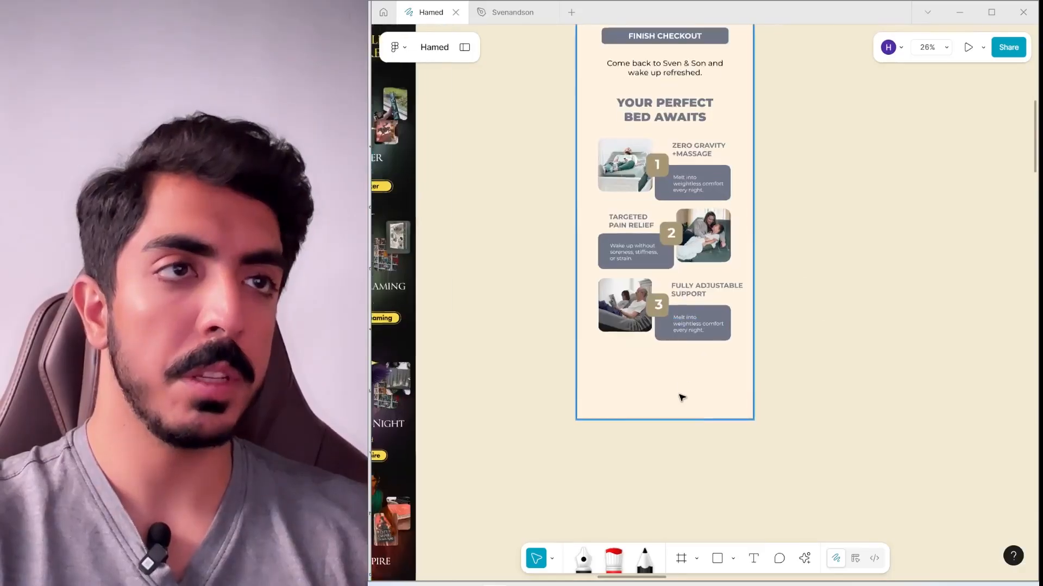
Move the second and third benefits up together to tighten the gap below the first benefit.
scroll(665, 422, up, 1)
click(661, 454)
scroll(820, 416, up, 2)
click(820, 416)
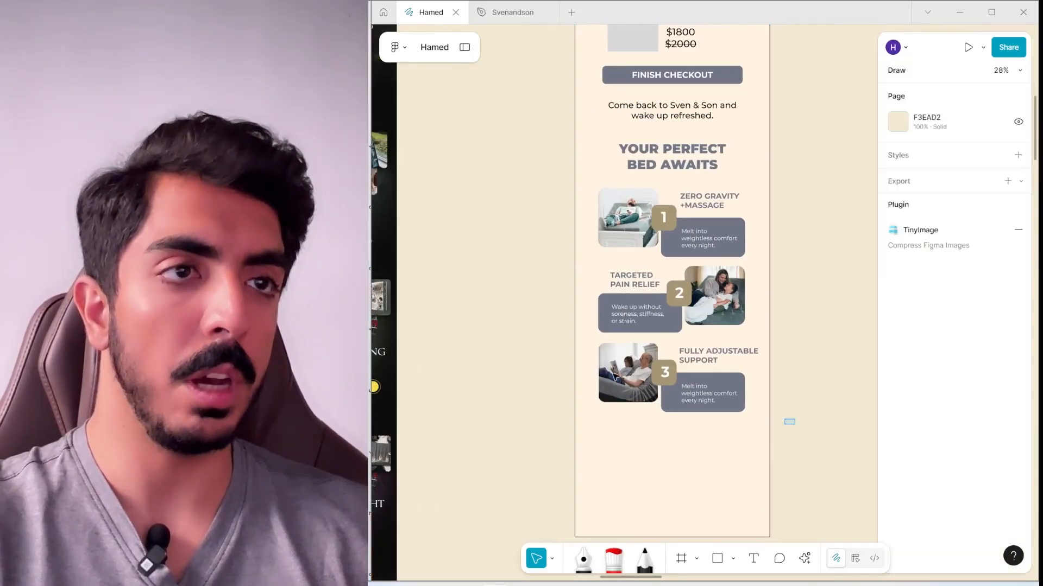
scroll(789, 422, up, 3)
scroll(798, 468, down, 1)
drag(806, 485, 550, 262)
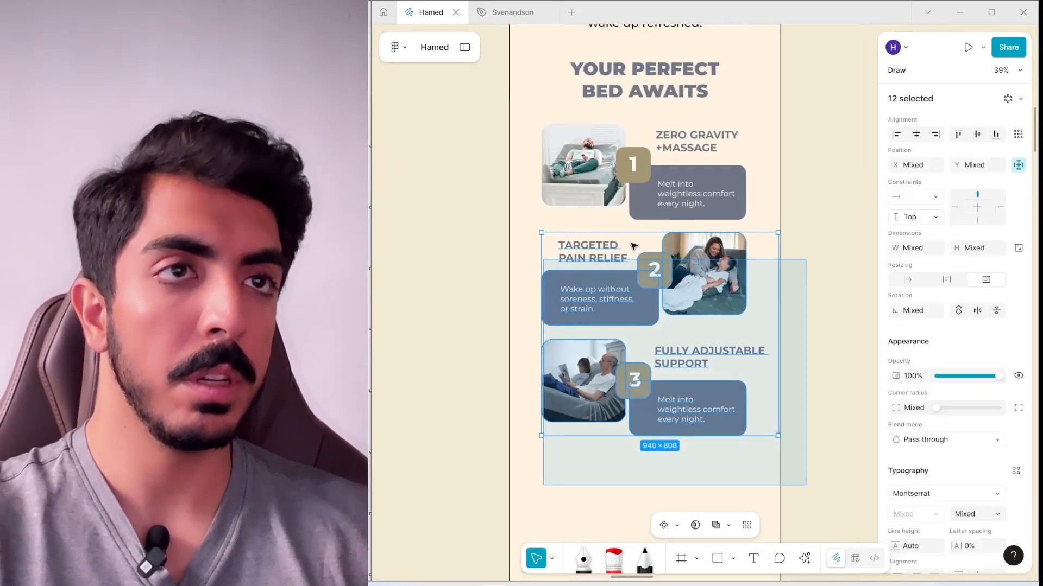
scroll(630, 244, up, 3)
Move the complete third benefit up so its gap to the second matches the gap between the first two.
click(811, 477)
drag(861, 409, 746, 372)
drag(563, 473, 522, 489)
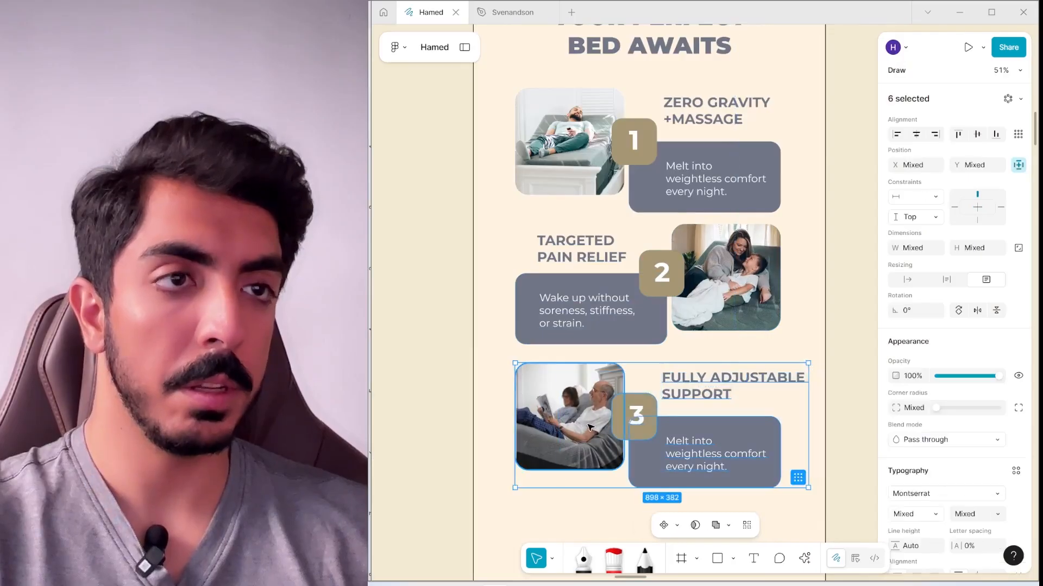
scroll(745, 315, down, 3)
click(746, 308)
scroll(745, 309, down, 1)
click(677, 328)
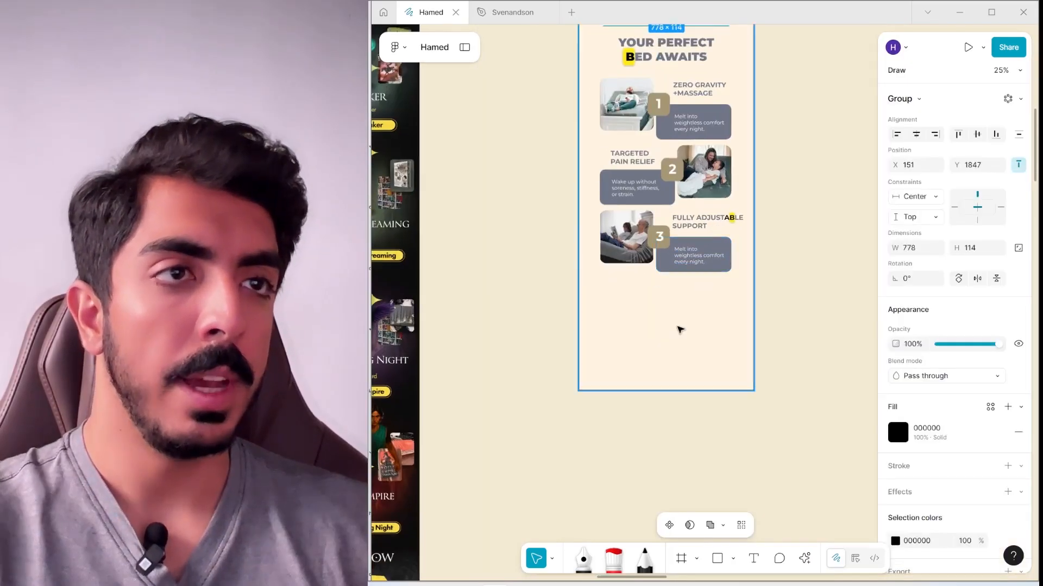
Extend the email frame downward to a height of about 5254, leaving room below the benefits.
click(659, 389)
scroll(678, 342, down, 3)
scroll(678, 342, down, 1)
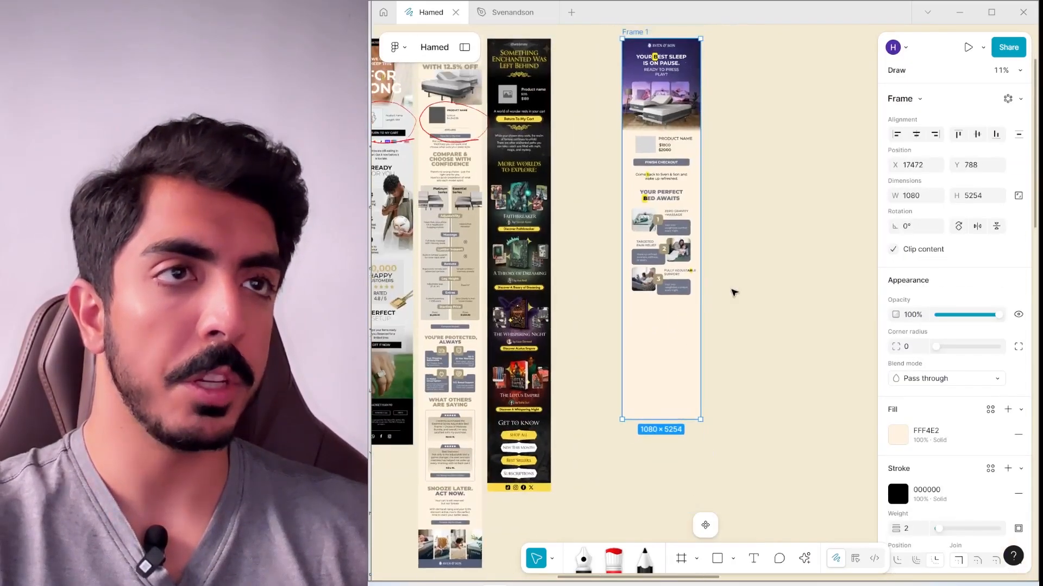
click(733, 291)
Duplicate the "Your Perfect Bed Awaits" heading below the third benefit with a spacing of 145.
scroll(728, 228, up, 3)
click(703, 169)
drag(703, 169, 708, 340)
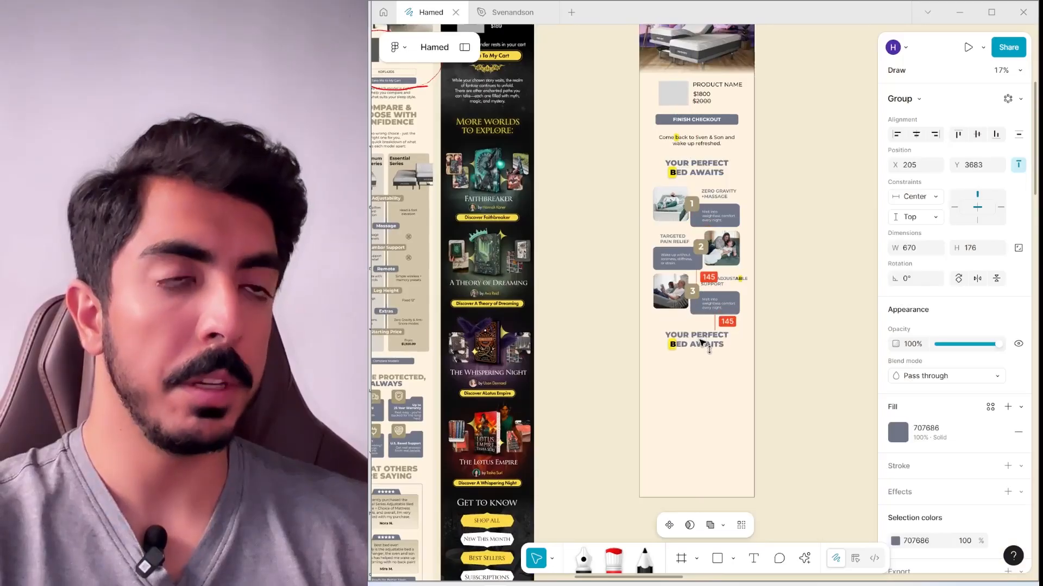
Replace the duplicated heading's text with "Hear From Our Customers" copied from the copy document.
click(529, 580)
scroll(552, 339, down, 2)
drag(554, 348, 664, 348)
right_click(664, 348)
click(697, 279)
click(965, 14)
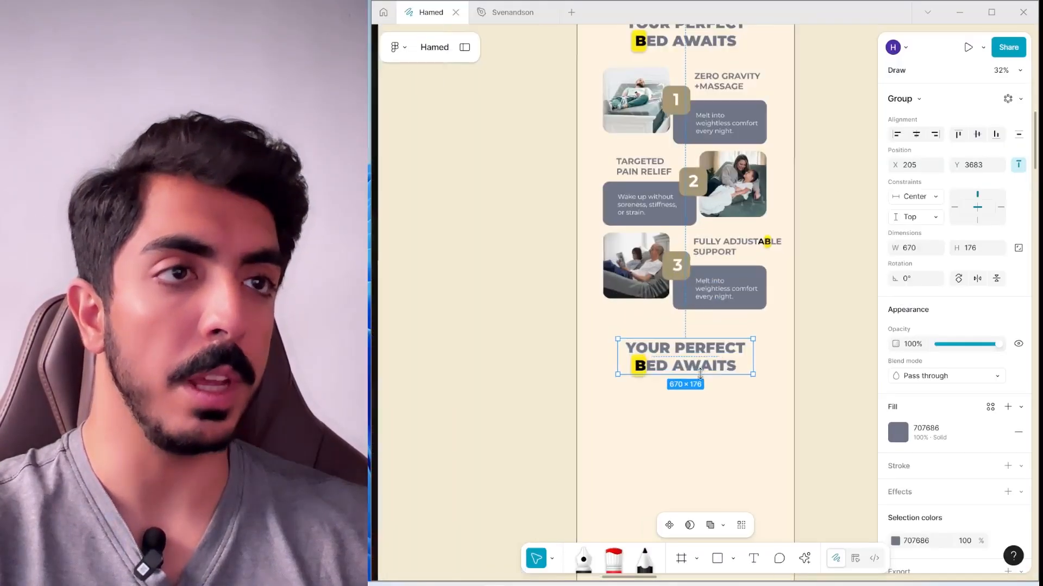
key(Return)
key(ctrl+v)
key(Escape)
scroll(685, 347, down, 3)
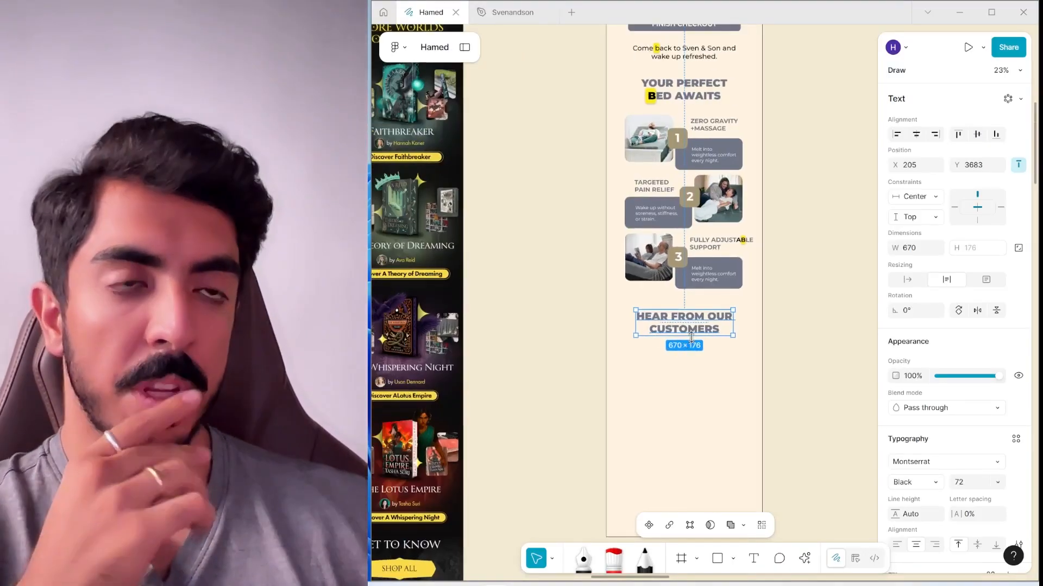
Circle the "50,000 Happy Customers" rating section of the MORETHAN90 reference email with a red brush of size 16.
scroll(711, 315, up, 4)
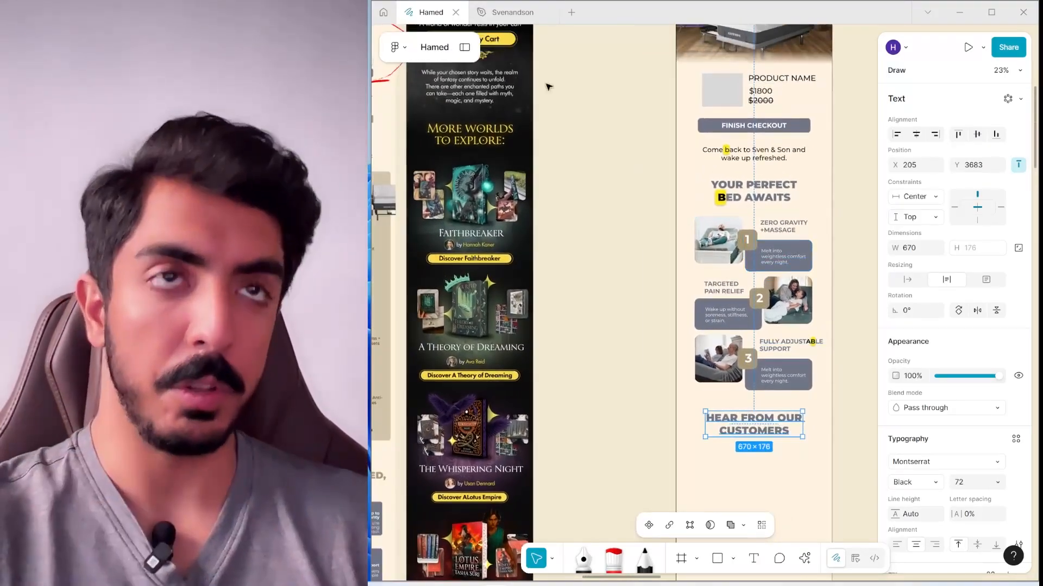
click(548, 87)
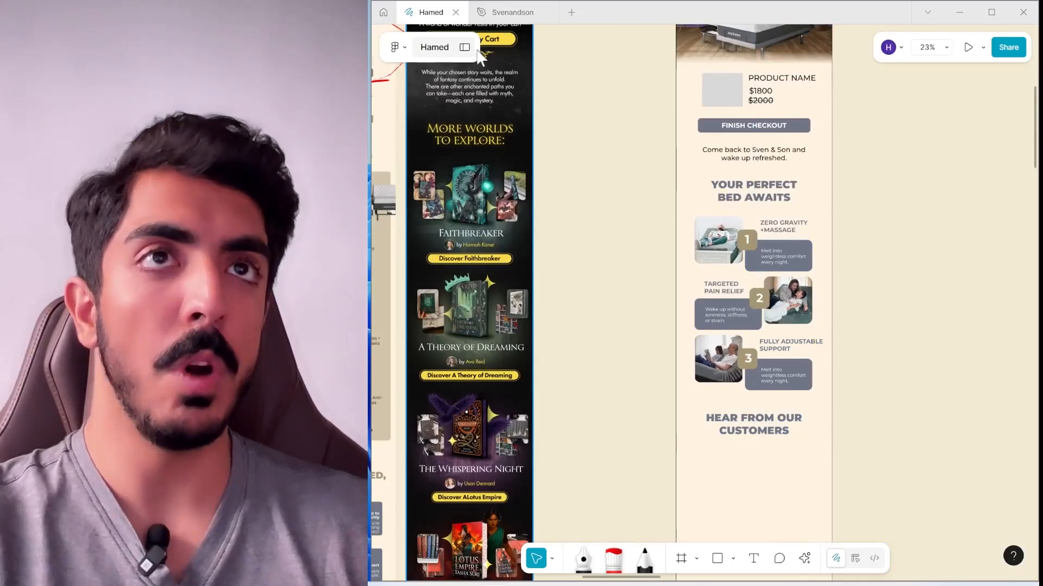
click(465, 47)
click(507, 42)
scroll(626, 137, left, 10)
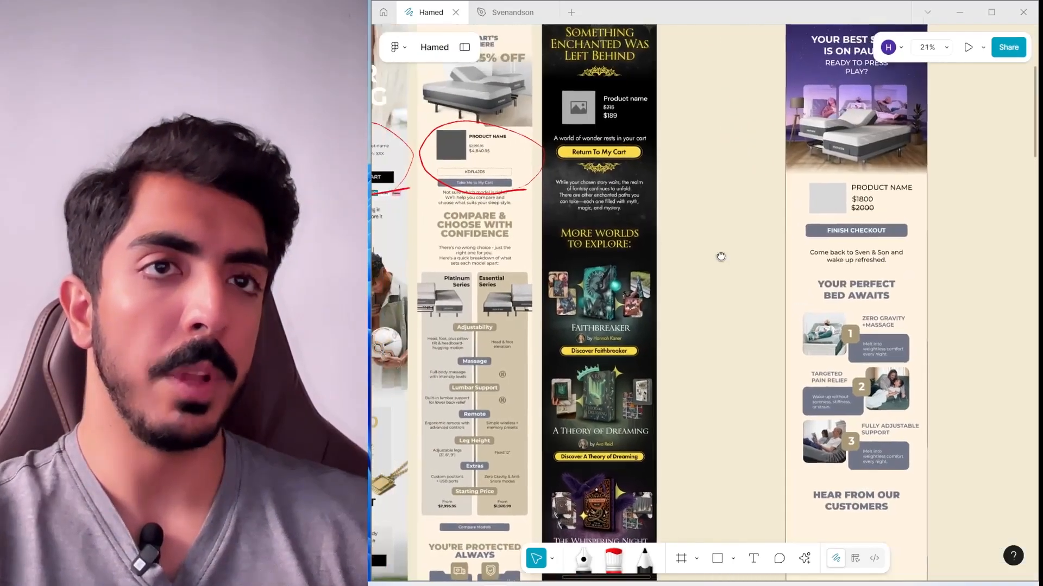
key(shift+p)
scroll(620, 369, up, 2)
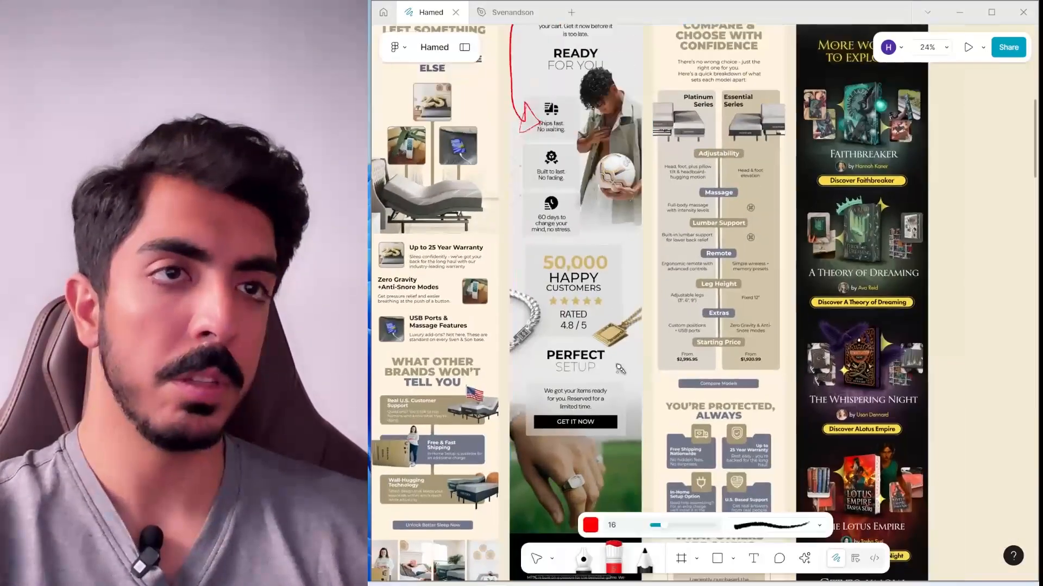
scroll(644, 359, left, 10)
scroll(645, 358, down, 3)
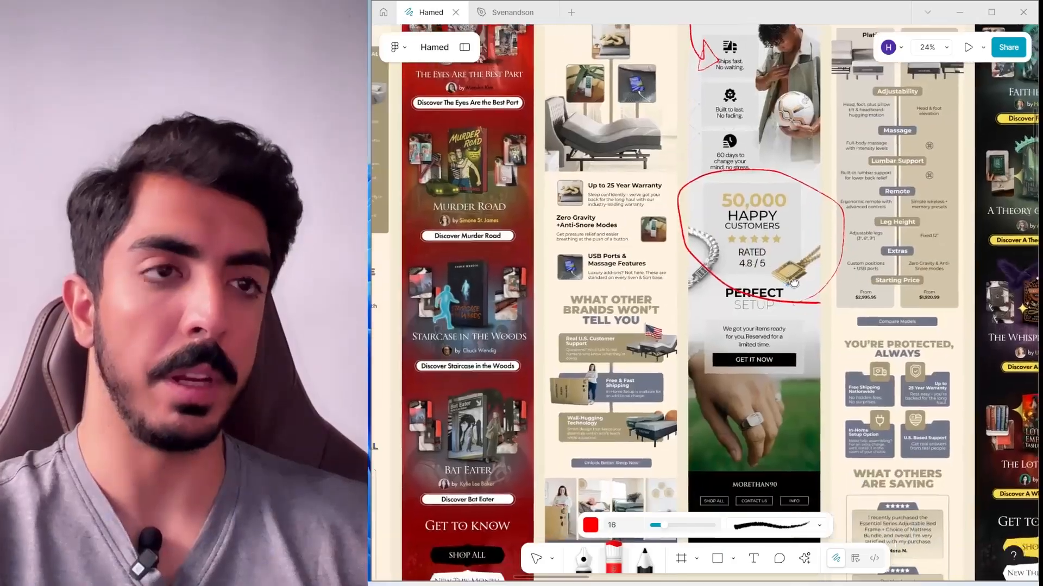
Circle the customer reviews under "Hear It From Real Sleepers" in the Sven & Son reference email in red.
scroll(712, 443, up, 1)
scroll(712, 443, down, 3)
scroll(728, 419, left, 1)
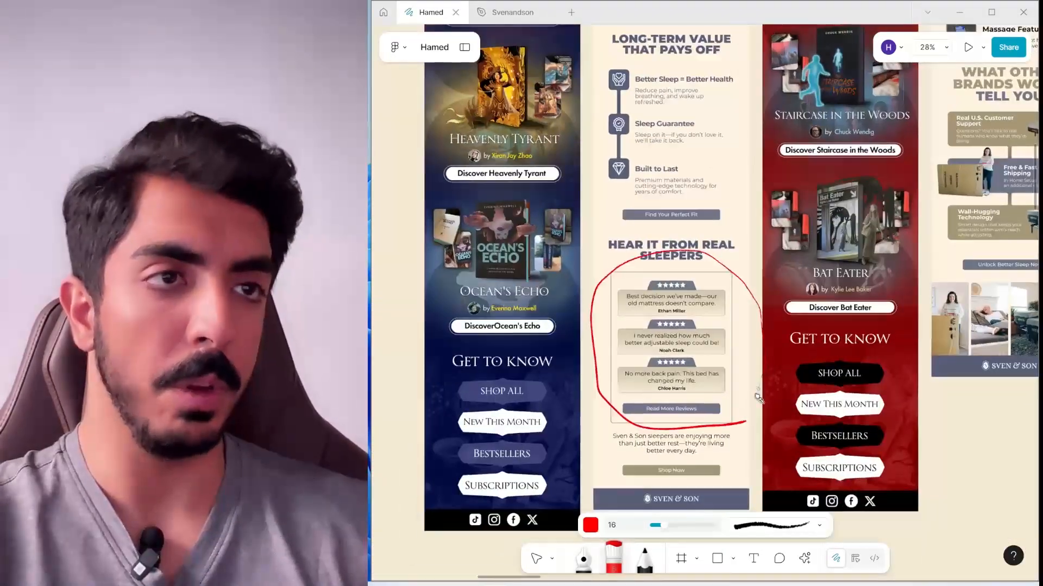
scroll(720, 425, left, 1)
scroll(679, 338, up, 1)
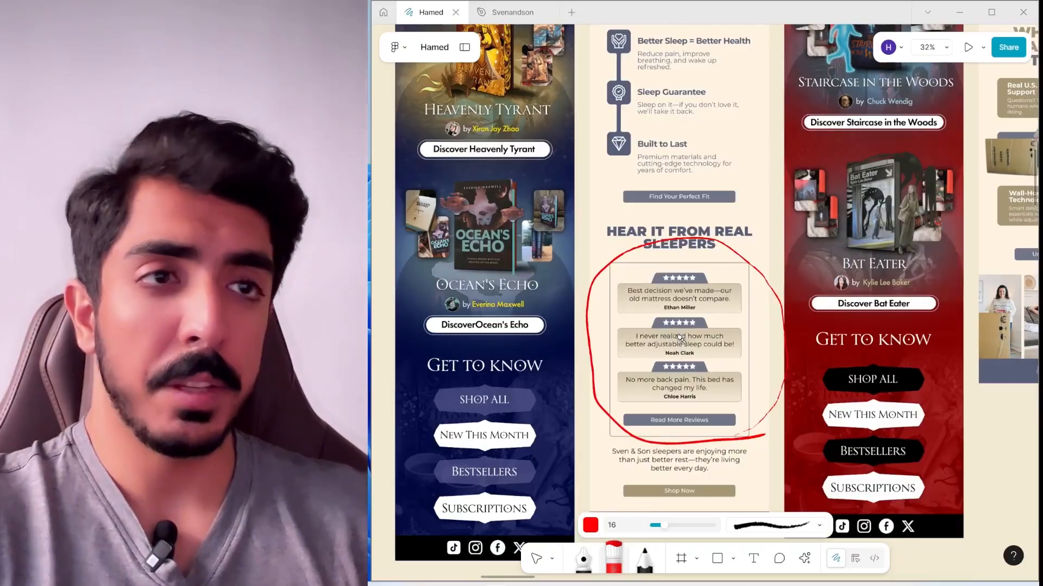
Circle the Compare & Choose With Confidence section of the 12.5% off Sven & Son email in red.
scroll(680, 338, up, 1)
scroll(760, 321, up, 3)
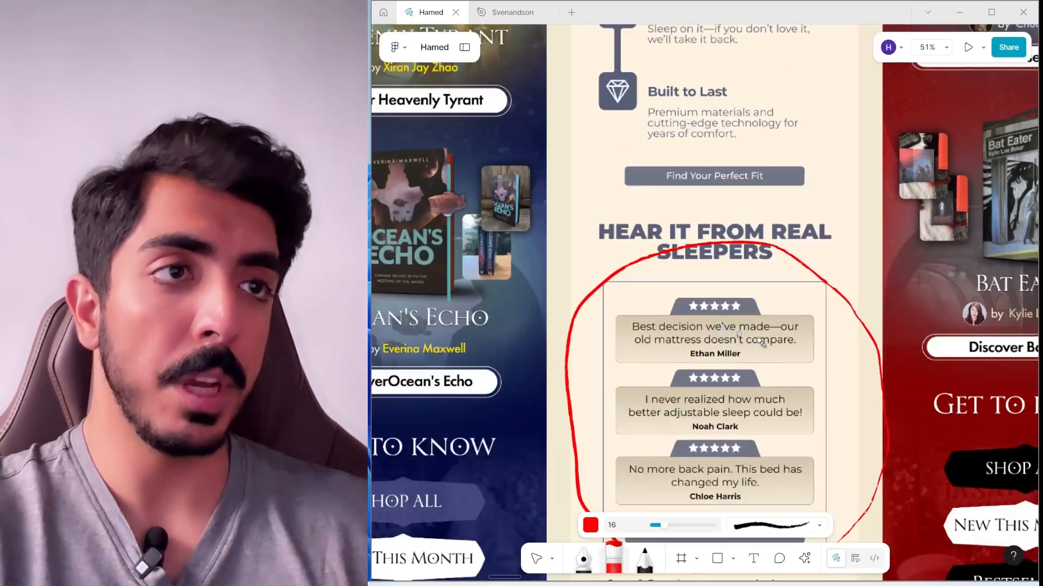
scroll(768, 317, up, 2)
scroll(767, 315, down, 5)
scroll(664, 433, up, 2)
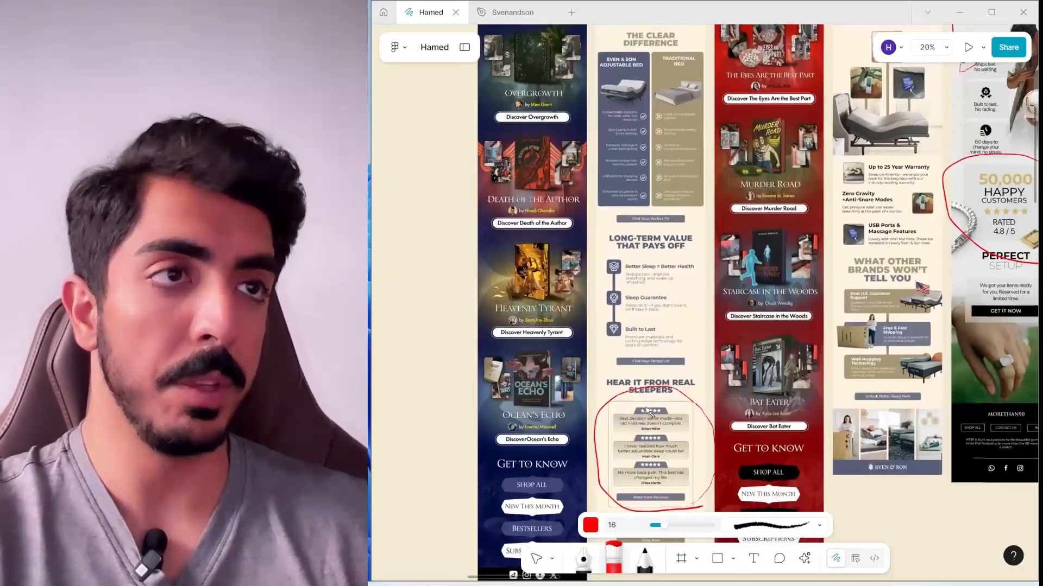
scroll(663, 433, right, 10)
scroll(826, 379, up, 1)
scroll(817, 422, up, 2)
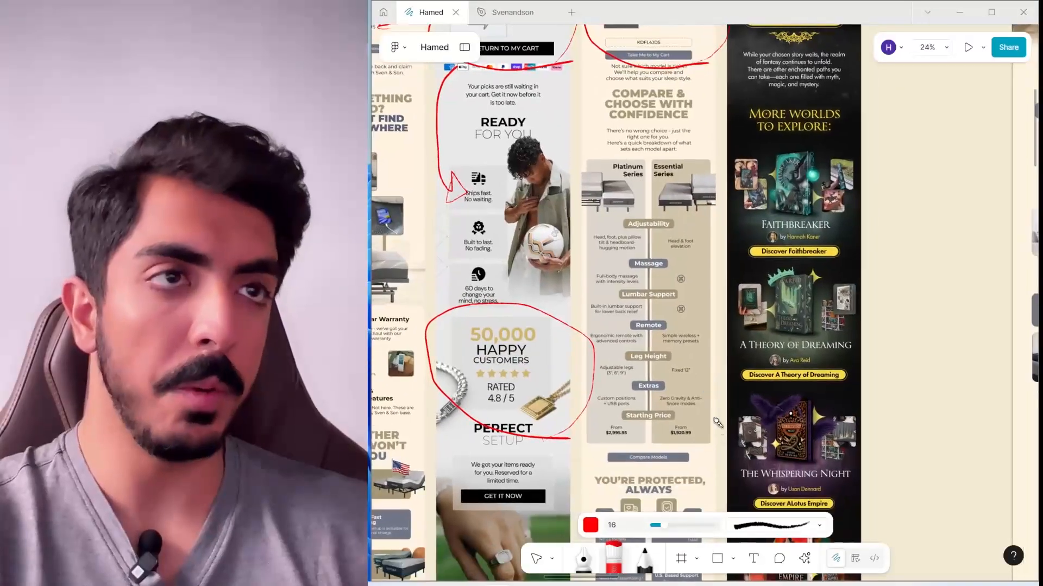
mouse_move(718, 423)
mouse_down()
mouse_move(549, 261)
mouse_move(641, 467)
mouse_move(681, 461)
mouse_up()
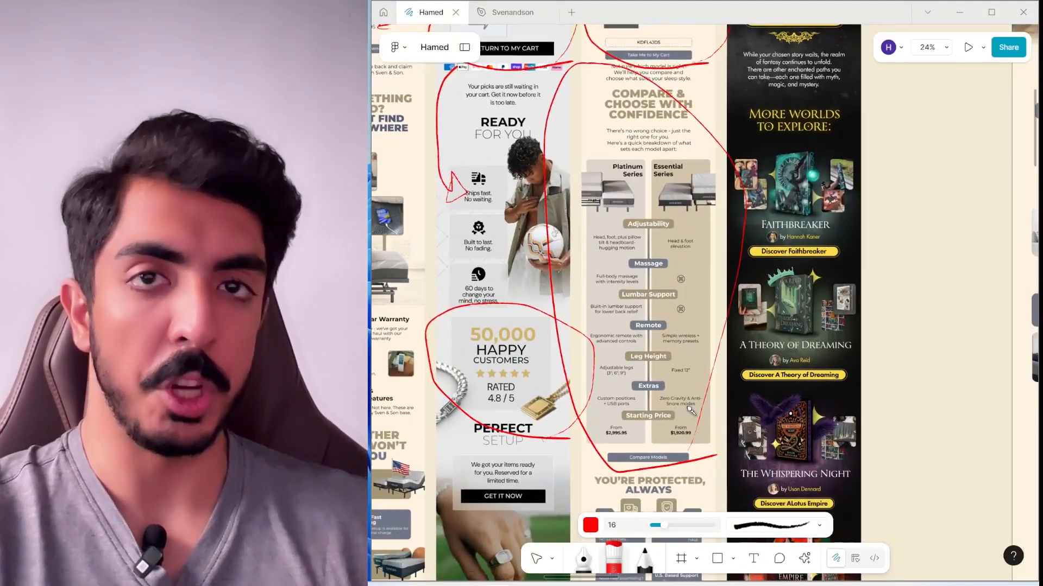
Circle the Platinum Series versus Essential Series comparison table in red, from the bed images down to the Compare Models button.
scroll(583, 295, up, 3)
scroll(740, 269, down, 1)
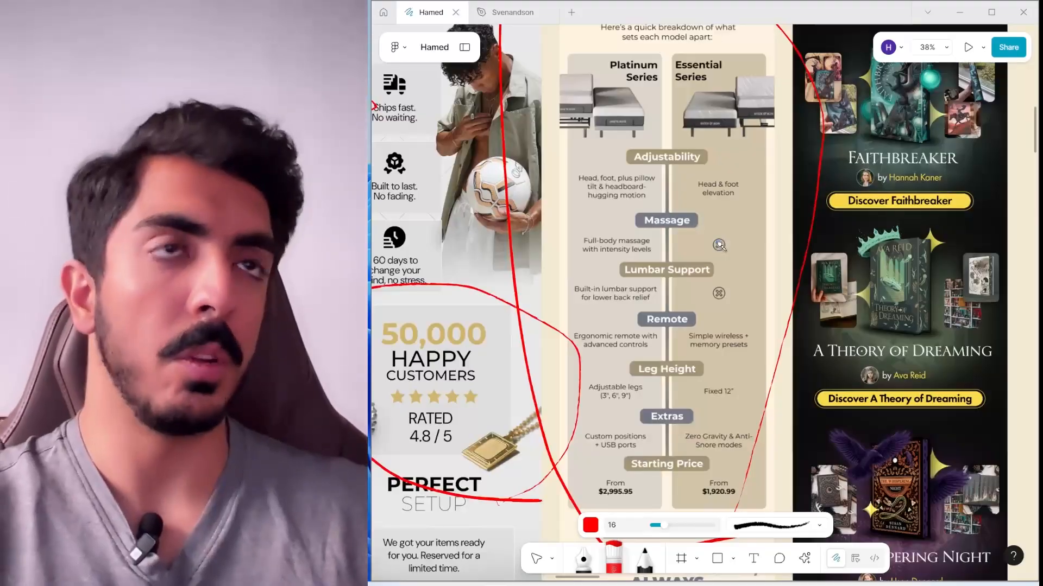
scroll(719, 245, down, 1)
scroll(840, 336, down, 3)
scroll(840, 336, up, 1)
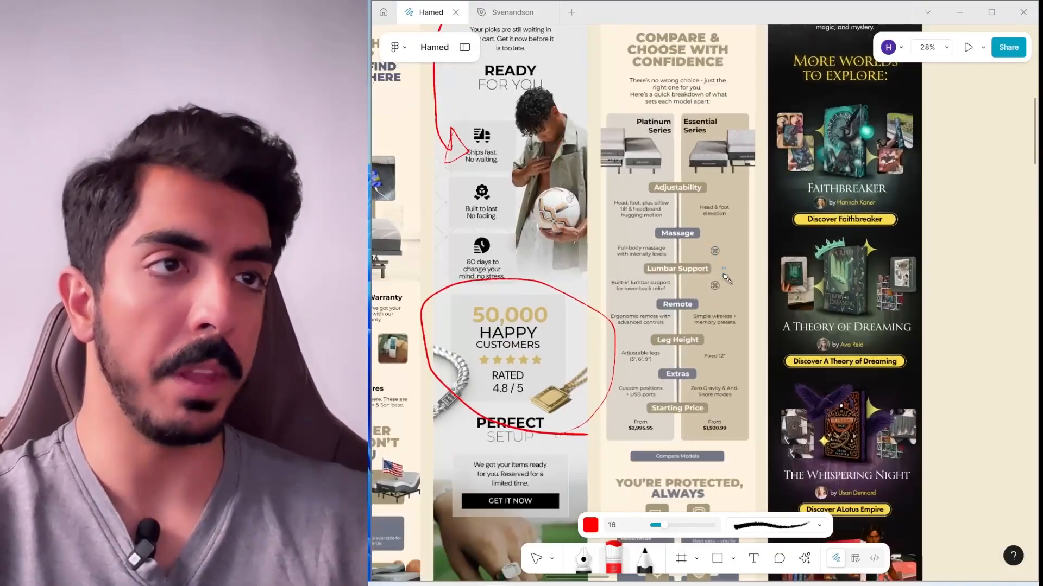
scroll(813, 392, down, 1)
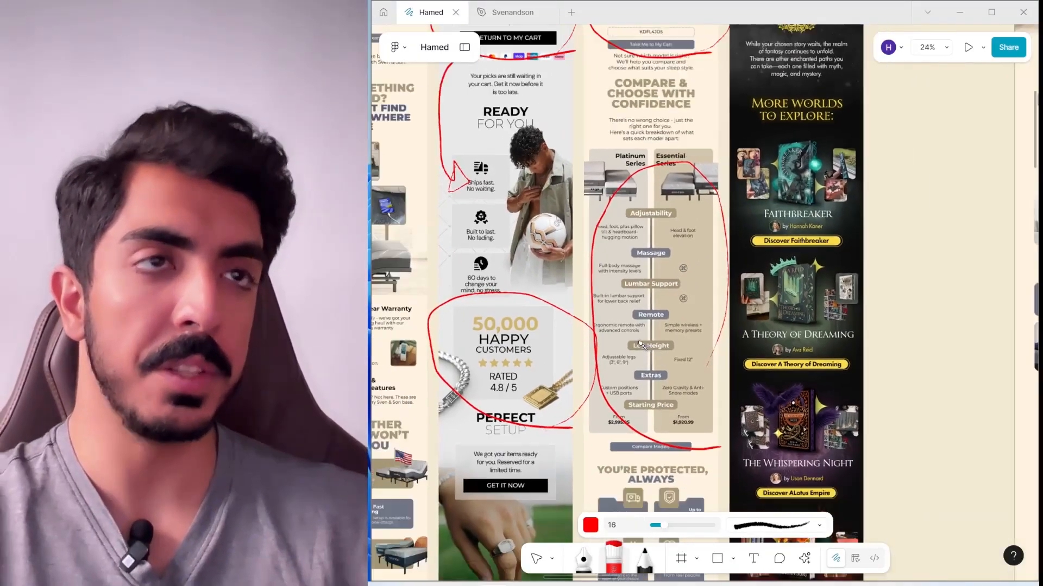
Circle the Sven & Son Adjustable Bed versus Traditional Bed table under The Clear Difference in red.
scroll(723, 344, left, 5)
scroll(722, 344, up, 2)
scroll(551, 472, left, 2)
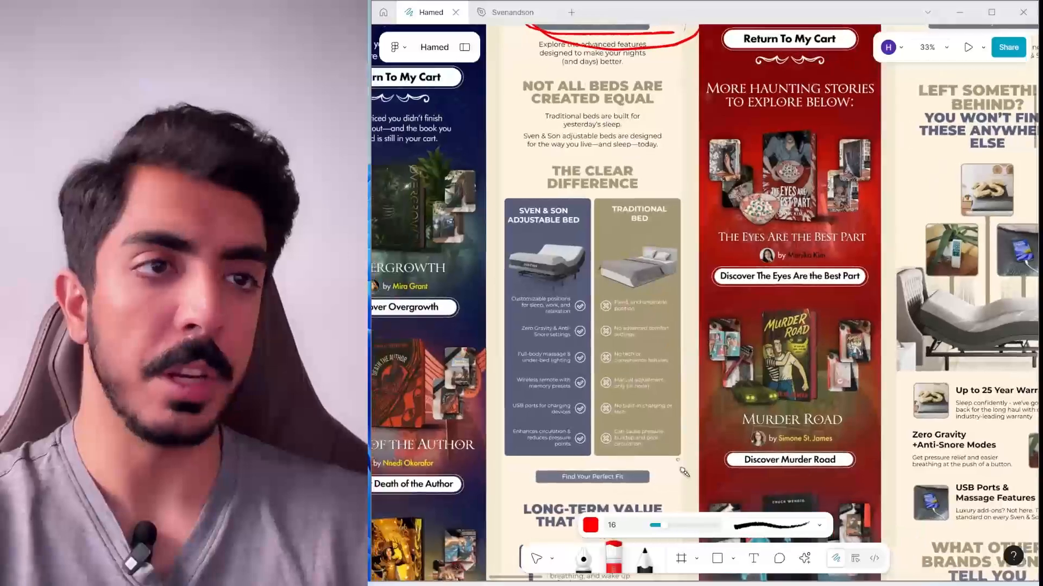
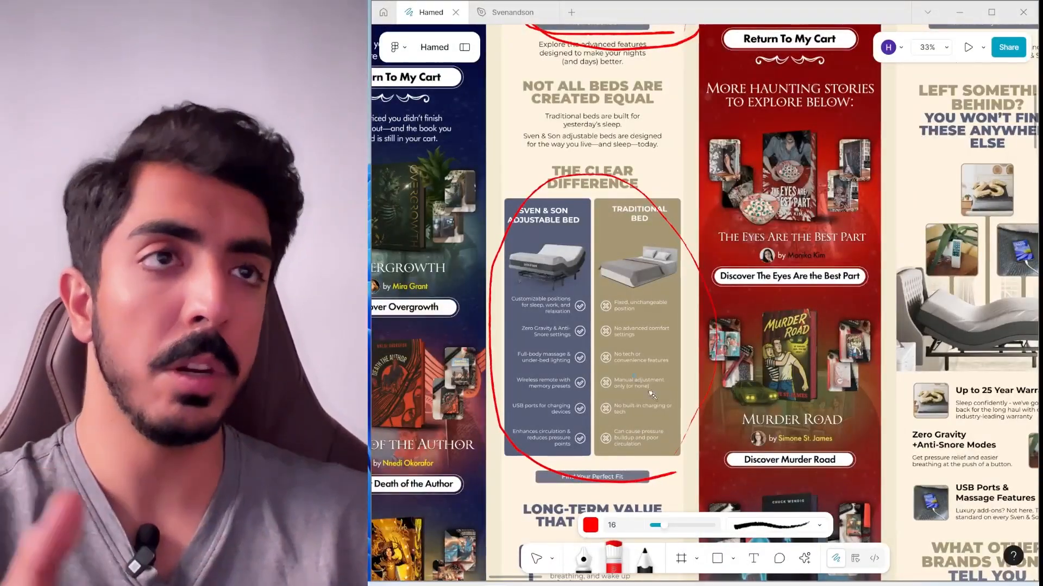
Draw red arrows pointing at the Traditional Bed and Sven & Son Adjustable Bed columns of the comparison table.
scroll(652, 395, up, 1)
scroll(672, 255, up, 2)
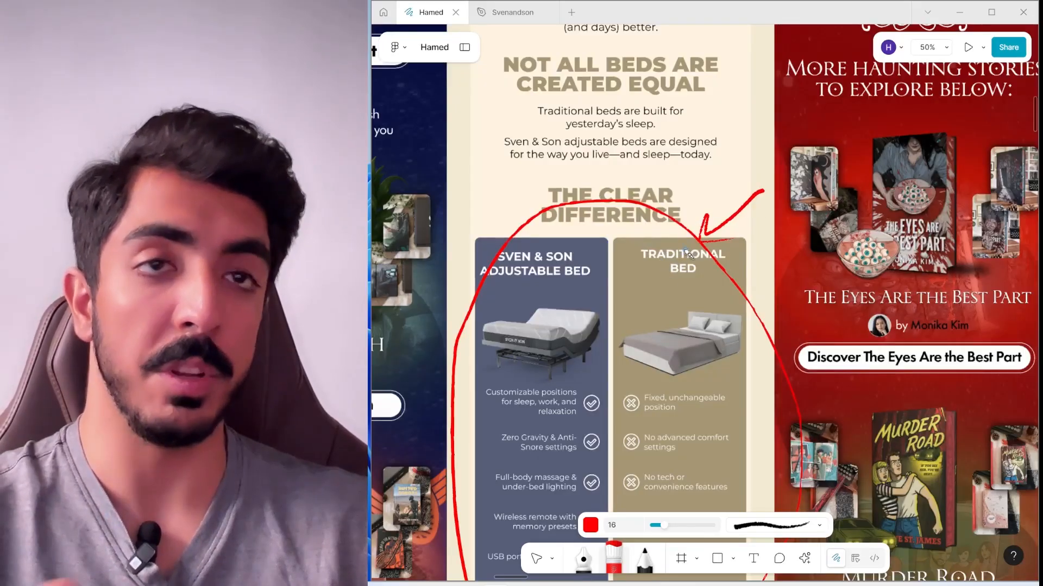
scroll(597, 244, left, 2)
scroll(536, 204, up, 1)
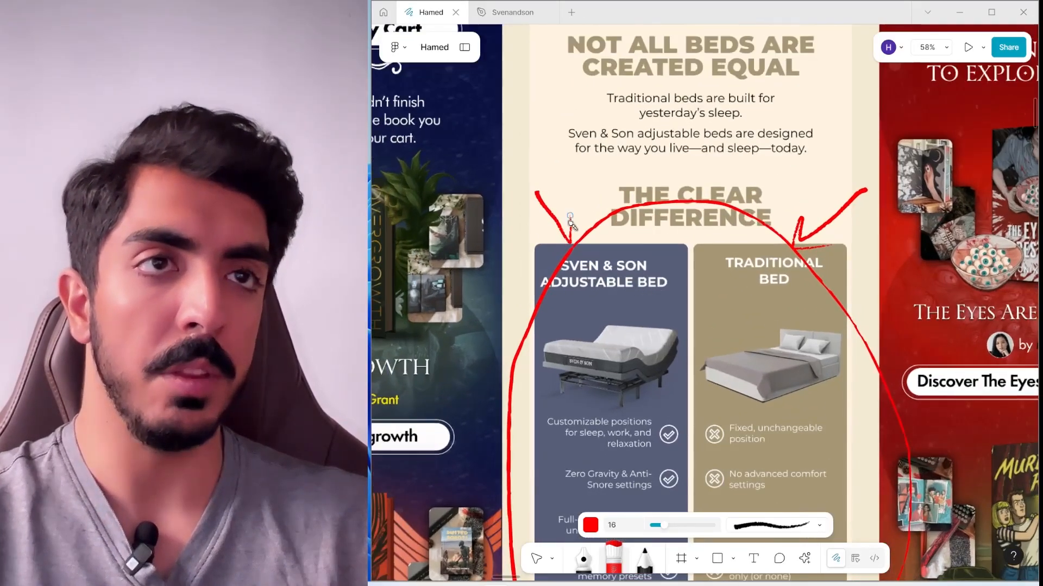
Draw short red strokes linking the checkmarks and crosses in the first three rows of the bed comparison table.
scroll(553, 248, down, 3)
scroll(651, 245, up, 1)
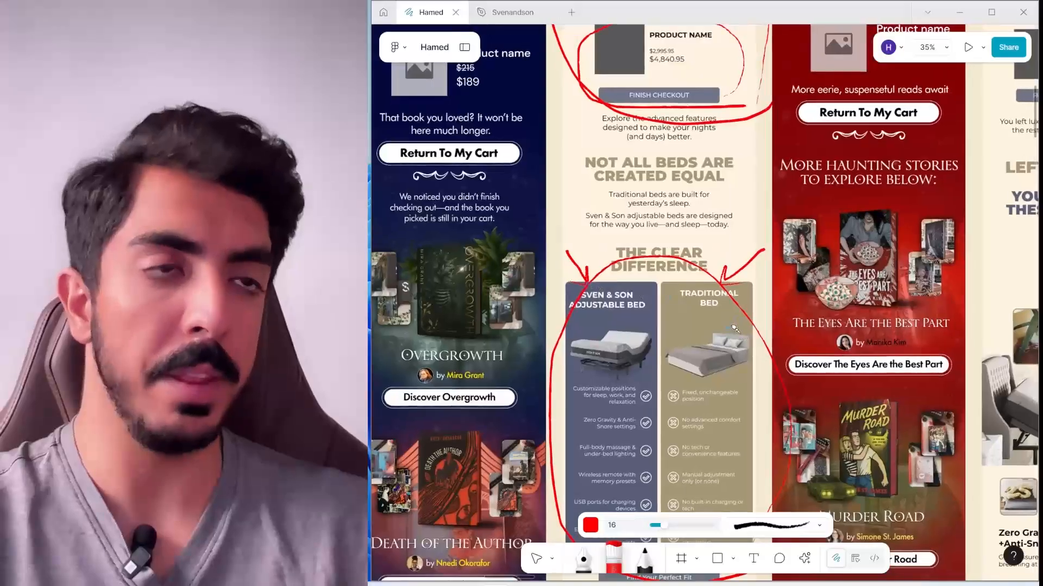
scroll(705, 238, down, 2)
scroll(705, 238, up, 5)
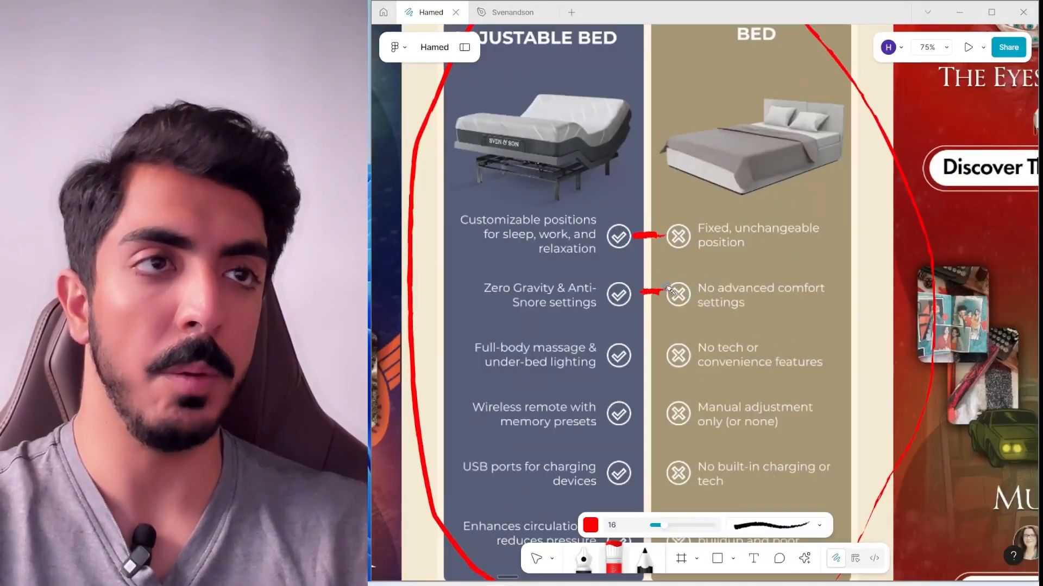
scroll(641, 354, down, 4)
scroll(705, 304, up, 1)
scroll(734, 270, up, 3)
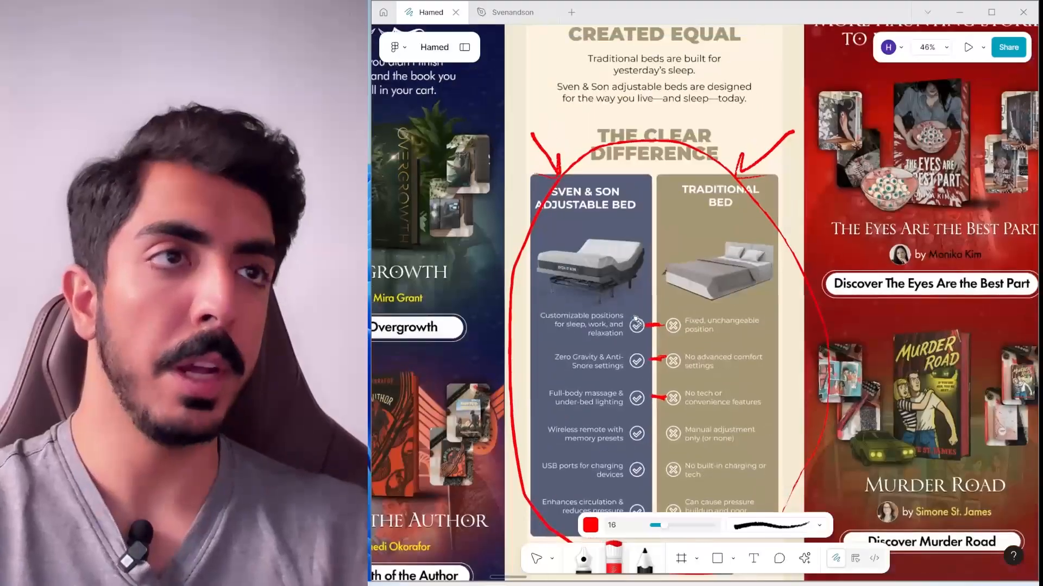
Circle the Overgrowth and Death of the Author book sections of the blue cart email in red.
scroll(735, 270, down, 5)
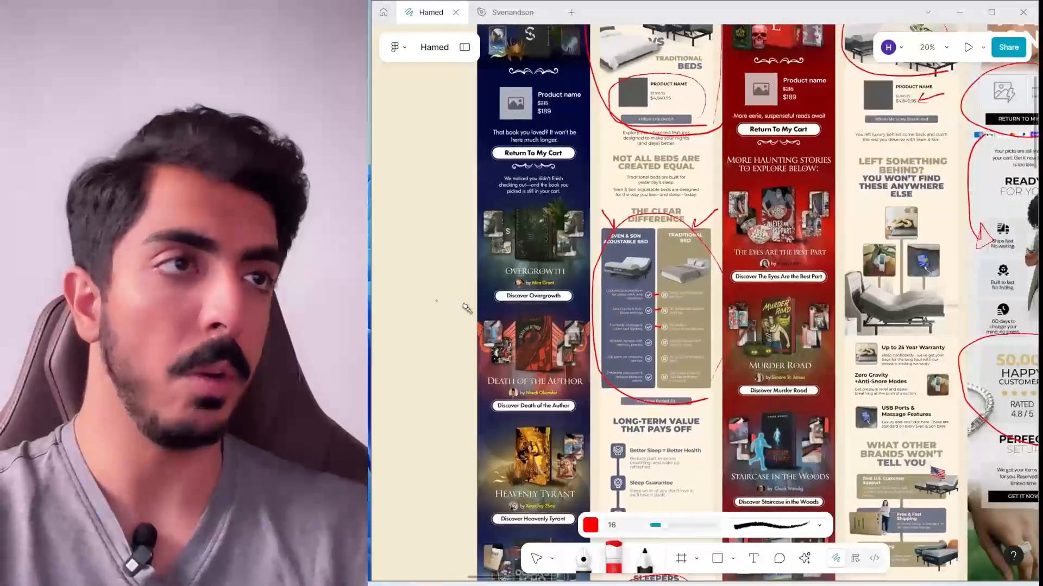
scroll(598, 337, down, 3)
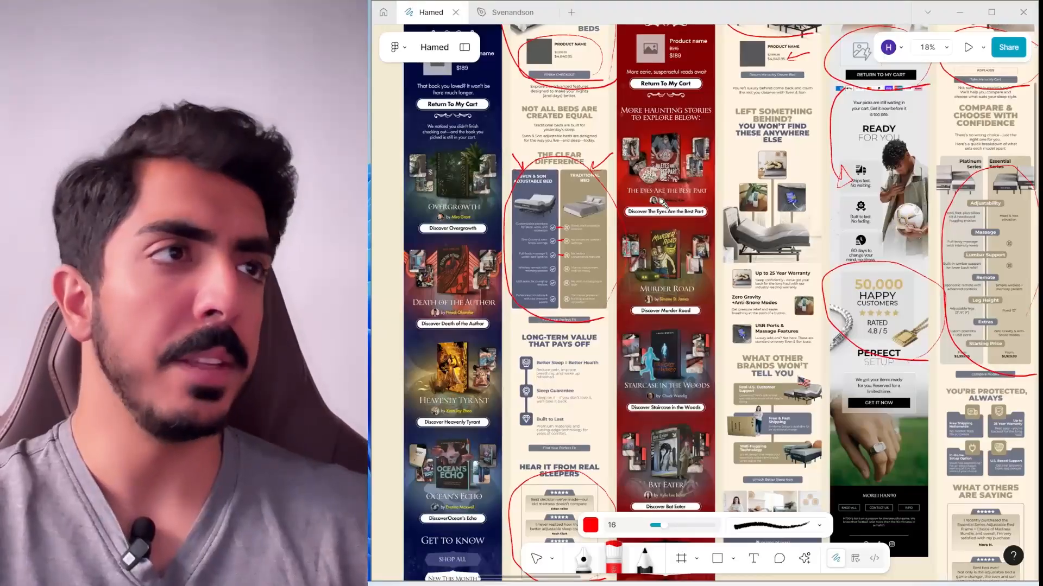
scroll(656, 205, right, 2)
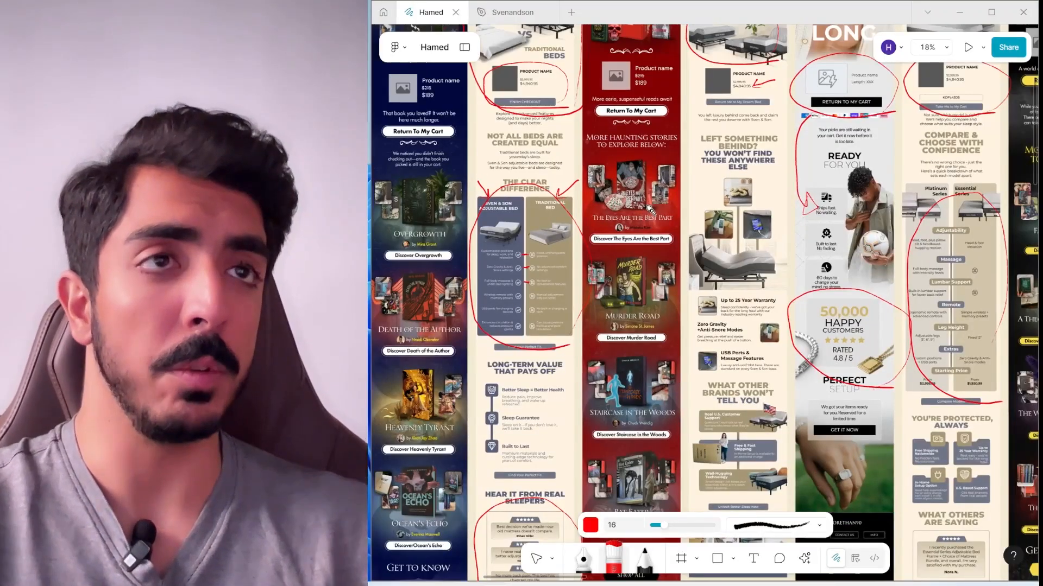
drag(708, 202, 687, 261)
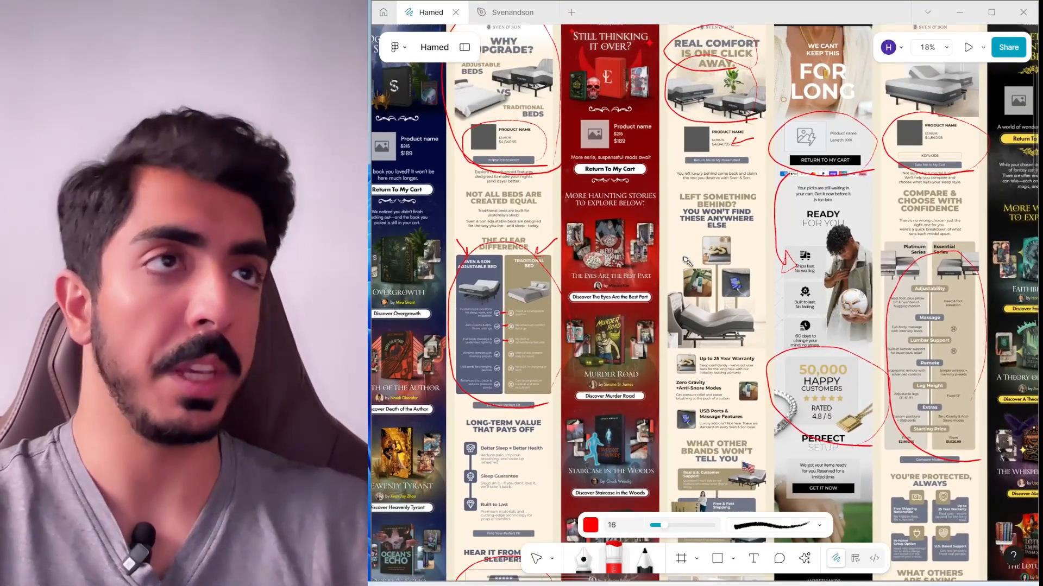
scroll(686, 261, down, 2)
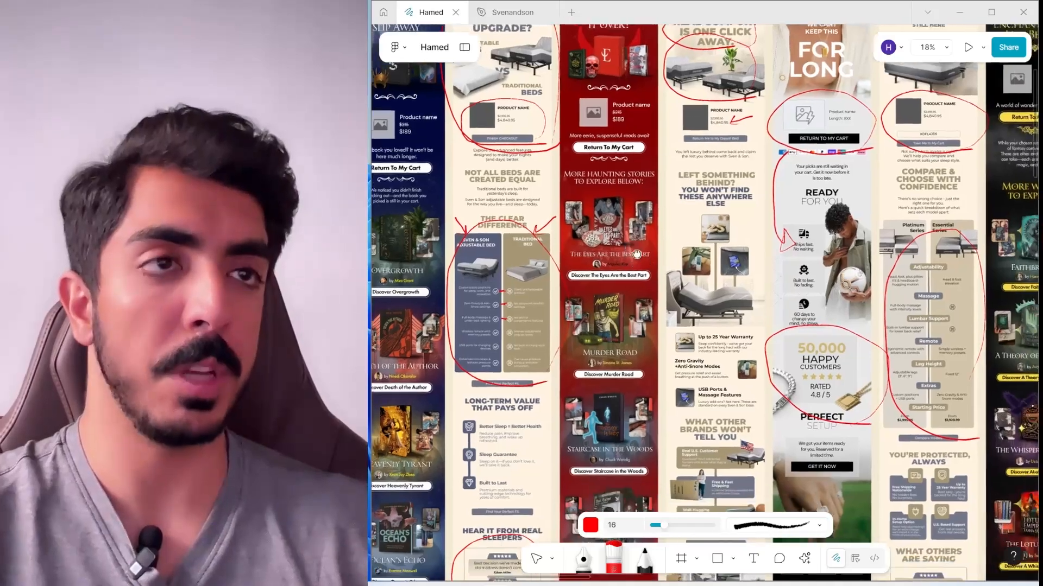
scroll(644, 250, left, 2)
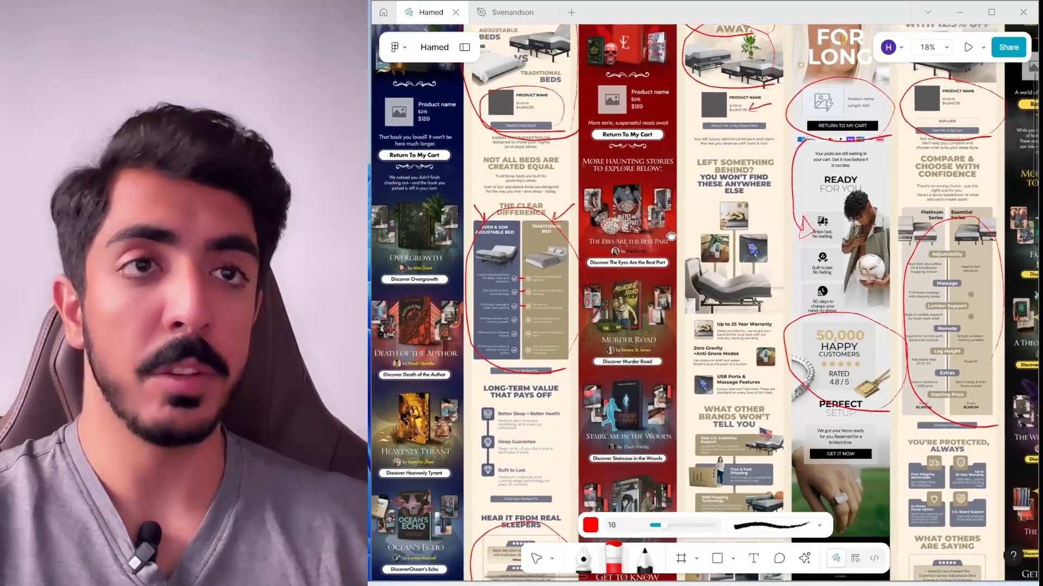
scroll(644, 250, up, 3)
scroll(672, 182, up, 2)
mouse_move(687, 366)
mouse_down()
mouse_move(595, 406)
mouse_move(539, 208)
mouse_up()
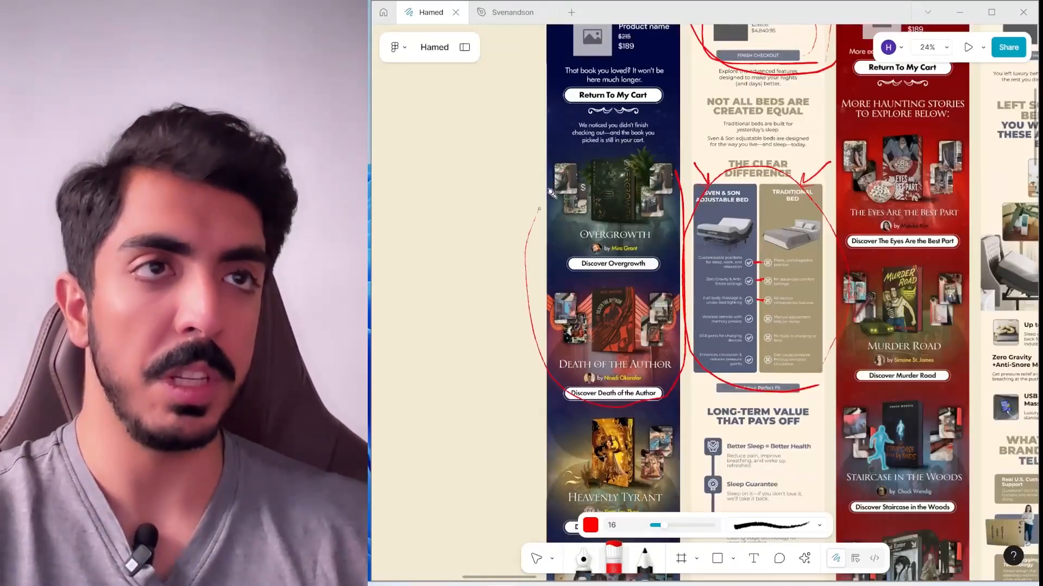
Examine the product, review and comparison sections across the book, bed and jewelry abandoned-cart emails.
scroll(662, 225, up, 4)
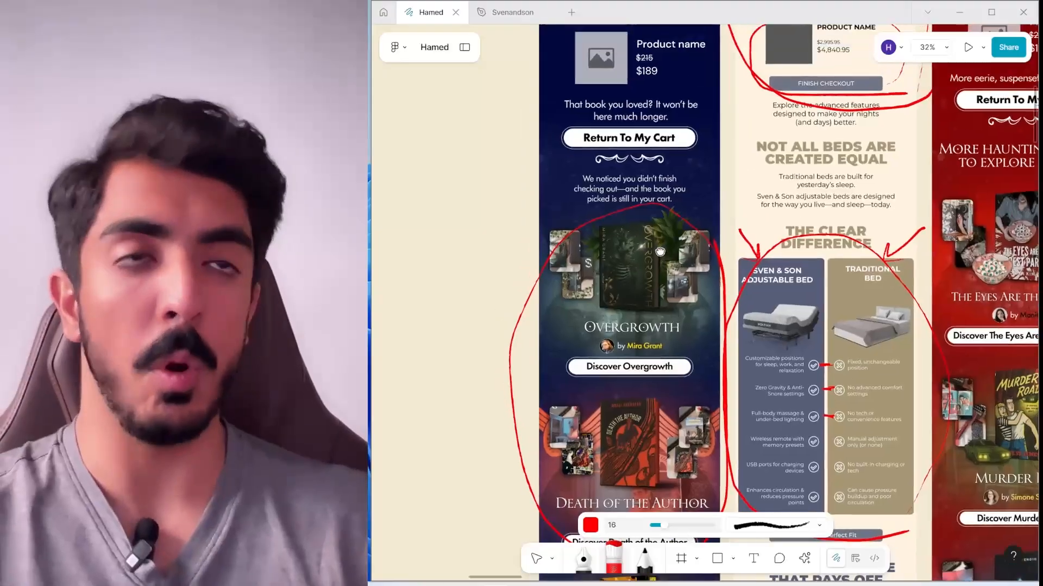
scroll(668, 266, down, 1)
scroll(690, 305, up, 3)
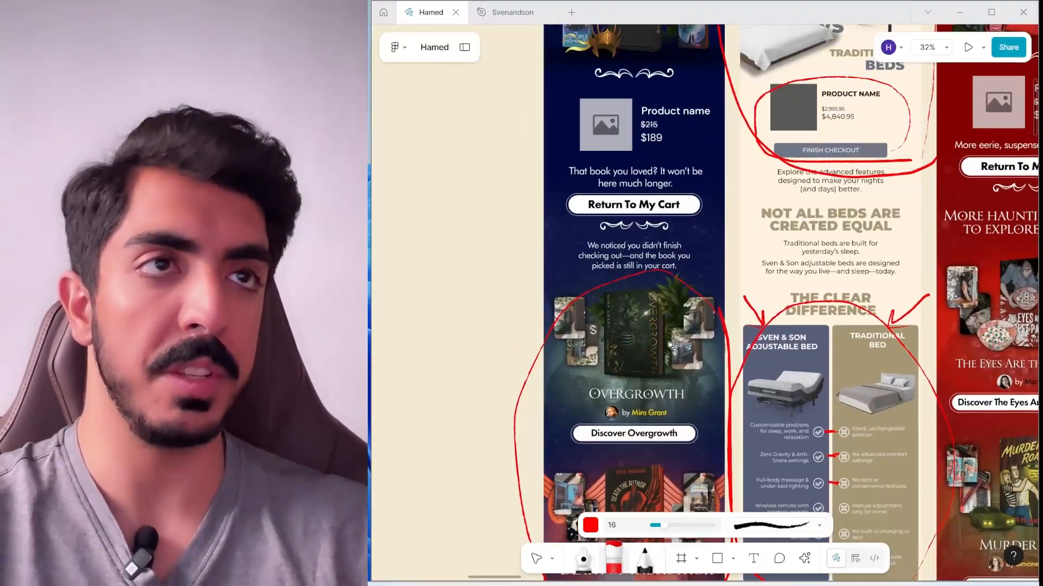
scroll(672, 346, up, 2)
scroll(665, 315, down, 10)
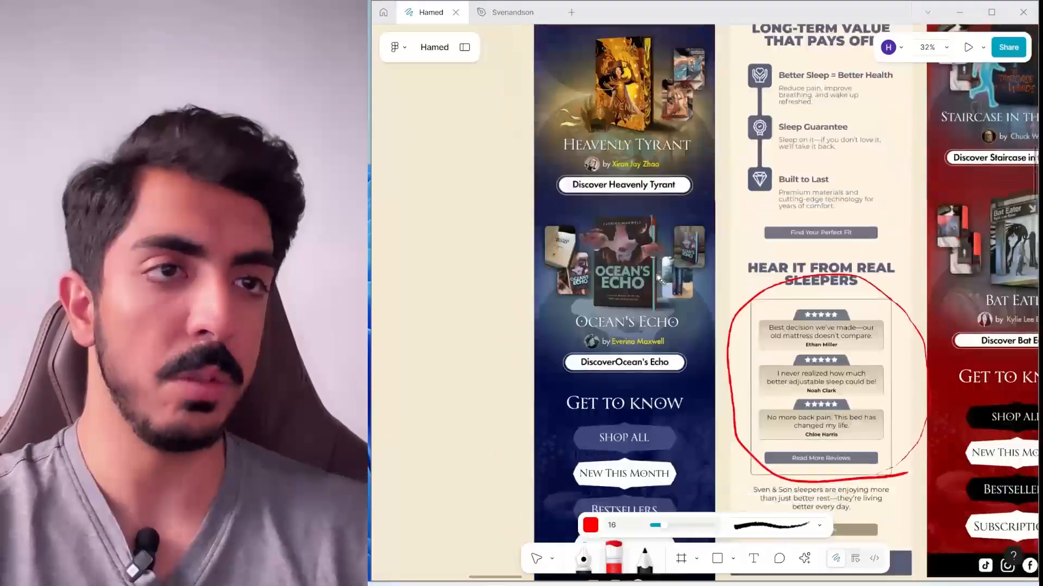
scroll(658, 279, down, 3)
scroll(598, 325, down, 5)
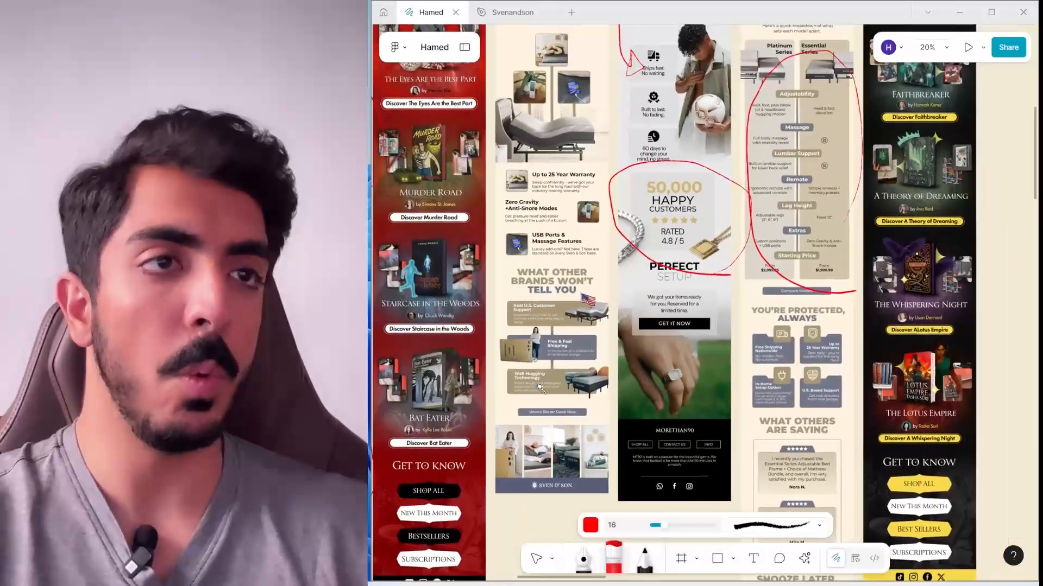
drag(702, 256, 662, 400)
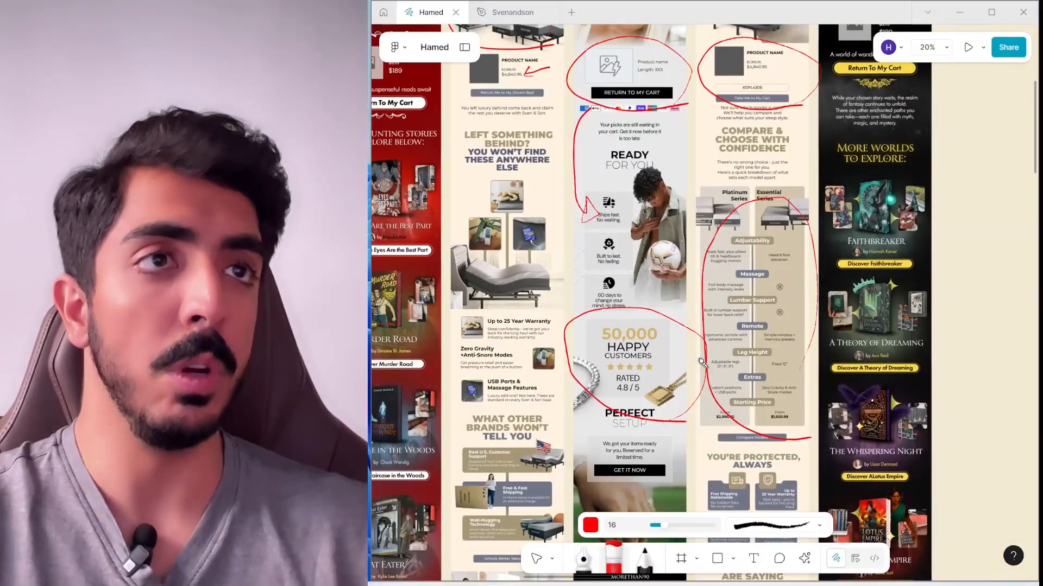
scroll(702, 363, up, 5)
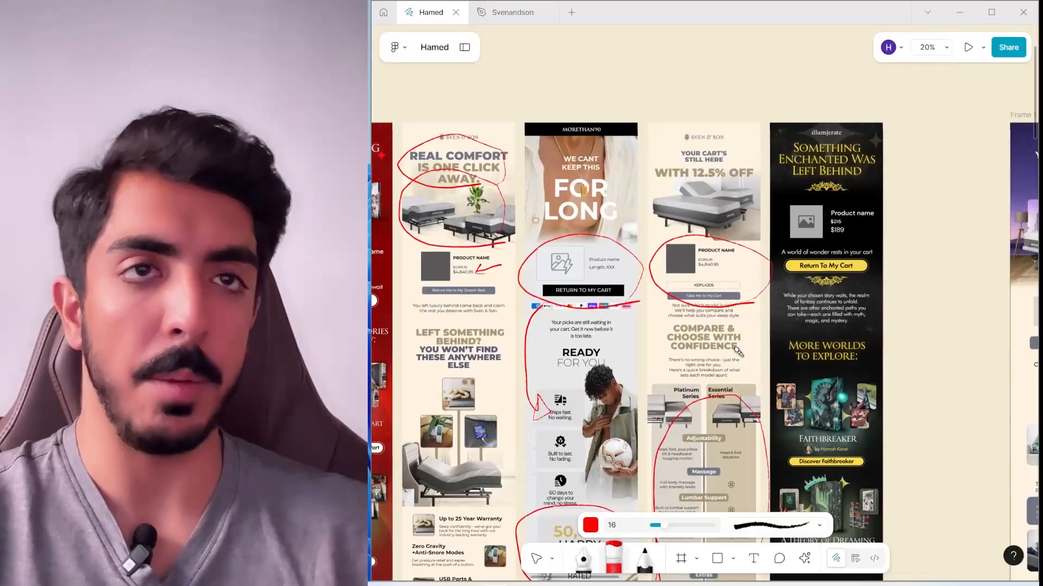
Mark the hero and checkout section of the new Sven & Son email in Frame 1 in red.
scroll(737, 350, right, 4)
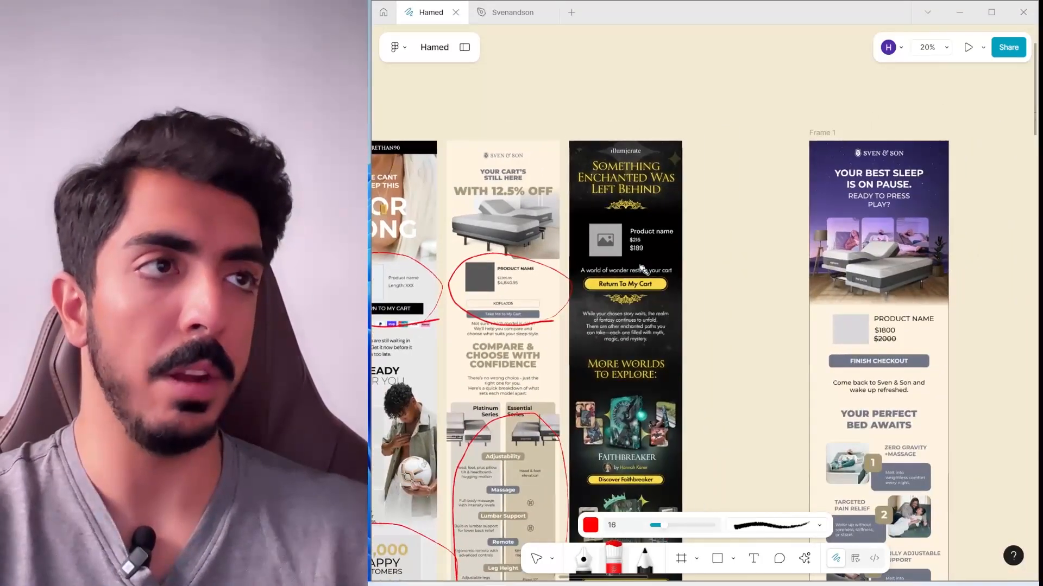
scroll(630, 273, right, 2)
scroll(763, 285, up, 2)
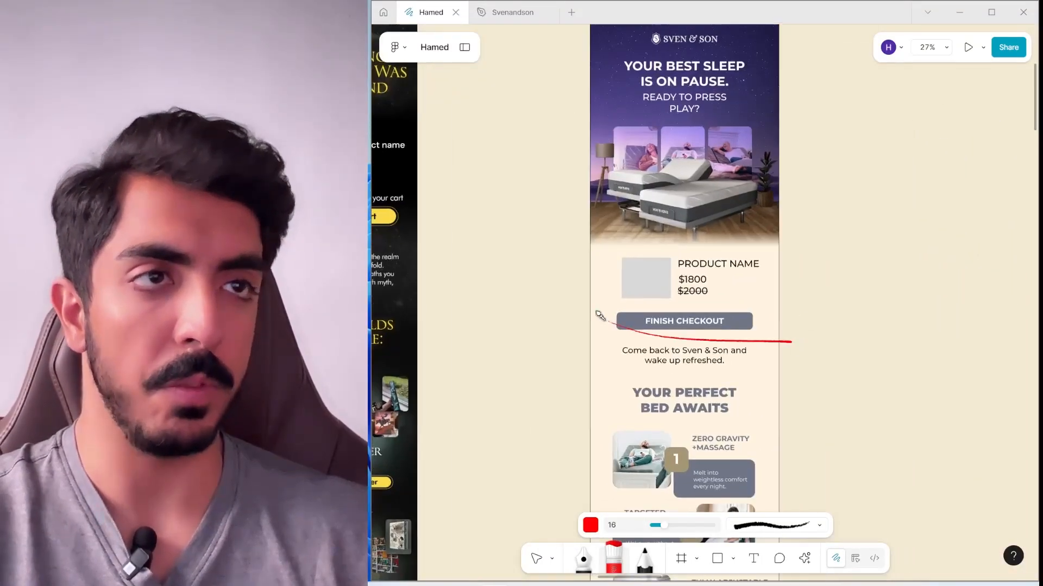
Select the new Sven & Son email frame at the empty space under the Hear From Our Customers heading.
scroll(738, 304, down, 10)
key(v)
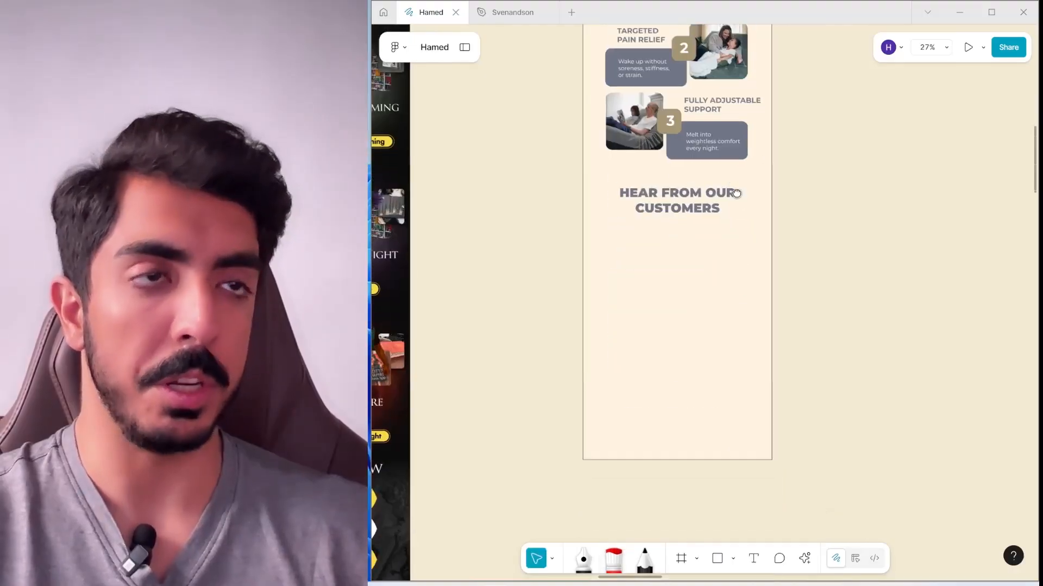
scroll(722, 326, up, 2)
scroll(712, 429, down, 2)
click(711, 428)
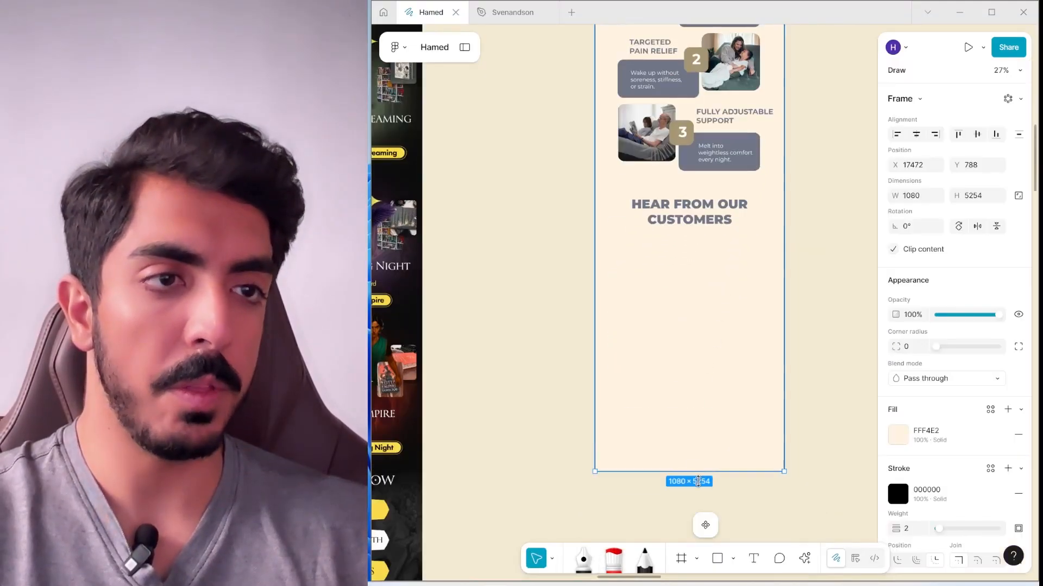
scroll(776, 415, up, 1)
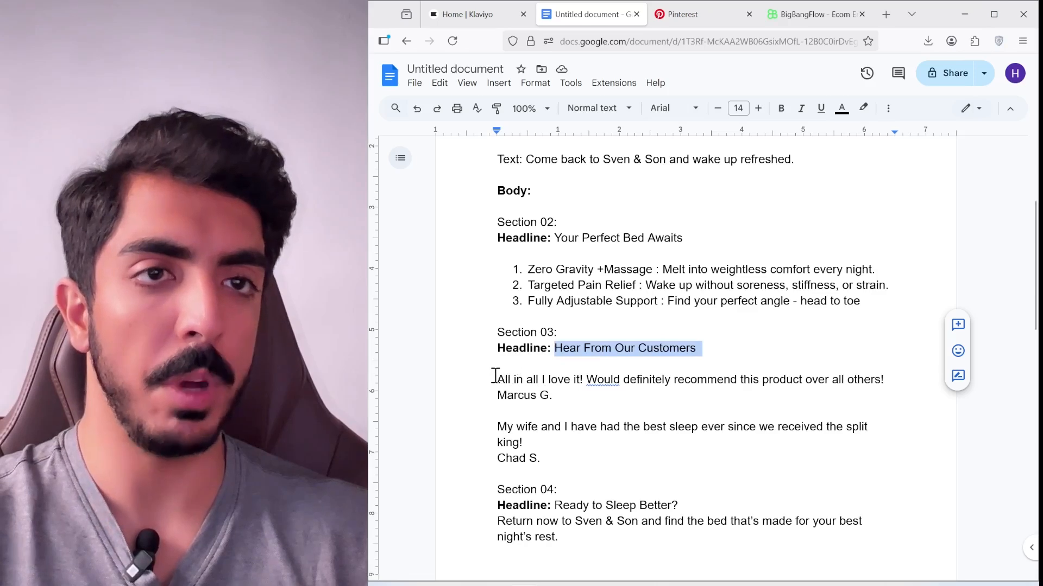
Copy the first customer testimonial and its author line from Section 03 of the Google Docs copy document.
drag(495, 376, 554, 395)
right_click(553, 396)
click(603, 274)
key(alt+Tab)
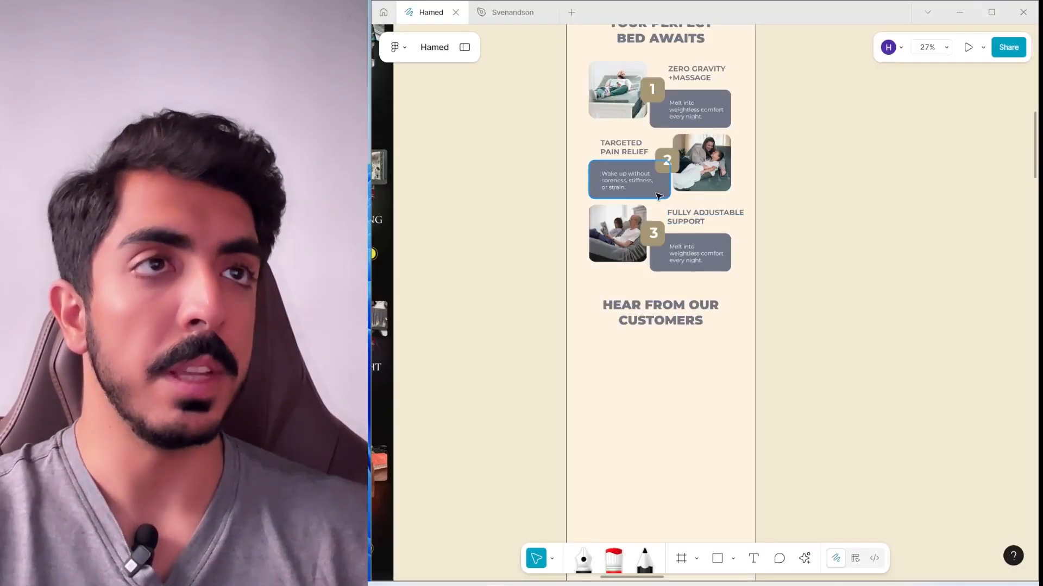
Paste the testimonial under the Hear From Our Customers heading, colour it black (000000) and widen its text box to 574.
click(622, 184)
key(ctrl+v)
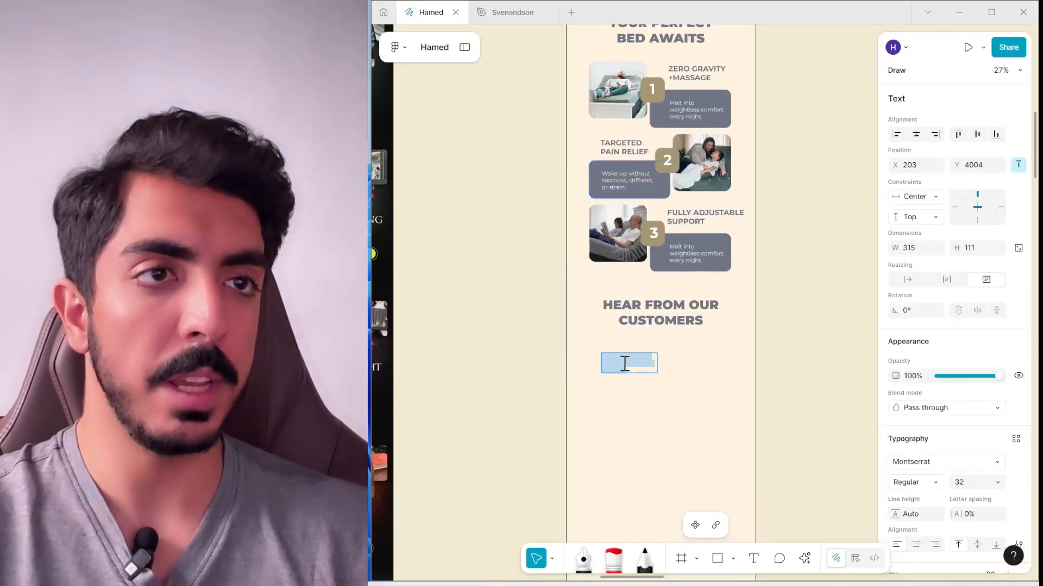
scroll(624, 360, up, 3)
key(Return)
scroll(974, 458, down, 3)
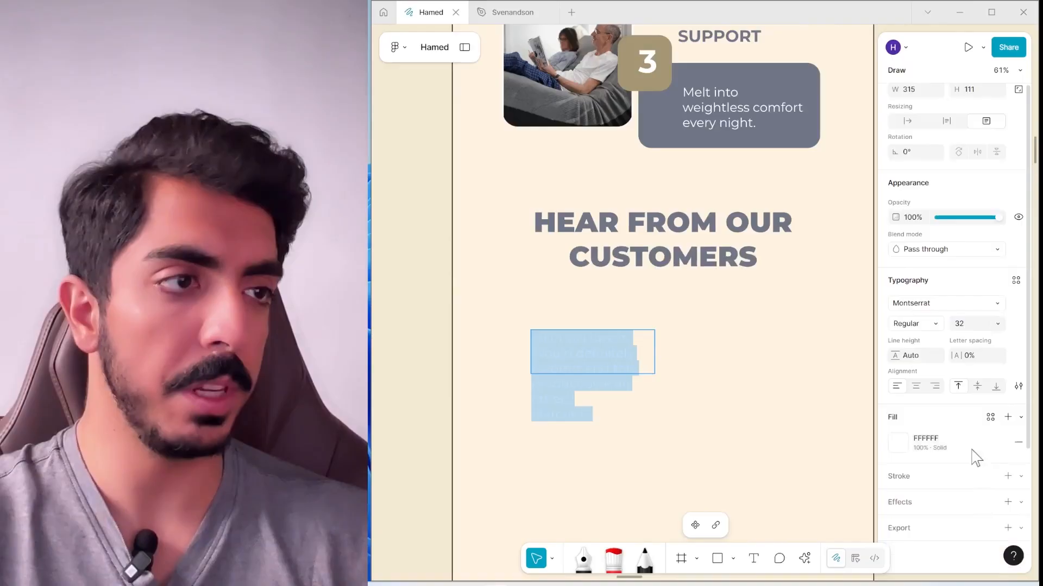
click(897, 442)
click(736, 417)
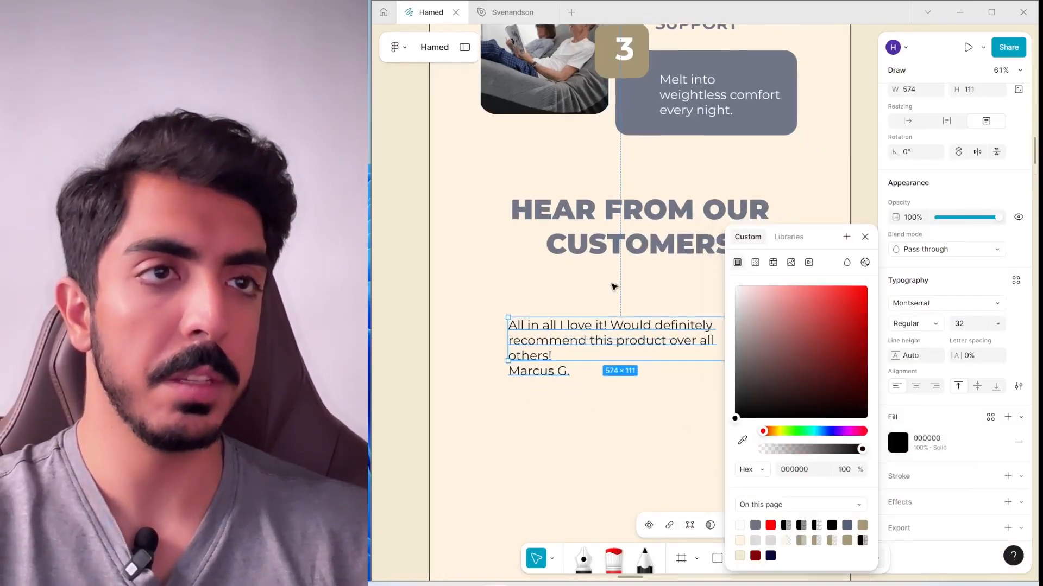
Duplicate the grey rounded rectangle from the benefits section behind the testimonial text and size it to 635 × 258.
scroll(612, 287, down, 3)
click(655, 183)
drag(655, 183, 766, 376)
scroll(692, 314, up, 3)
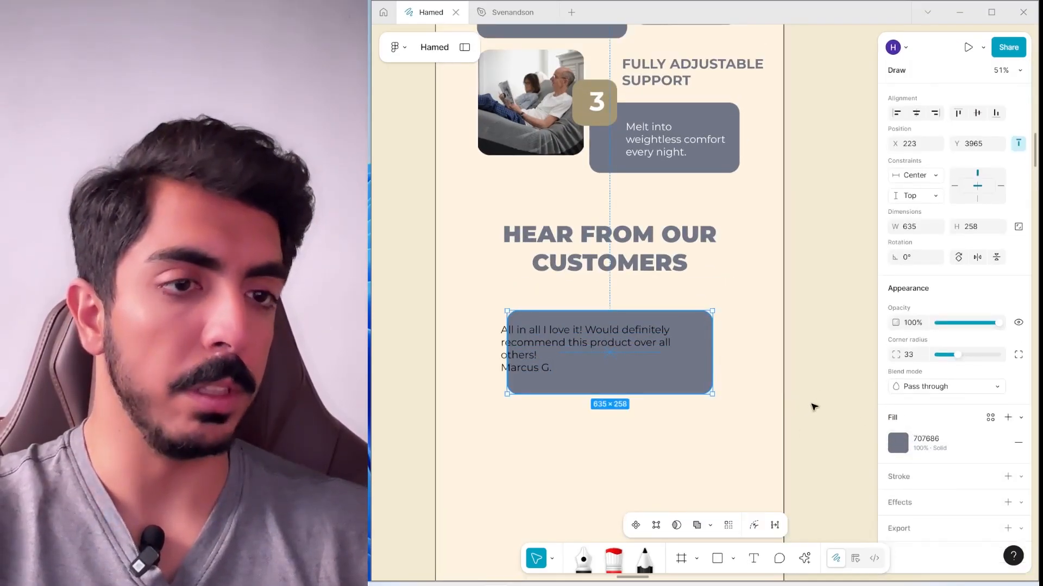
Change the review card's fill to a linear gradient and set its first stop to A79775, sampled from the number badge.
click(898, 443)
scroll(869, 474, up, 1)
click(755, 263)
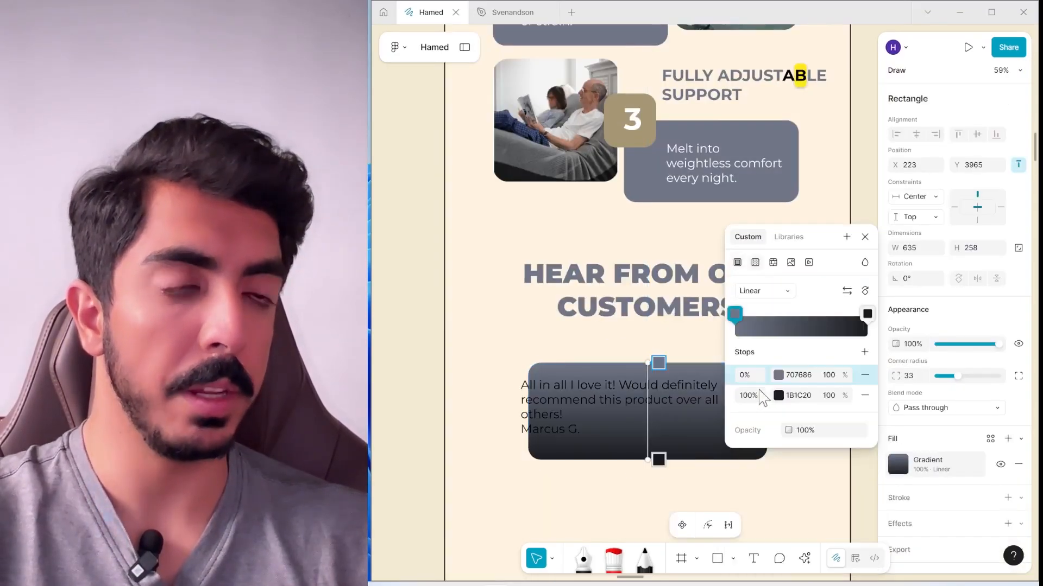
click(778, 375)
click(589, 439)
click(646, 130)
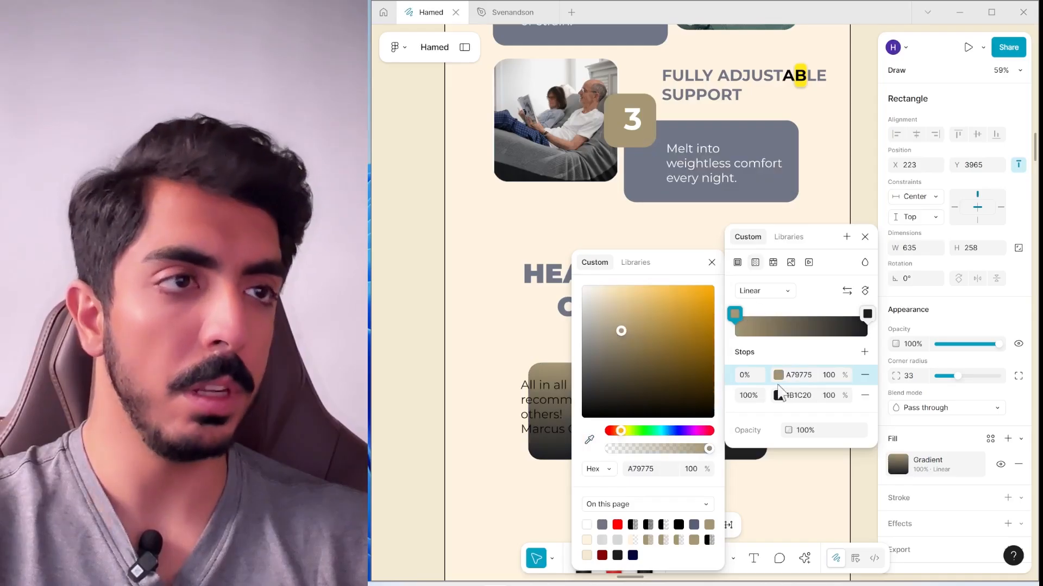
Set the card gradient's second stop to A79775 at 16% opacity and the first stop's opacity to 83%.
click(745, 395)
click(591, 438)
click(778, 374)
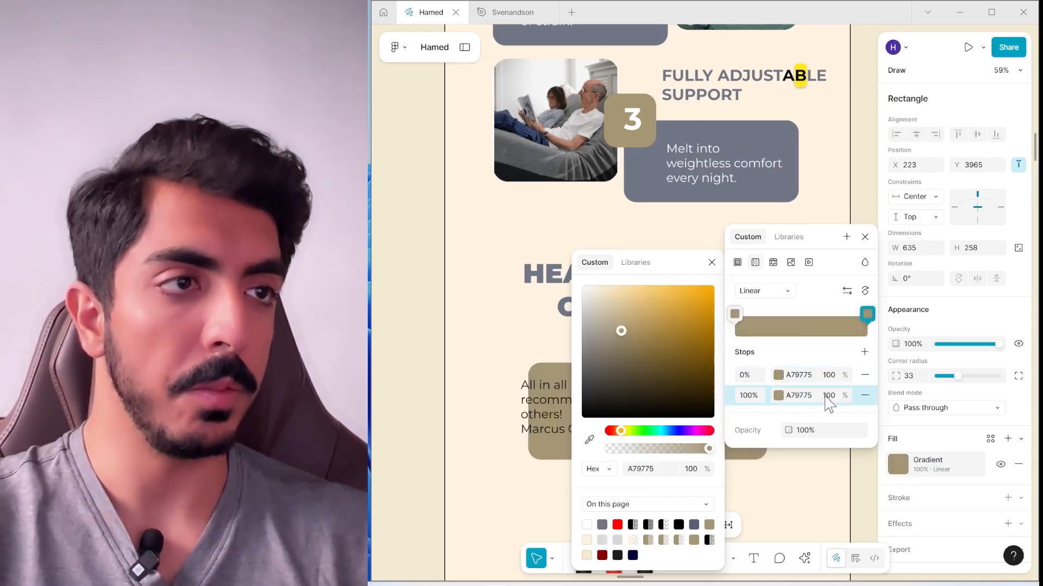
drag(834, 395, 731, 399)
drag(829, 375, 817, 375)
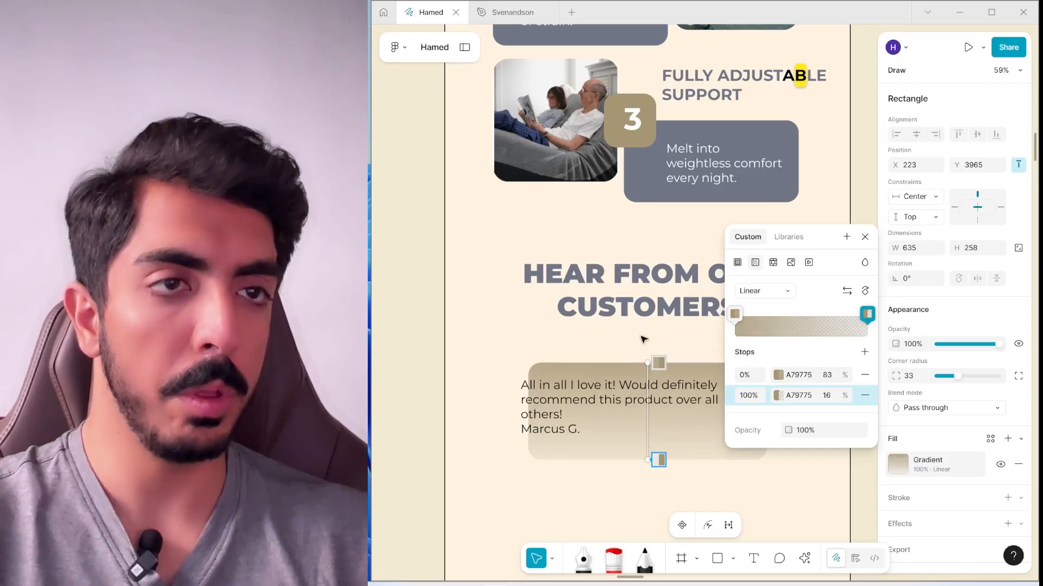
Centre the testimonial text box horizontally on the review card and centre-align its text.
scroll(644, 340, up, 2)
click(527, 312)
click(524, 313)
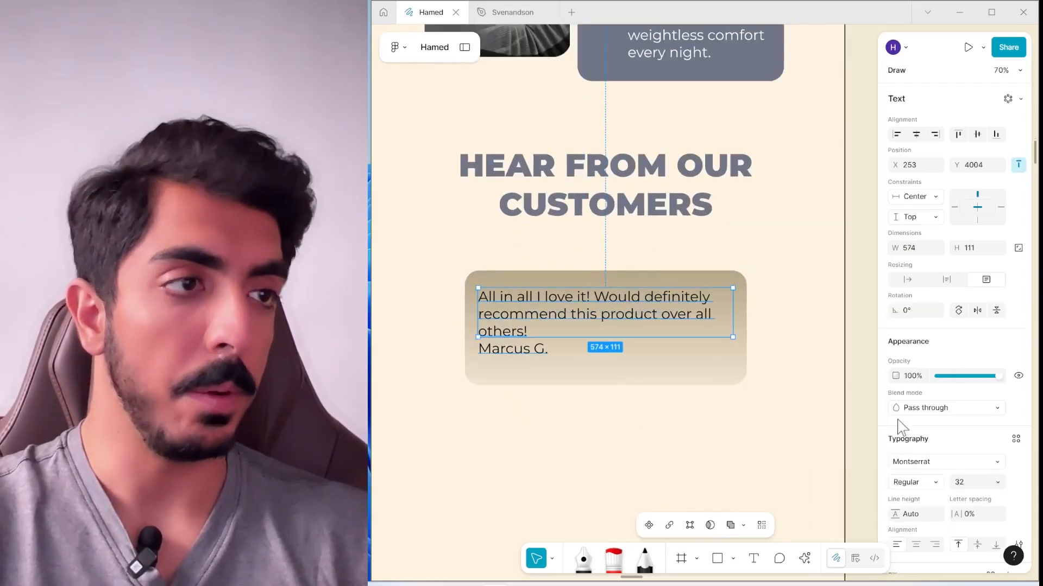
scroll(901, 434, down, 2)
click(918, 480)
scroll(929, 272, up, 2)
key(Escape)
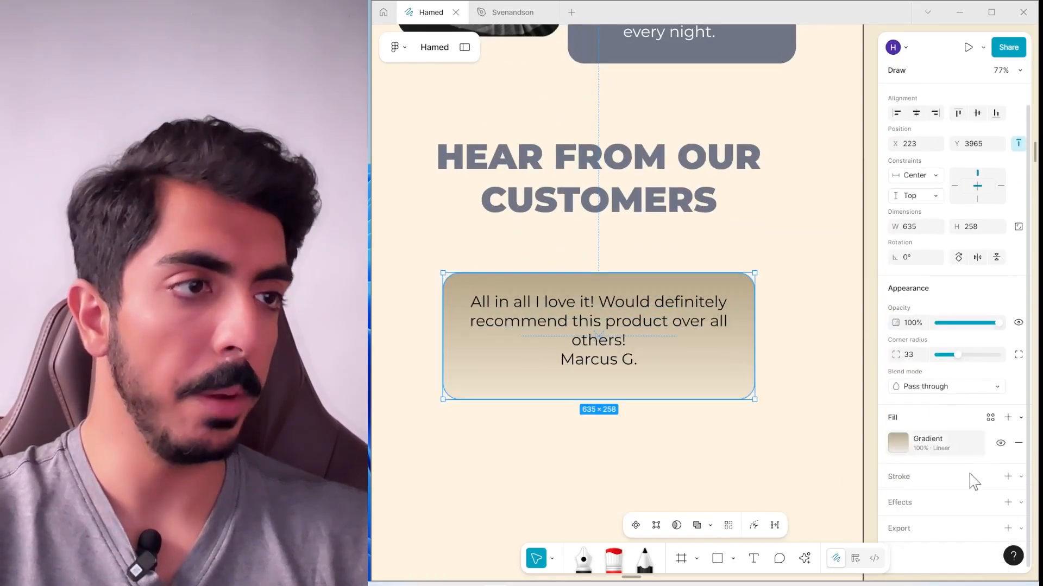
Add a 707686 stroke with a weight of 2 to the review card.
click(1007, 477)
click(897, 503)
click(742, 439)
click(779, 82)
scroll(768, 105, down, 3)
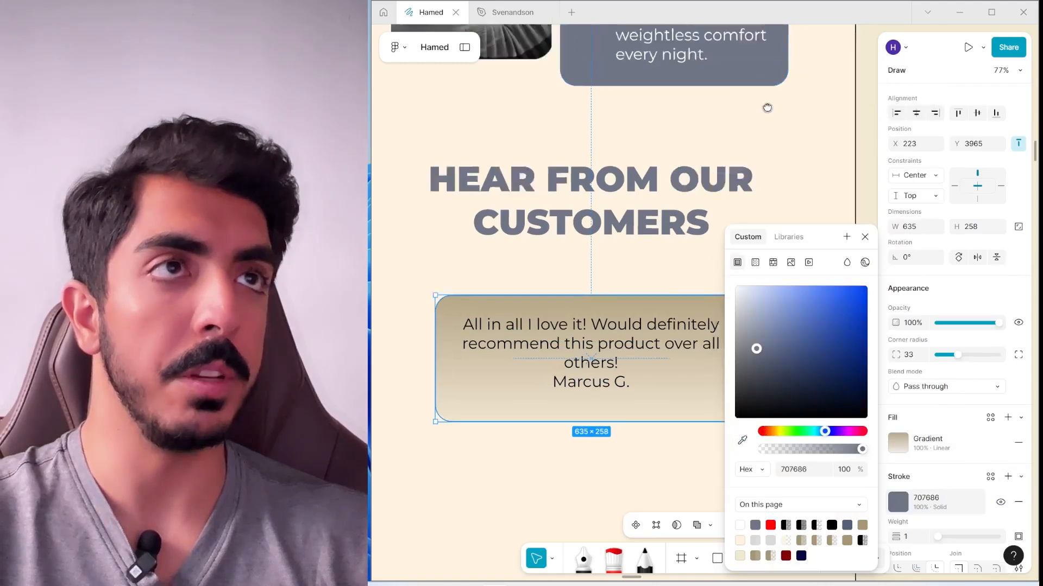
click(811, 133)
click(690, 318)
scroll(690, 318, up, 3)
scroll(919, 426, down, 1)
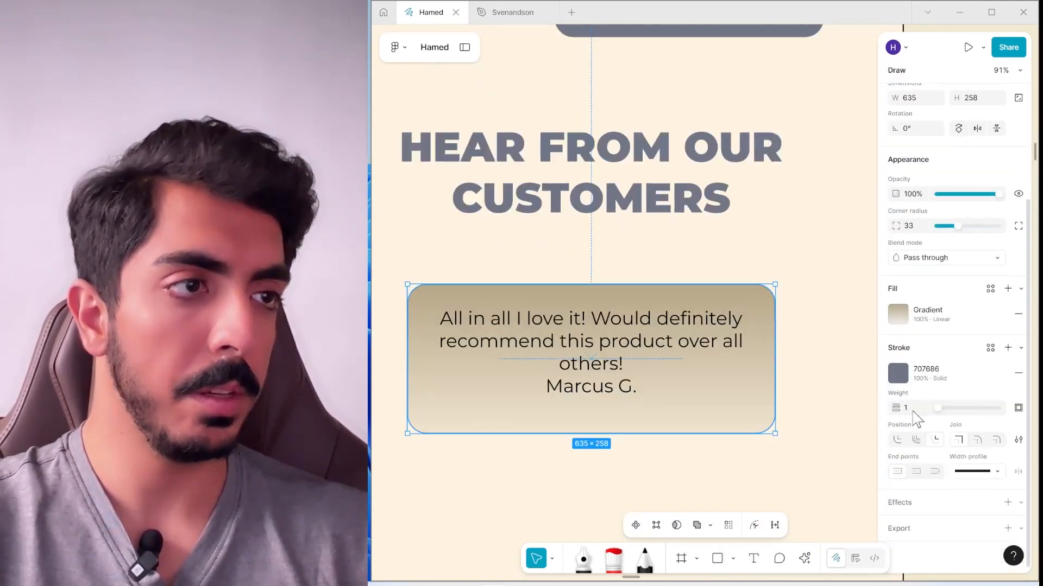
click(906, 408)
key(Up)
scroll(592, 331, down, 3)
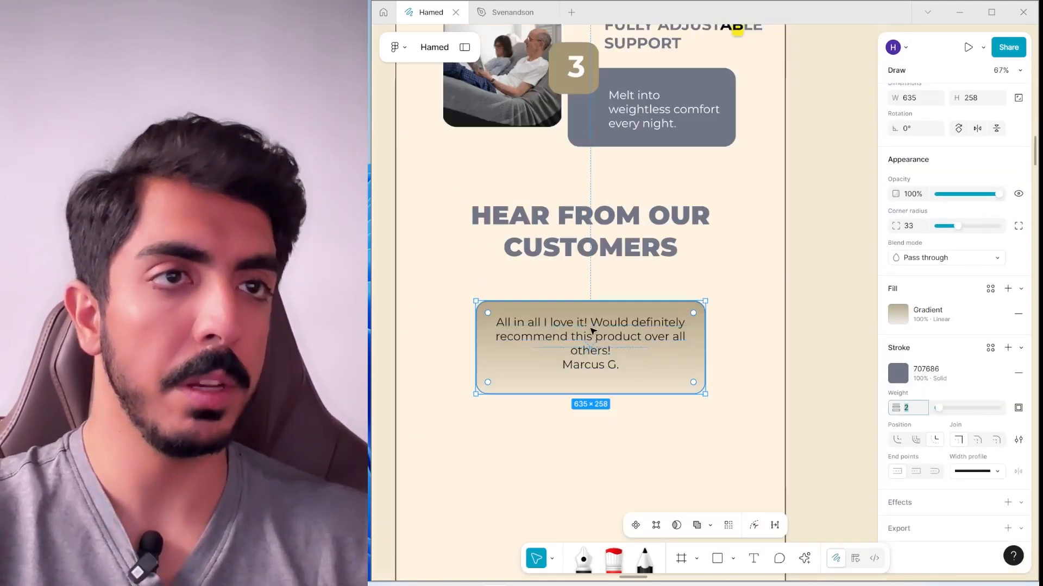
Create a smaller 283 × 74 copy of the card centred on its upper edge, with a corner radius of 17.
click(752, 340)
scroll(562, 279, up, 5)
drag(640, 340, 633, 298)
scroll(631, 271, up, 3)
scroll(524, 309, up, 4)
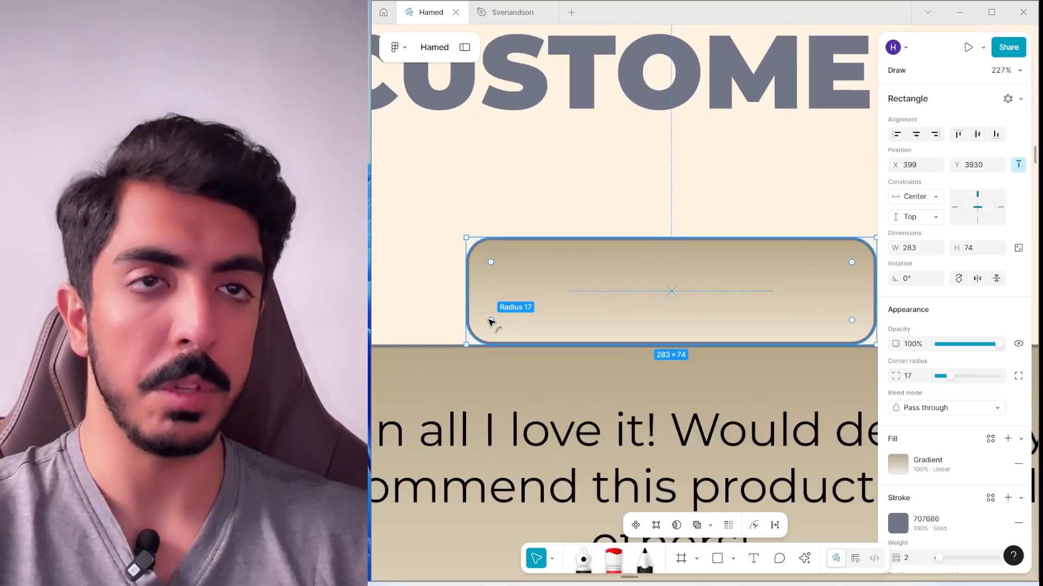
Square off the lower corners of the small tab above the card and reduce its height to 51.
scroll(679, 342, right, 2)
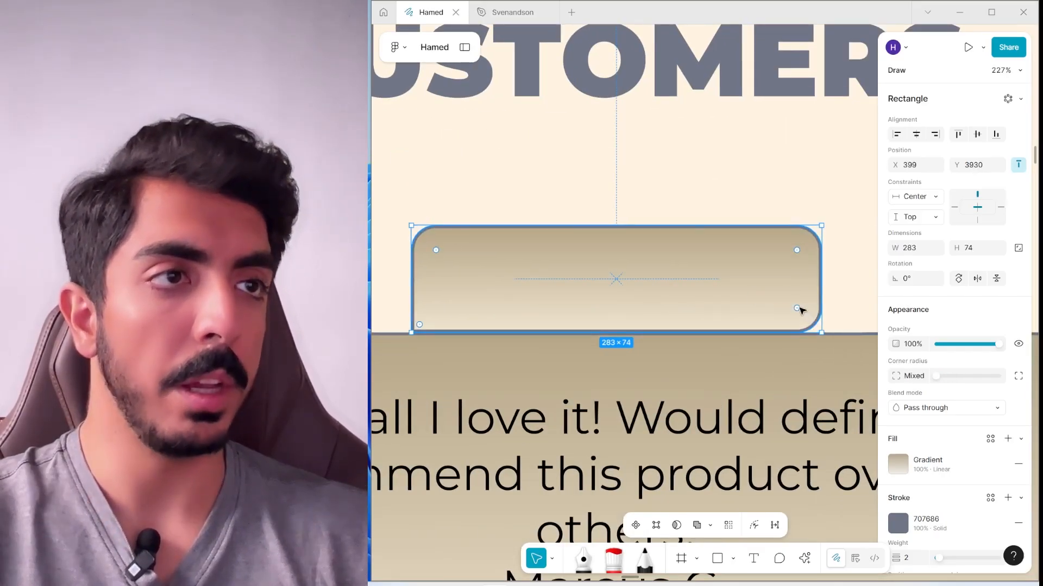
drag(797, 308, 846, 373)
drag(640, 222, 644, 259)
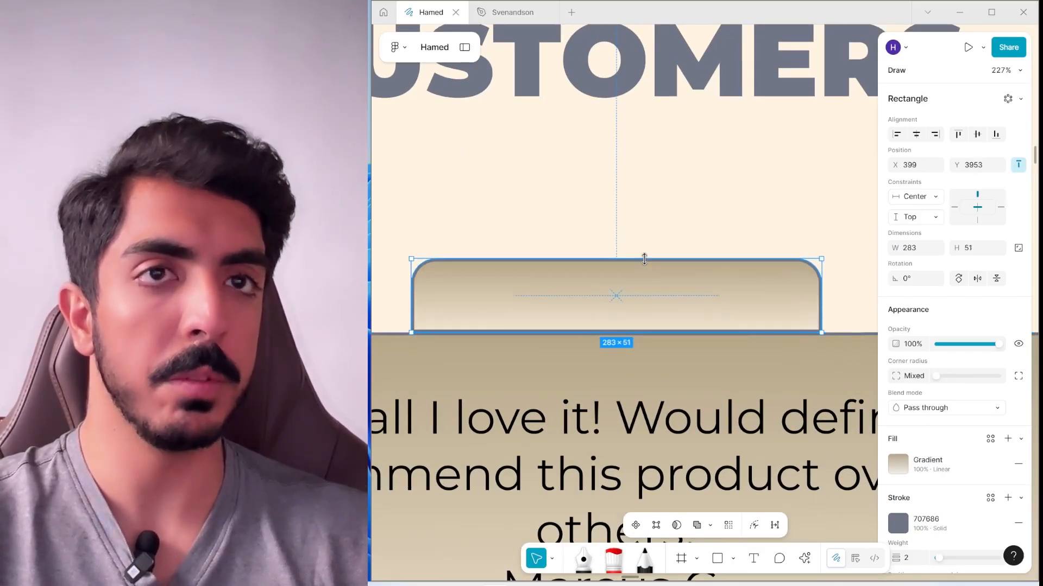
Remove the small tab's stroke and give it a solid fill in the slate grey of the benefit boxes.
click(898, 464)
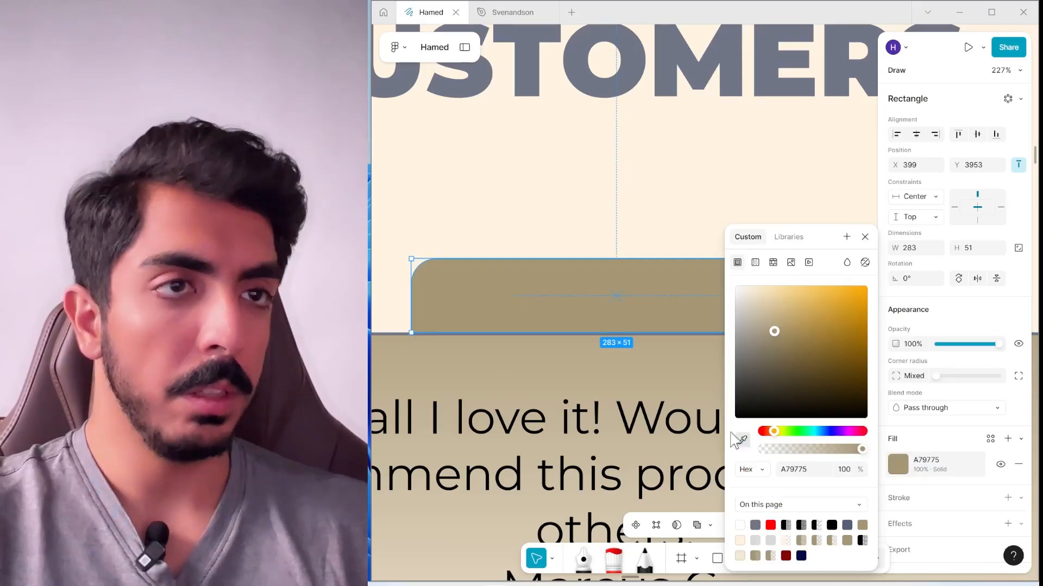
click(733, 436)
click(699, 82)
click(595, 174)
scroll(596, 184, down, 5)
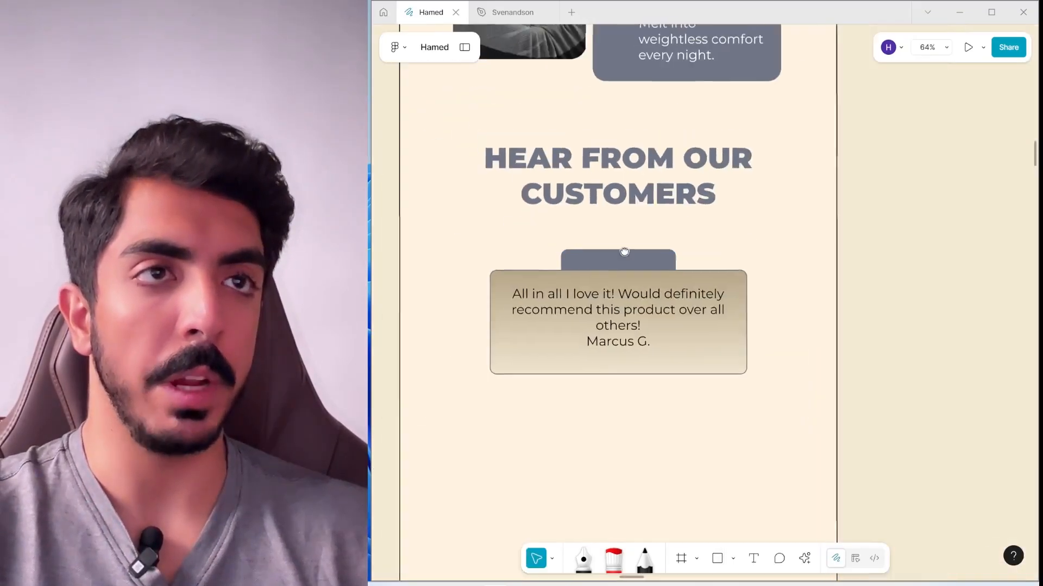
Change the testimonial text colour to white.
scroll(650, 301, up, 3)
double_click(597, 315)
click(898, 473)
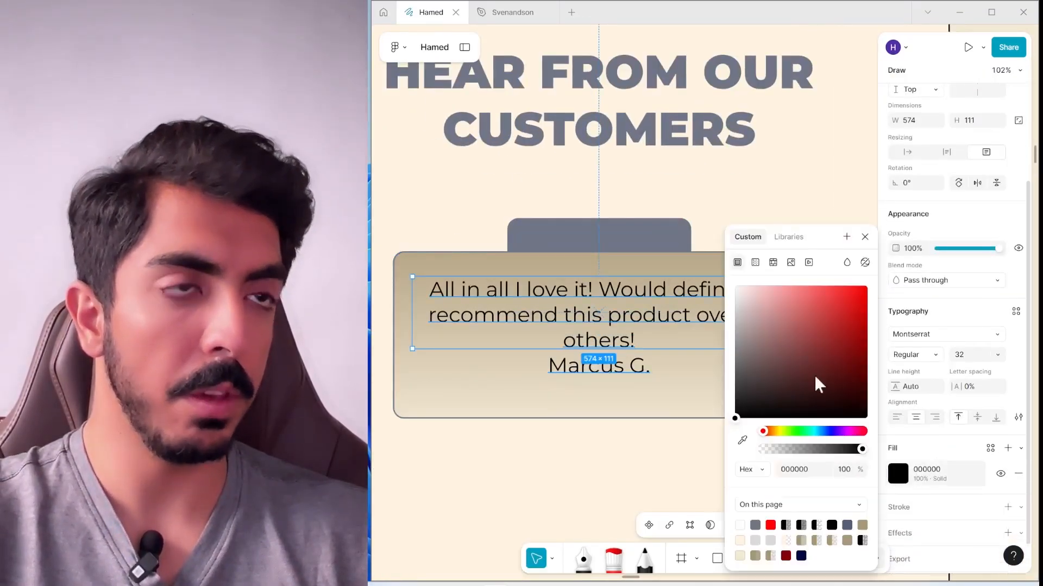
drag(815, 384, 734, 286)
key(Escape)
key(Escape)
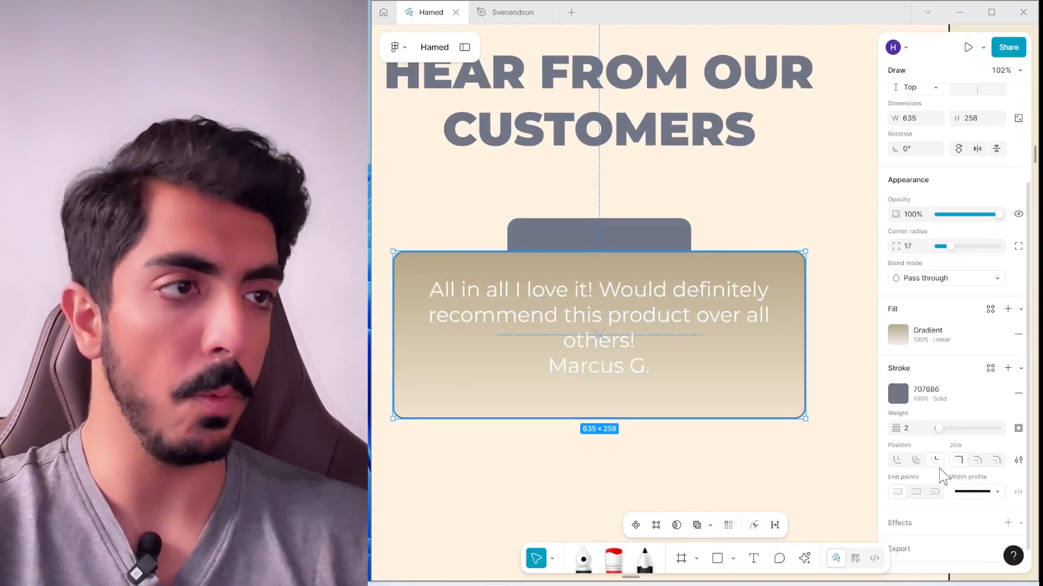
Make the review card's gradient fill more opaque so it contrasts better with the white text.
scroll(918, 325, down, 1)
click(897, 314)
drag(846, 475, 861, 454)
key(Escape)
scroll(798, 211, down, 5)
click(827, 253)
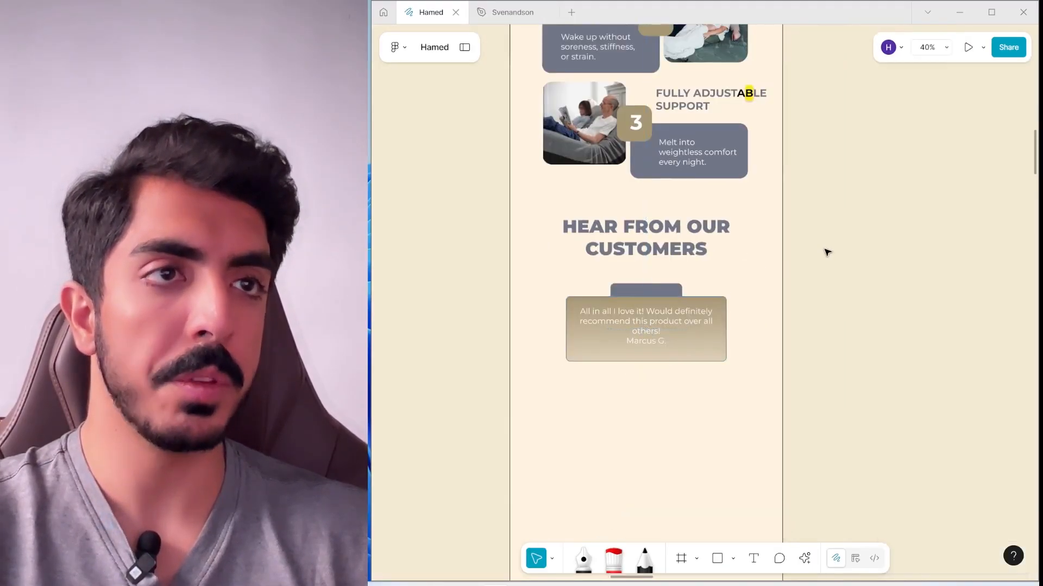
Set the testimonial text to Medium weight and extend its text box to 574 × 162.
double_click(706, 310)
scroll(706, 310, up, 2)
click(923, 356)
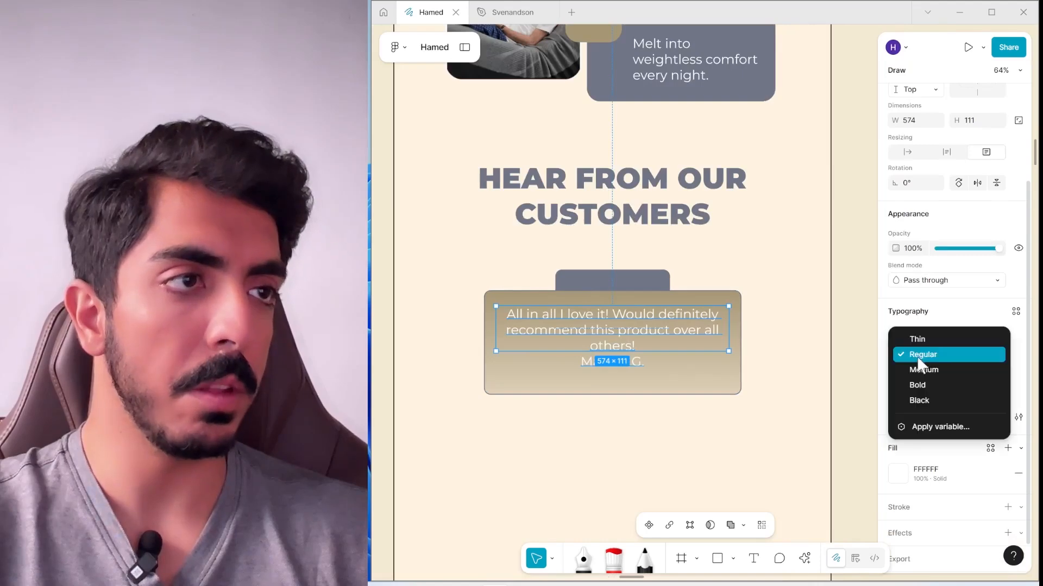
click(923, 371)
click(641, 352)
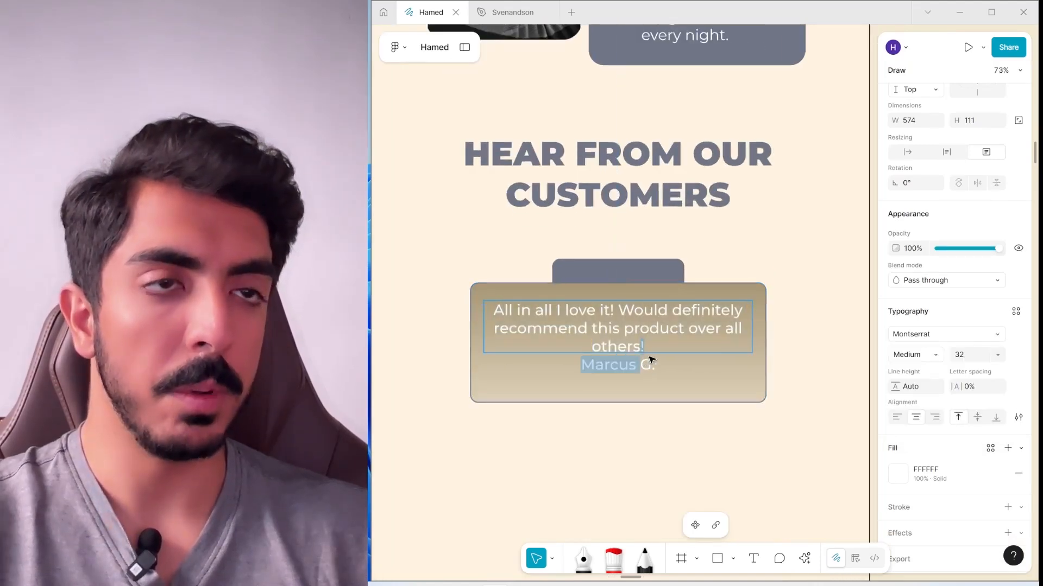
key(Escape)
drag(690, 373, 689, 376)
scroll(619, 362, up, 2)
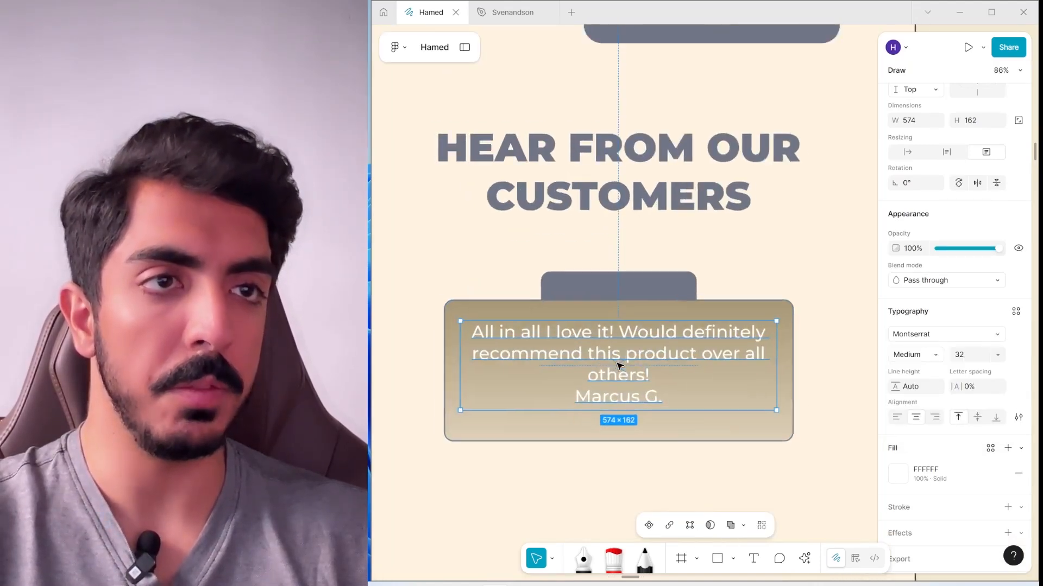
Format the author line as Bold in 707686 and separate it from the testimonial with a blank line.
double_click(618, 399)
click(614, 400)
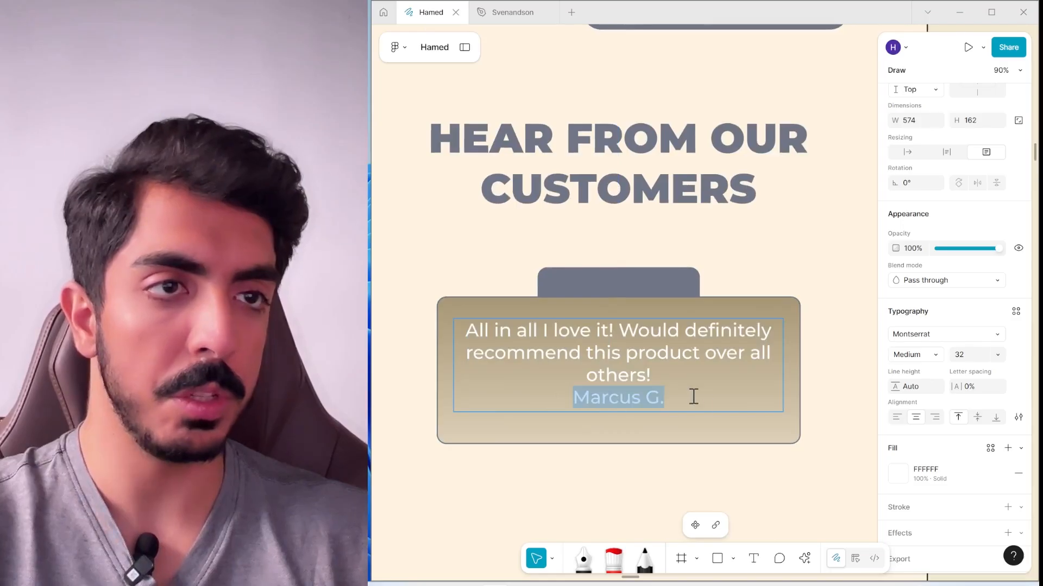
scroll(923, 456, down, 1)
click(897, 451)
click(739, 443)
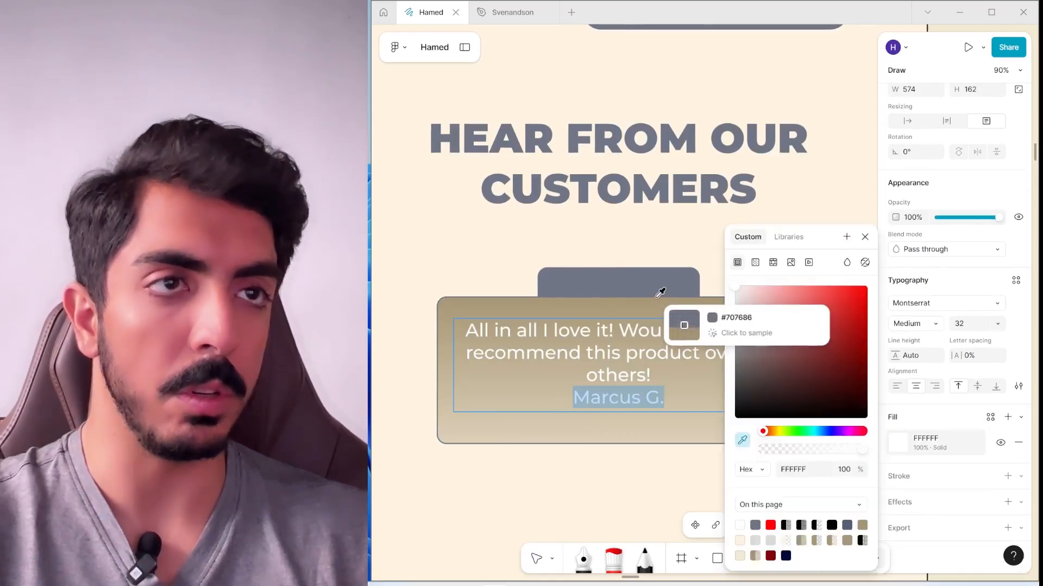
click(658, 291)
click(913, 325)
click(919, 354)
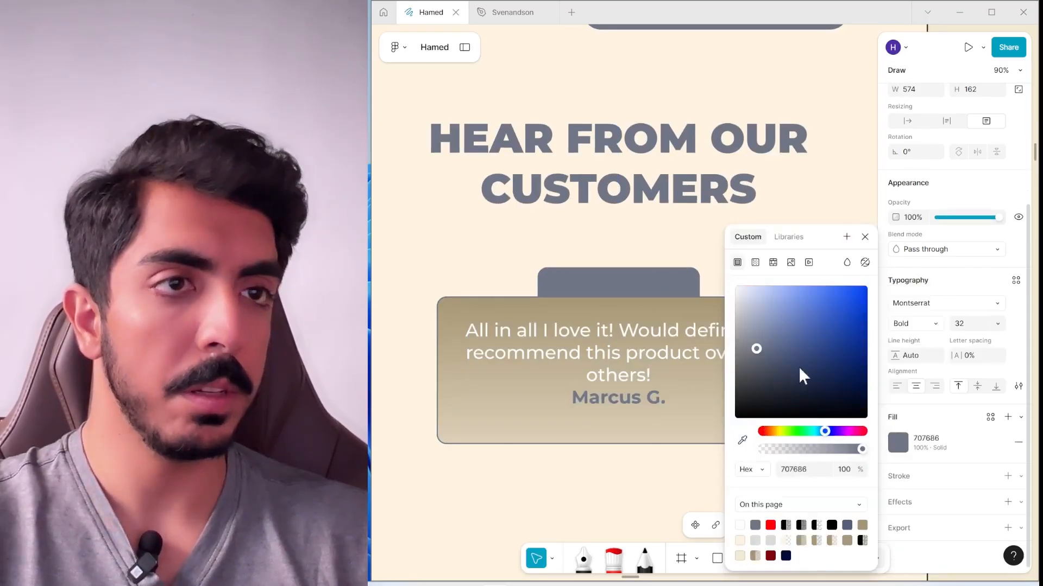
key(Escape)
key(Escape)
scroll(735, 421, up, 2)
Switch to File Explorer, open the Section 03 folder and place stars.png into the email beside the review card.
key(alt+Tab)
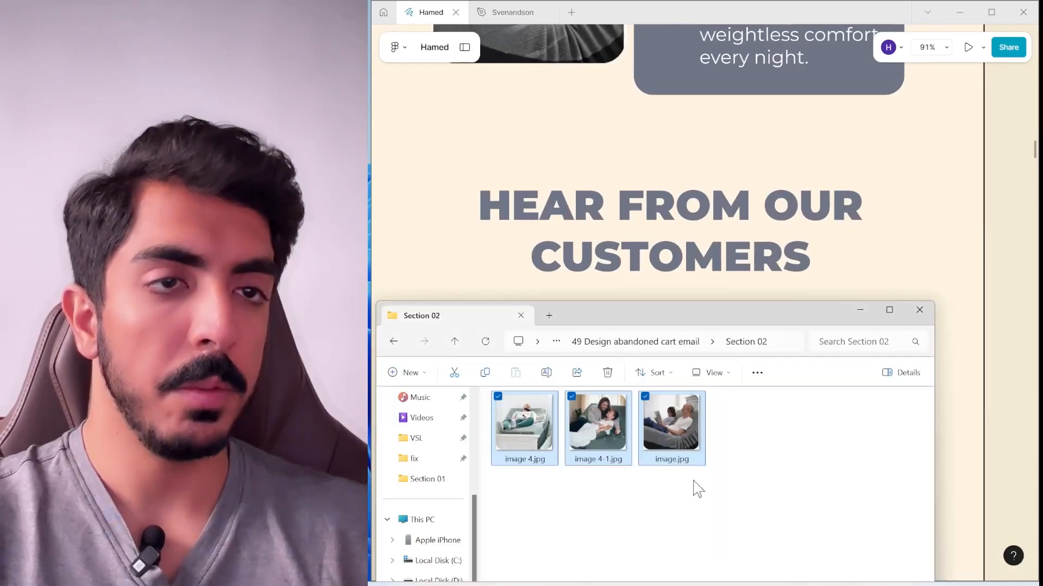
click(705, 482)
click(651, 342)
drag(664, 320, 754, 171)
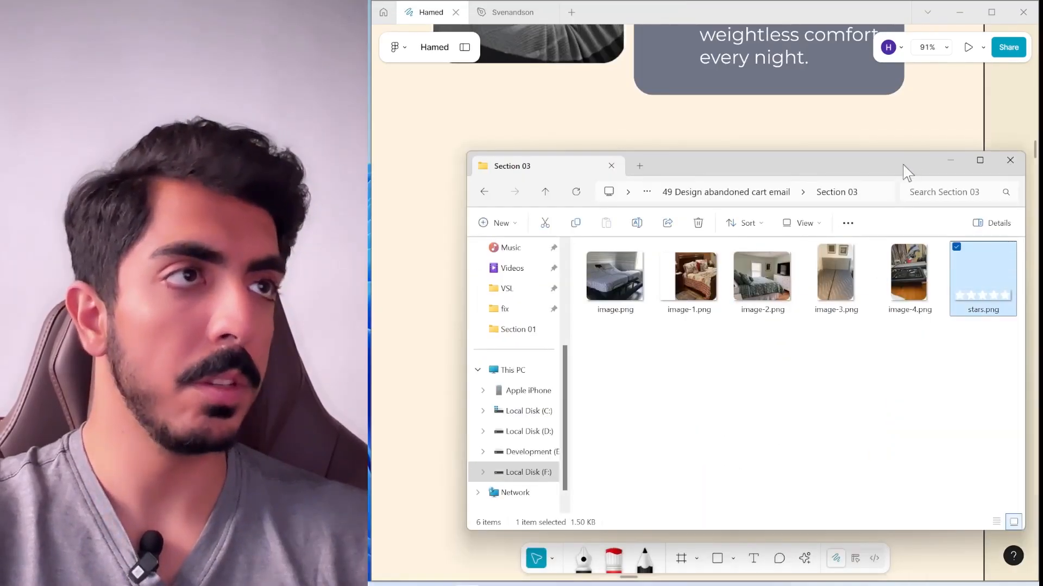
drag(904, 165, 727, 187)
drag(906, 365, 904, 375)
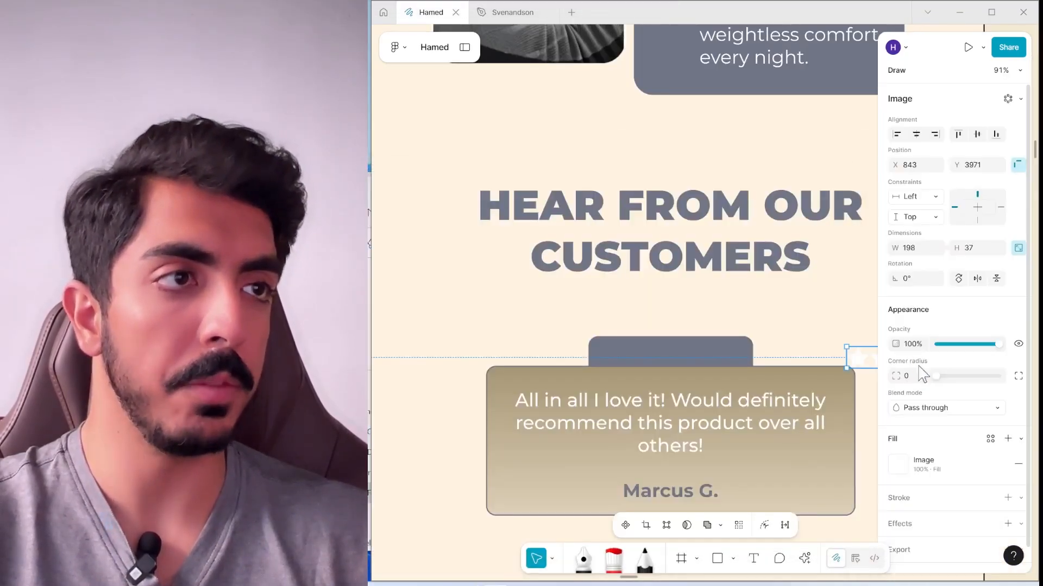
Centre the stars image horizontally in the email so it sits on the grey tab.
click(916, 134)
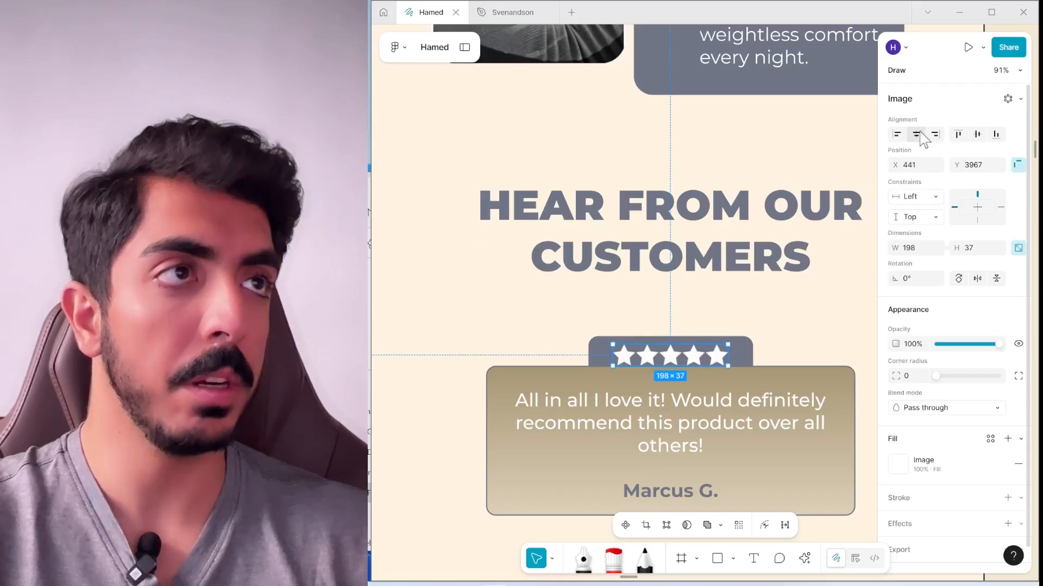
scroll(646, 415, down, 2)
scroll(645, 415, up, 1)
Change the author line's colour to white.
key(Tab)
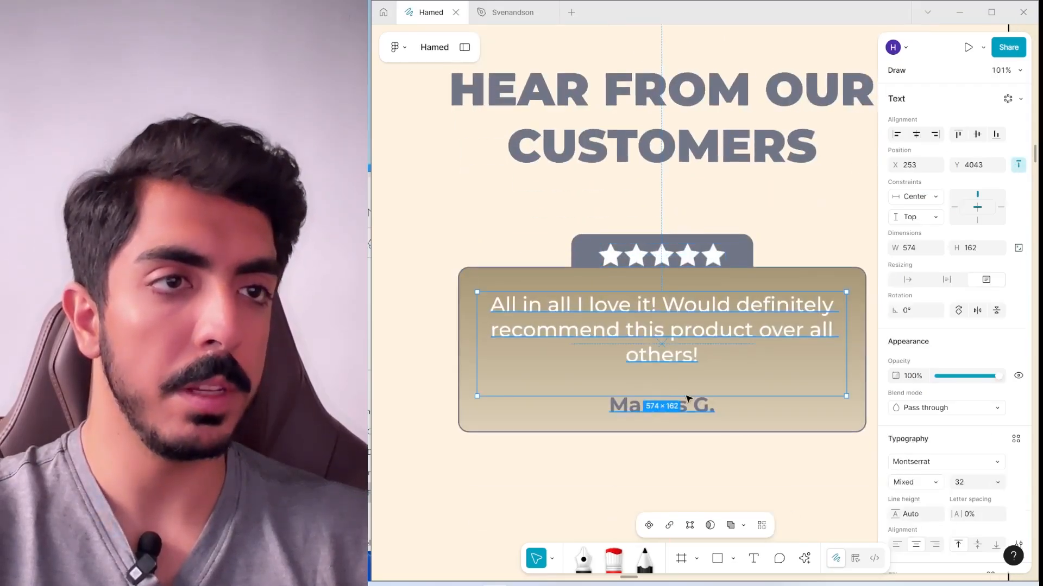
triple_click(659, 408)
scroll(936, 526, down, 3)
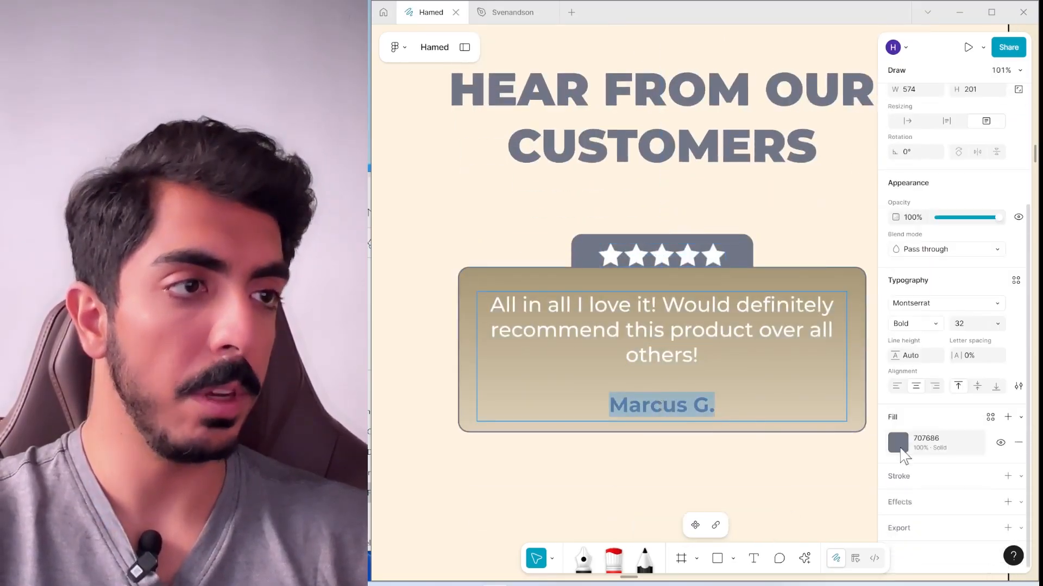
click(898, 443)
key(Escape)
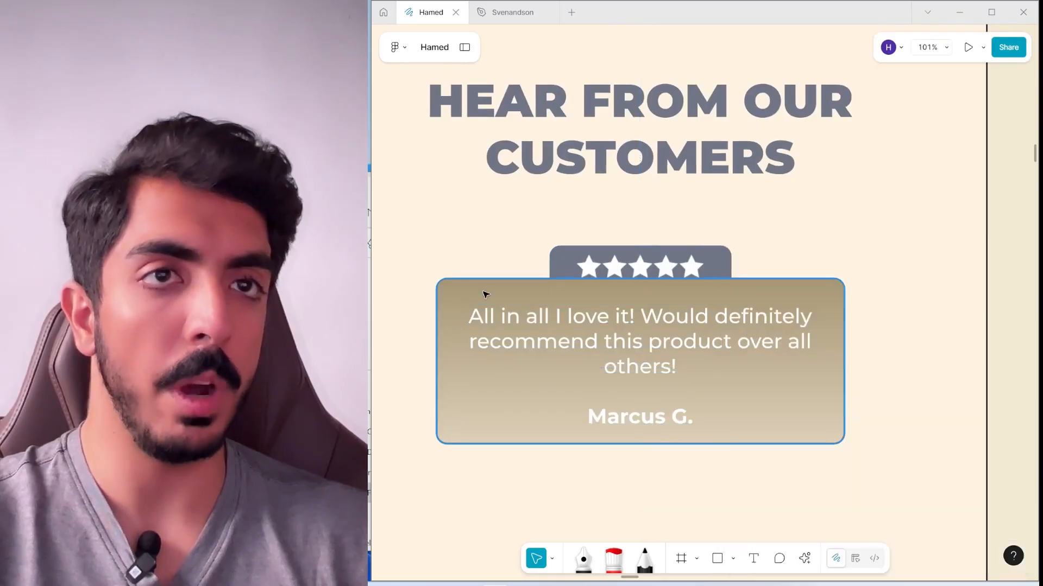
Scale the stars image down to 164 × 31, centred within the grey tab.
scroll(487, 288, down, 2)
key(shift+Tab)
scroll(807, 328, up, 5)
scroll(807, 327, down, 2)
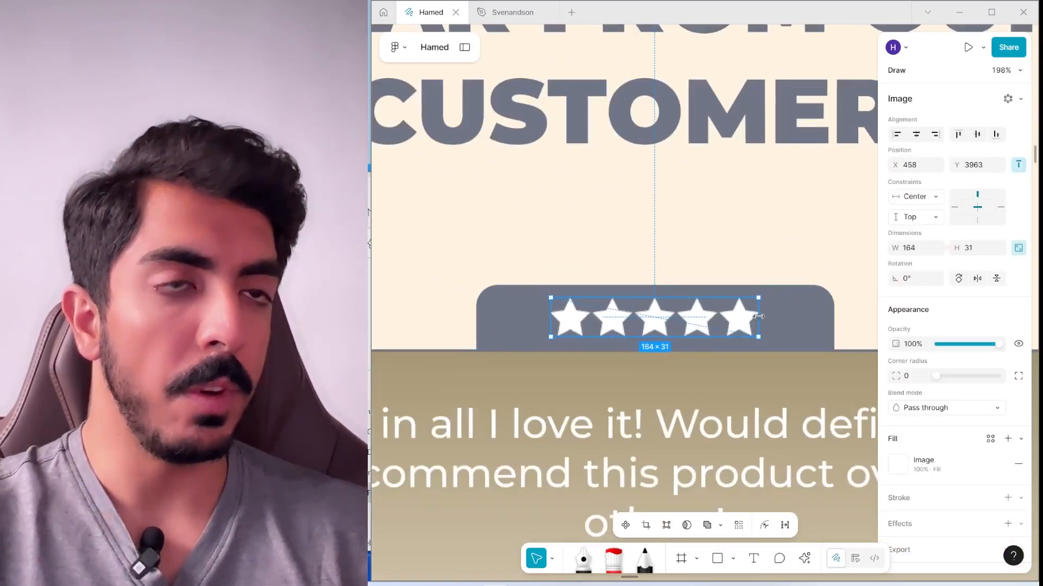
Switch to Firefox and open freepik.com and flaticon.com in separate tabs as sources for star graphics.
scroll(778, 274, down, 3)
key(Escape)
scroll(739, 314, down, 3)
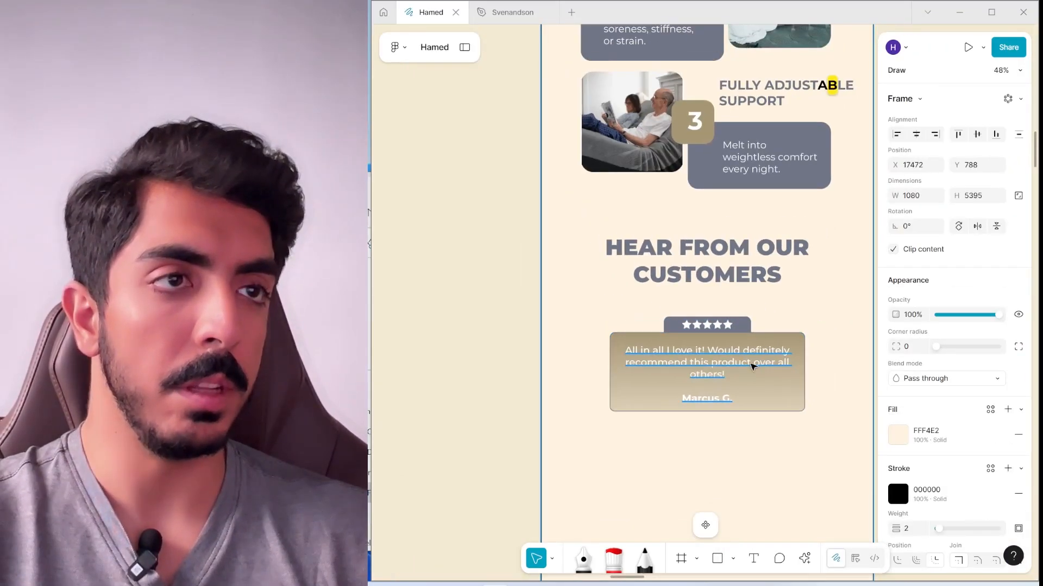
scroll(728, 369, up, 2)
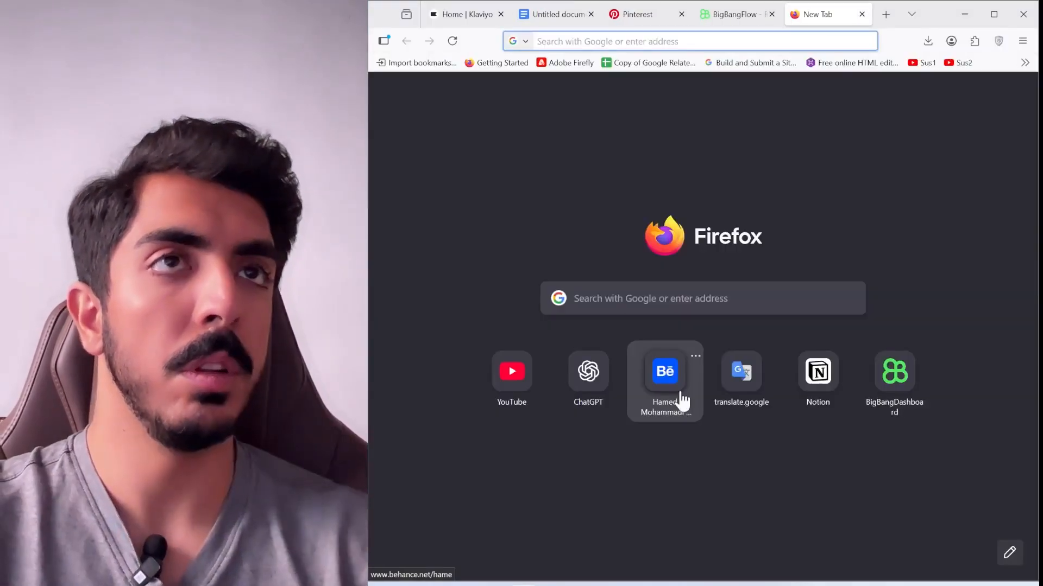
text(fre)
key(Return)
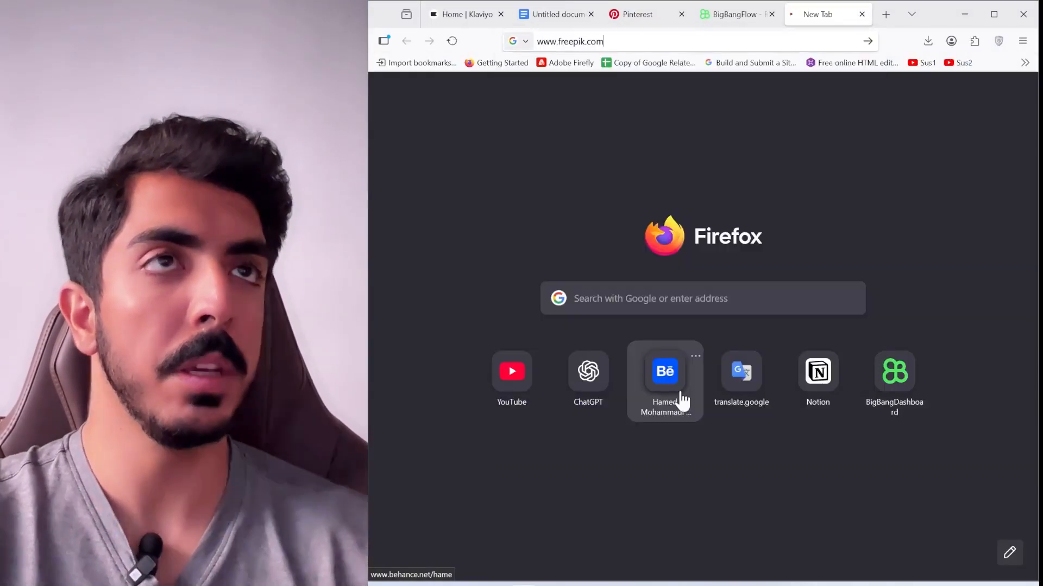
key(ctrl+t)
text(flit)
key(Return)
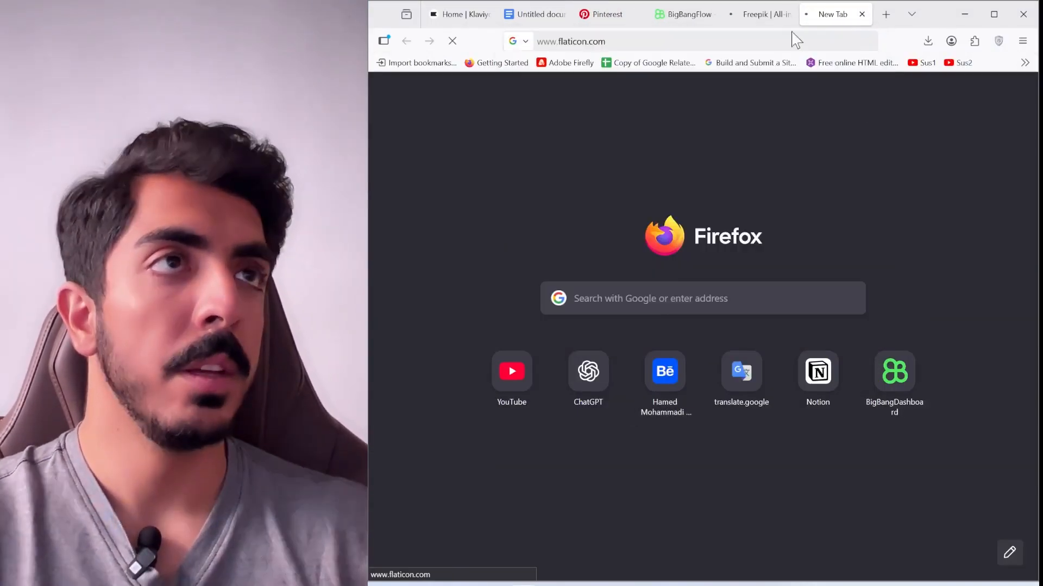
Search Freepik for "5 stars" and return to the Figma email design.
key(ctrl+shift+Tab)
click(617, 72)
text(st)
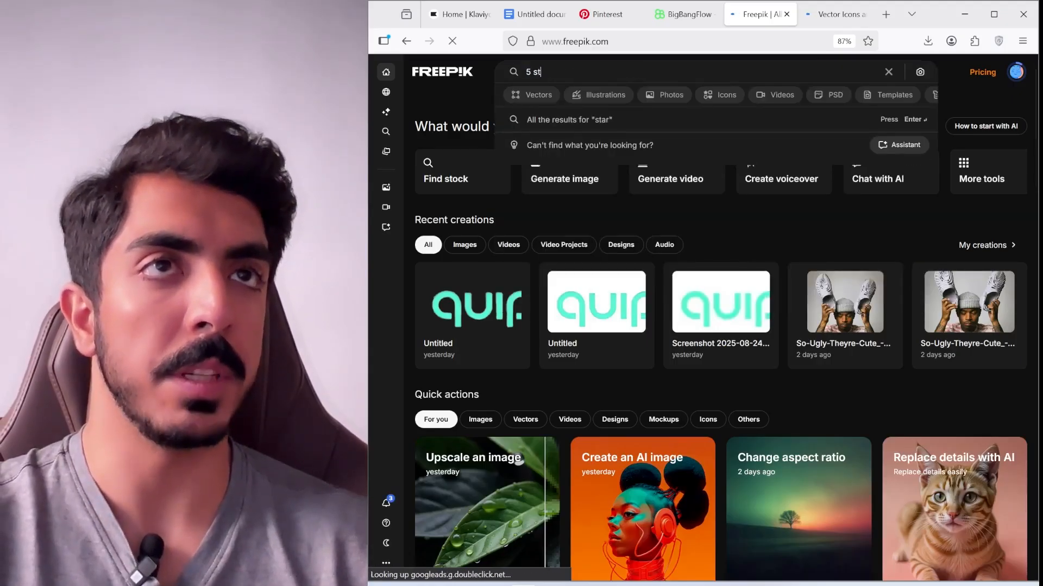
text(ars)
key(Return)
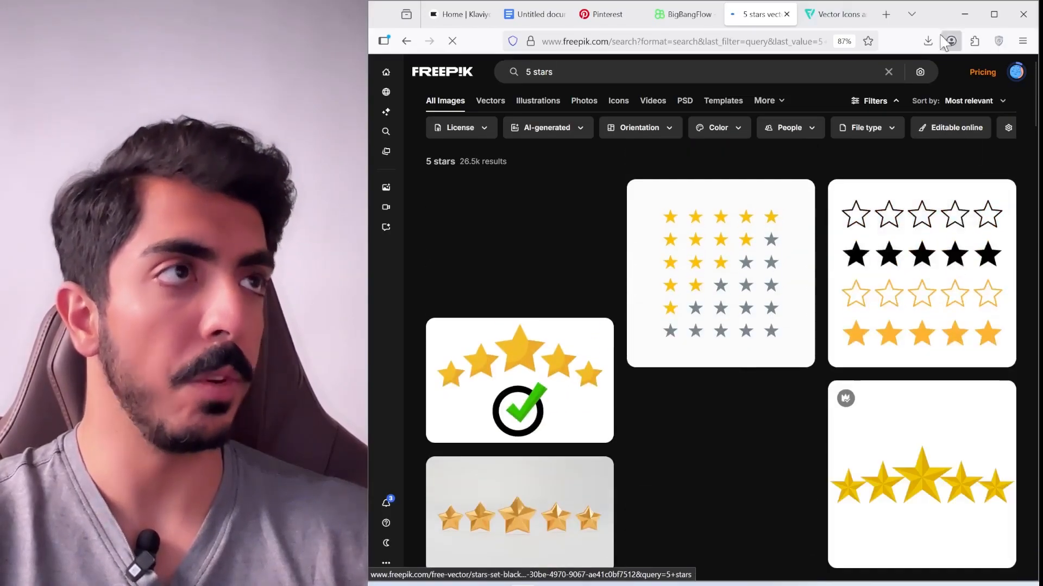
click(964, 14)
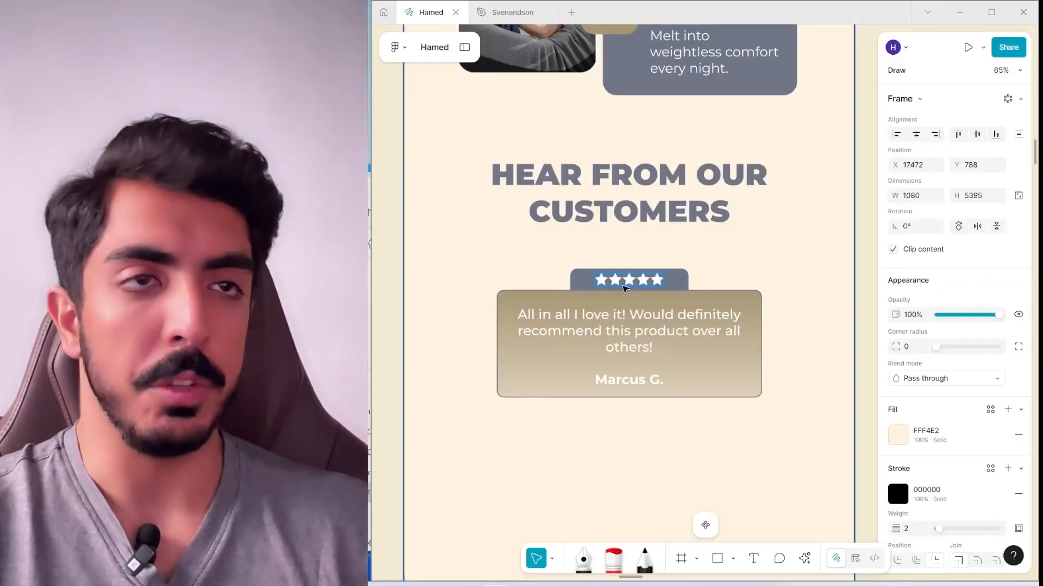
Scale the stars image down to 142 × 27, centred within the grey tab.
scroll(624, 289, up, 5)
click(725, 266)
scroll(723, 271, down, 2)
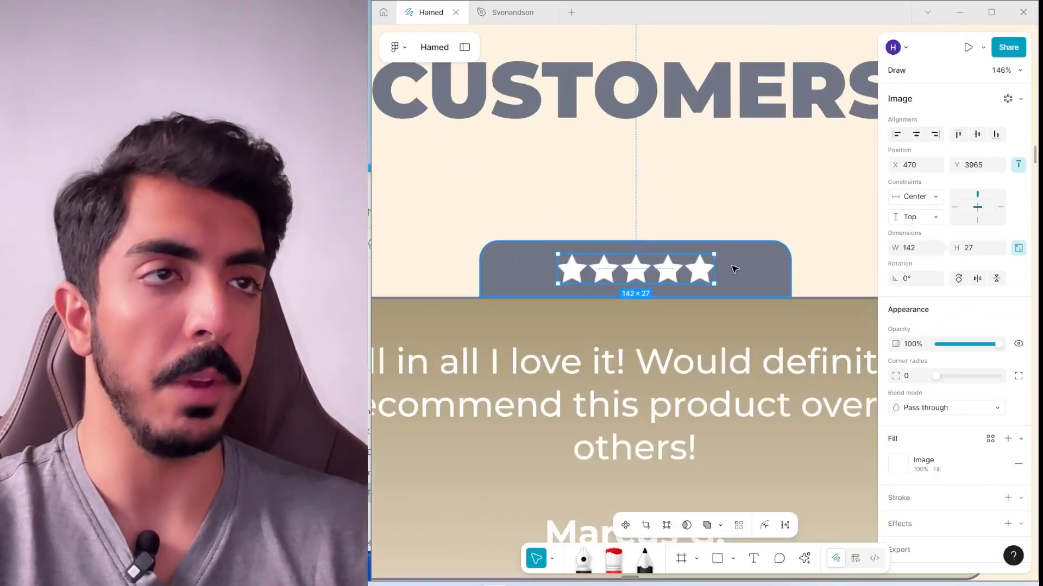
Lower the review card's gradient fill opacity to 46% and set its stroke weight to 1.5.
scroll(731, 274, down, 4)
click(788, 375)
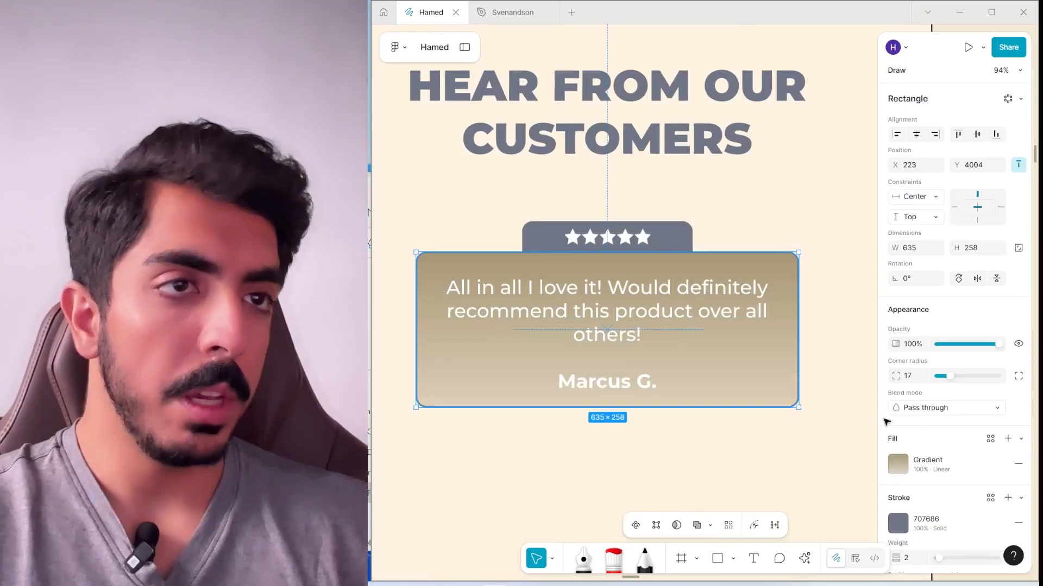
scroll(893, 418, down, 3)
scroll(906, 400, up, 1)
click(907, 378)
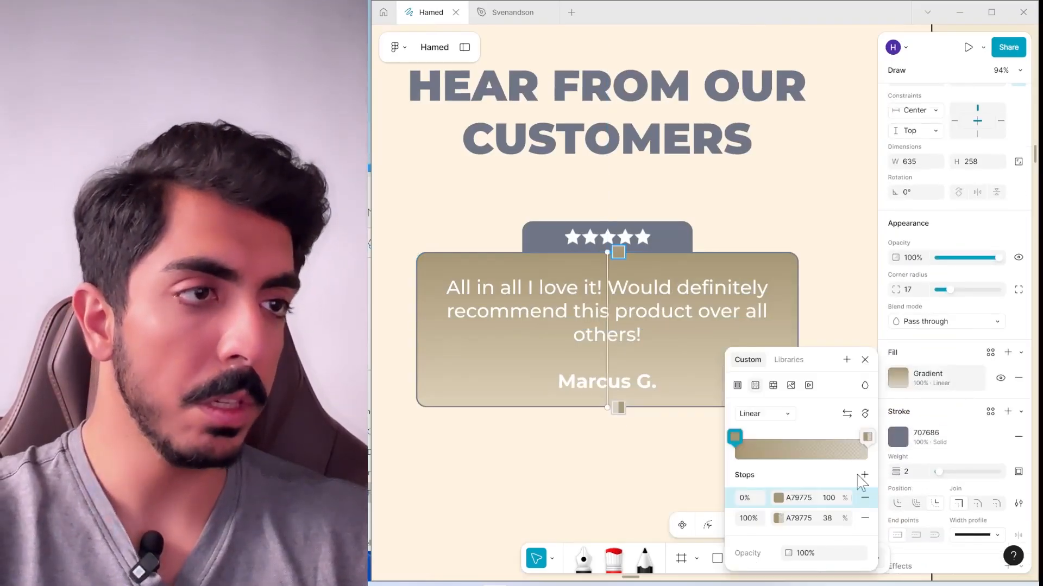
drag(787, 553, 710, 544)
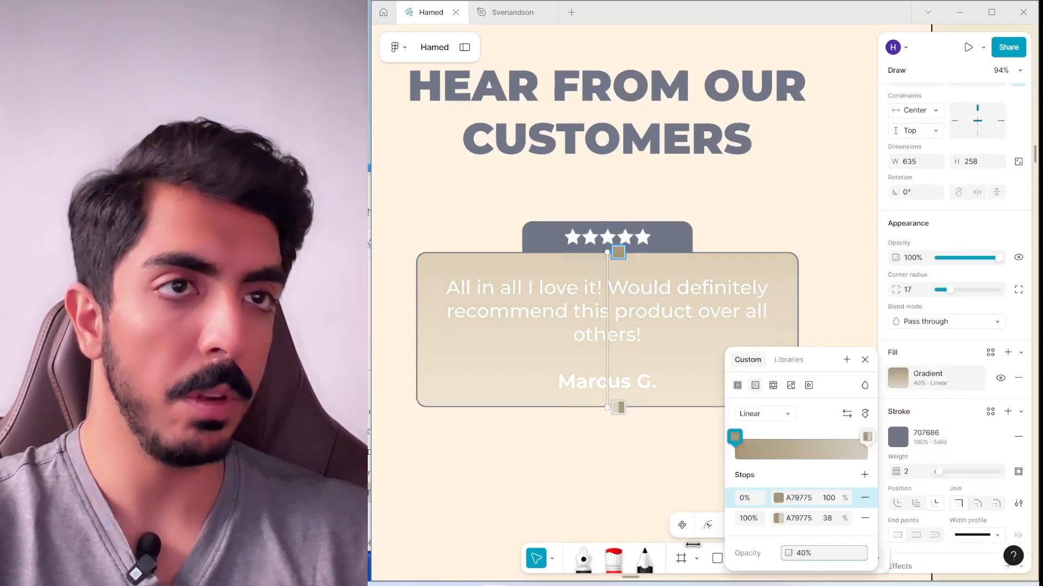
click(915, 489)
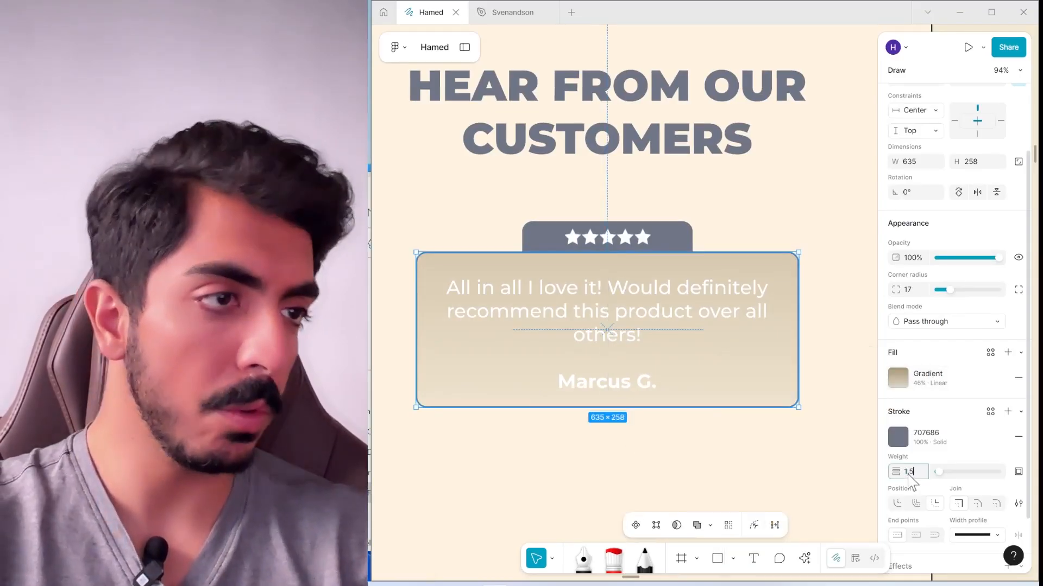
key(Return)
Change the review quote and author text to black.
click(679, 315)
scroll(903, 434, down, 2)
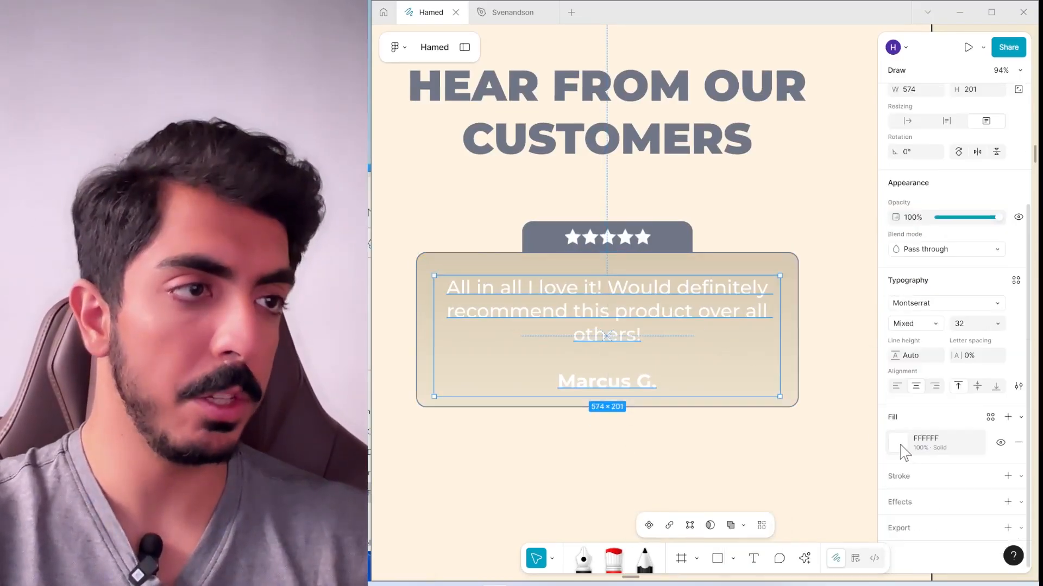
click(897, 443)
drag(781, 381, 604, 461)
Make the review card taller and shift its text down to Y 4056 so it sits vertically centred.
click(623, 458)
scroll(623, 458, down, 3)
scroll(659, 454, up, 3)
click(610, 445)
click(592, 365)
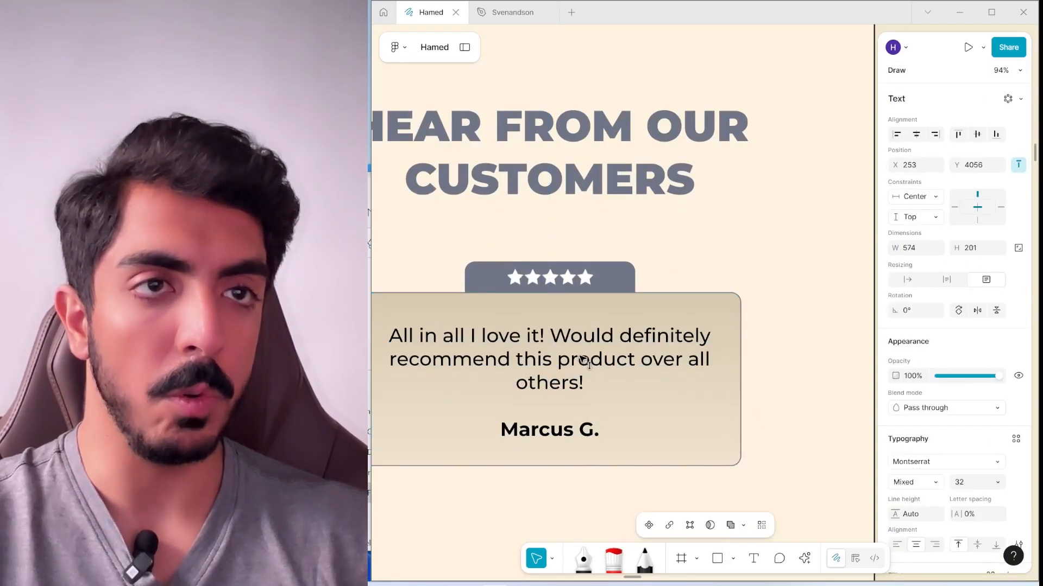
Duplicate the whole review card with its star tab and text directly below the original.
scroll(582, 359, down, 5)
scroll(756, 291, up, 3)
drag(761, 288, 701, 431)
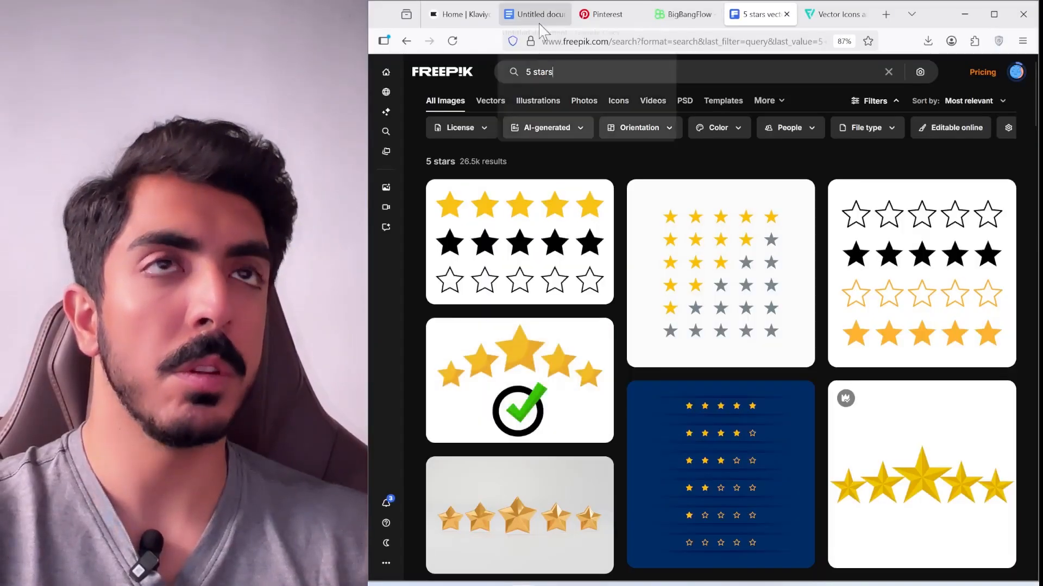
Copy the split king review from the Google Docs copy document and paste it over the duplicated card's quote in Figma.
click(529, 14)
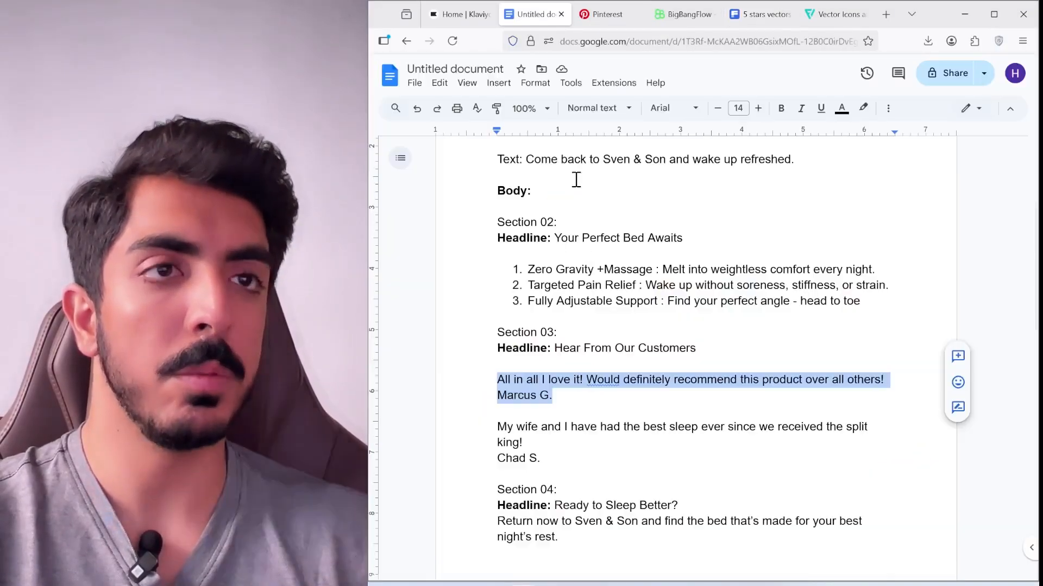
drag(523, 443, 489, 426)
key(ctrl+c)
key(alt+Tab)
key(ctrl+v)
Copy the second reviewer's name from the document and paste it over the author line of the lower card.
key(alt+Tab)
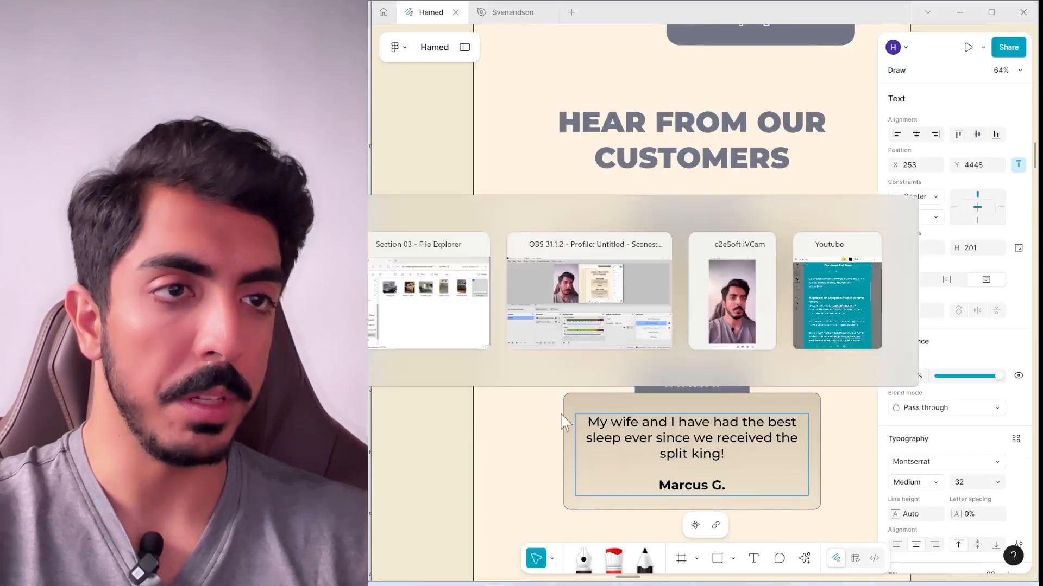
triple_click(536, 459)
key(ctrl+c)
key(alt+Tab)
triple_click(698, 486)
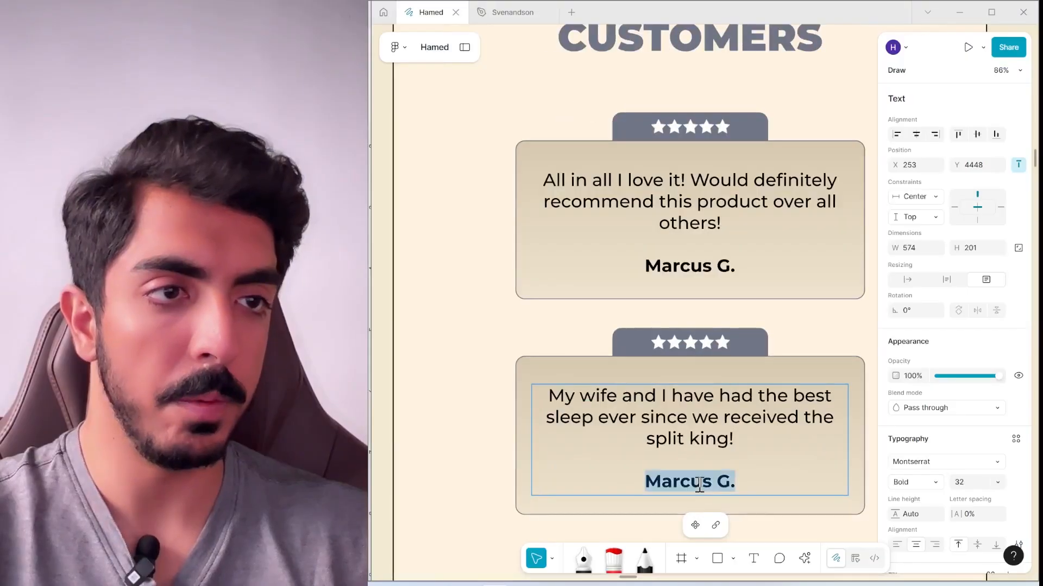
key(ctrl+v)
scroll(699, 478, down, 4)
key(Escape)
Switch to File Explorer and place the five customer bed photos from the Section 03 folder beside the email.
click(775, 395)
drag(542, 289, 540, 271)
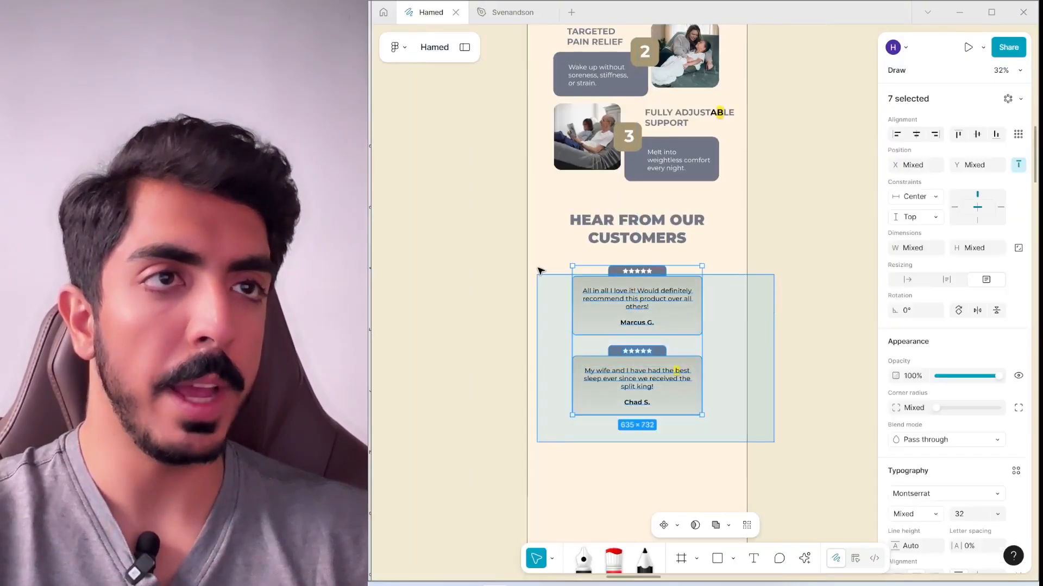
scroll(663, 305, up, 2)
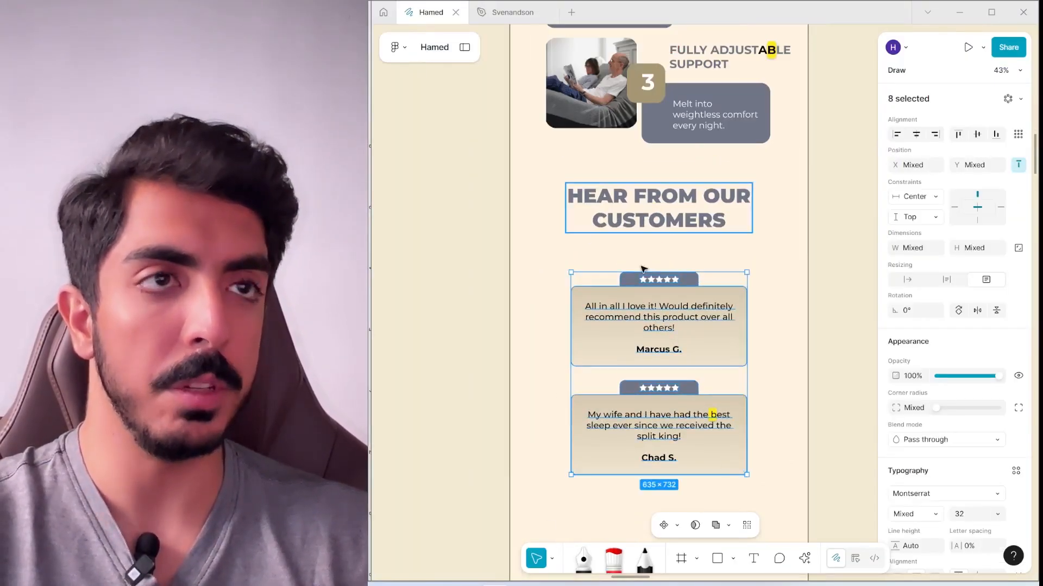
key(alt+Tab)
drag(758, 375, 451, 304)
drag(584, 186, 909, 274)
drag(830, 205, 819, 226)
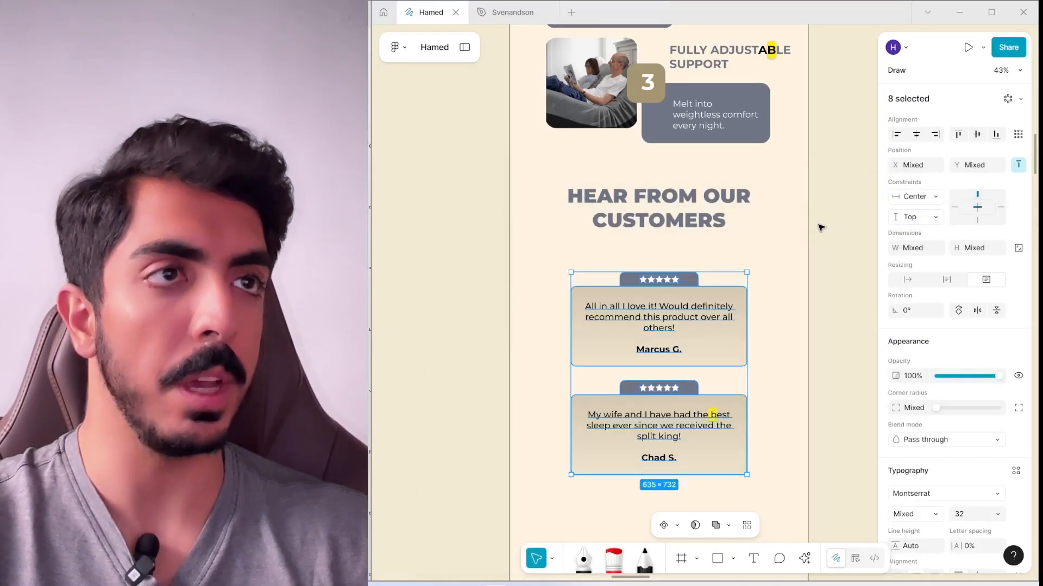
scroll(780, 294, down, 2)
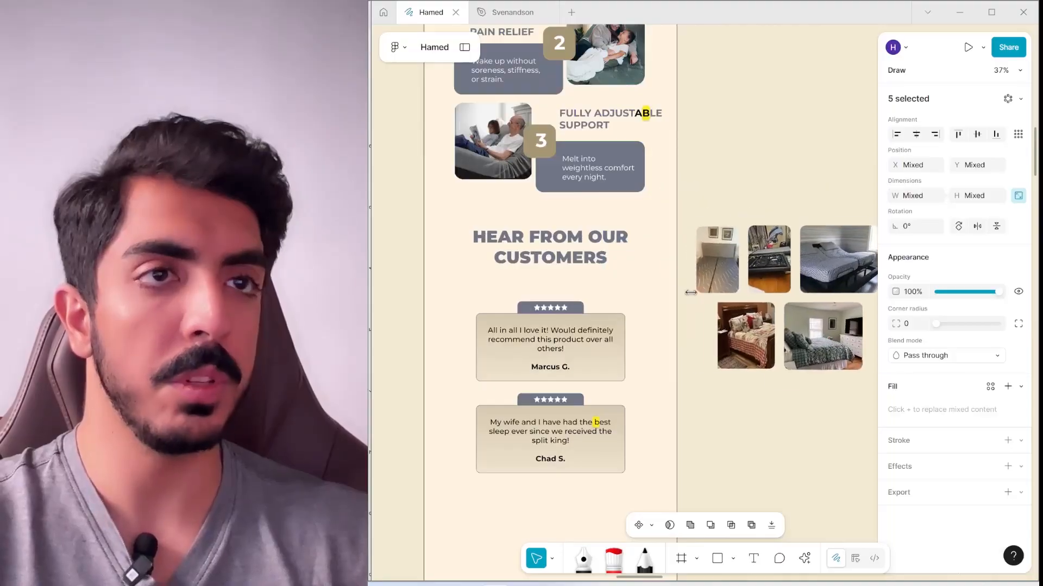
Move both review cards down together to free space beneath the customers heading.
scroll(676, 320, down, 2)
click(646, 369)
drag(488, 248, 638, 419)
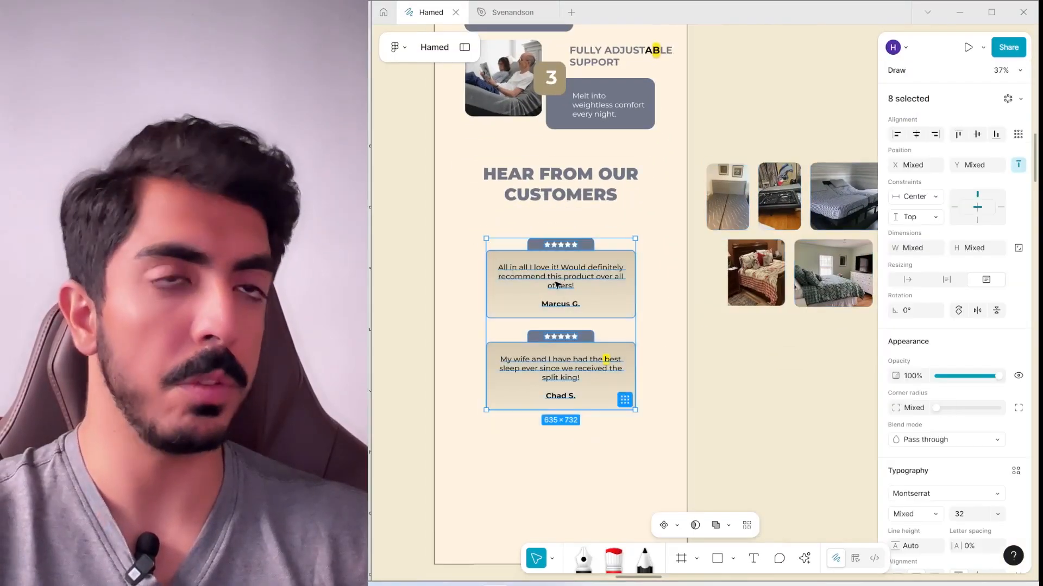
scroll(734, 400, up, 2)
Place the grey headboard bed photo in the space above the cards and raise the heading to 87 px below the support block.
drag(740, 265, 462, 295)
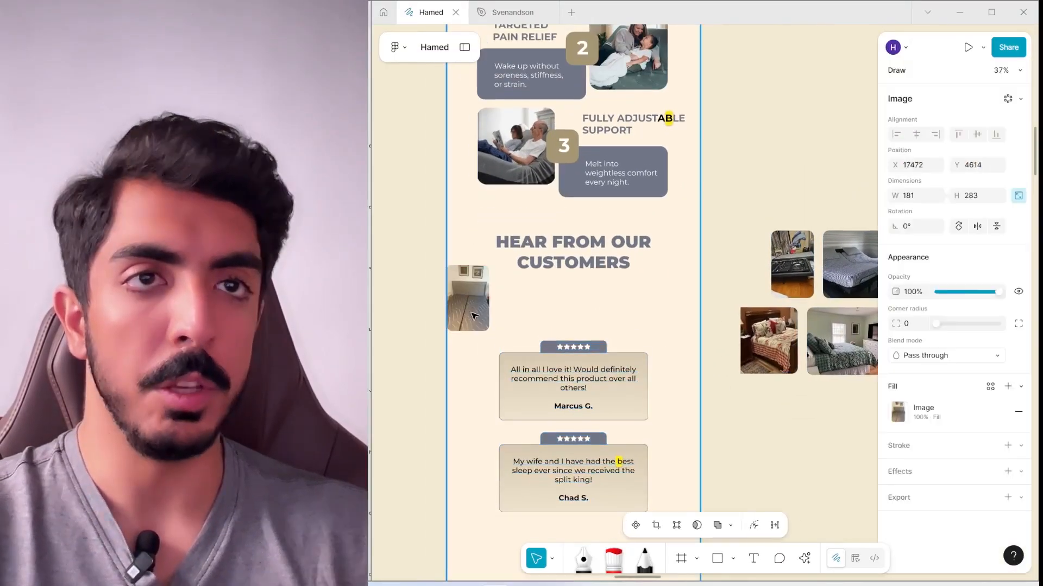
scroll(539, 279, down, 1)
scroll(577, 228, up, 1)
drag(576, 228, 564, 219)
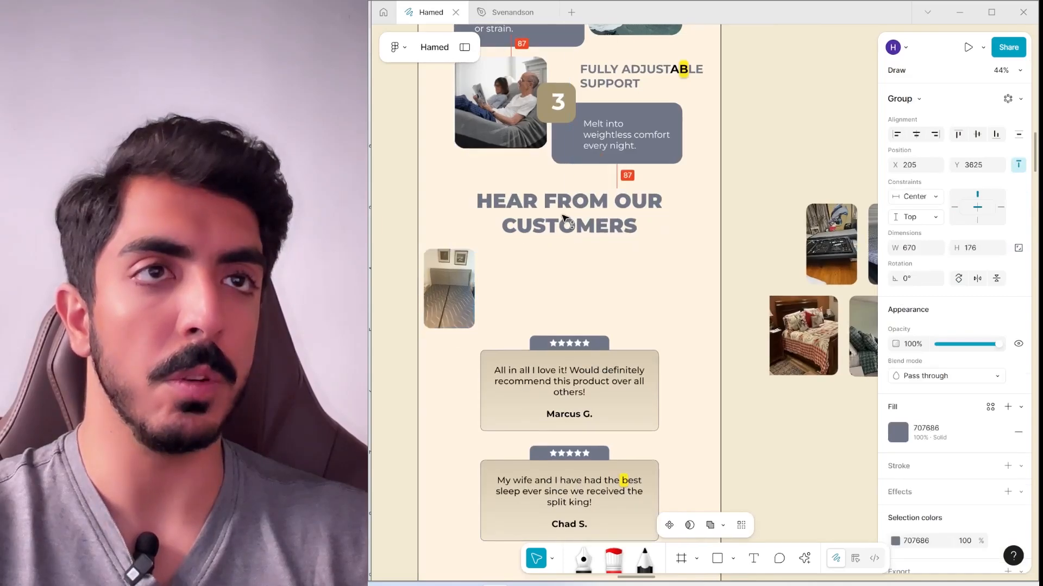
Add the black bed-base and red-quilt bed photos to the row, with the red-quilt one first and the others shifted along.
drag(816, 245, 512, 288)
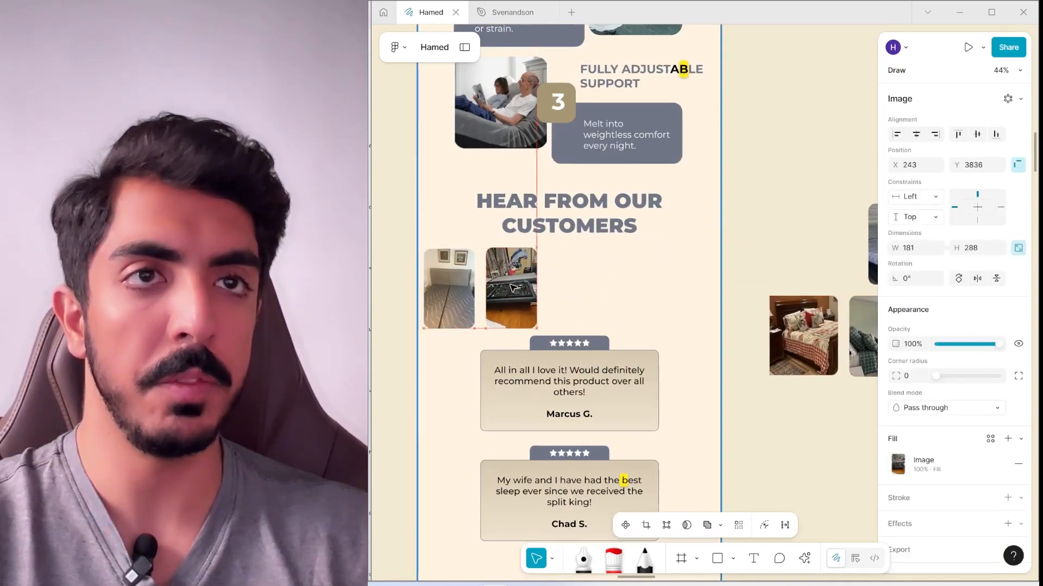
drag(824, 335, 434, 271)
scroll(460, 277, up, 3)
drag(707, 305, 699, 305)
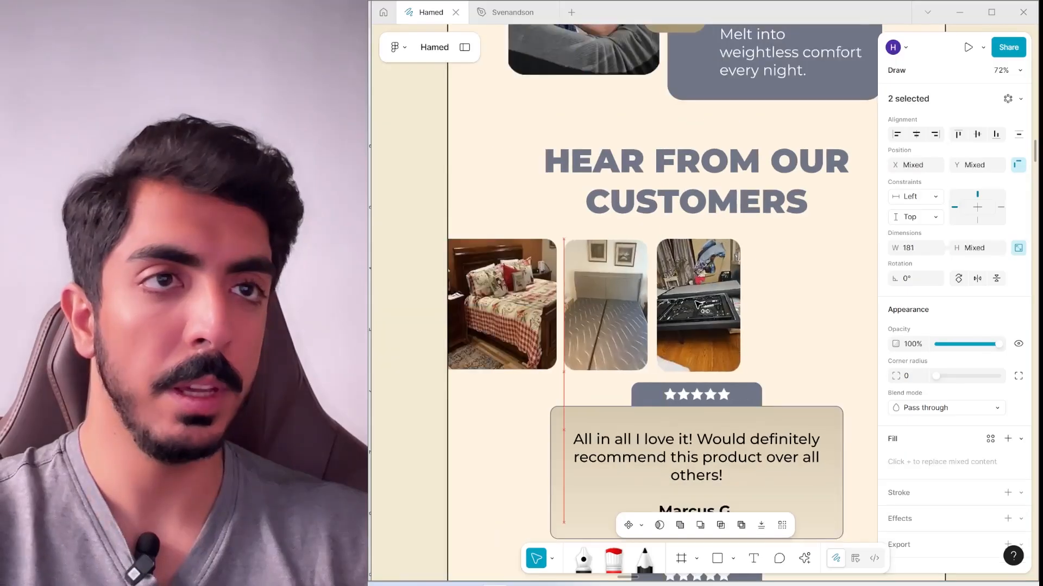
Bring the green-quilt bedroom photo and the blue adjustable bed photo into the end of the photo row.
scroll(745, 313, down, 5)
drag(820, 338, 647, 304)
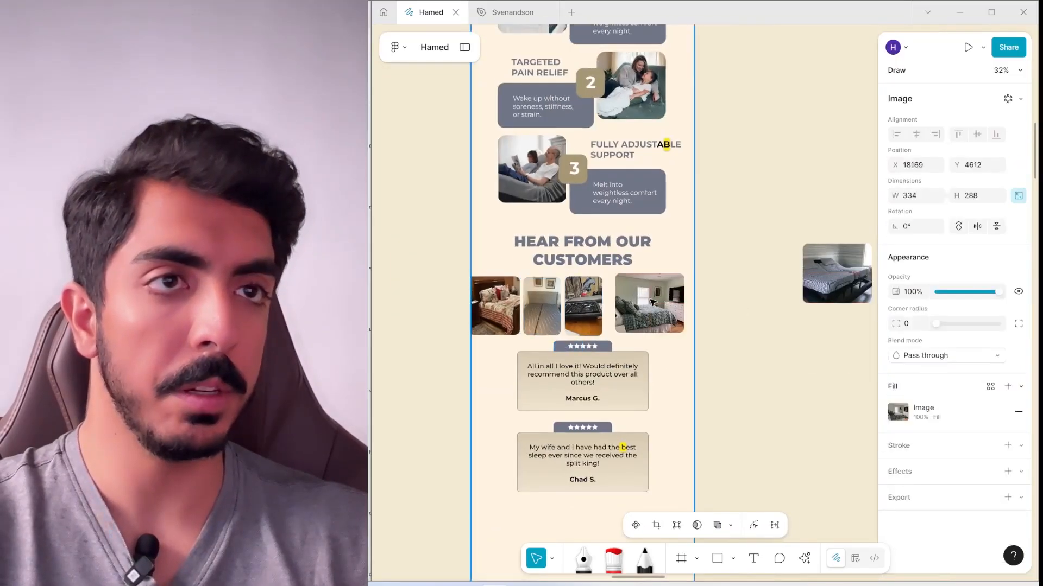
drag(836, 272, 674, 318)
Distribute the five customer photos with equal horizontal spacing.
scroll(537, 312, up, 3)
click(1019, 134)
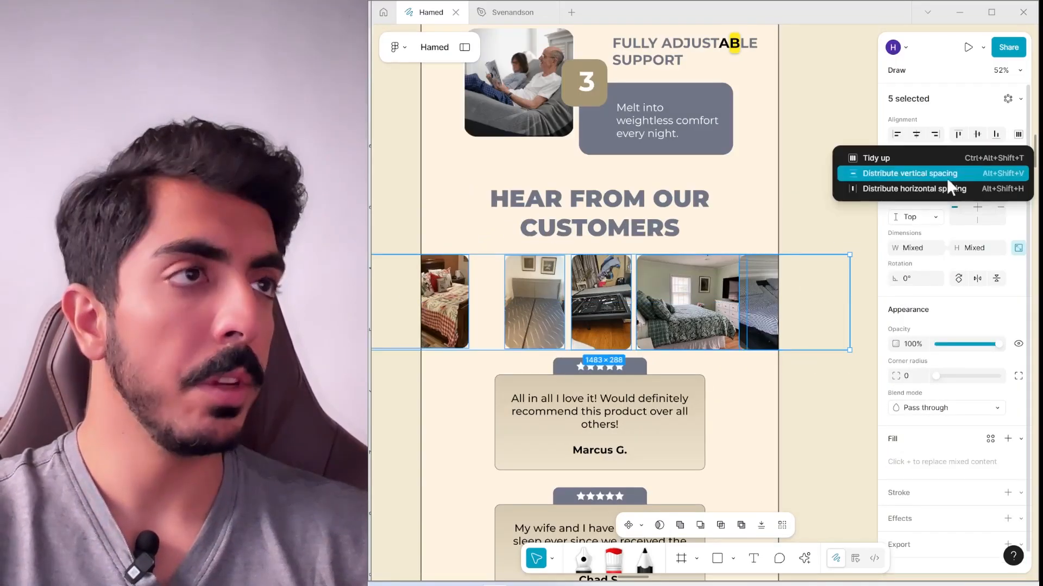
click(895, 188)
scroll(591, 315, up, 5)
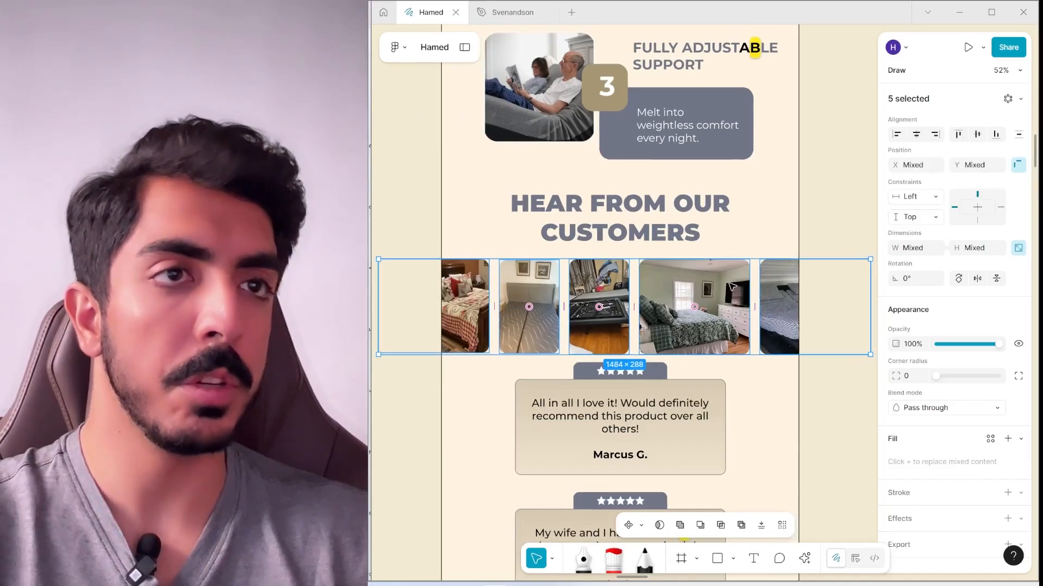
Narrow the equal gaps between the five customer photos.
click(600, 316)
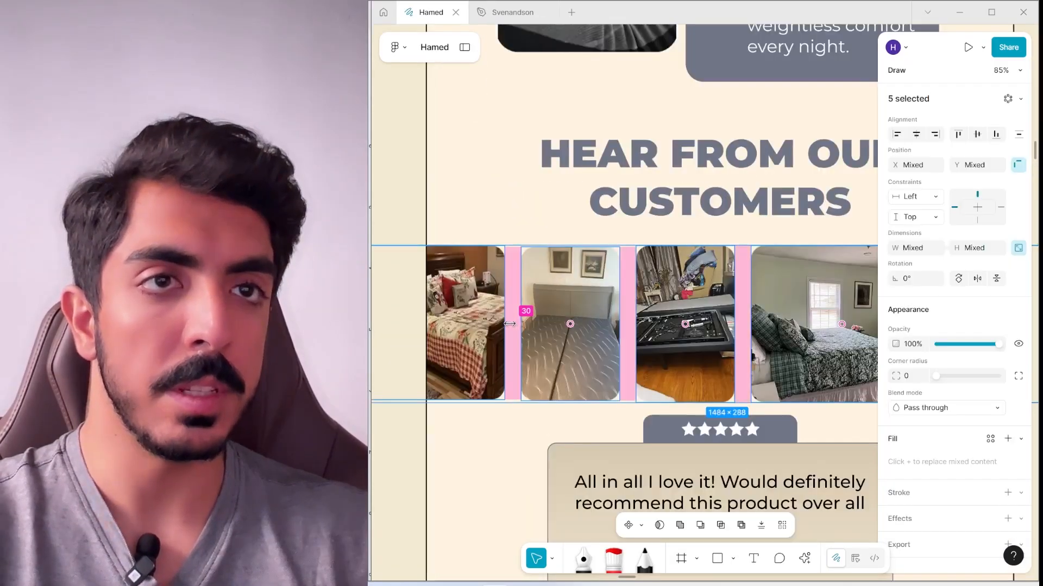
drag(513, 323, 507, 323)
scroll(638, 283, down, 8)
click(791, 210)
scroll(748, 286, down, 3)
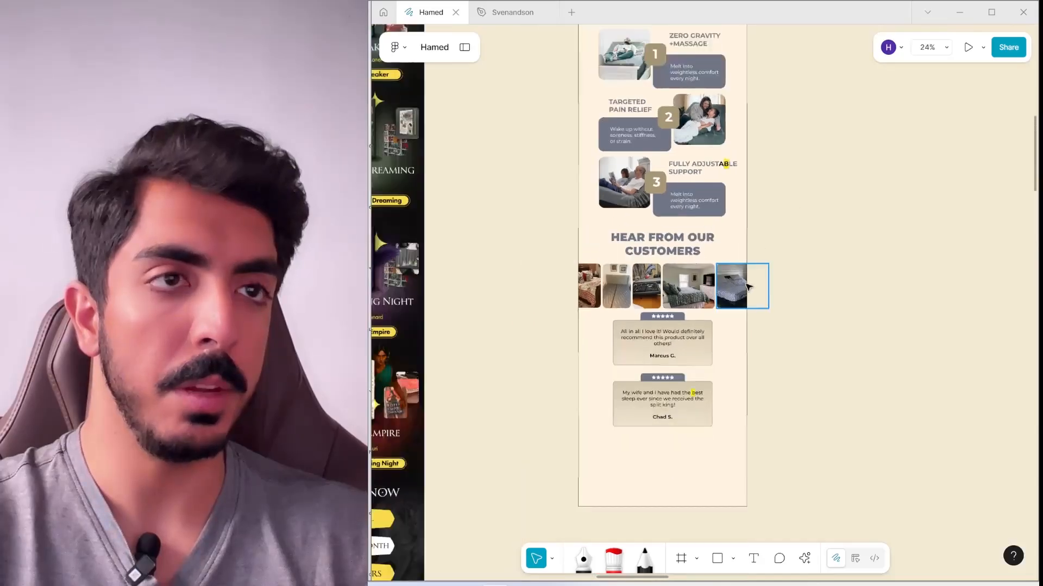
Draw an unfilled rectangle about 893 × 784 over the testimonials, with a #707686 stroke of weight 3 and corner radius 45.
scroll(749, 287, up, 2)
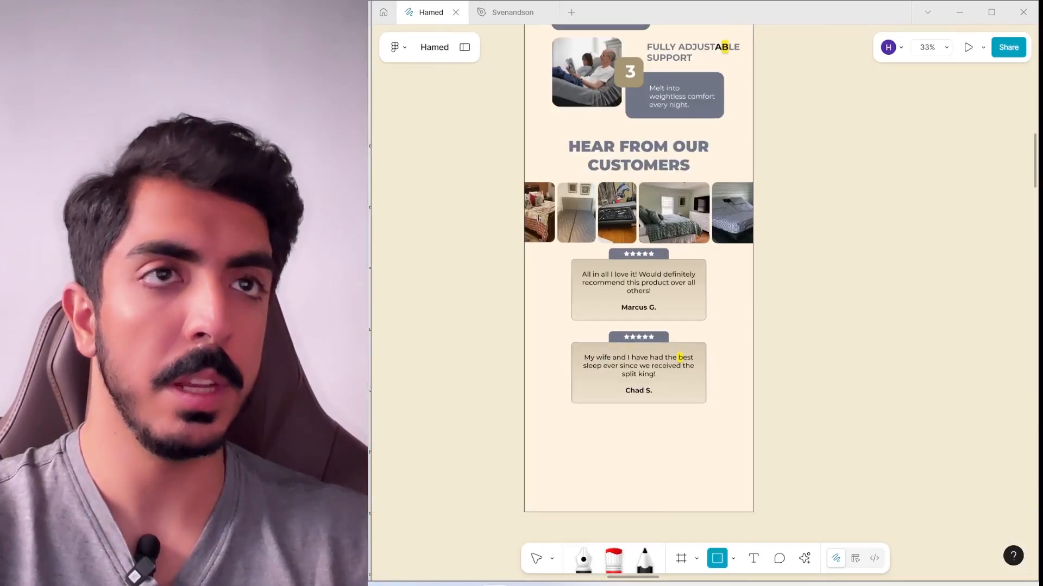
drag(538, 214, 721, 376)
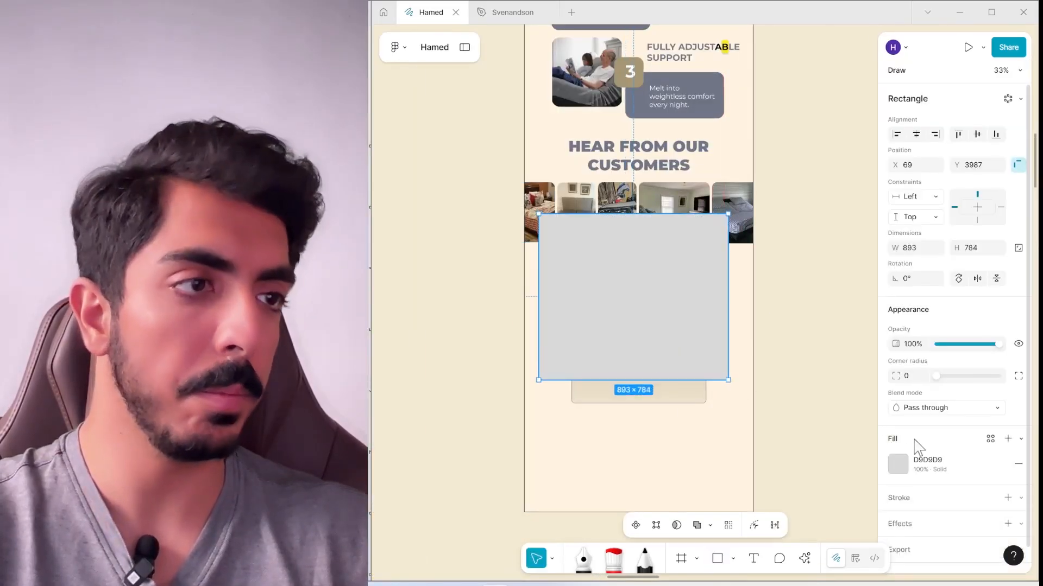
click(1017, 464)
click(1007, 465)
click(897, 491)
click(743, 440)
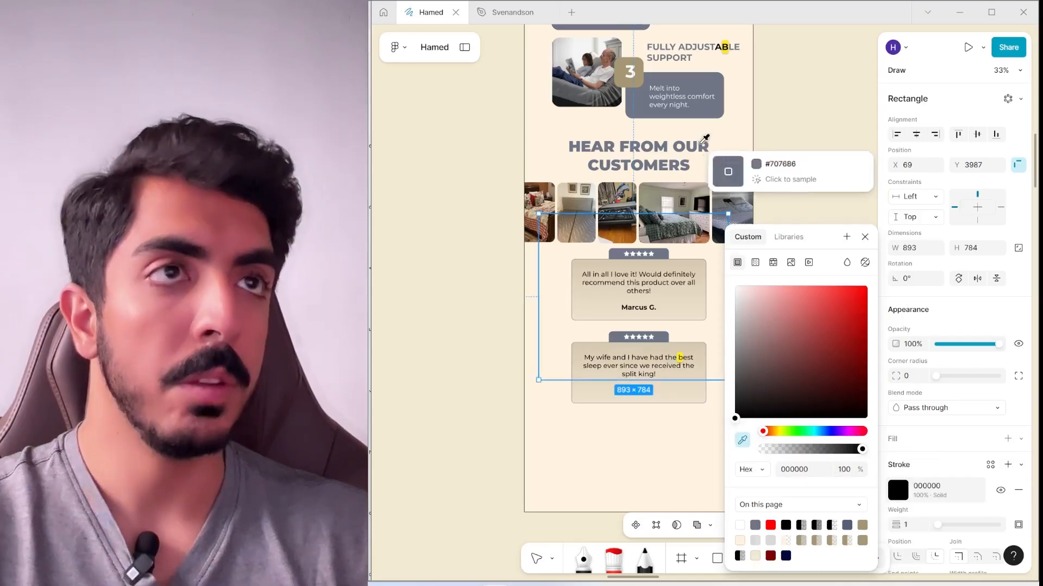
click(712, 111)
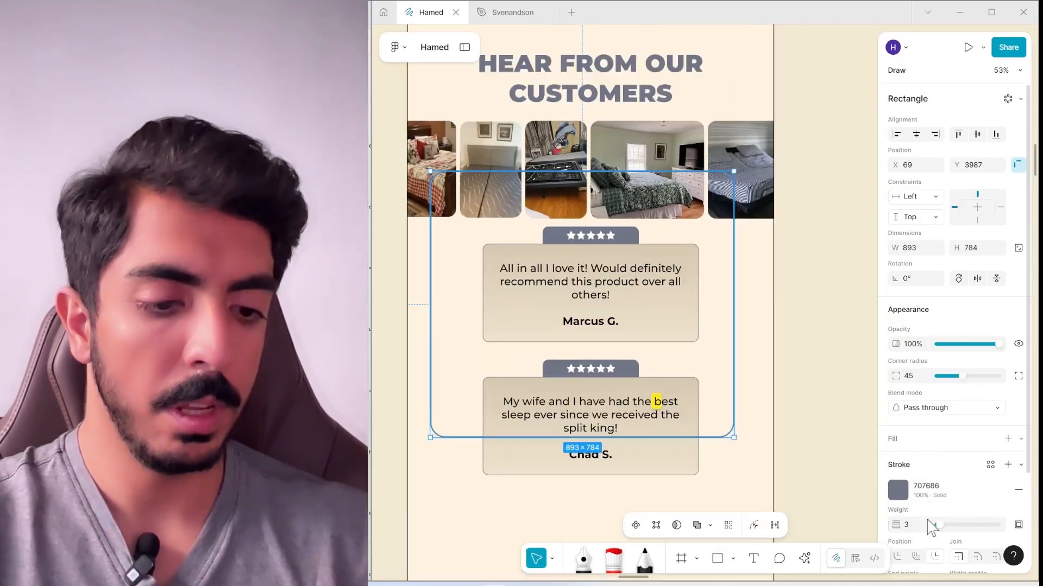
Send the outline rectangle behind the customer photos and testimonial cards, and narrow it to 863 wide.
click(838, 328)
scroll(704, 351, down, 3)
scroll(700, 328, up, 4)
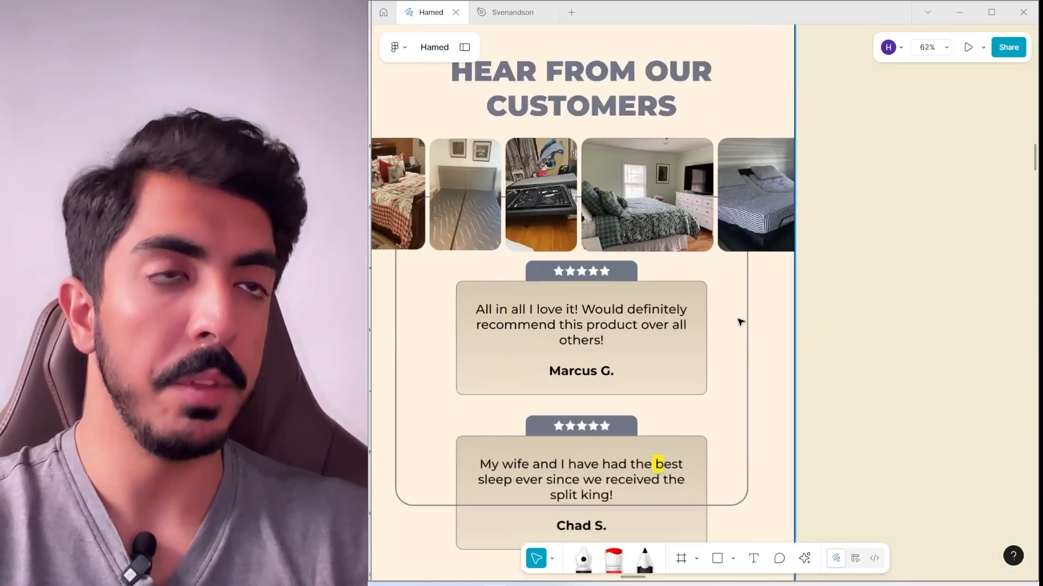
scroll(682, 333, up, 2)
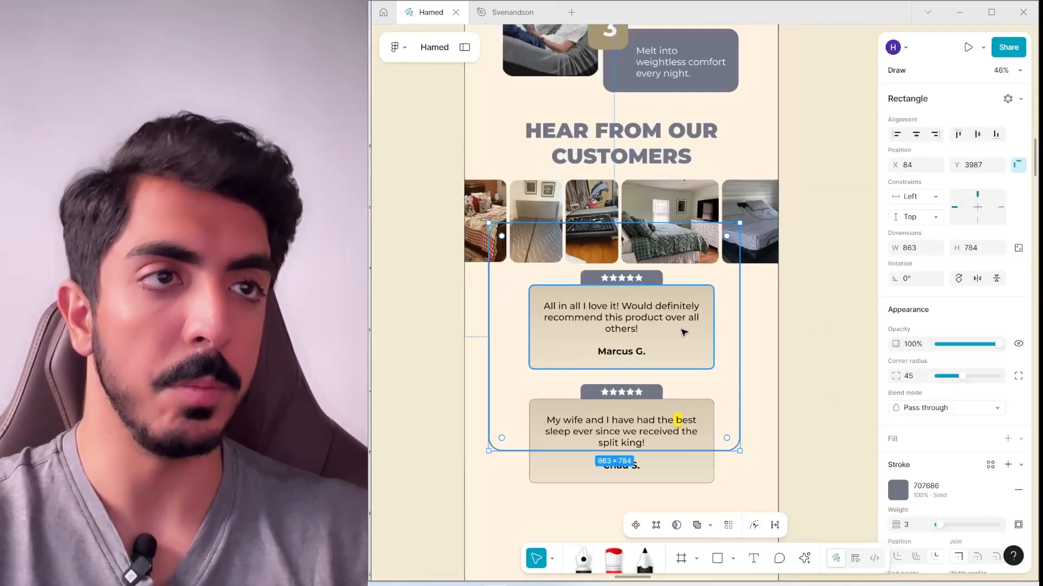
ctrl+click(682, 332)
key(shift+Return)
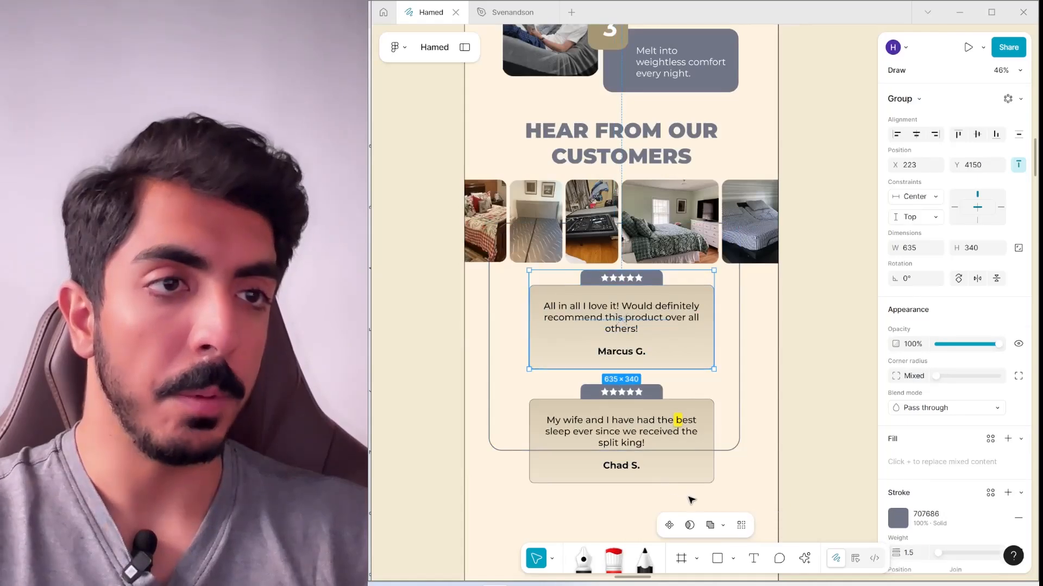
drag(688, 494, 547, 387)
drag(786, 338, 734, 357)
key(ctrl+g)
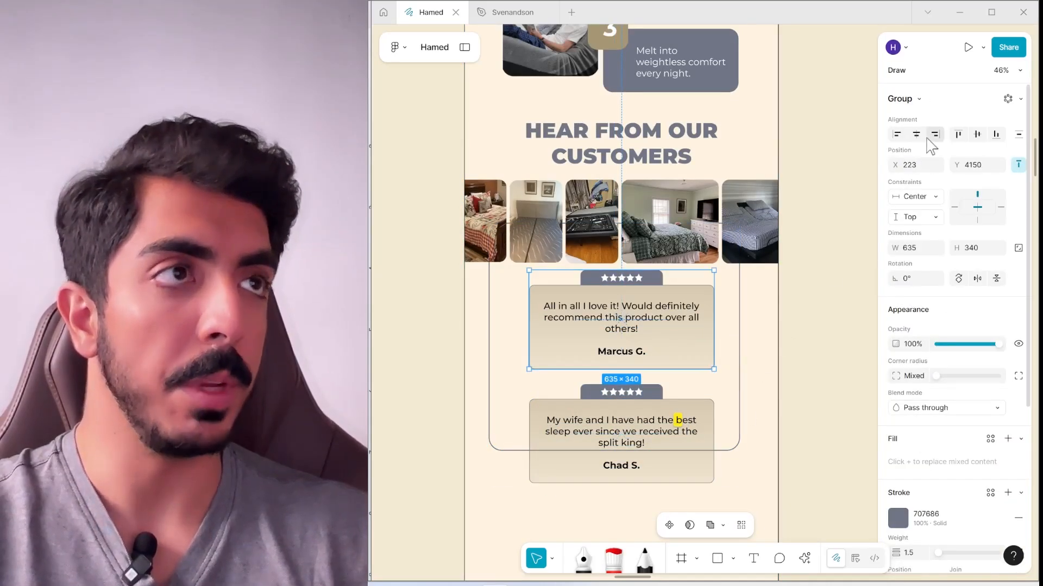
Add a uniform background blur of 43 to the second testimonial card's gradient background.
scroll(733, 391, down, 1)
ctrl+click(704, 434)
scroll(703, 434, up, 3)
scroll(936, 448, down, 3)
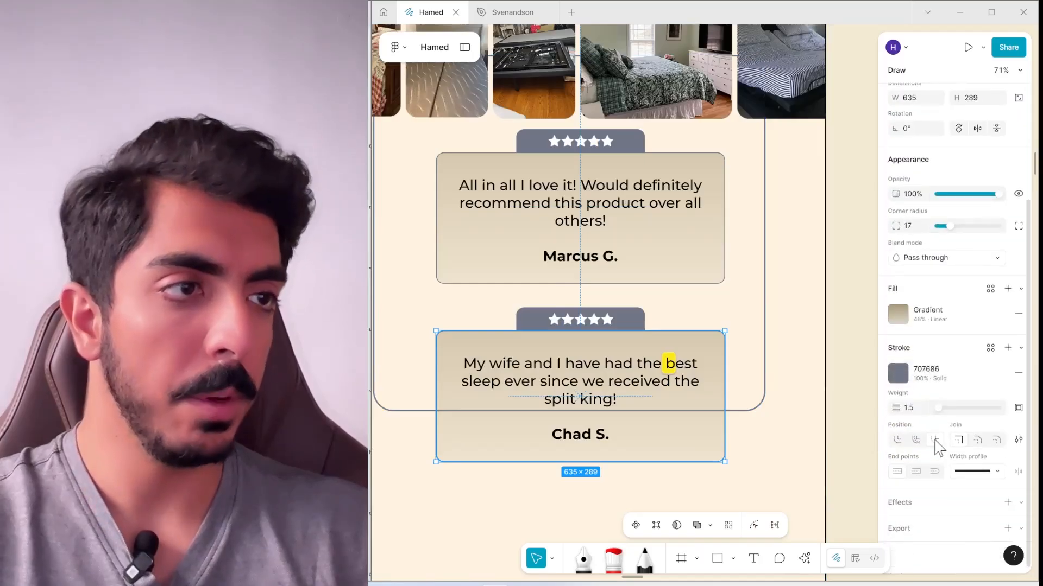
click(1007, 503)
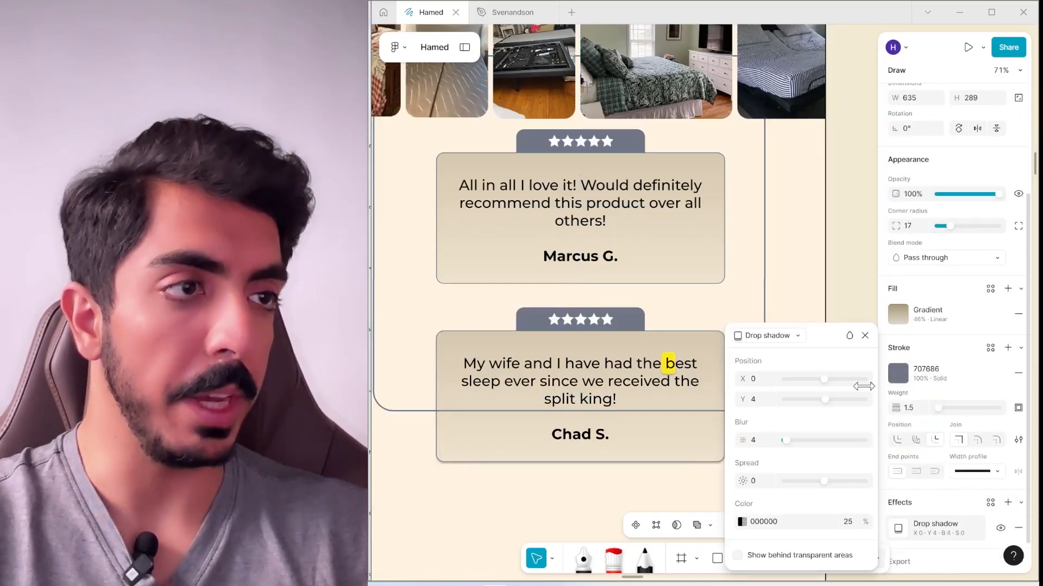
click(782, 336)
click(773, 379)
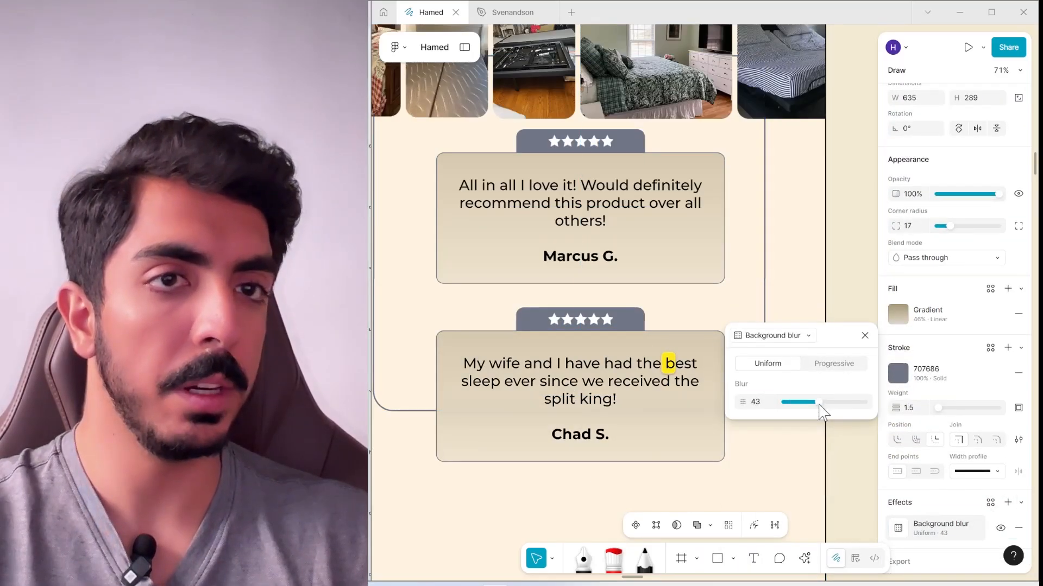
scroll(418, 419, down, 3)
click(478, 443)
Narrow the outline rectangle slightly on both sides around the testimonial cards.
scroll(473, 433, down, 3)
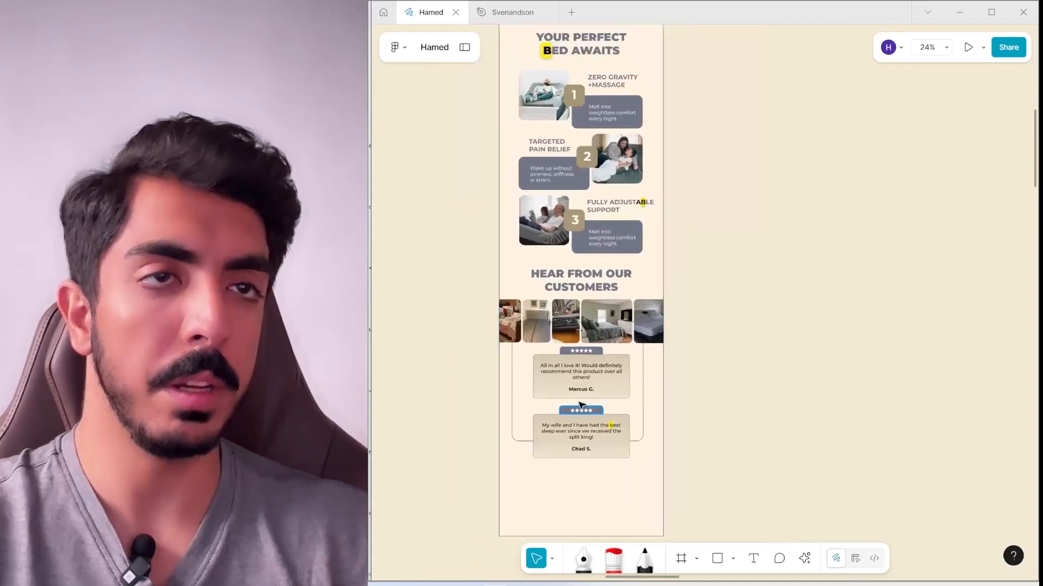
scroll(680, 372, up, 2)
click(674, 359)
drag(669, 358, 668, 358)
click(754, 349)
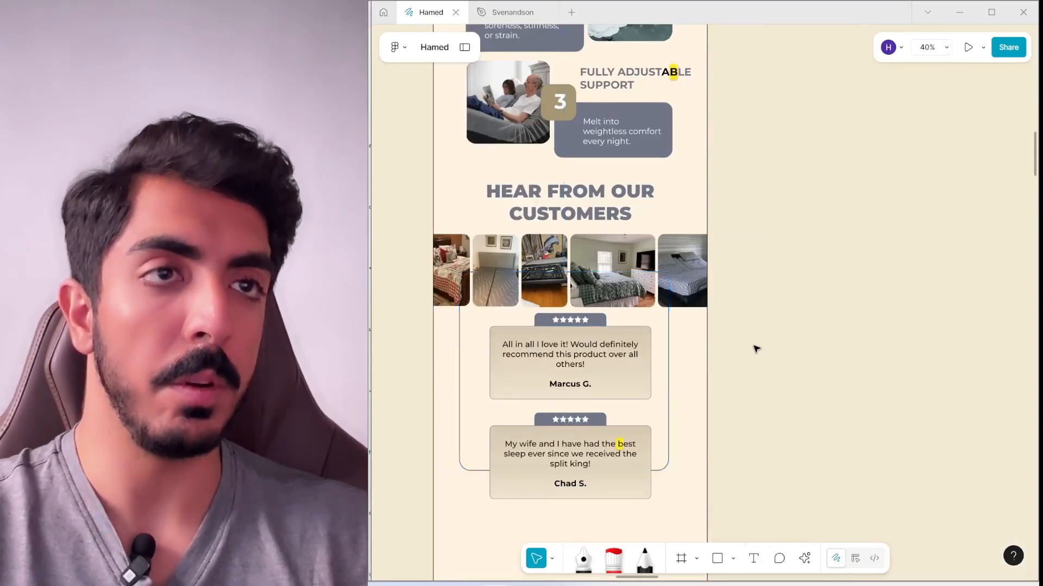
Extend the bottom of the email frame so its height is about 6193.
scroll(640, 324, down, 3)
click(629, 360)
key(Escape)
key(alt+Tab)
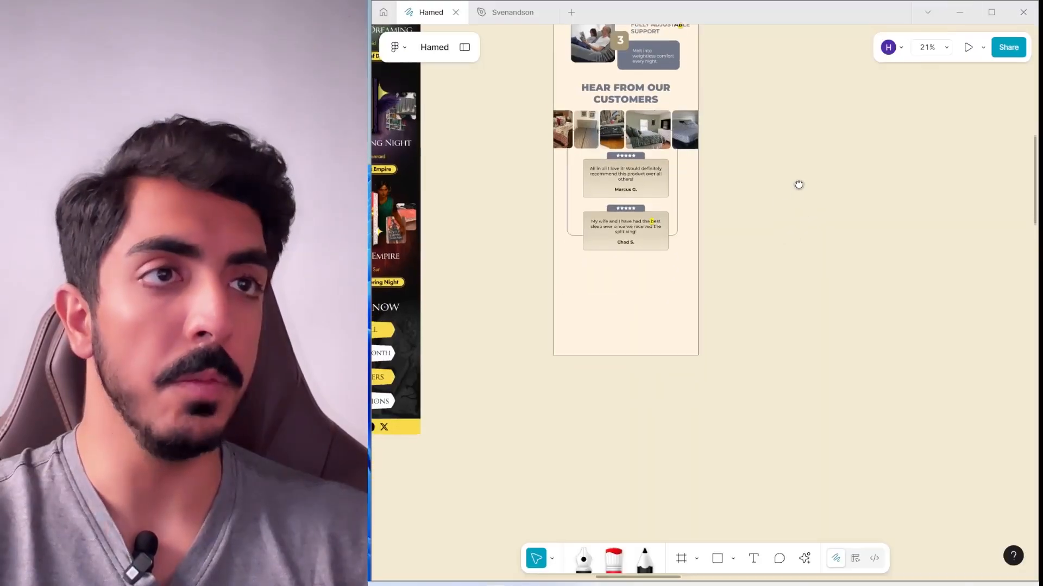
drag(616, 350, 616, 425)
Duplicate the customers headline below the testimonials and replace its text with "Ready to Sleep Better?" from the copy document.
scroll(744, 303, up, 2)
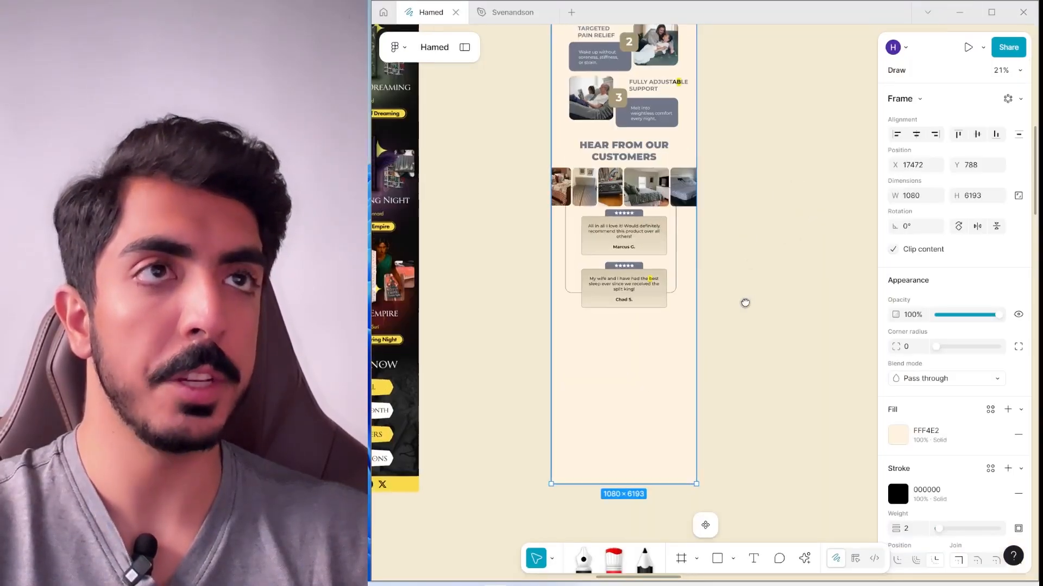
click(638, 153)
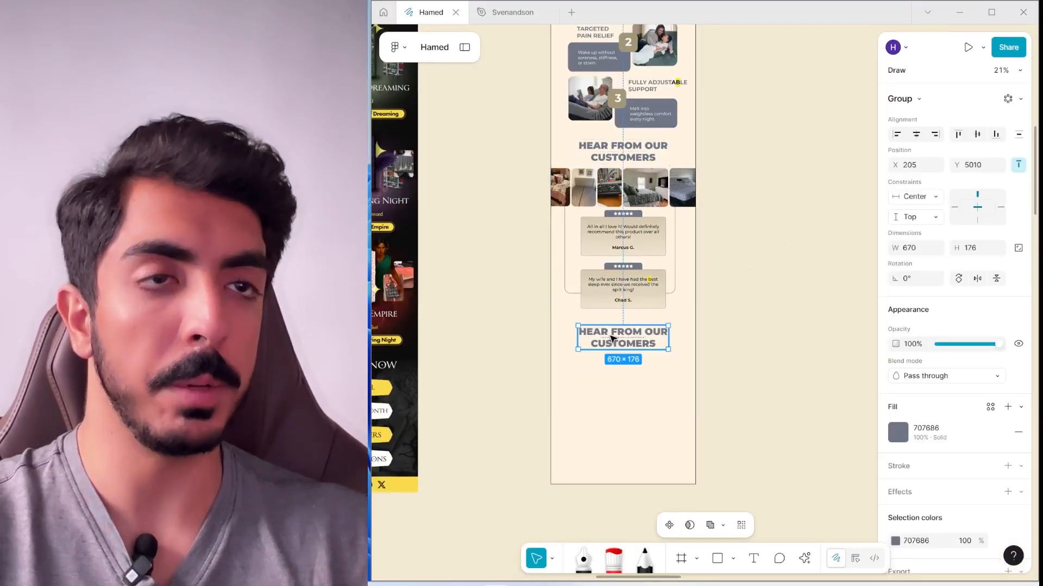
double_click(611, 338)
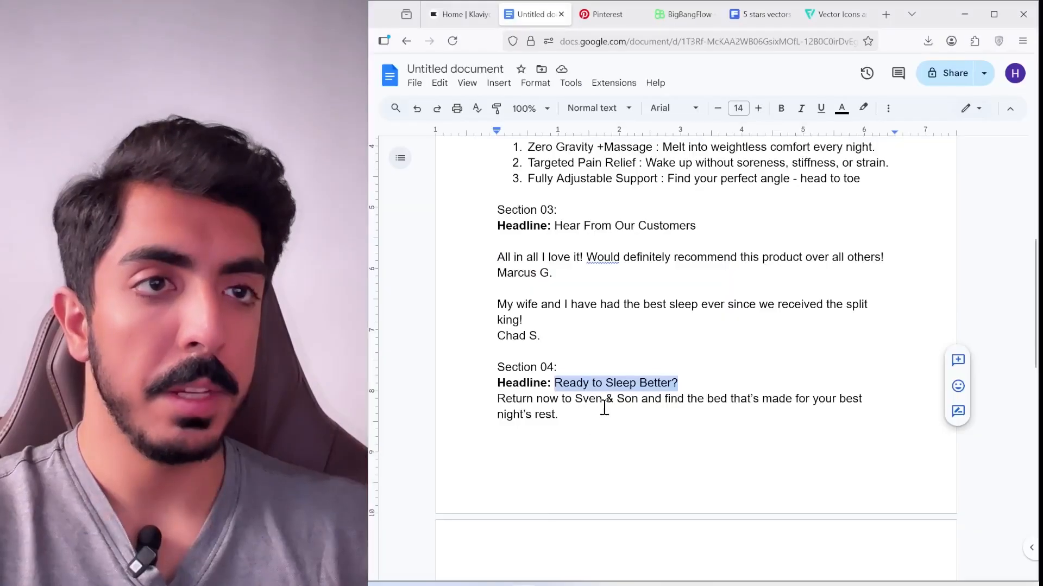
Duplicate the body paragraph beneath the new headline and replace its text with the "Return now to Sven & Son…" copy from Section 04.
drag(558, 415, 491, 396)
key(ctrl+c)
key(alt+Tab)
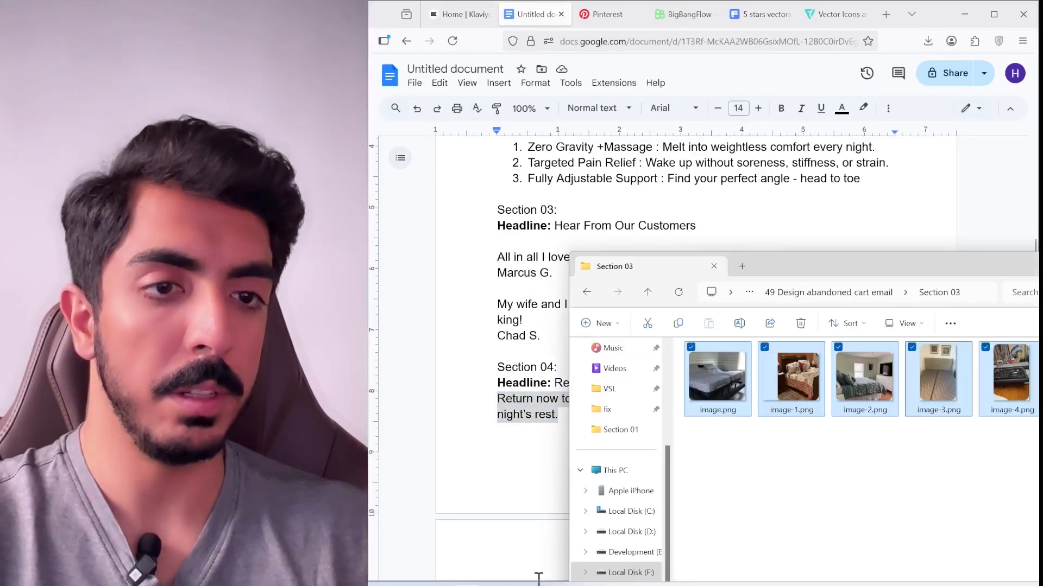
key(alt+Tab)
scroll(704, 318, down, 5)
click(627, 112)
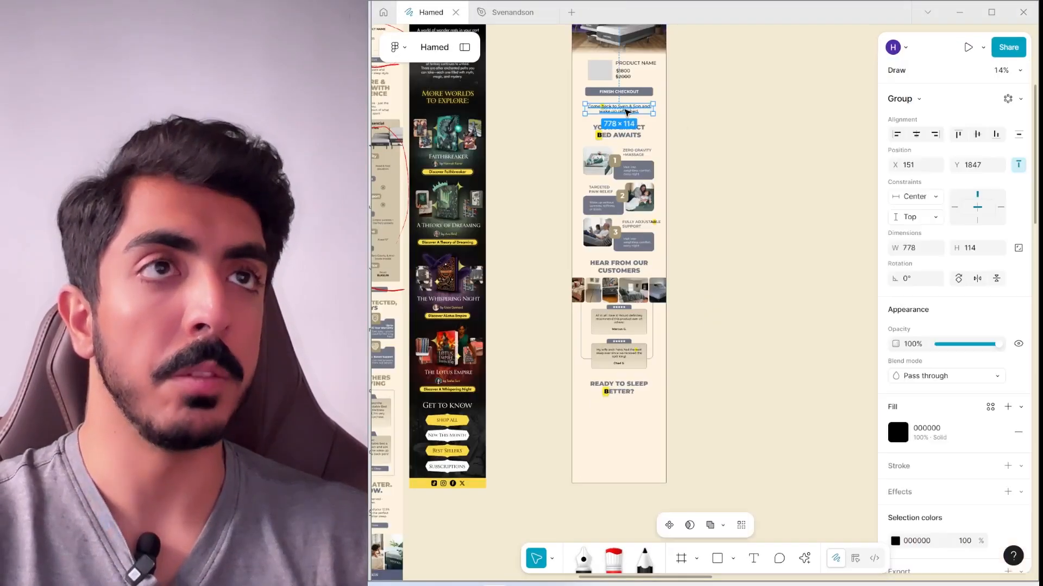
key(ctrl+v)
scroll(608, 411, up, 5)
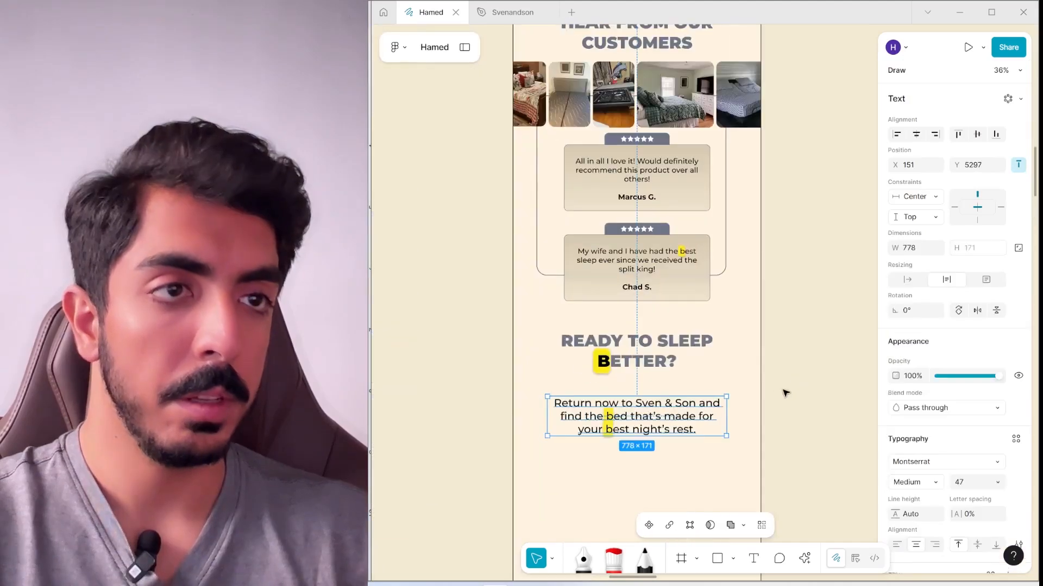
scroll(758, 228, down, 6)
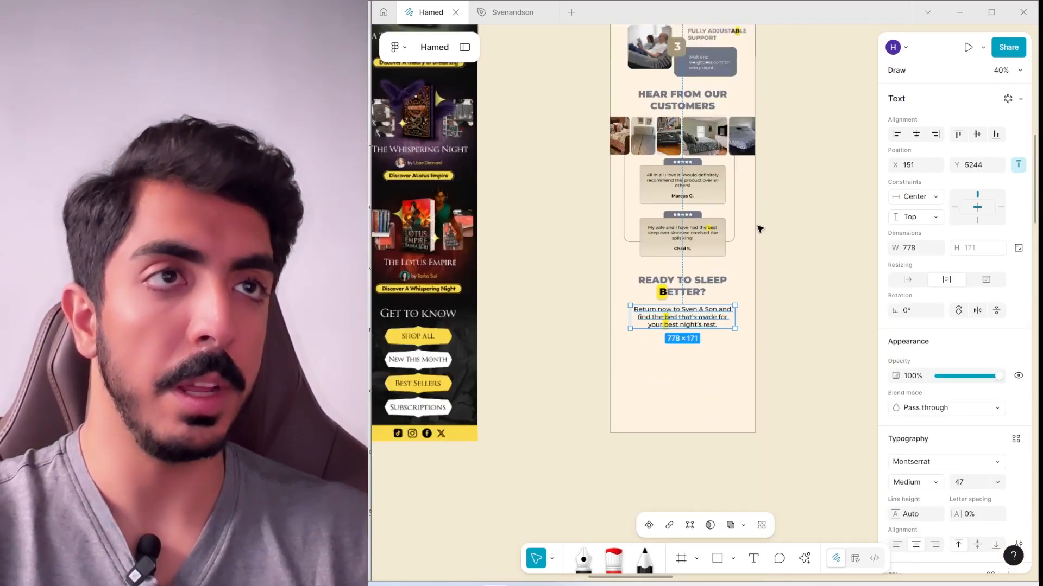
Group the FINISH CHECKOUT label with its button and place a copy of the button beneath the closing paragraph.
click(708, 99)
click(697, 73)
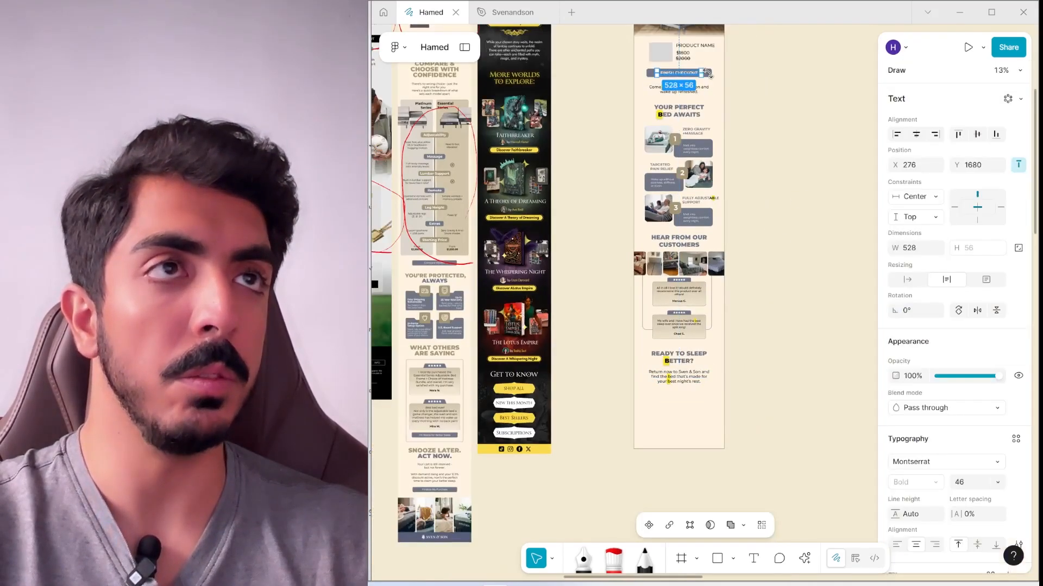
scroll(712, 74, up, 5)
shift+click(701, 74)
key(ctrl+g)
drag(700, 74, 629, 310)
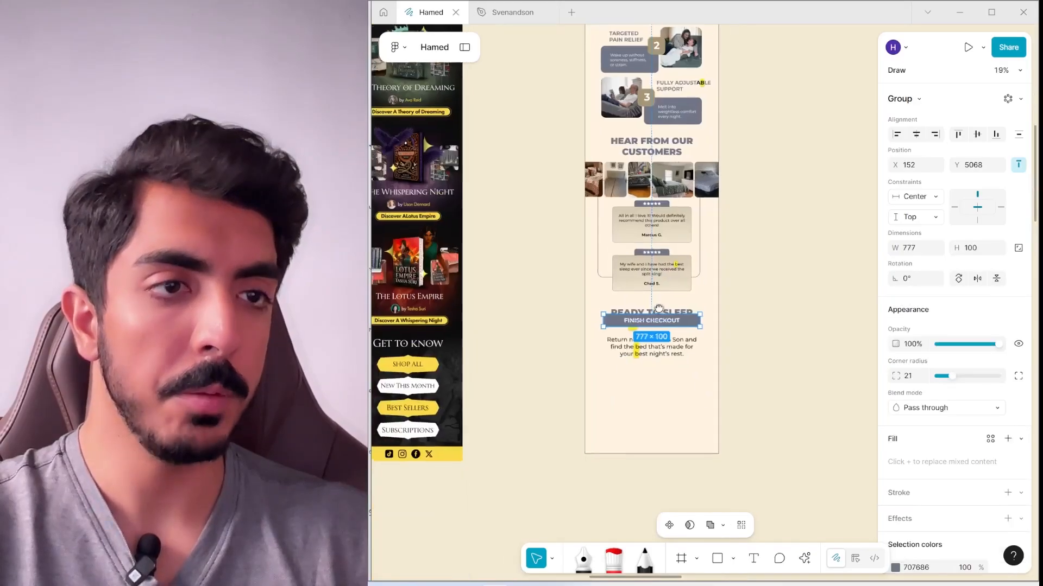
scroll(689, 330, up, 3)
drag(688, 330, 691, 433)
scroll(691, 433, down, 3)
Extend the email frame's height to 6538 and bring the four bed images from the Section 04 folder onto the canvas.
click(692, 468)
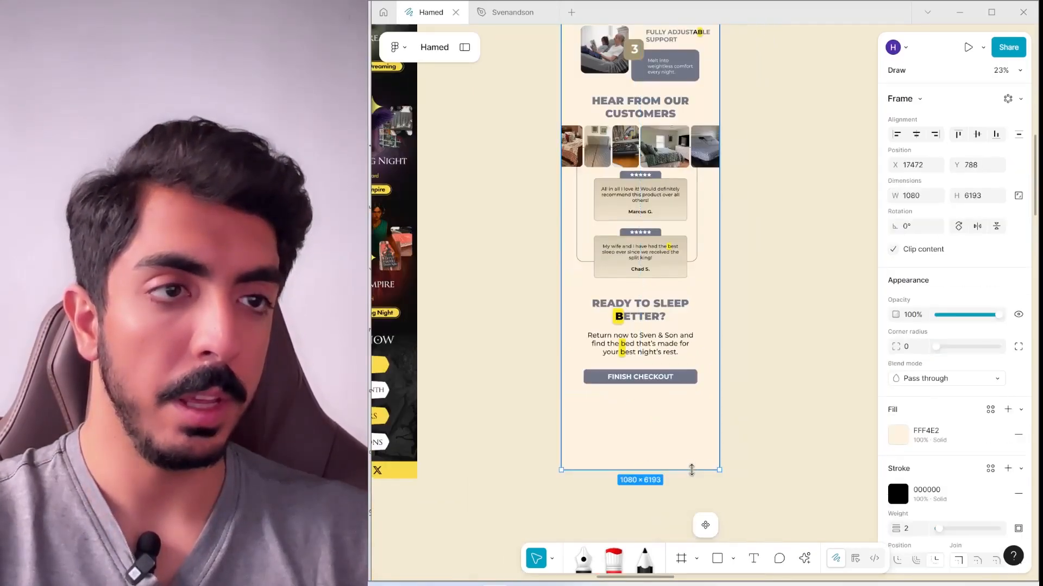
scroll(720, 482, down, 2)
double_click(782, 426)
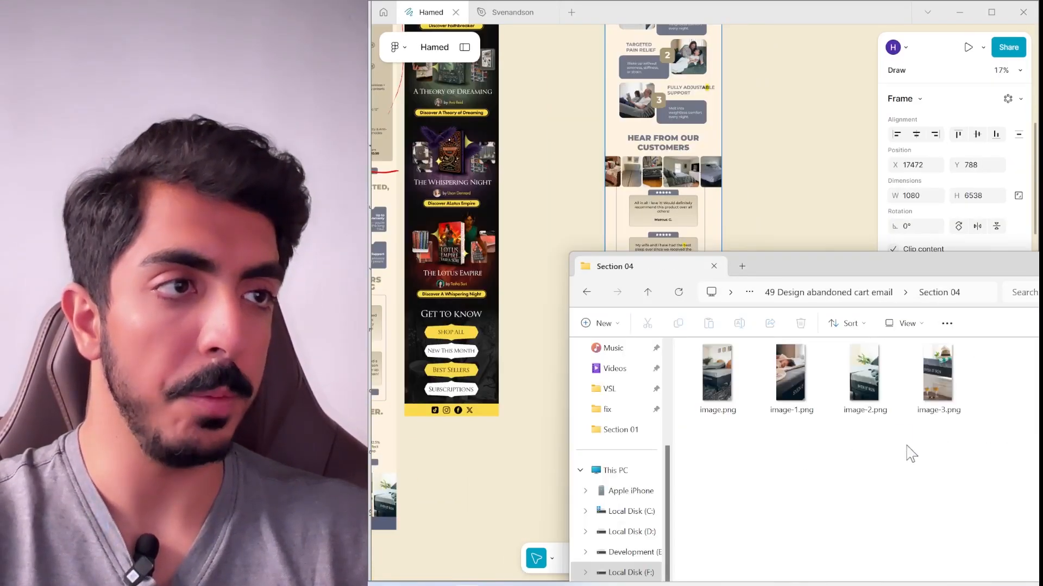
drag(907, 443, 700, 392)
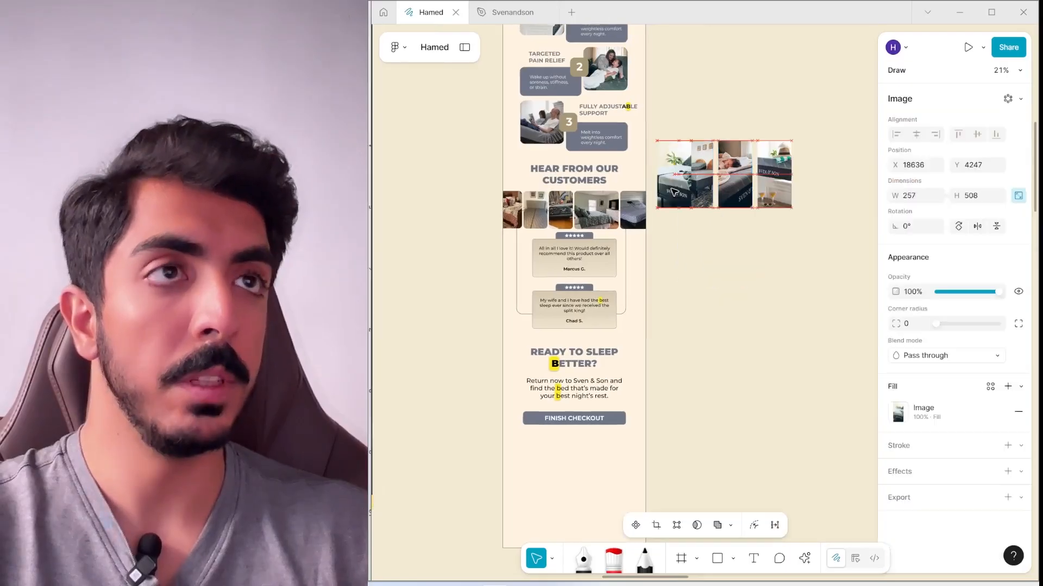
Spread the four overlapping bed images into one row with equal horizontal gaps.
scroll(703, 193, up, 2)
shift+click(704, 192)
scroll(705, 206, up, 2)
click(706, 217)
drag(706, 217, 726, 217)
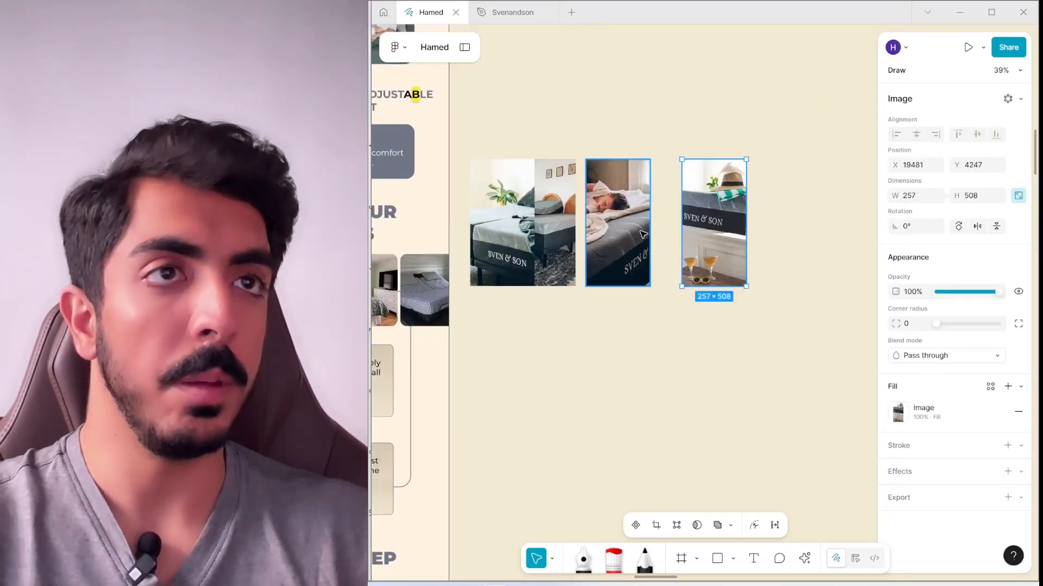
shift+click(618, 223)
shift+click(525, 243)
key(ctrl+alt+t)
scroll(668, 217, down, 5)
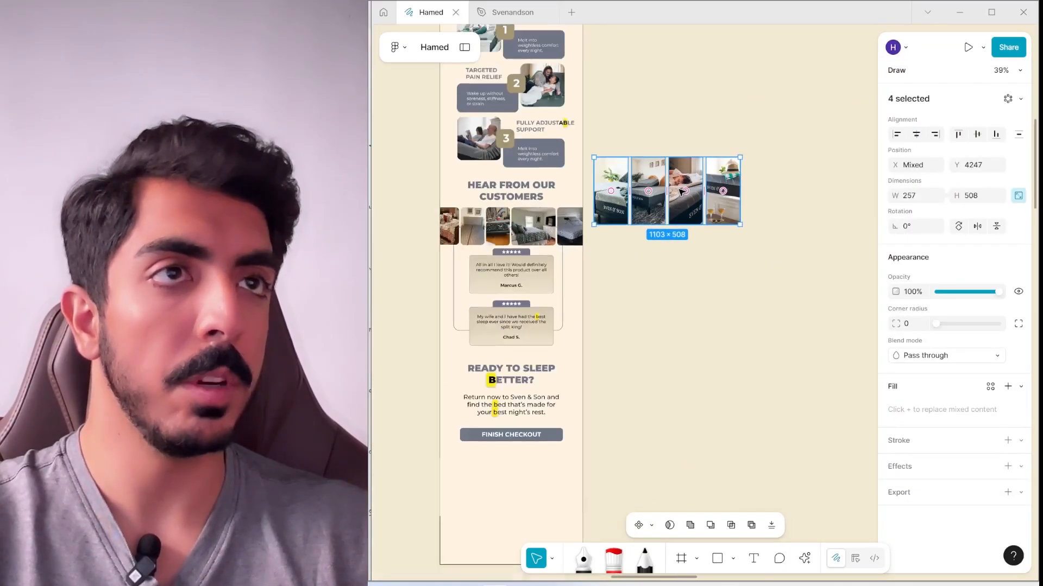
Place the row of four bed images across the frame beneath the closing FINISH CHECKOUT button and group it.
drag(671, 189, 555, 410)
scroll(555, 410, up, 5)
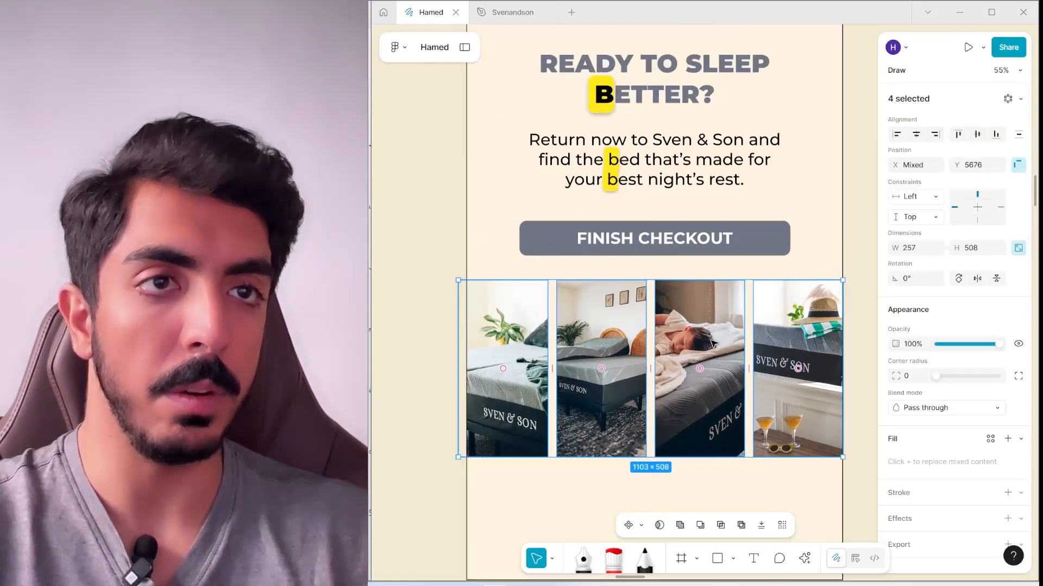
key(ctrl+g)
Shorten the email frame to a height of 6184 so it ends at the bottom of the bed images.
scroll(663, 392, down, 2)
click(662, 393)
drag(663, 418, 671, 360)
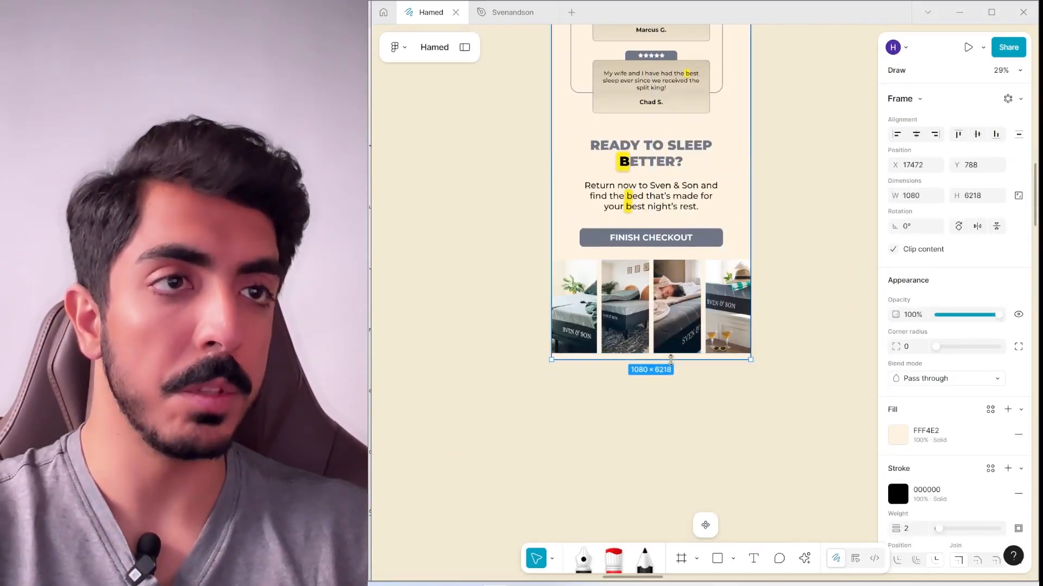
scroll(673, 358, down, 5)
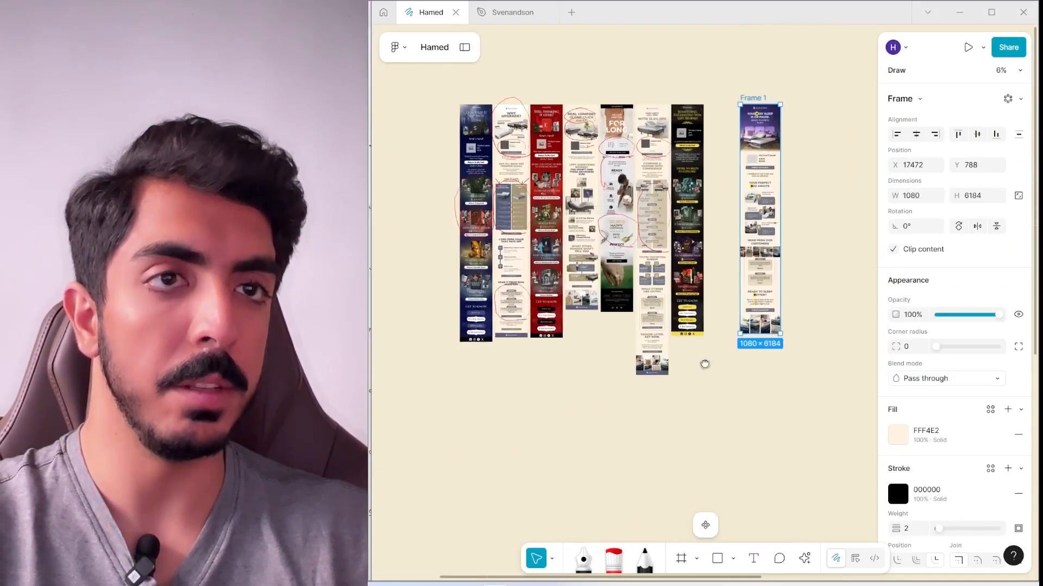
Import Footer.jpg from the Section 04 folder and place it directly below the email frame, aligned with the frame's sides.
scroll(543, 319, up, 3)
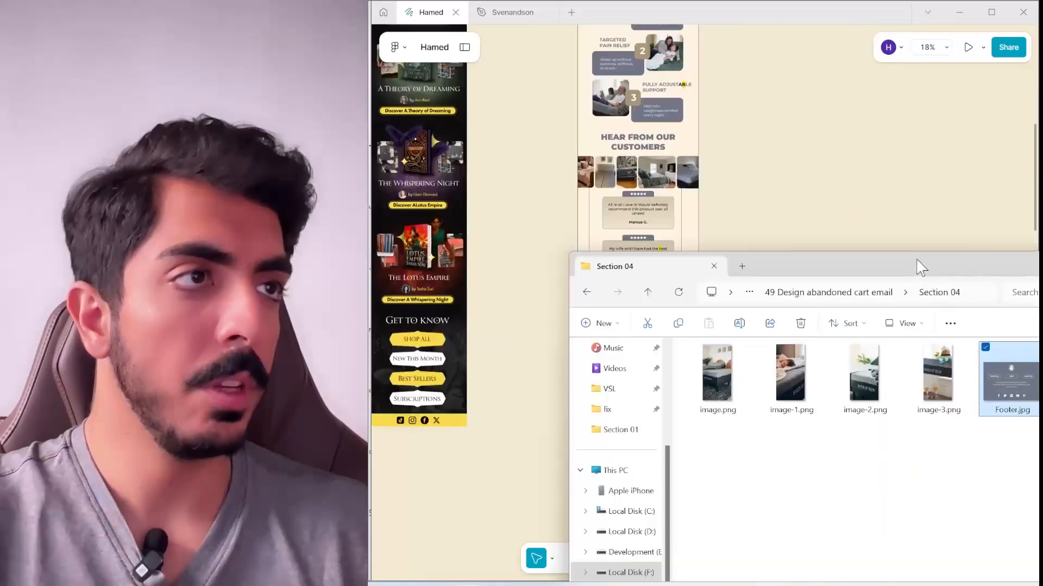
click(853, 473)
drag(850, 283, 799, 288)
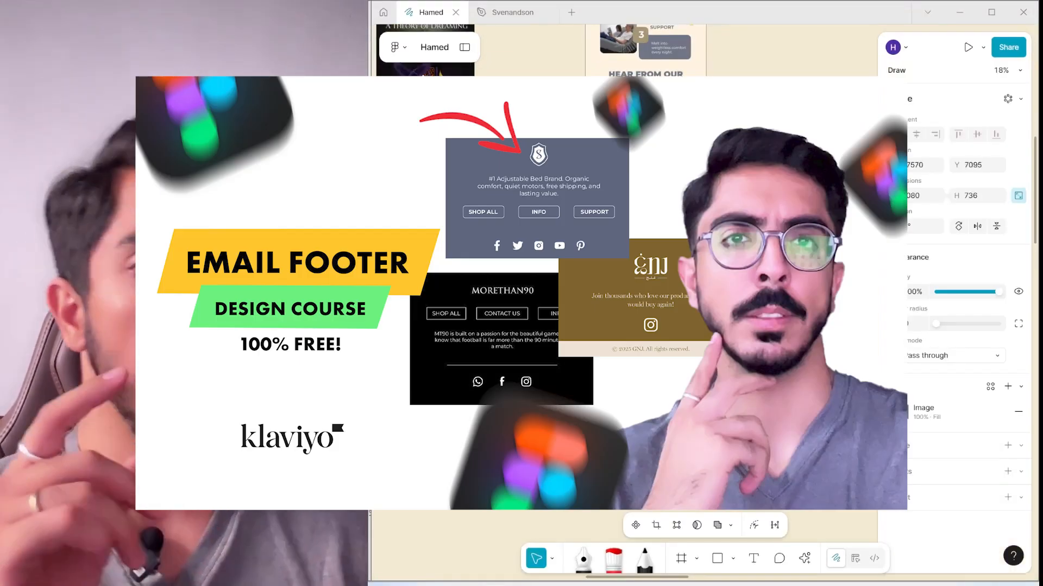
scroll(625, 293, up, 3)
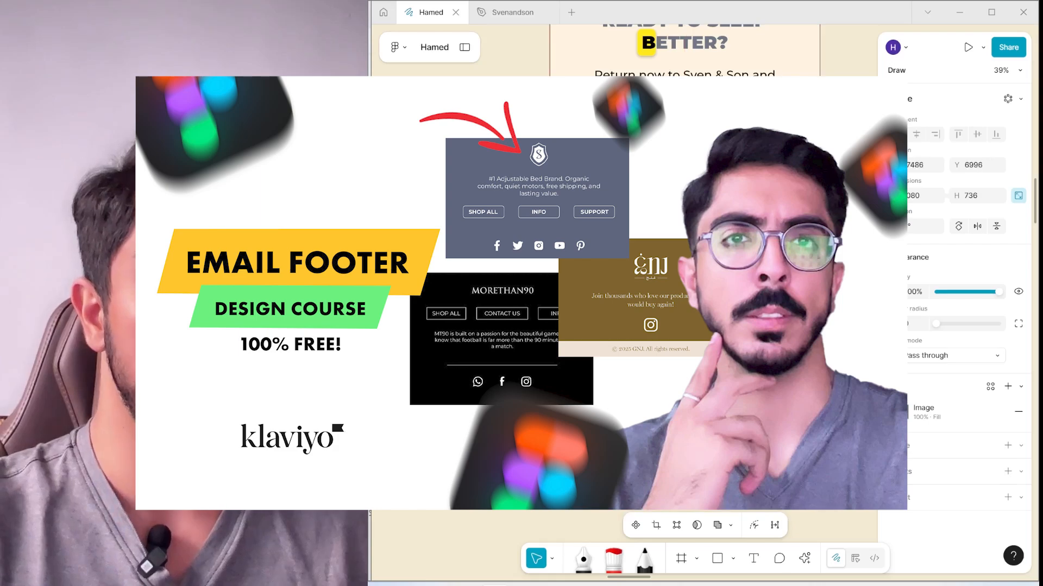
scroll(700, 339, up, 1)
scroll(699, 339, down, 1)
scroll(679, 380, right, 2)
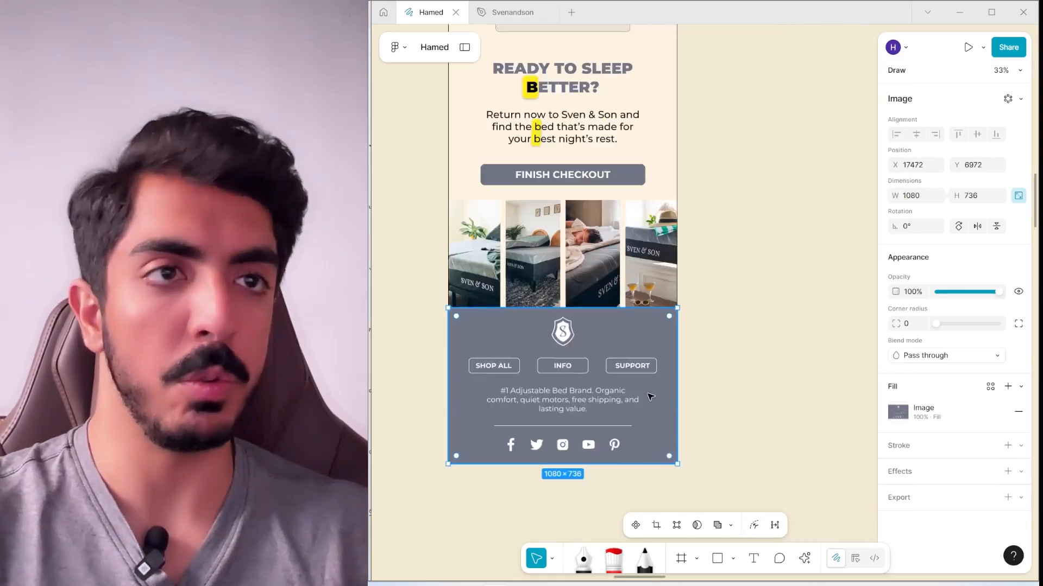
Examine the finished email layout from the footer up to the header.
scroll(659, 428, up, 2)
scroll(659, 429, down, 3)
click(802, 349)
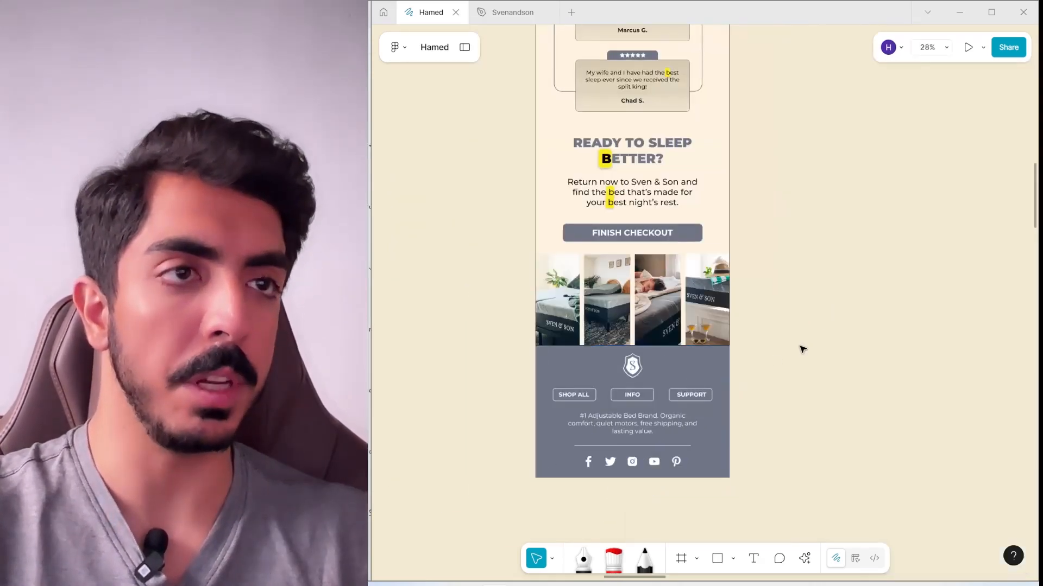
click(671, 383)
scroll(754, 340, down, 2)
click(744, 454)
scroll(687, 383, down, 3)
scroll(678, 239, up, 2)
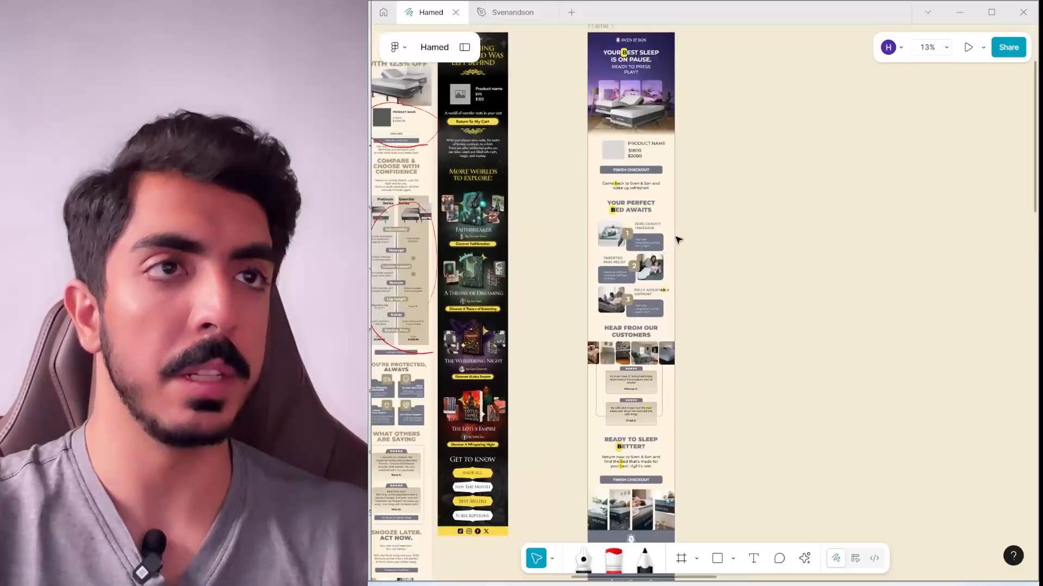
scroll(689, 193, right, 2)
scroll(676, 258, up, 3)
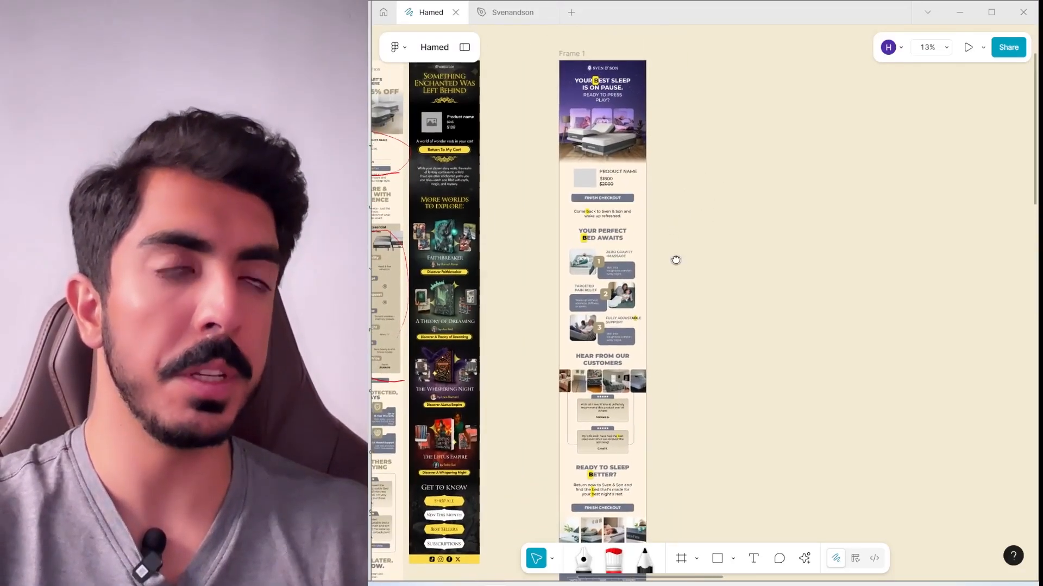
Draw a slice over the email's hero section, starting at the frame's top edge, 1080 wide and 1315 high.
click(696, 559)
click(722, 533)
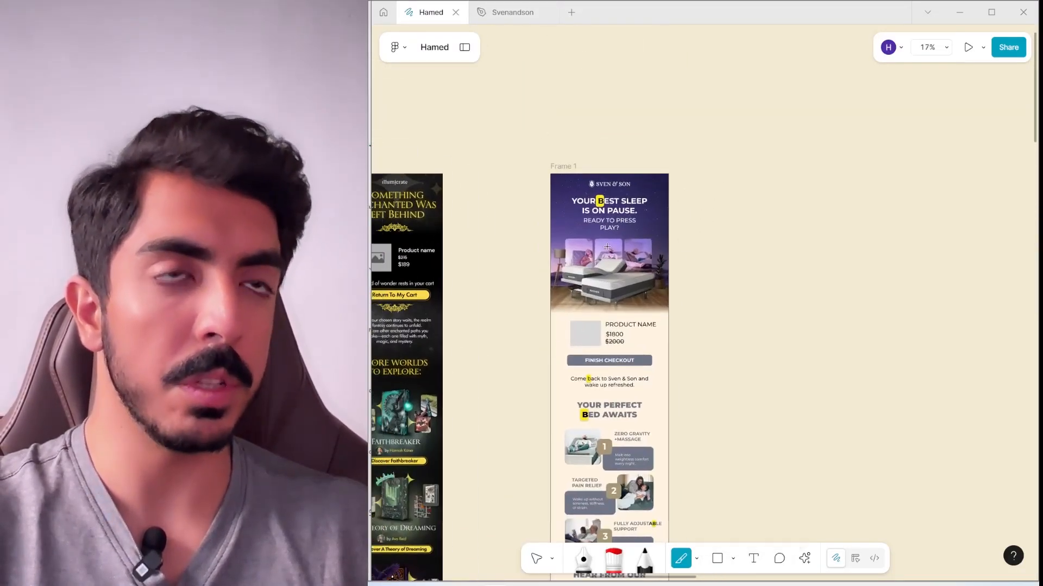
scroll(581, 201, up, 3)
drag(530, 159, 719, 389)
scroll(670, 422, up, 3)
scroll(670, 422, down, 4)
scroll(669, 422, up, 6)
scroll(669, 422, down, 3)
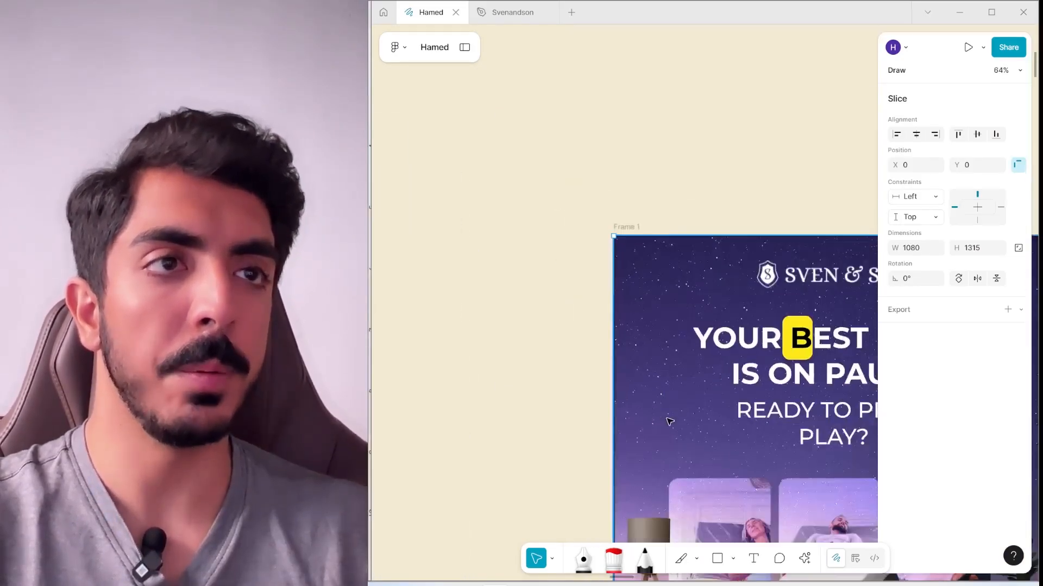
Duplicate the slice below the product block at Y 1618 and set its height to 1978, ending above HEAR FROM OUR CUSTOMERS.
scroll(669, 422, down, 5)
scroll(650, 191, up, 2)
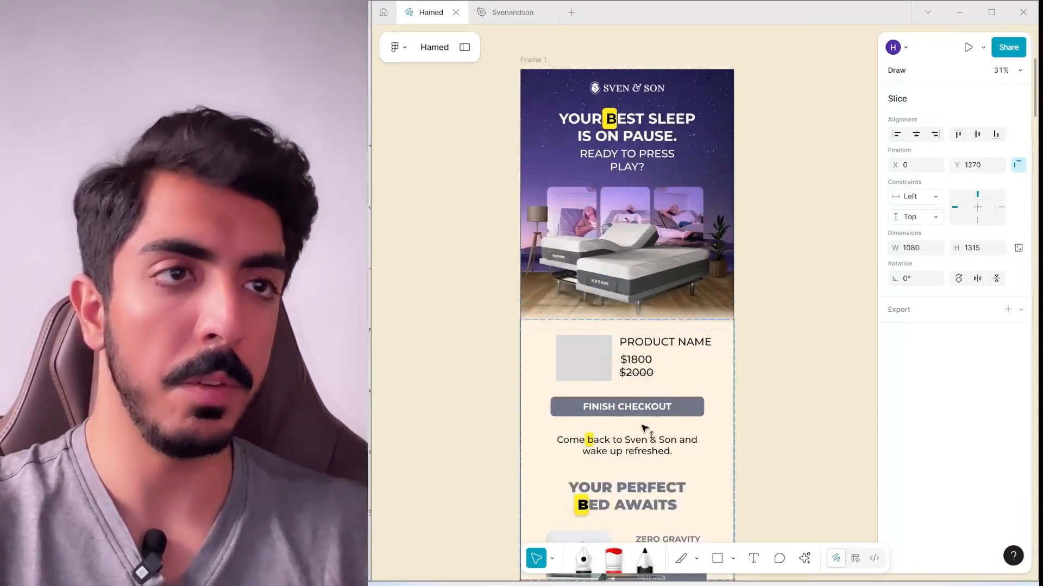
scroll(642, 448, up, 3)
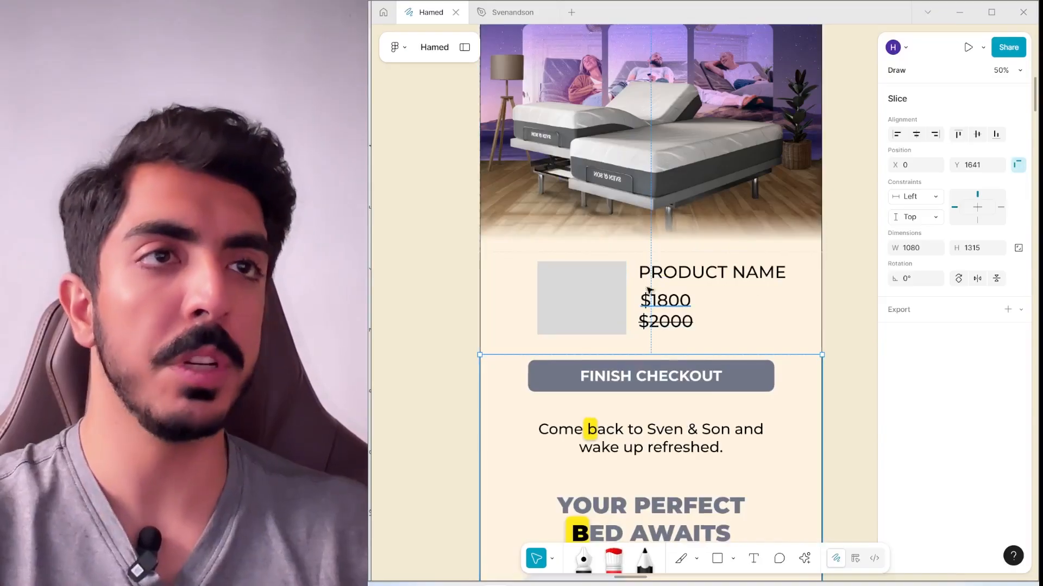
scroll(531, 354, up, 3)
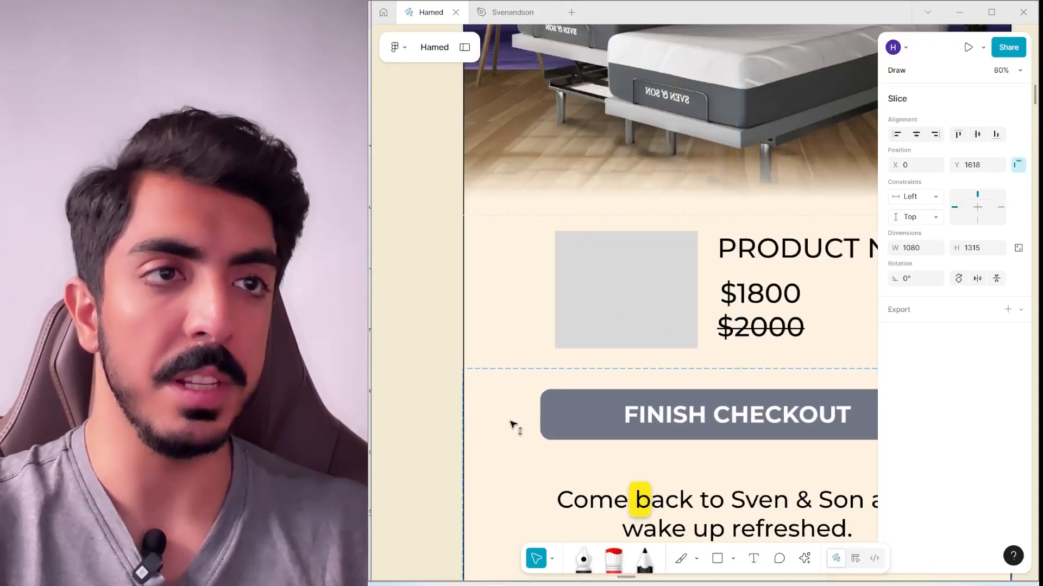
scroll(584, 159, down, 4)
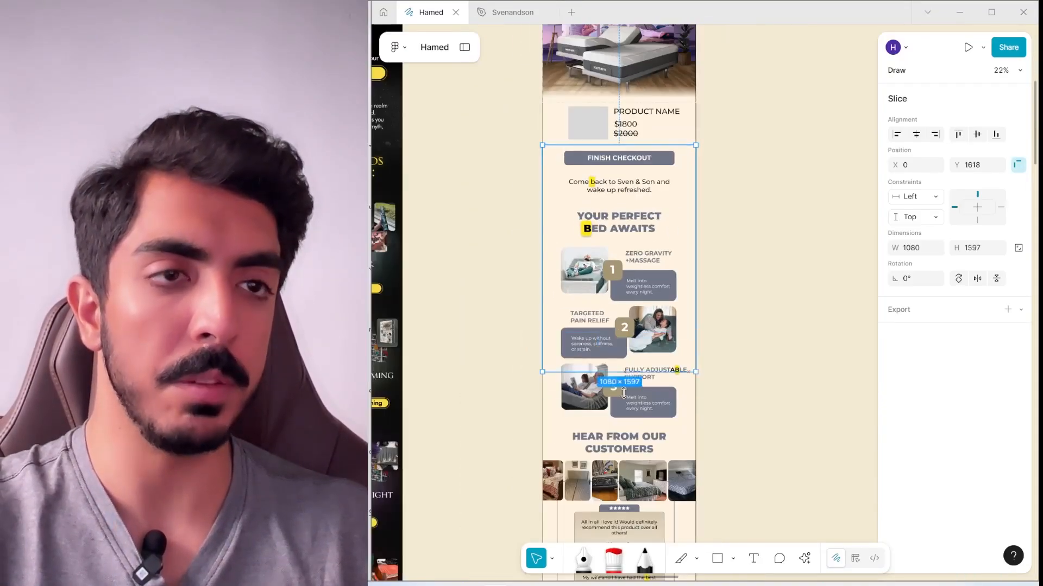
drag(630, 426, 652, 328)
scroll(652, 328, down, 3)
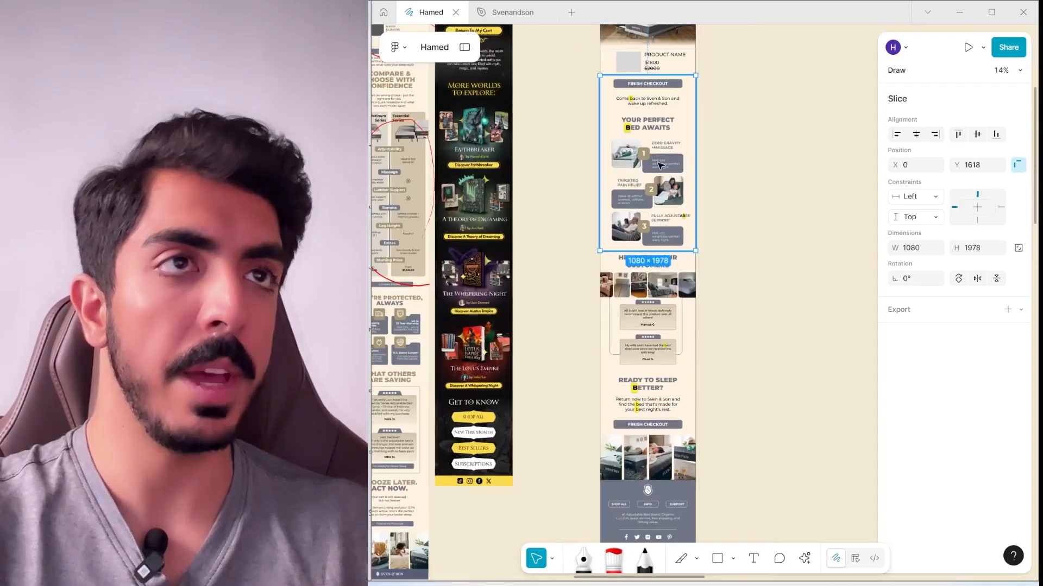
Duplicate the middle slice to Y 3596 and extend it to a height of 2588, down to the footer's upper edge.
scroll(658, 163, up, 3)
key(ctrl+d)
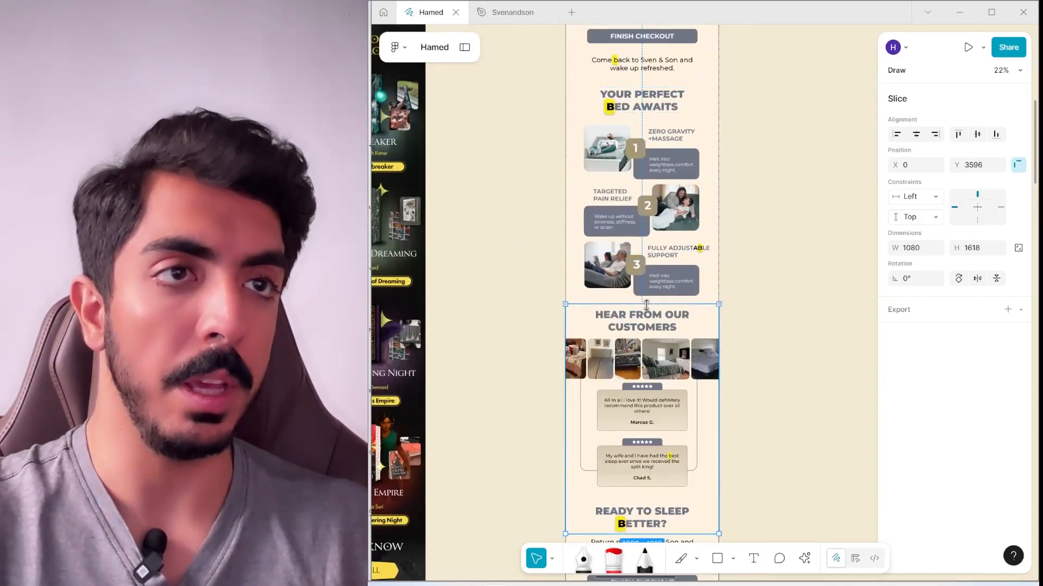
scroll(646, 304, down, 4)
scroll(641, 325, up, 3)
drag(654, 235, 658, 449)
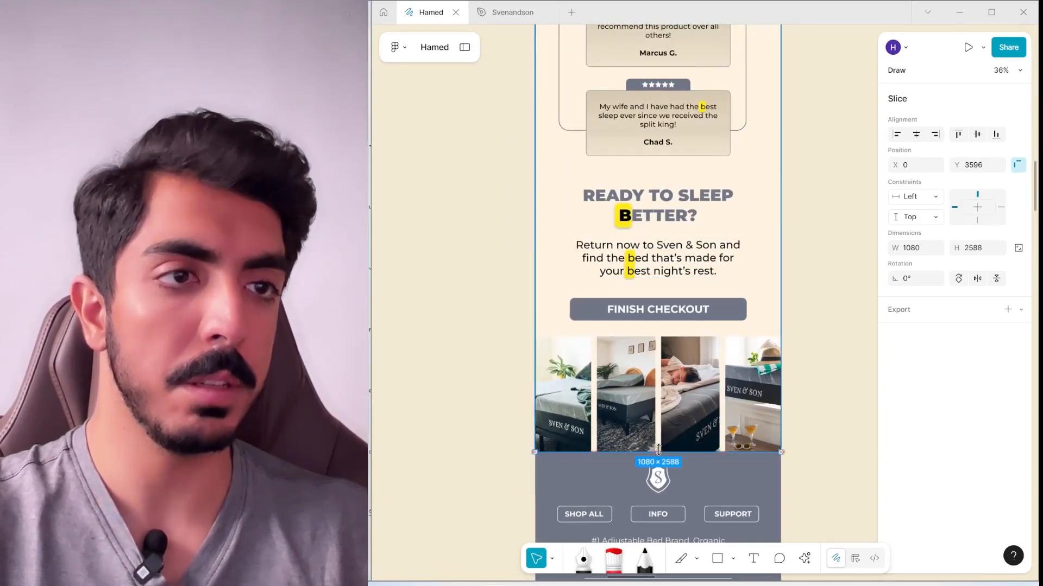
key(Escape)
Check the slice coverage over the whole email from the footer up to the hero section.
scroll(673, 424, down, 3)
scroll(709, 379, up, 4)
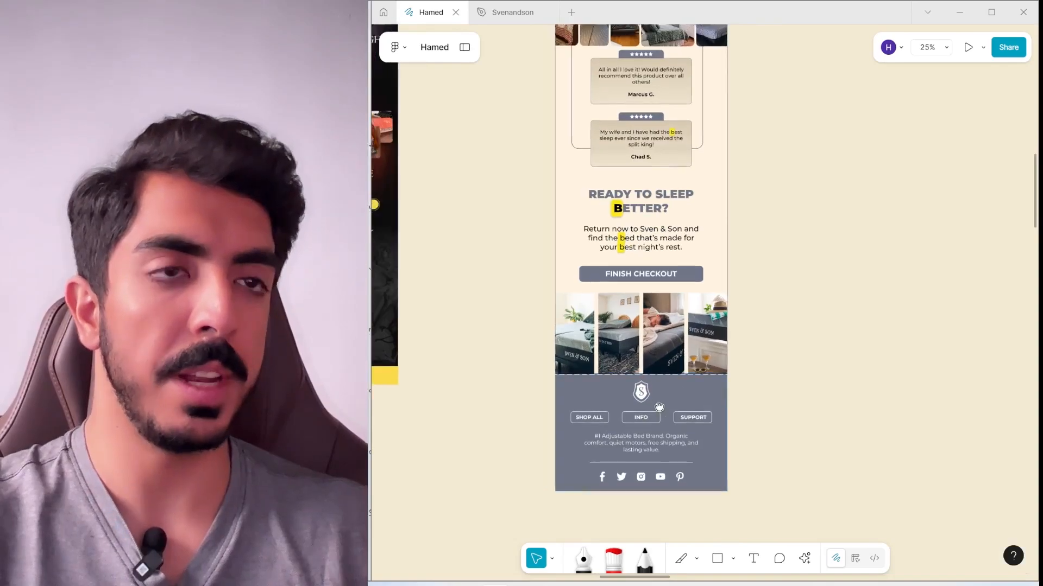
scroll(731, 363, down, 3)
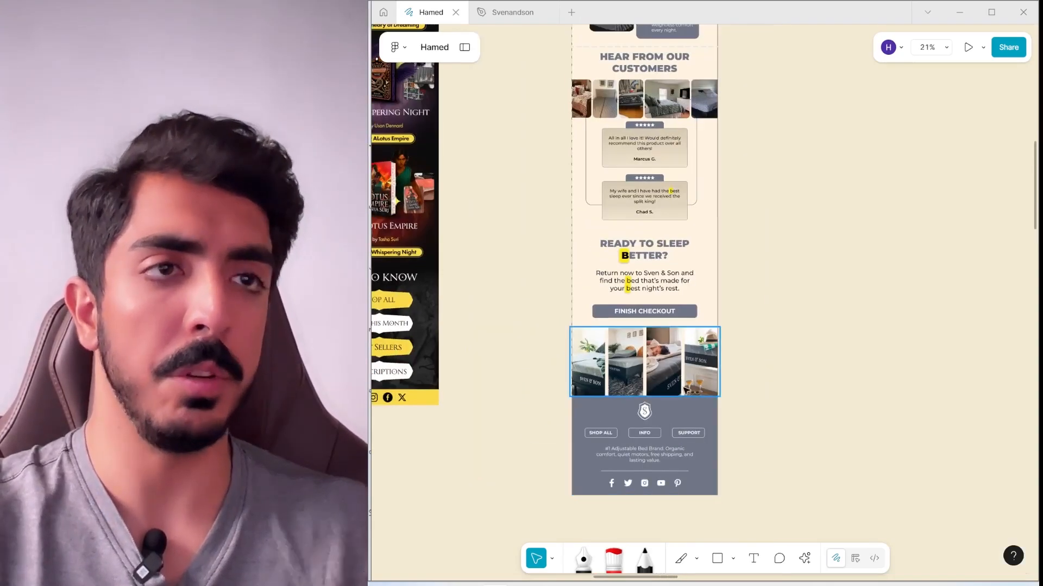
scroll(685, 389, up, 2)
scroll(674, 353, down, 2)
scroll(658, 283, up, 5)
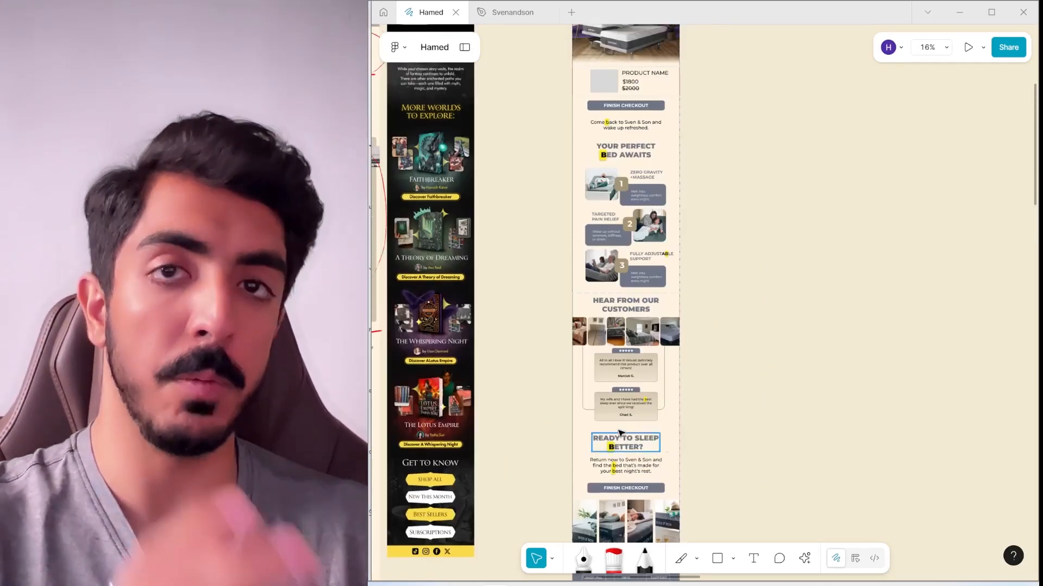
scroll(658, 283, down, 2)
scroll(641, 245, up, 4)
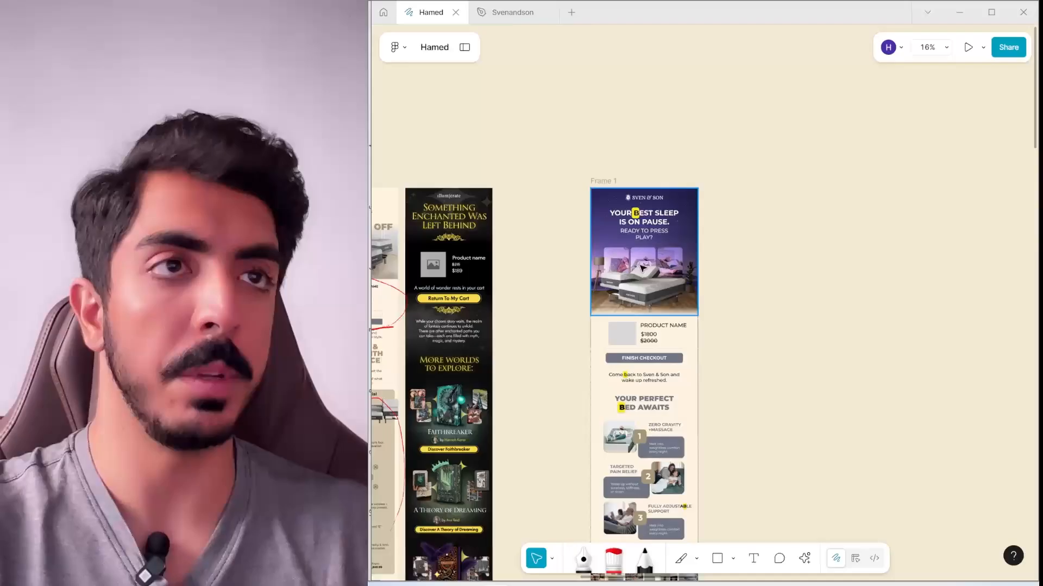
Select the three slices in Frame 1 and set their export format to JPEG.
click(607, 181)
click(464, 47)
drag(524, 351, 522, 272)
click(489, 352)
shift+click(489, 393)
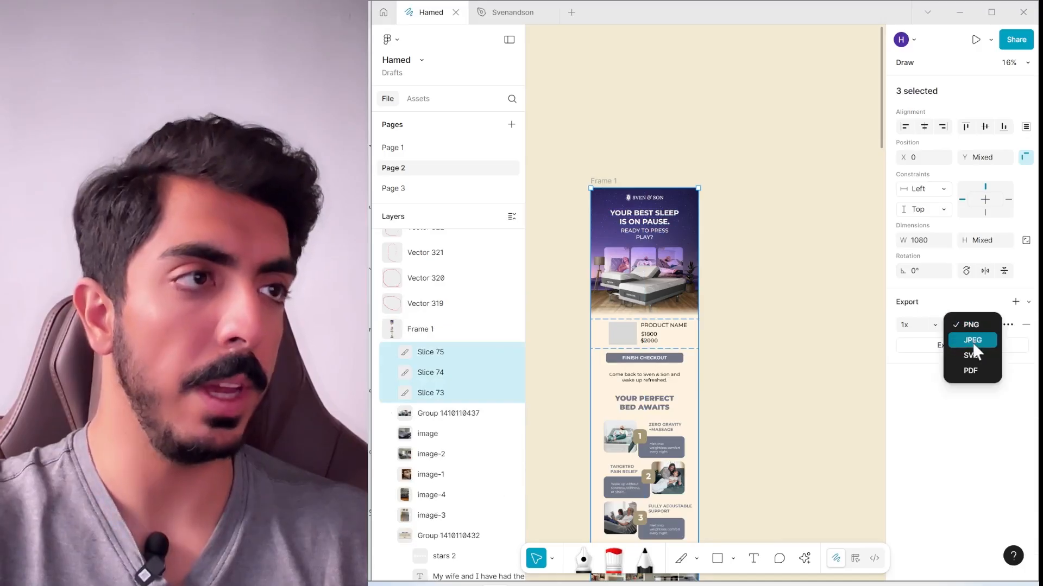
click(973, 342)
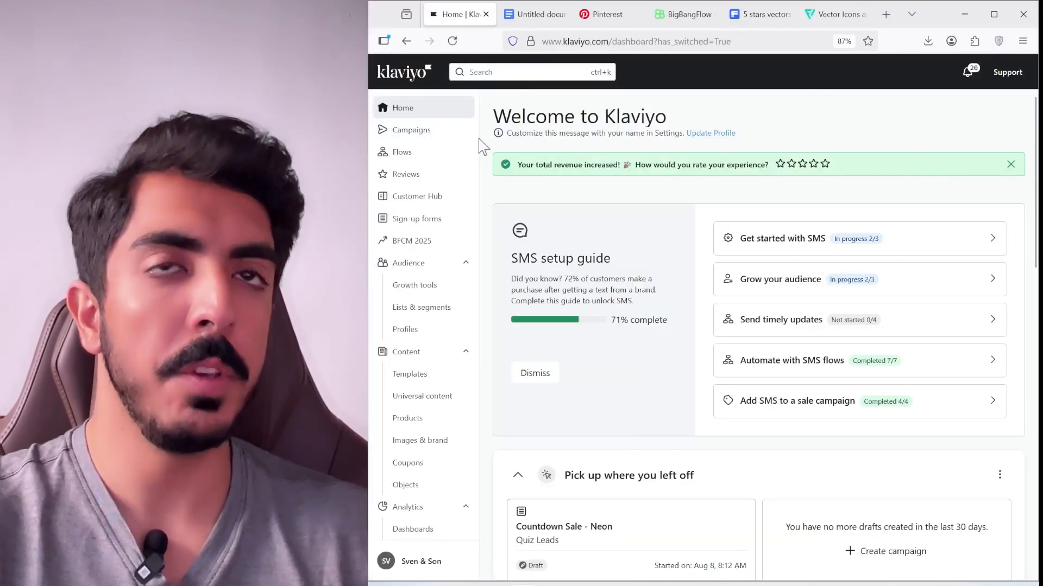
In Klaviyo, start creating a new flow and search the flow templates for "abandoned".
click(406, 155)
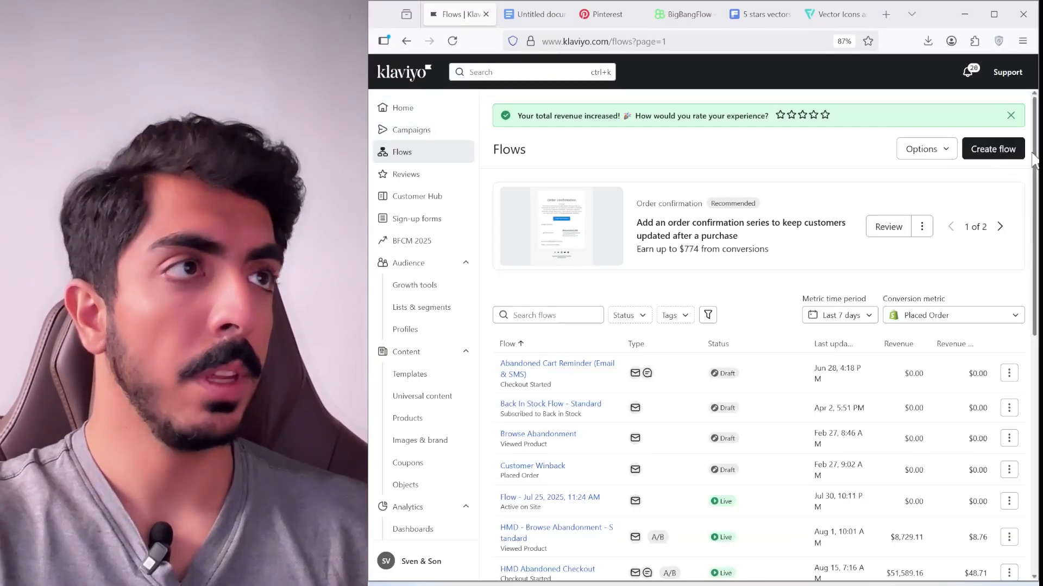
click(993, 150)
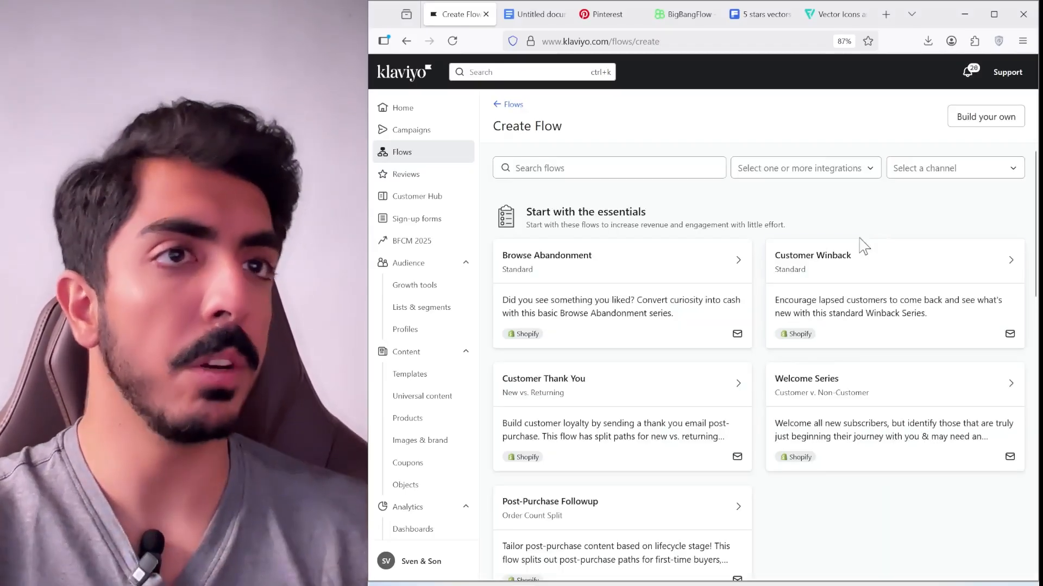
click(619, 170)
text(abando)
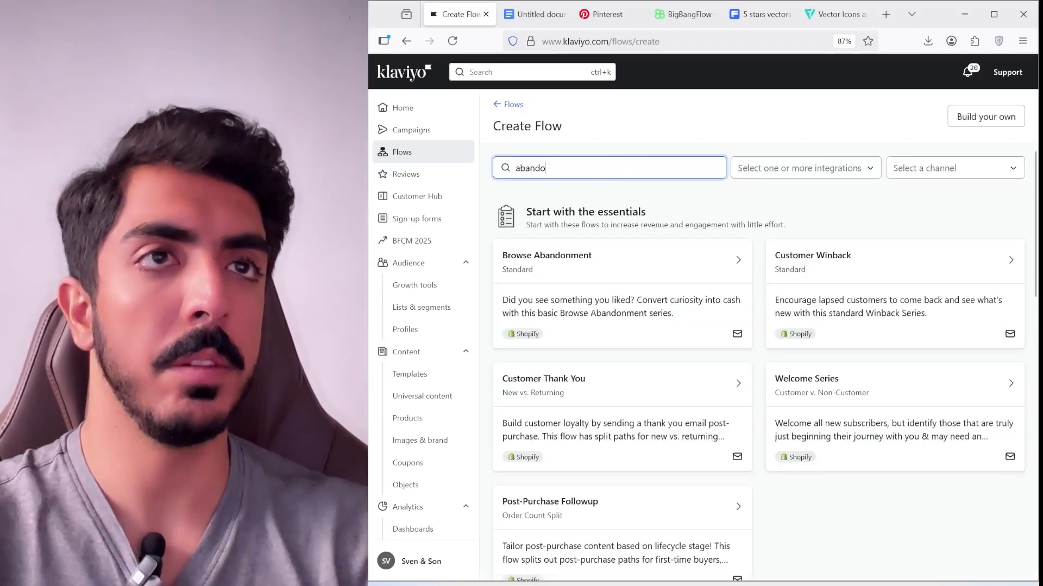
text(ned)
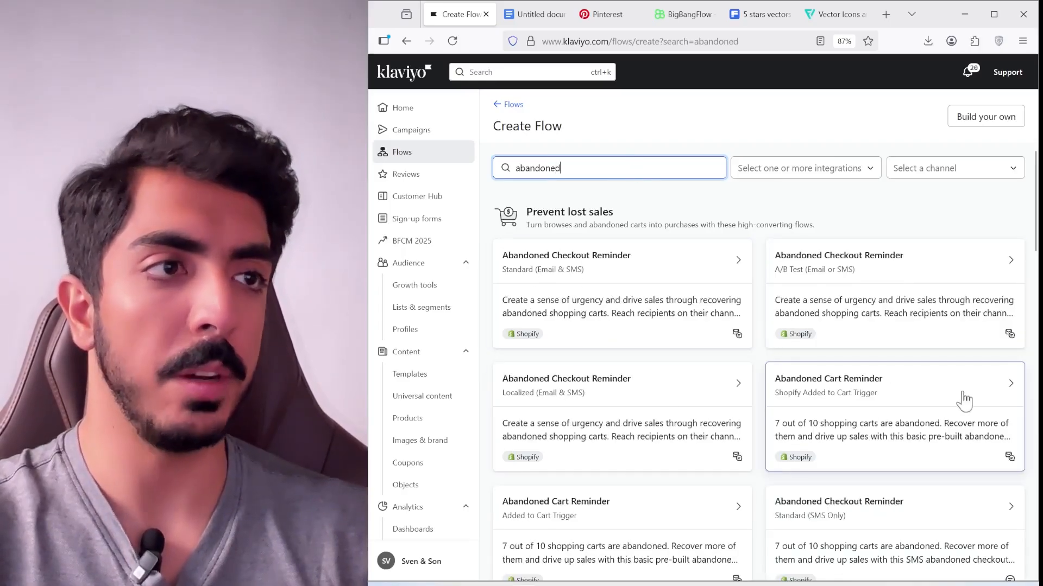
scroll(814, 359, down, 1)
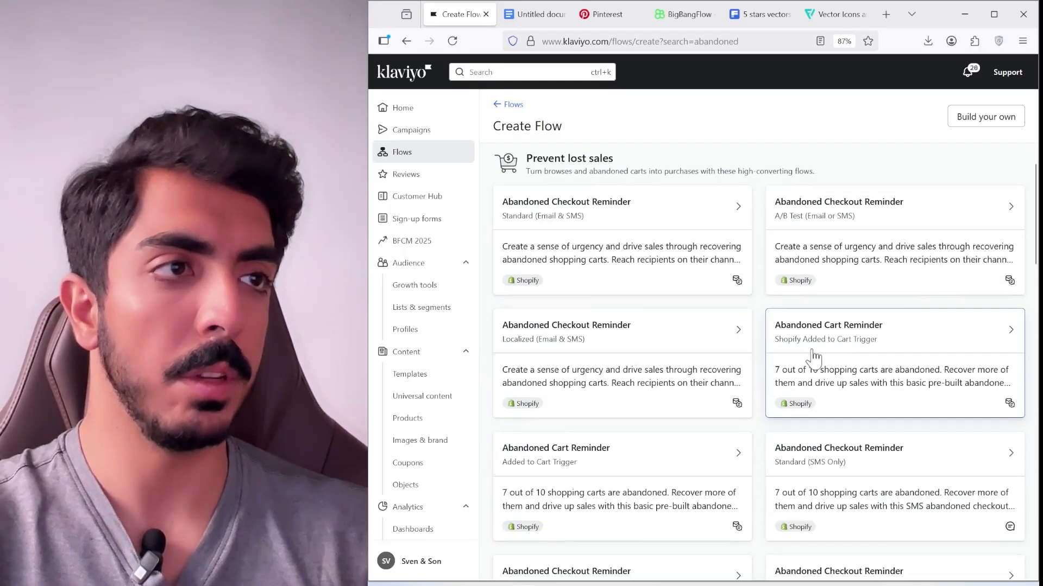
Create a flow named "test" from the Abandoned Cart Reminder template with the Shopify Added to Cart trigger.
click(857, 350)
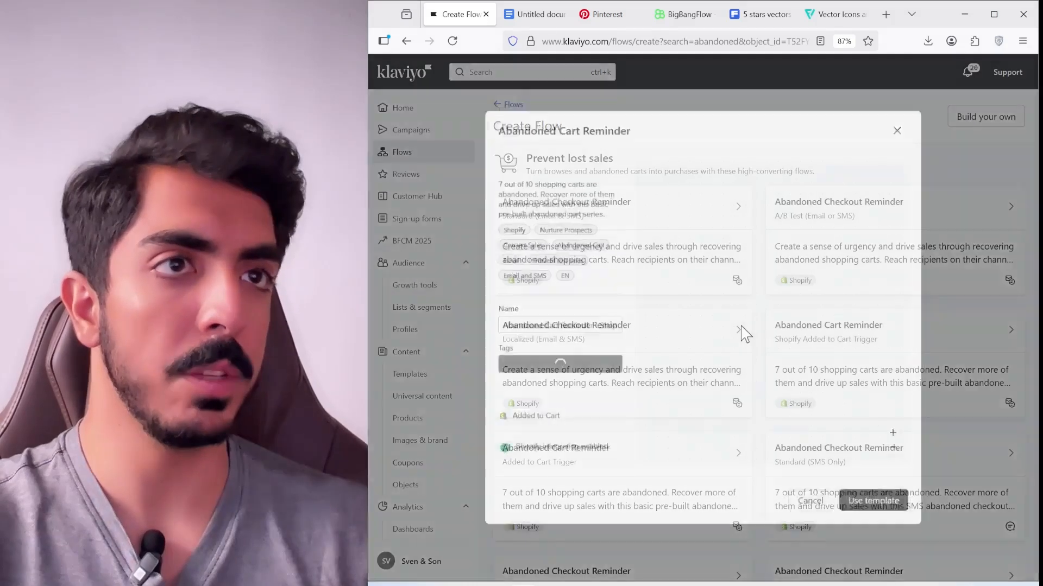
triple_click(543, 324)
text(test)
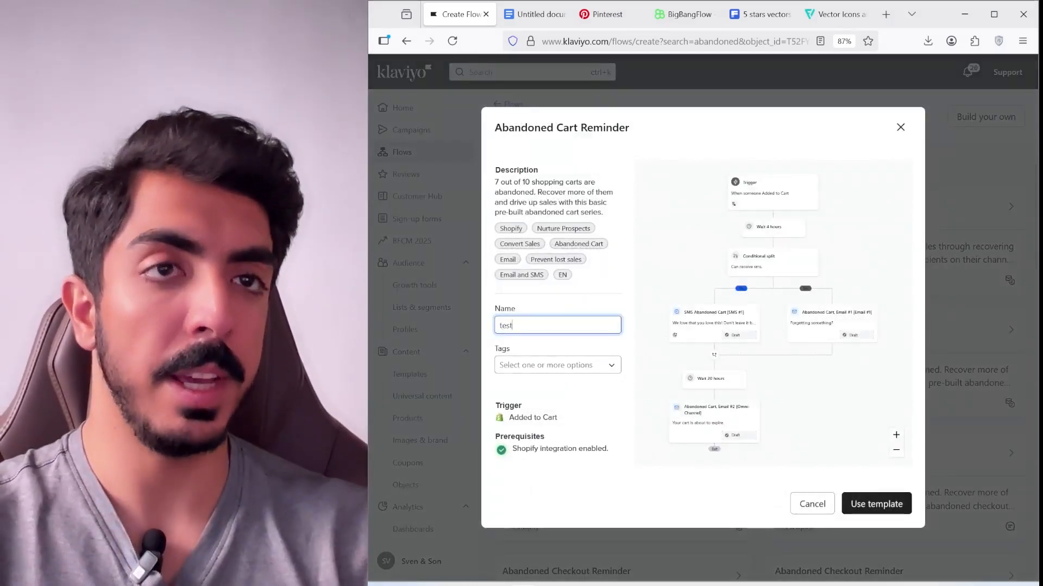
click(876, 505)
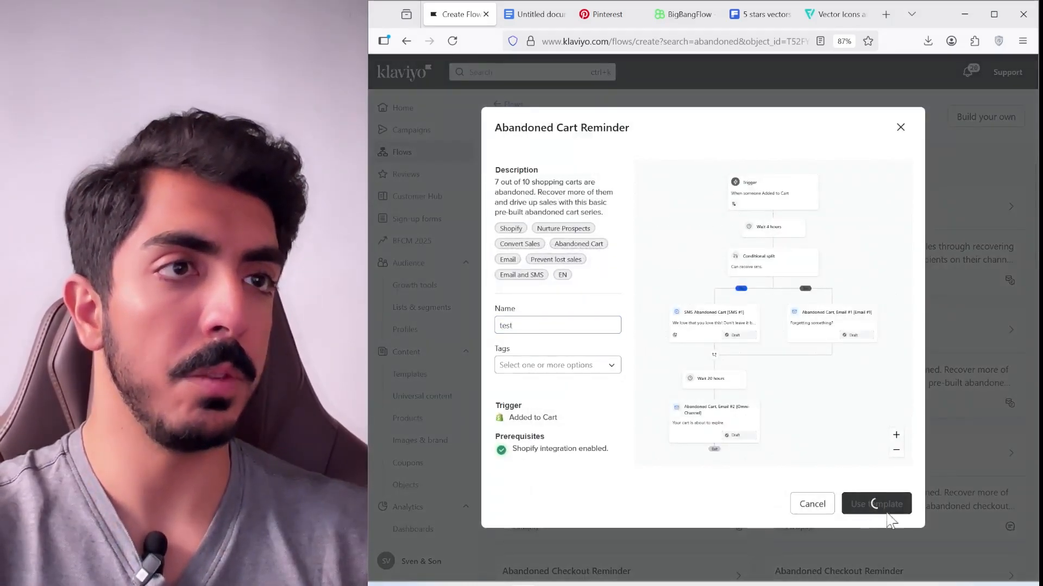
Delete the SMS Abandoned Cart [SMS #1] message from the flow's Yes branch.
scroll(942, 356, down, 3)
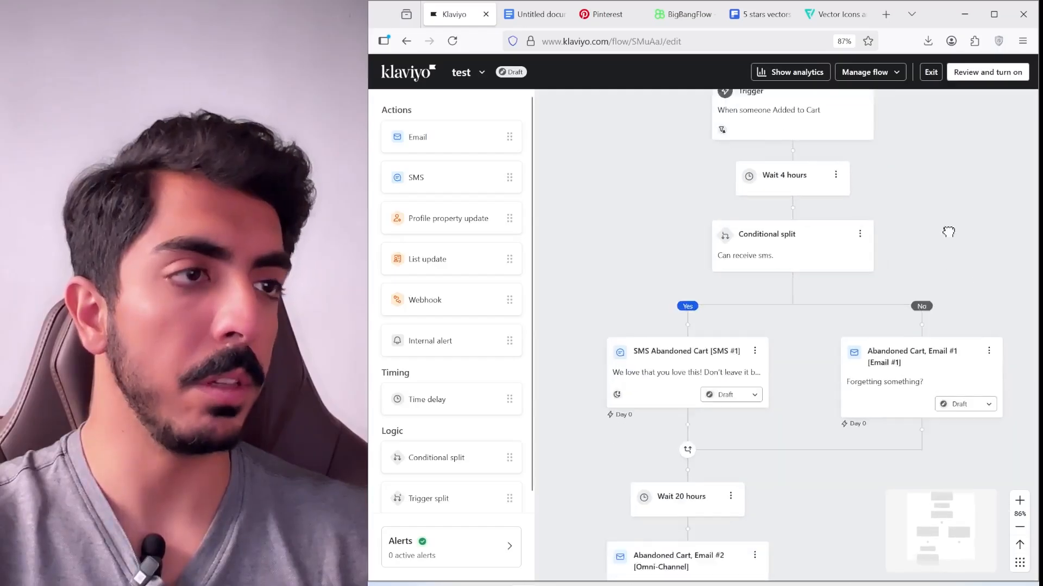
click(717, 299)
click(728, 361)
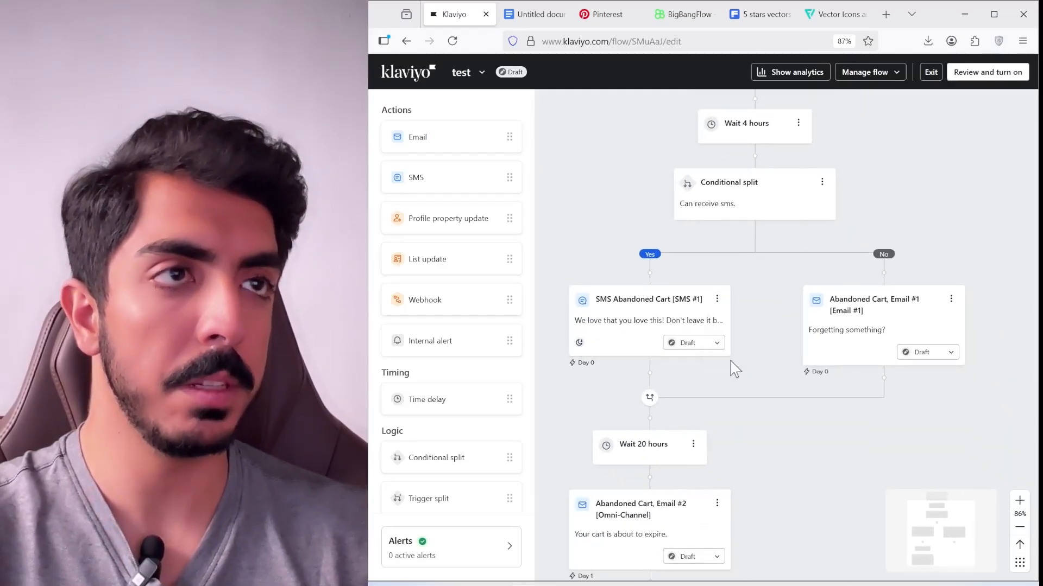
Delete the conditional split together with its Yes path, keeping the No path's emails.
click(848, 229)
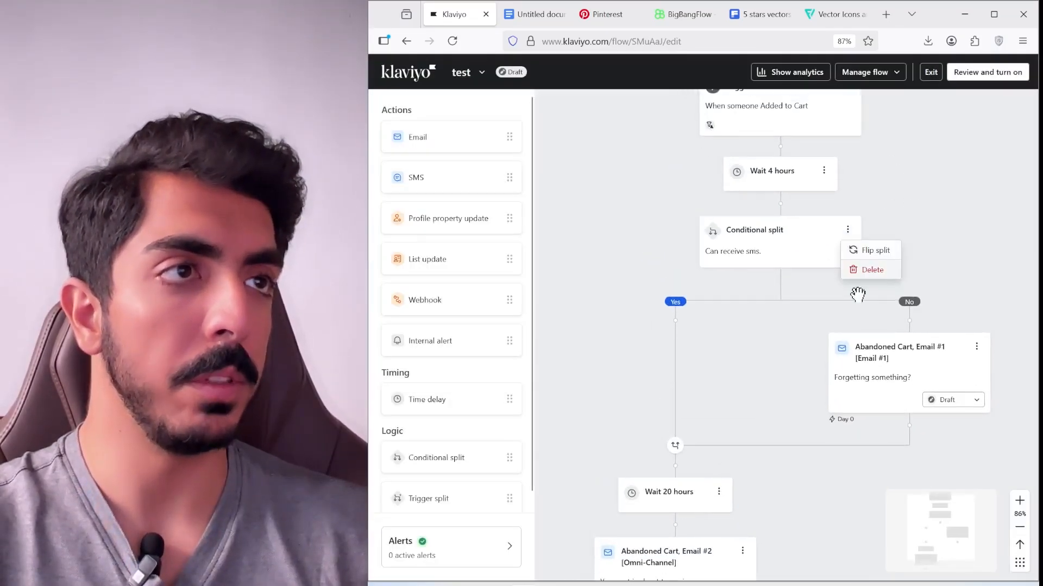
click(867, 272)
click(631, 324)
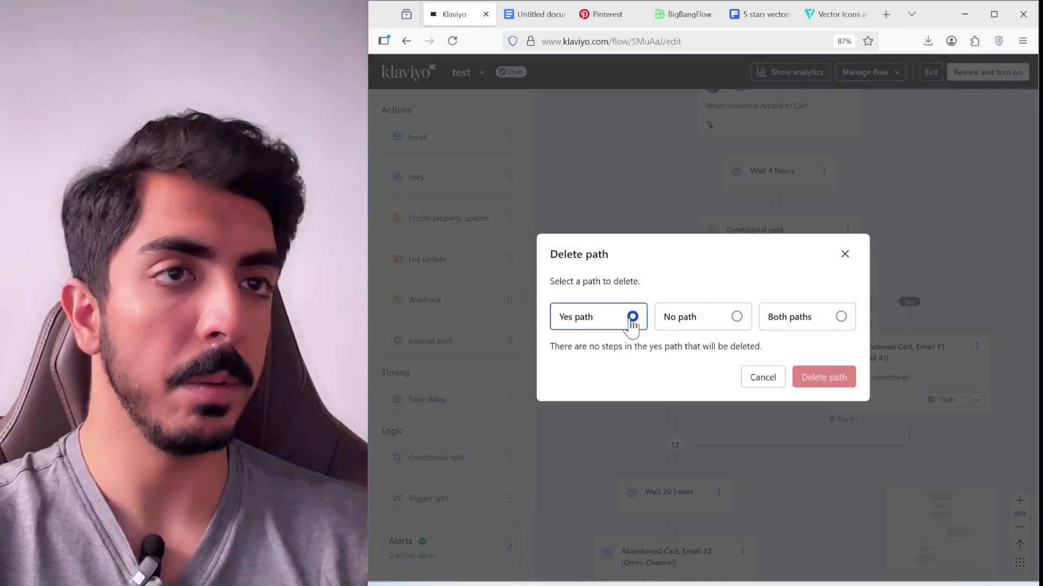
click(824, 377)
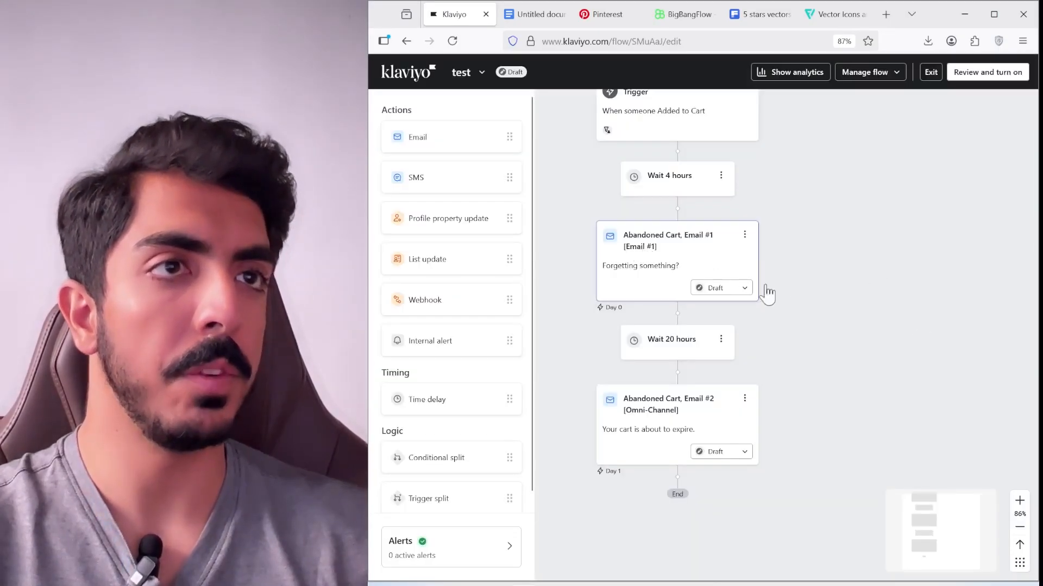
Open the Abandoned Cart, Email #1 template for editing and compare its product block with the email design in Figma.
click(723, 274)
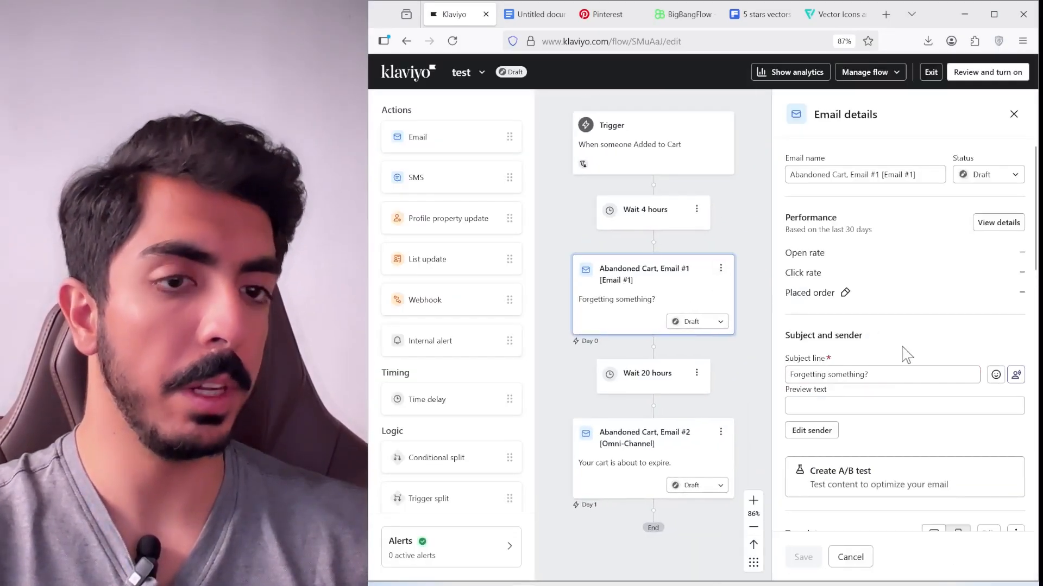
scroll(907, 359, down, 4)
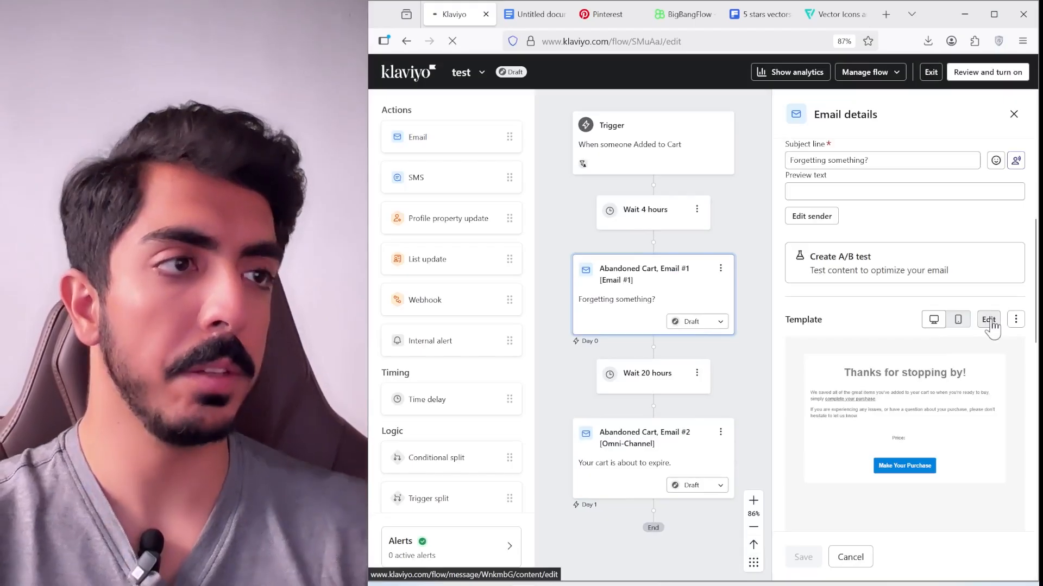
click(988, 320)
click(838, 321)
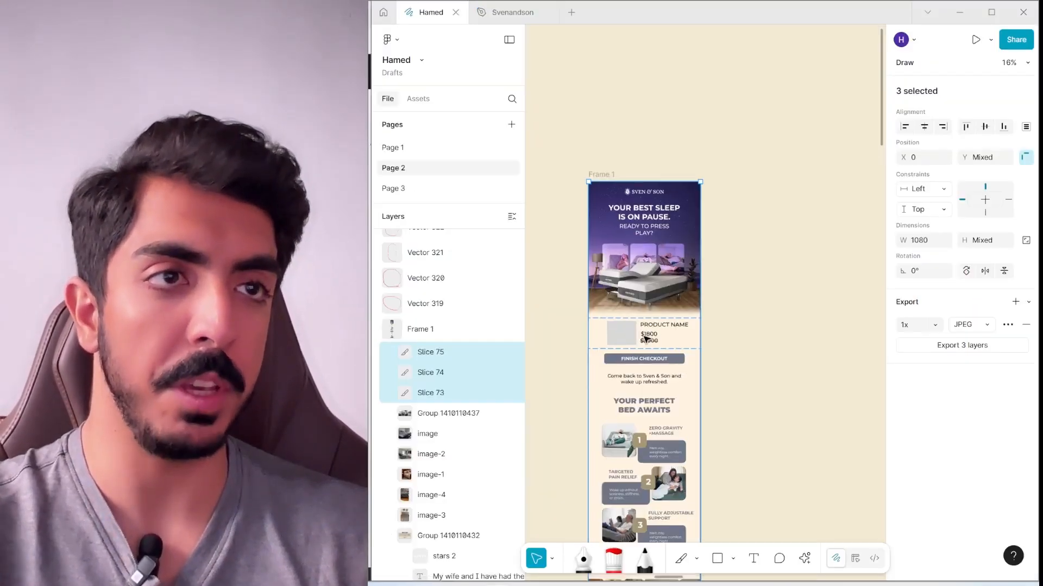
scroll(630, 338, up, 5)
key(alt+Tab)
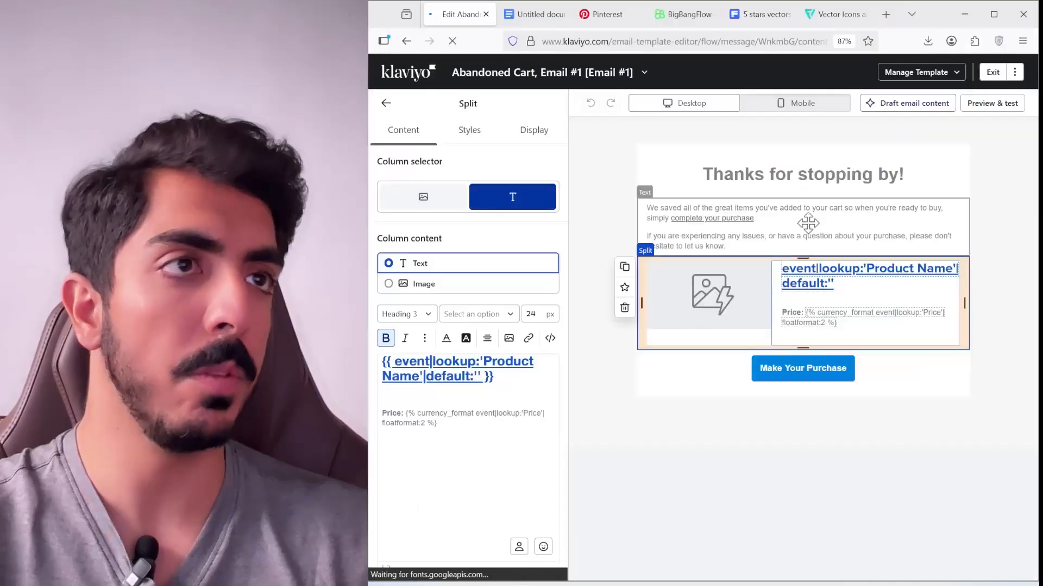
Delete the intro text, the "Thanks for stopping by!" heading and the header bar above the product block.
click(683, 232)
click(625, 268)
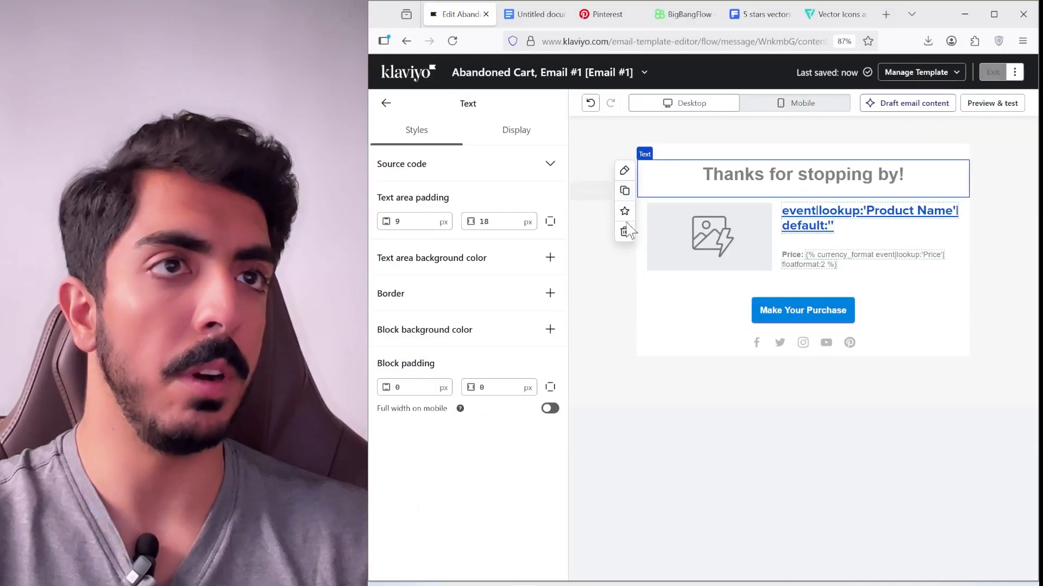
click(725, 152)
click(624, 196)
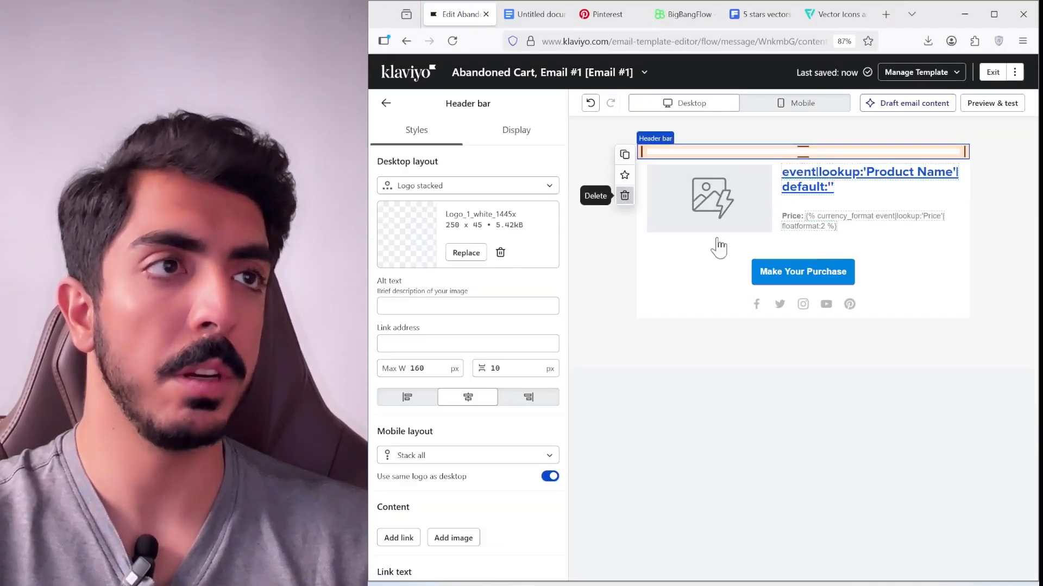
Add an image block above the product block and upload Slice 73.jpg from the desktop into it.
key(Escape)
drag(489, 210, 826, 163)
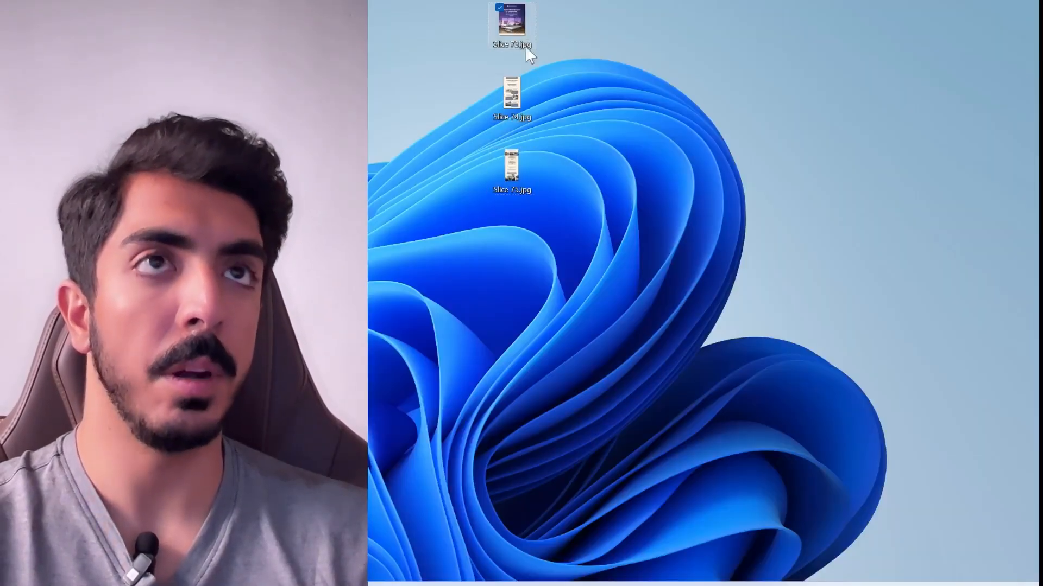
drag(526, 575, 513, 280)
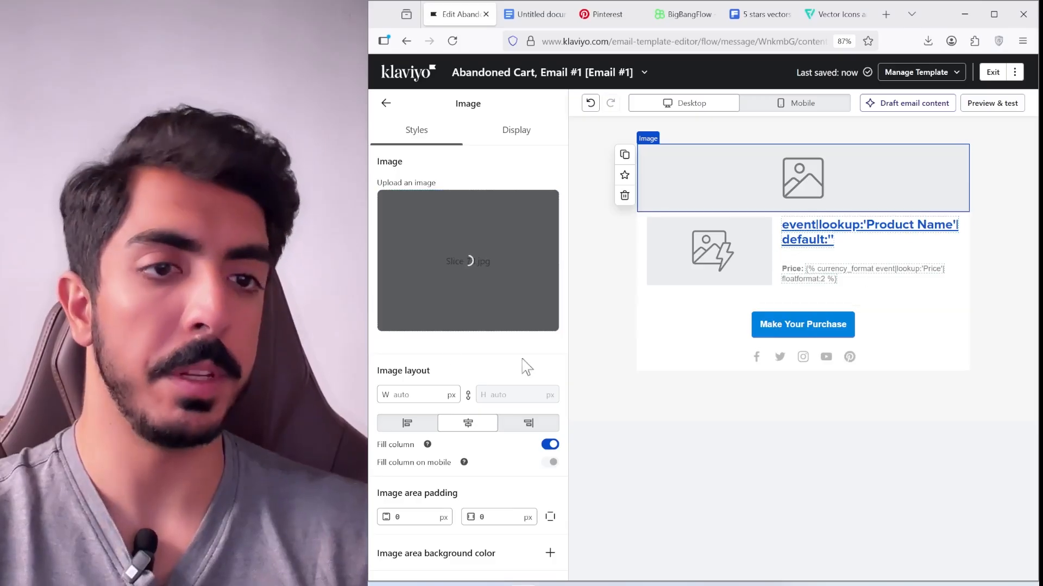
scroll(811, 309, up, 3)
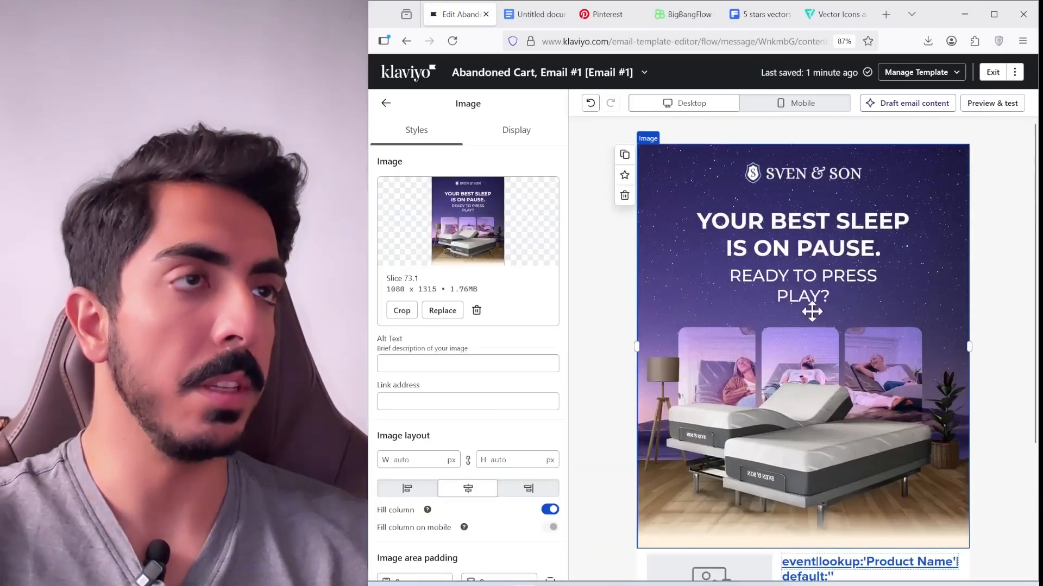
Duplicate the hero image block, place the copy below the product block, and replace its image with Slice 74.jpg.
click(624, 154)
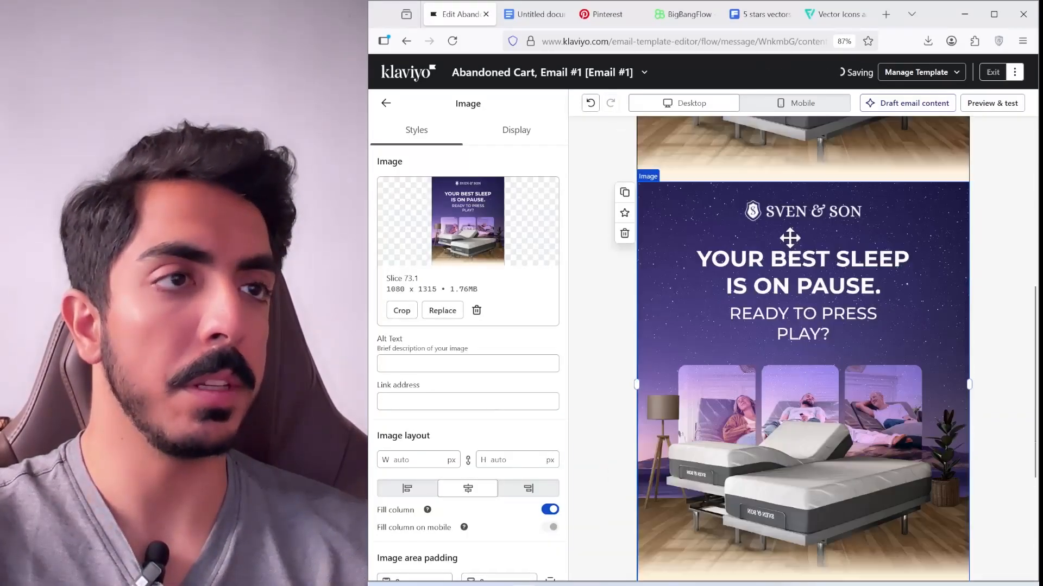
drag(790, 257, 796, 491)
click(476, 310)
click(965, 14)
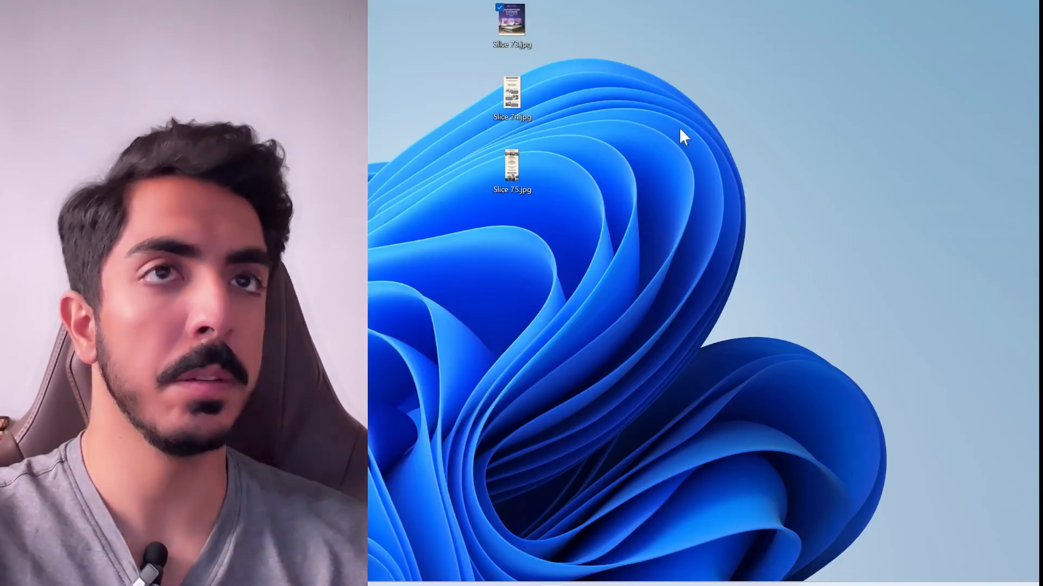
drag(512, 94, 489, 303)
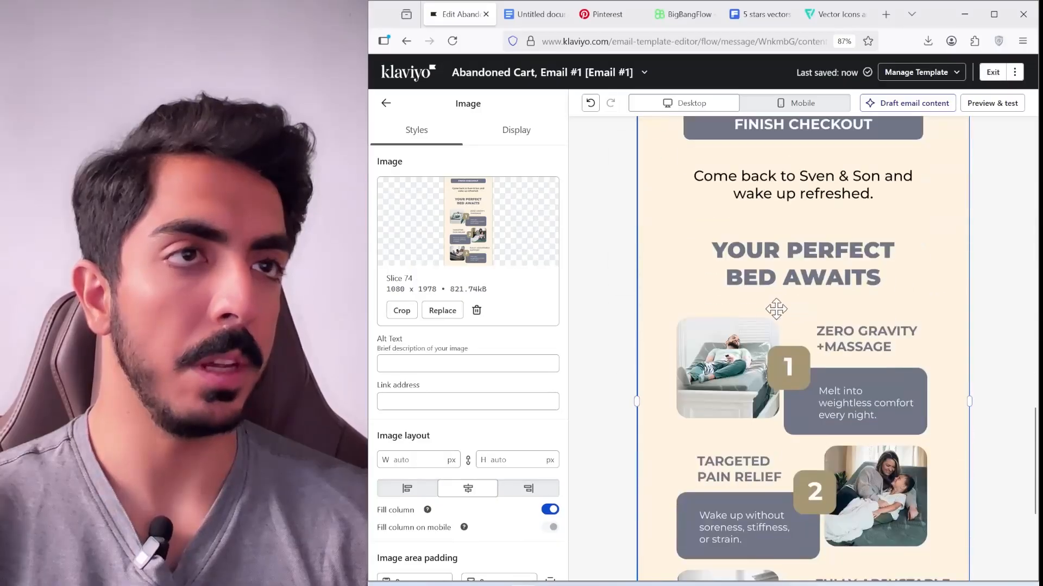
Fill the next image block, below Slice 74, with Slice 75.jpg from the desktop in place of its image.
click(477, 310)
click(964, 14)
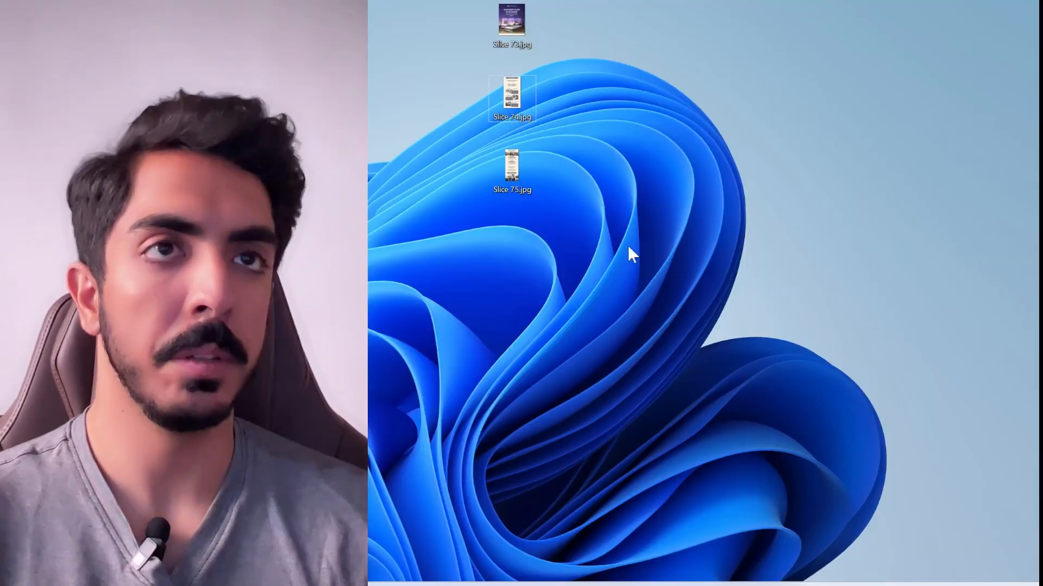
drag(512, 165, 468, 261)
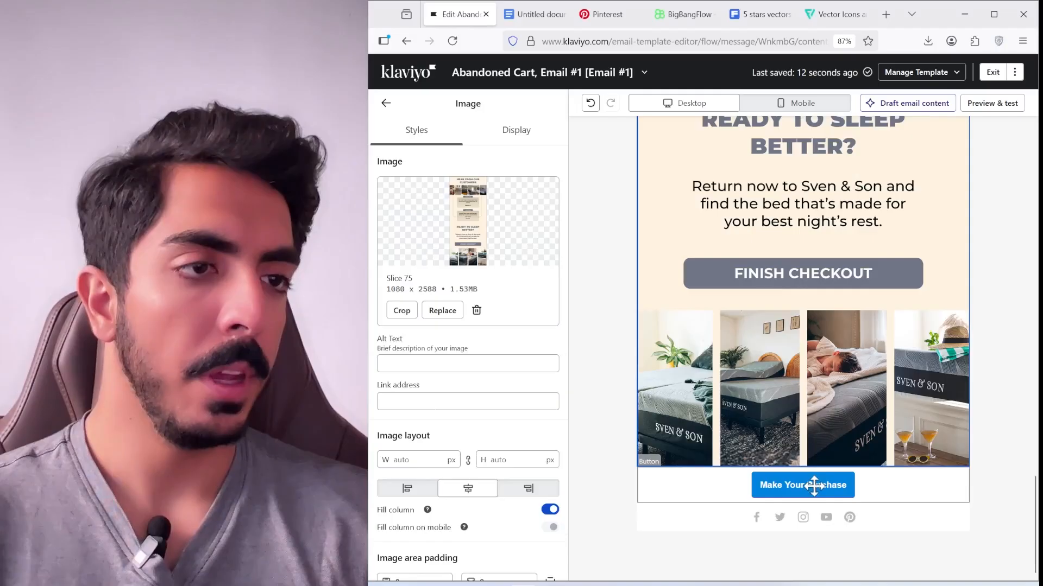
Copy the {{ event.URL }} link address from the Make Your Purchase button.
click(805, 486)
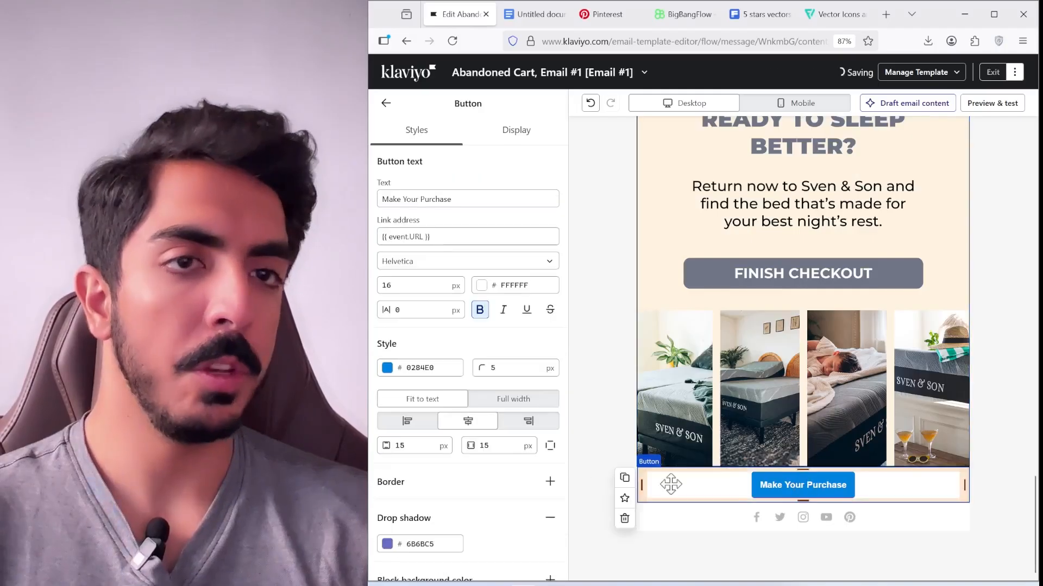
scroll(480, 436, down, 3)
scroll(461, 337, up, 3)
triple_click(442, 237)
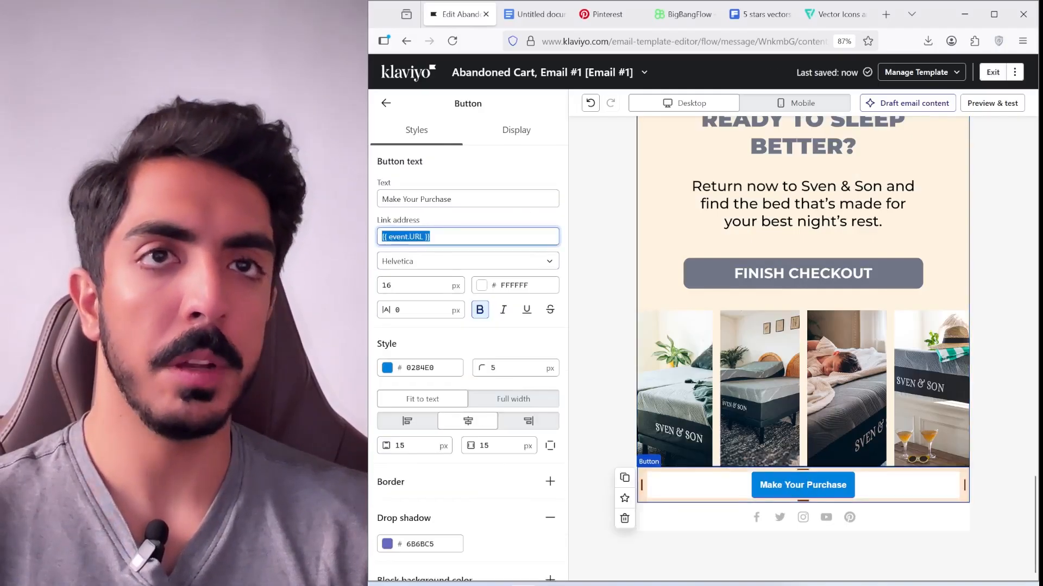
right_click(419, 239)
click(461, 319)
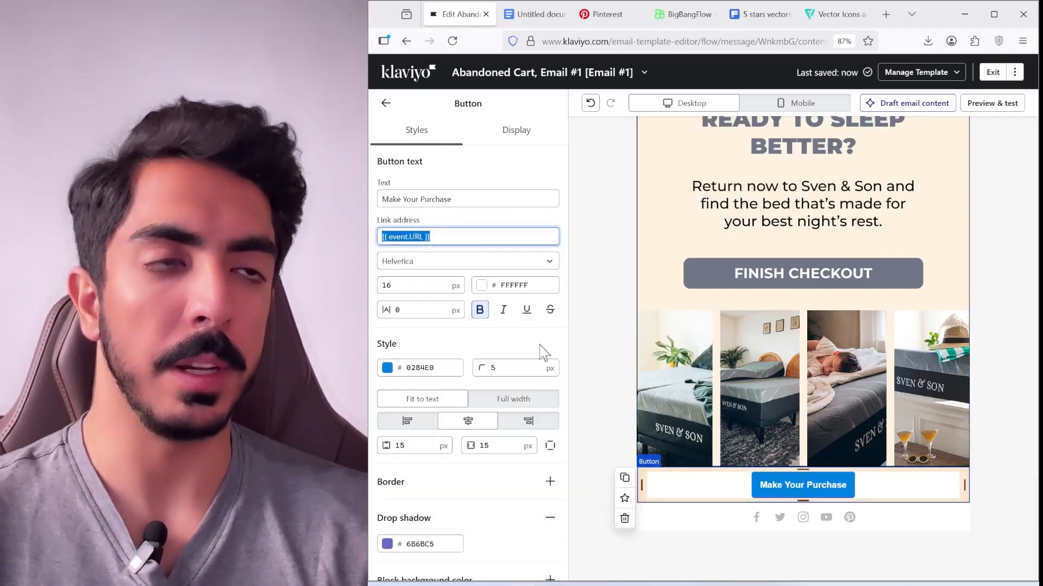
Set the link address of the Slice 75 image to {{ event.URL }}.
scroll(772, 294, up, 2)
click(773, 294)
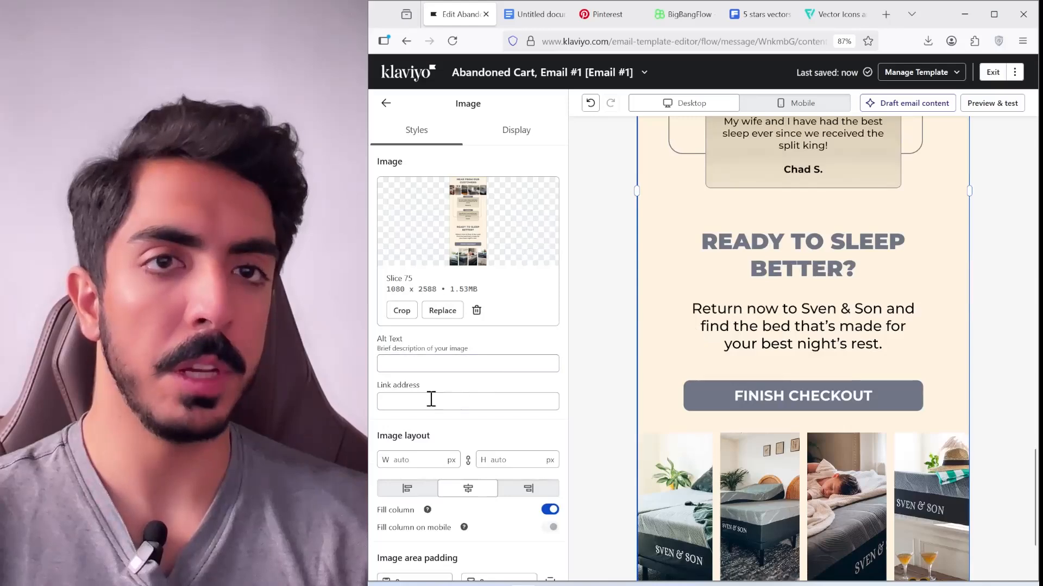
right_click(431, 402)
click(462, 495)
Set the link address of the hero image at the start of the email to {{ event.URL }}.
scroll(782, 399, up, 8)
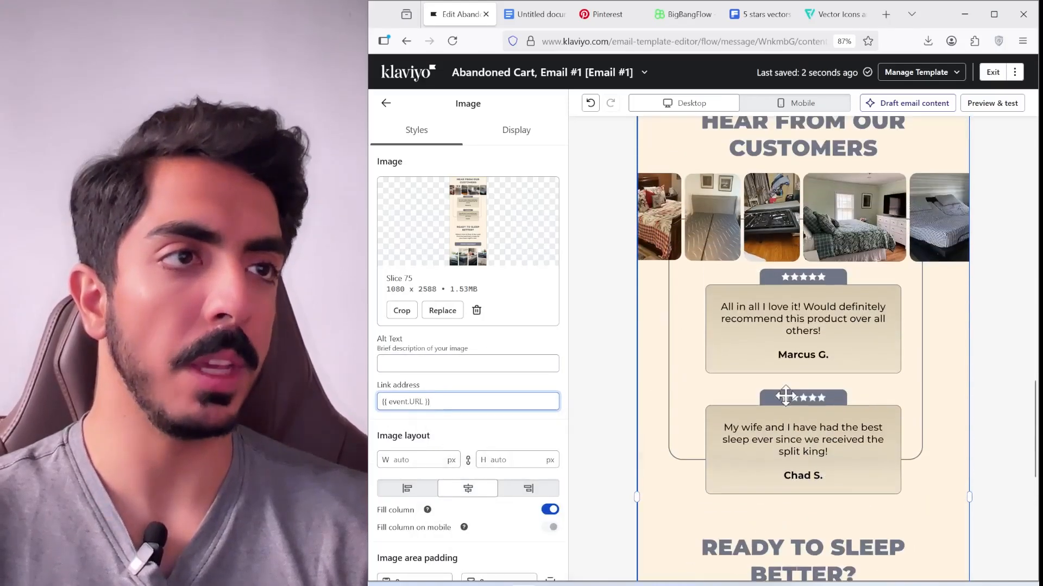
scroll(793, 358, up, 2)
click(806, 323)
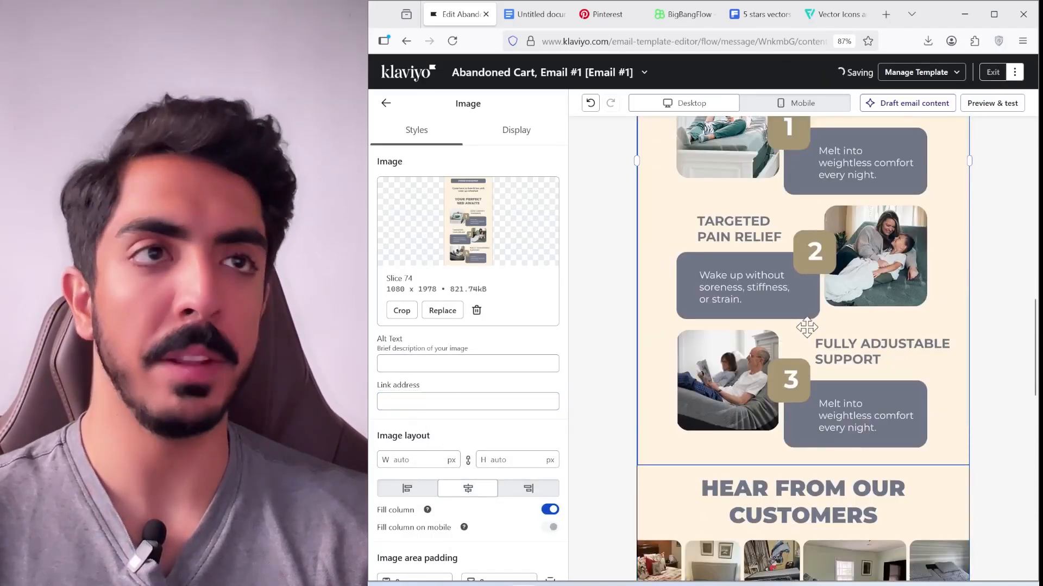
scroll(801, 328, up, 6)
scroll(798, 332, down, 1)
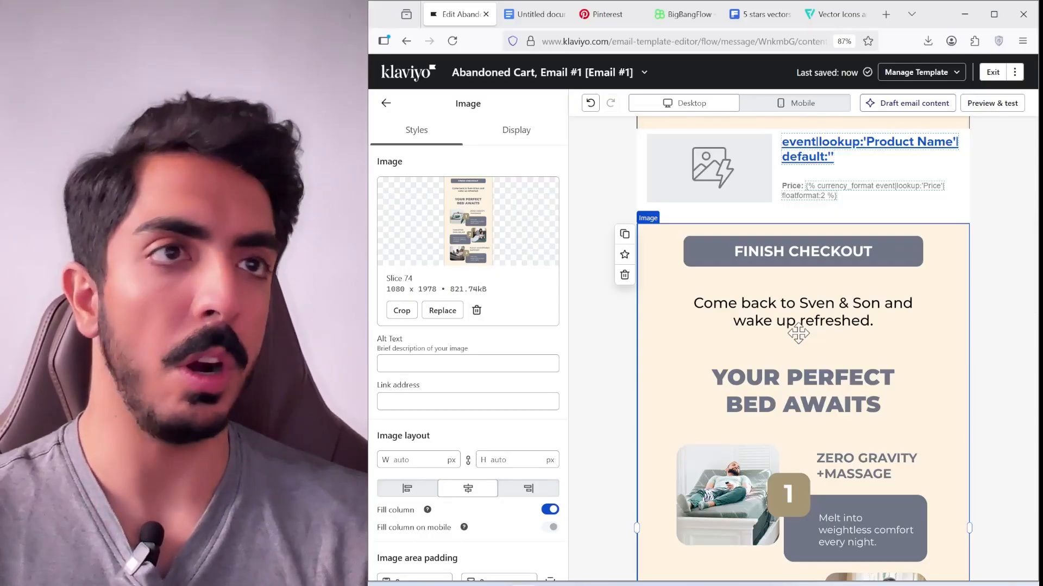
scroll(798, 333, up, 10)
click(706, 266)
click(468, 401)
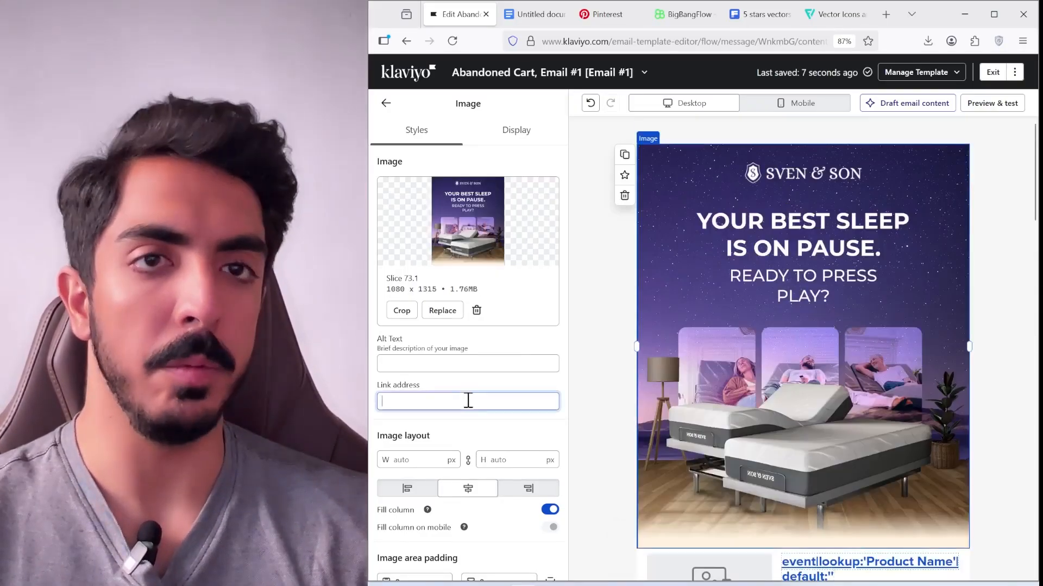
Check the link addresses of the product block's image and the hero image.
scroll(749, 380, down, 3)
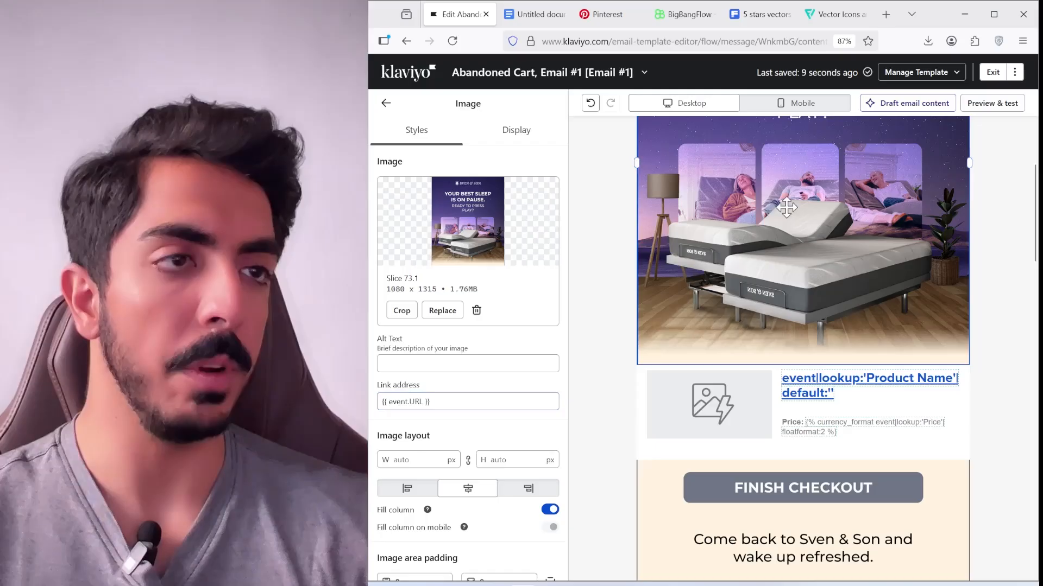
click(728, 418)
triple_click(442, 444)
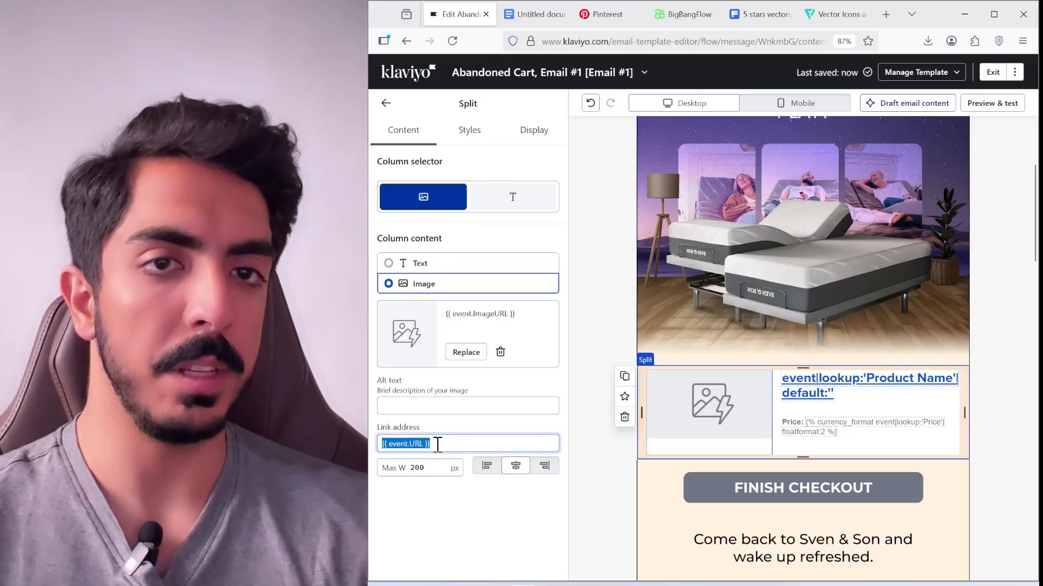
scroll(784, 382, down, 3)
scroll(784, 382, up, 2)
click(931, 228)
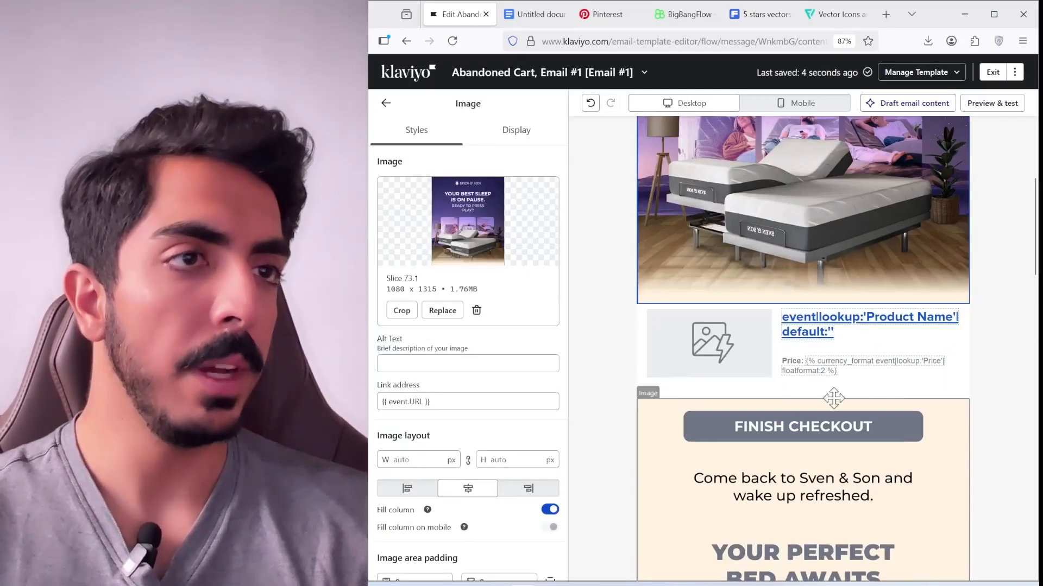
Select the product block, switch to Figma, and copy the email frame's fill color FFF4E2.
click(858, 343)
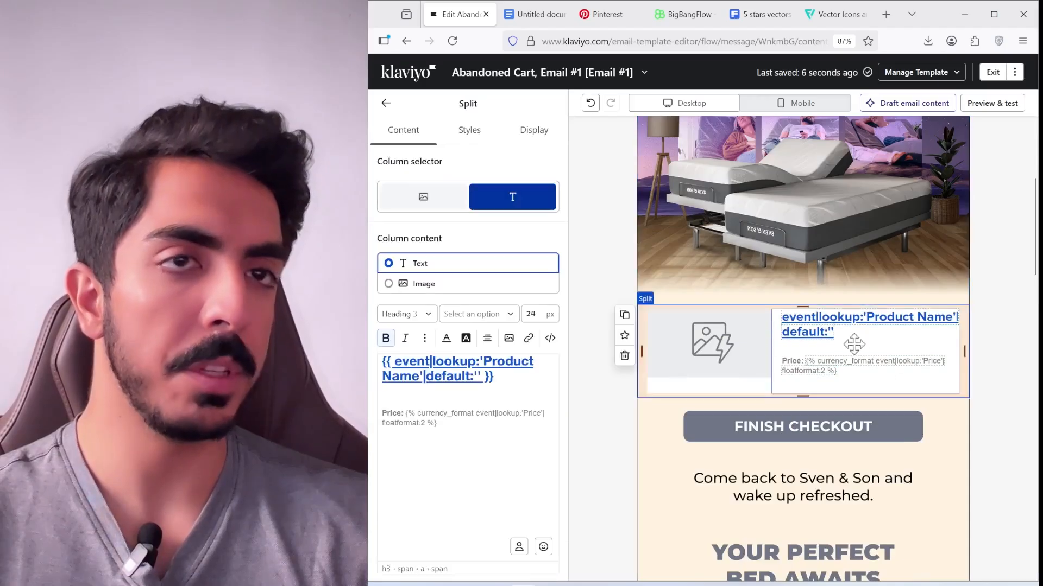
key(alt+Tab)
scroll(626, 342, down, 3)
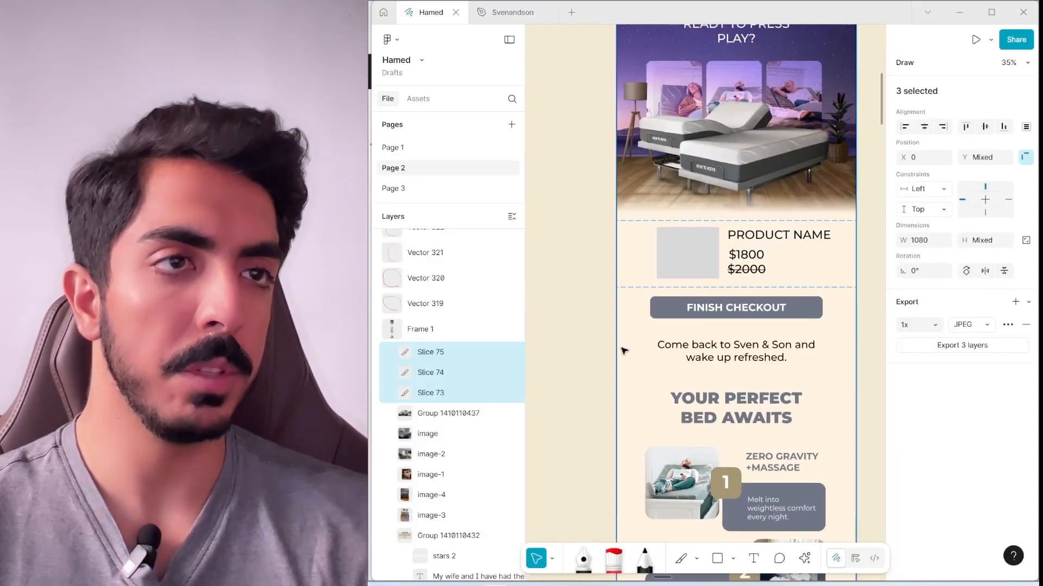
scroll(626, 342, up, 2)
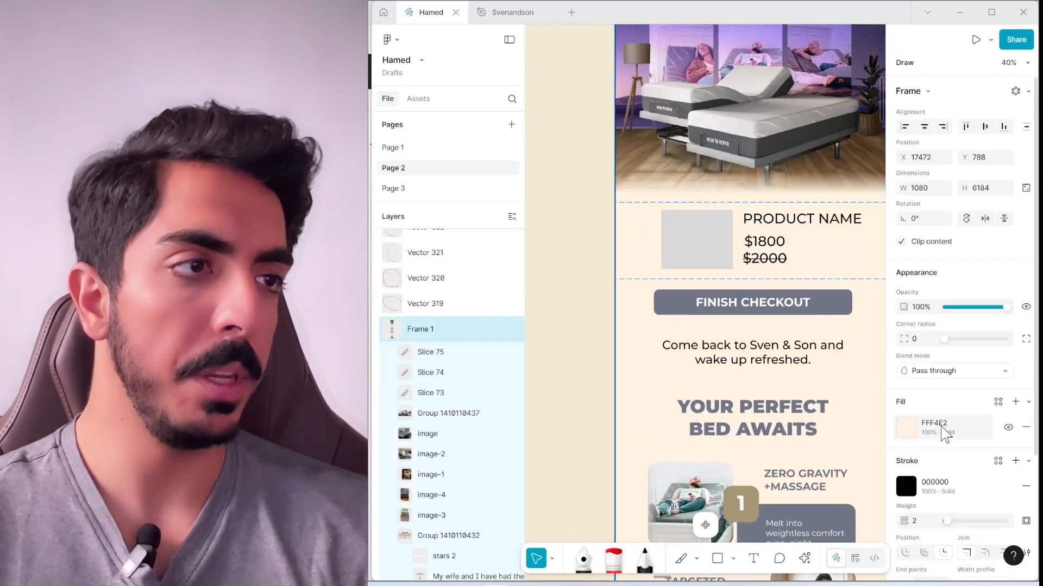
click(906, 428)
key(alt+Tab)
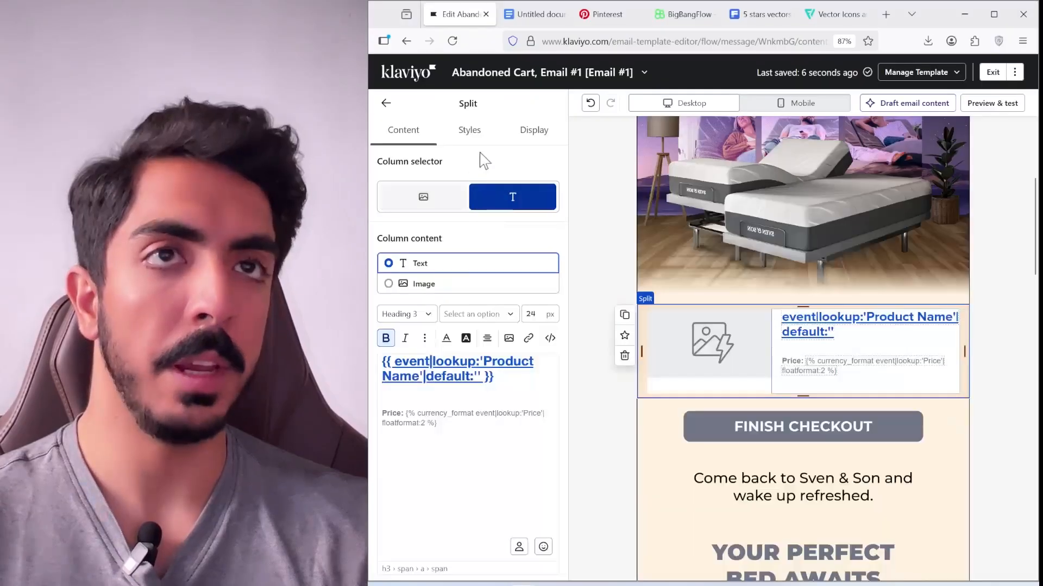
Give the product split block a background color of FFF4E2.
click(496, 137)
click(550, 266)
click(420, 292)
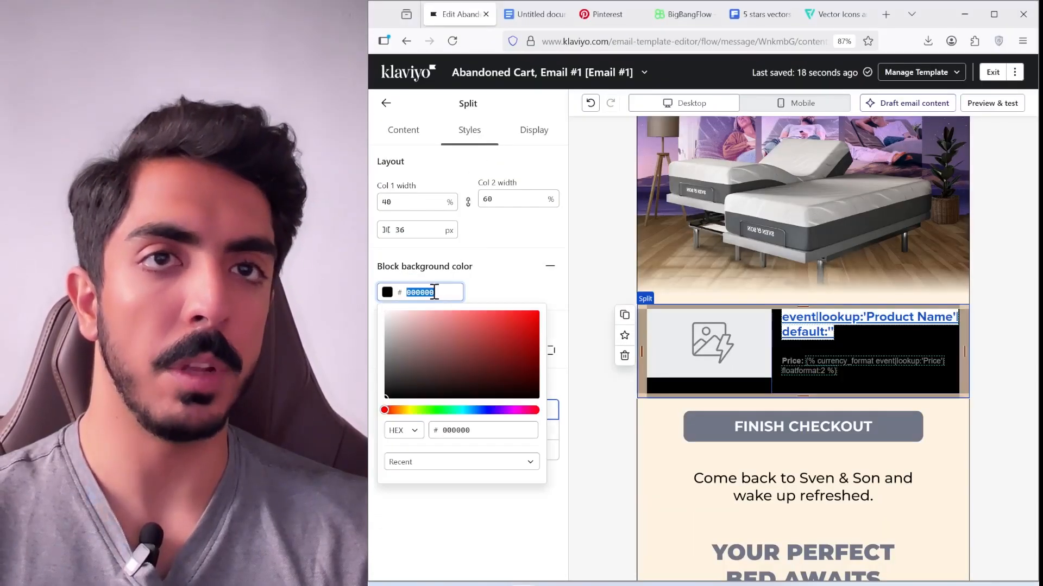
right_click(423, 293)
click(440, 388)
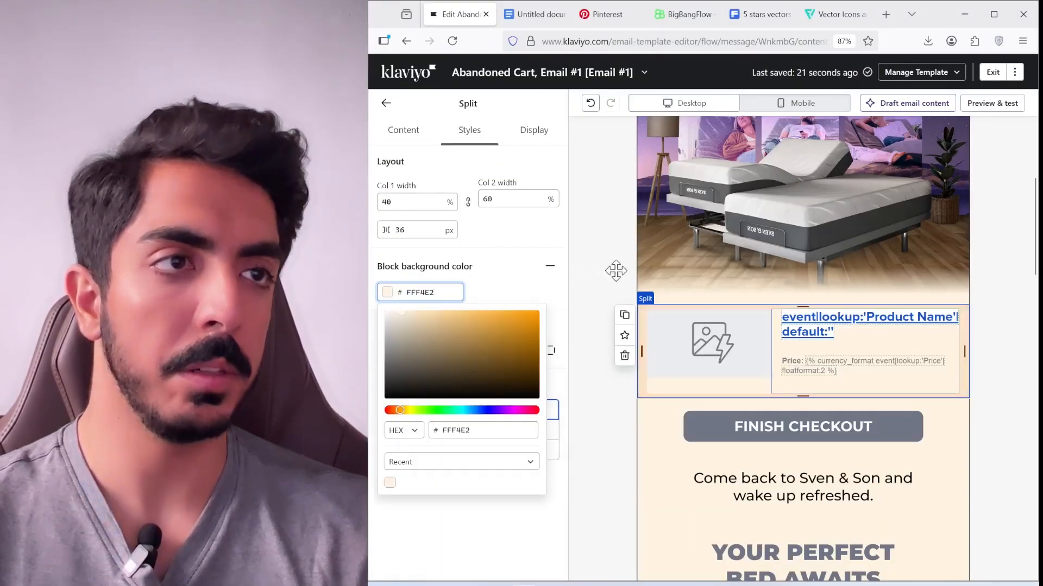
click(646, 274)
Open the email preview and examine how the product block renders between the hero image and the checkout section.
click(771, 480)
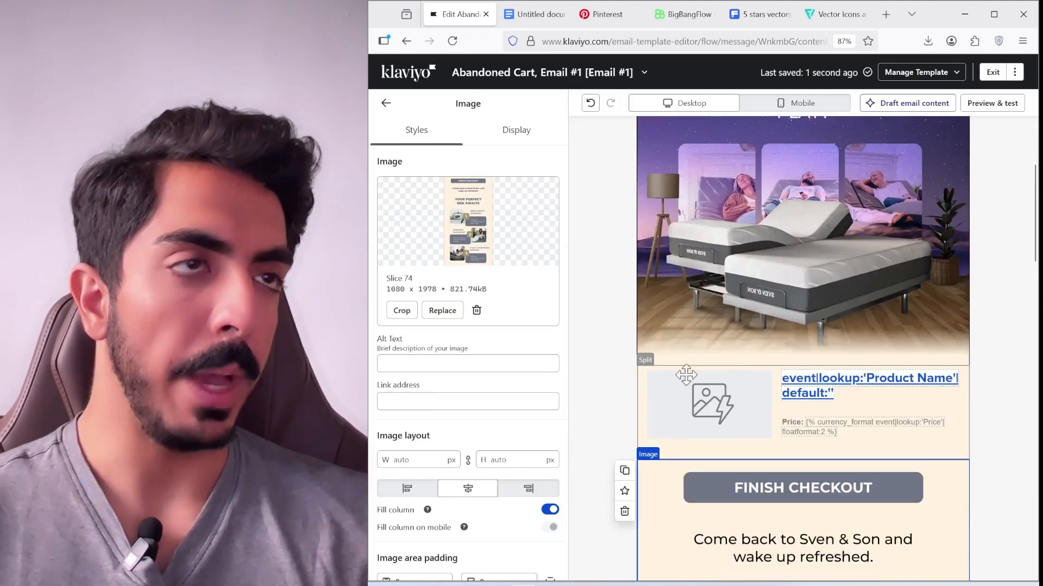
scroll(847, 353, up, 4)
scroll(828, 374, down, 3)
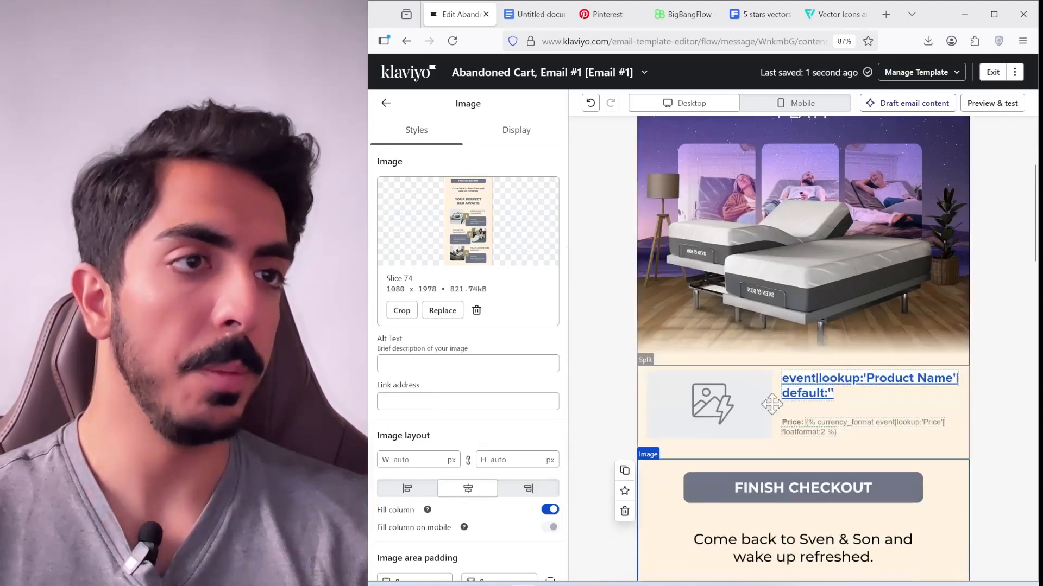
click(770, 405)
click(989, 104)
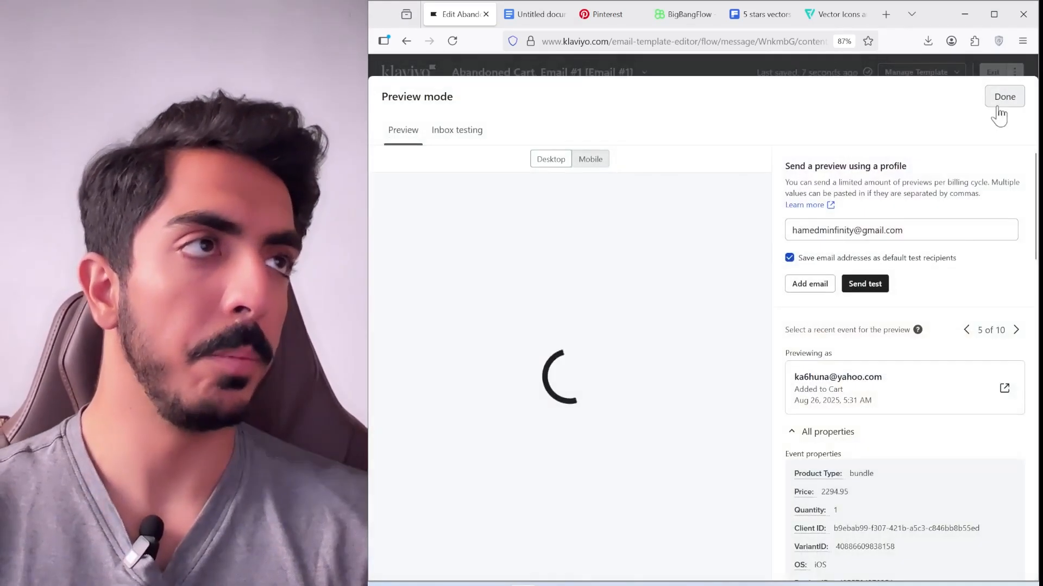
scroll(575, 354, up, 1)
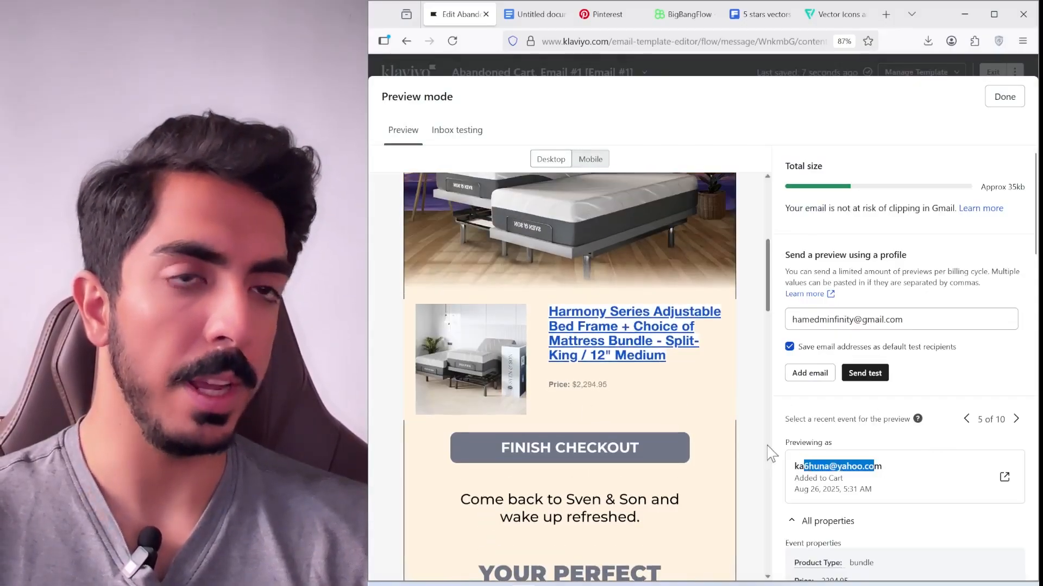
Compare the product block's dynamic content across other recent Added to Cart events, ending on event 4 of 10.
click(1015, 419)
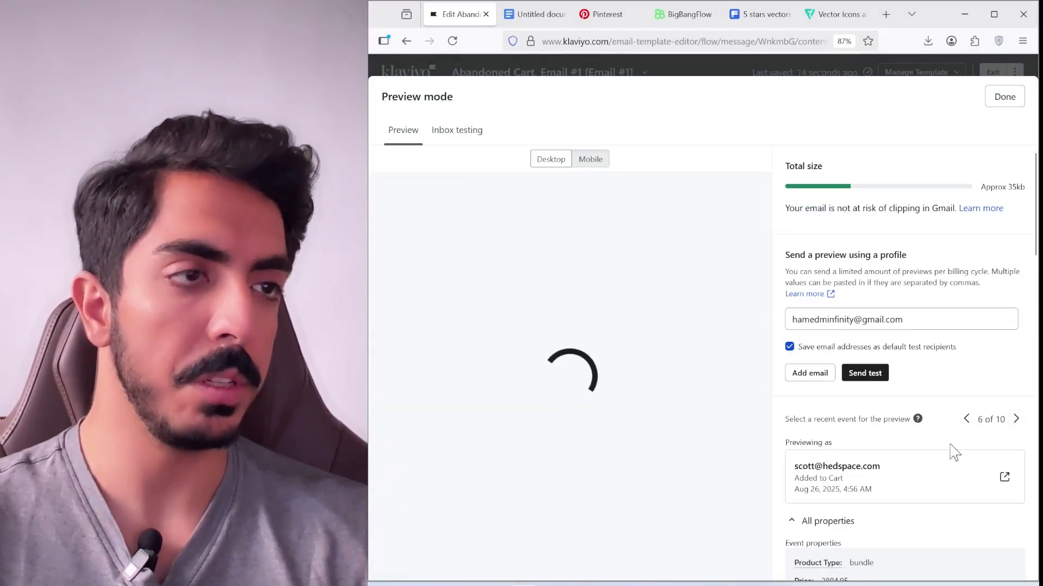
scroll(512, 415, down, 5)
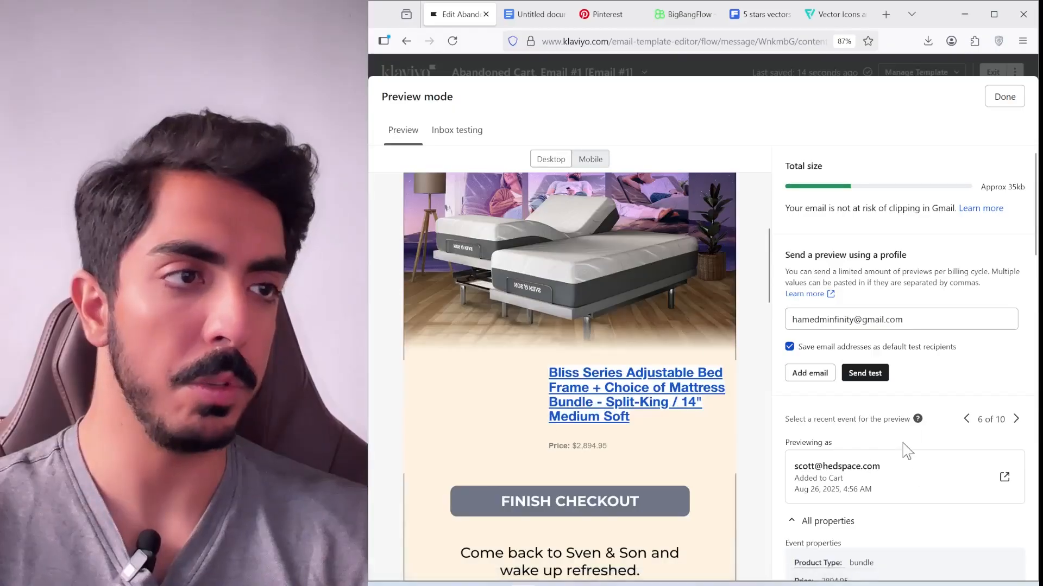
click(966, 419)
click(966, 418)
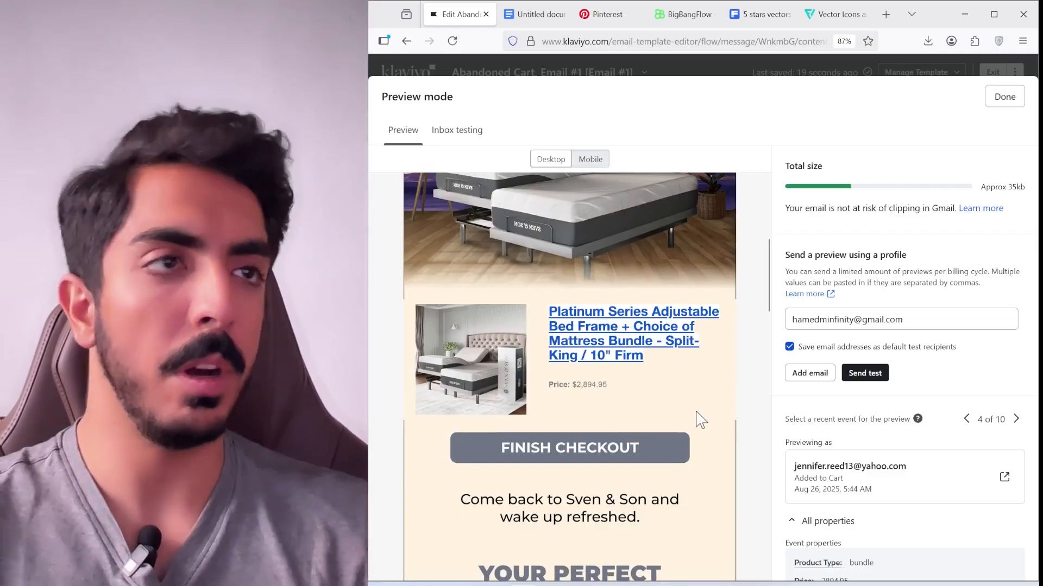
scroll(701, 419, down, 2)
scroll(894, 407, down, 6)
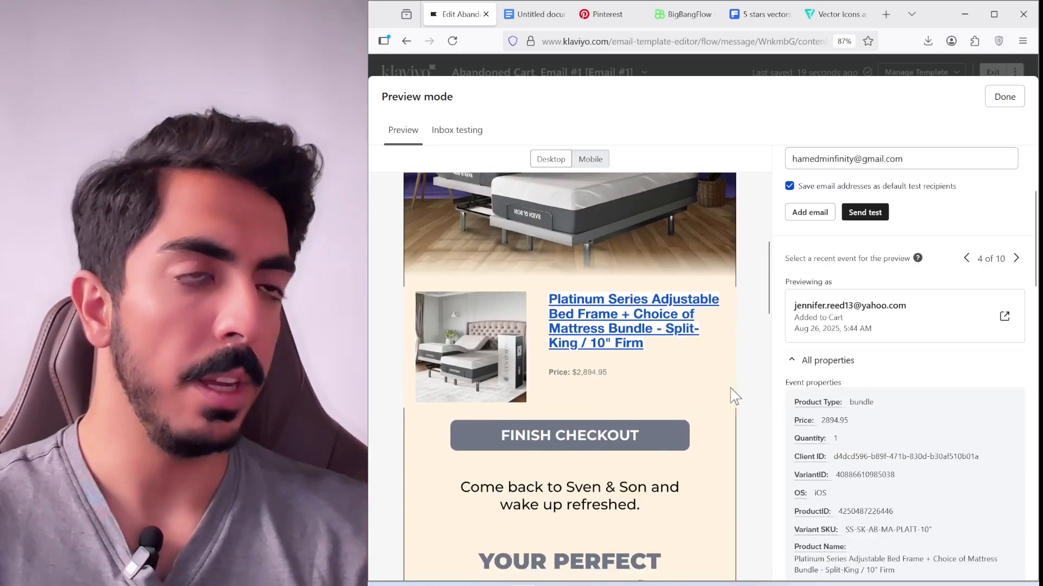
Find the CompareAtPrice event property in the preview data, copy its dynamic tag, and return to the email editor.
scroll(895, 411, down, 2)
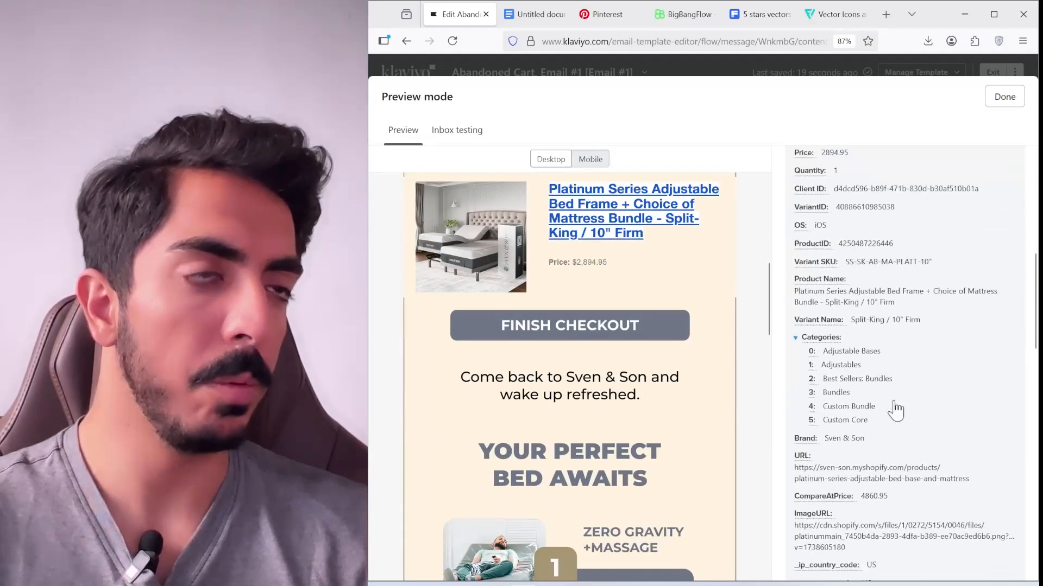
scroll(869, 325, up, 3)
scroll(879, 309, down, 4)
scroll(891, 228, up, 1)
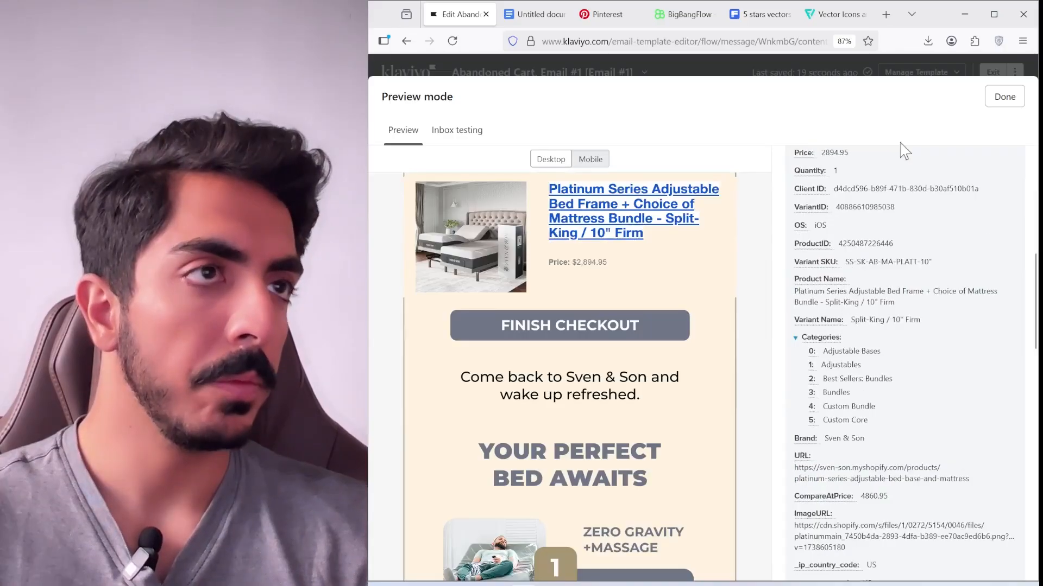
key(ctrl+f)
text(compare)
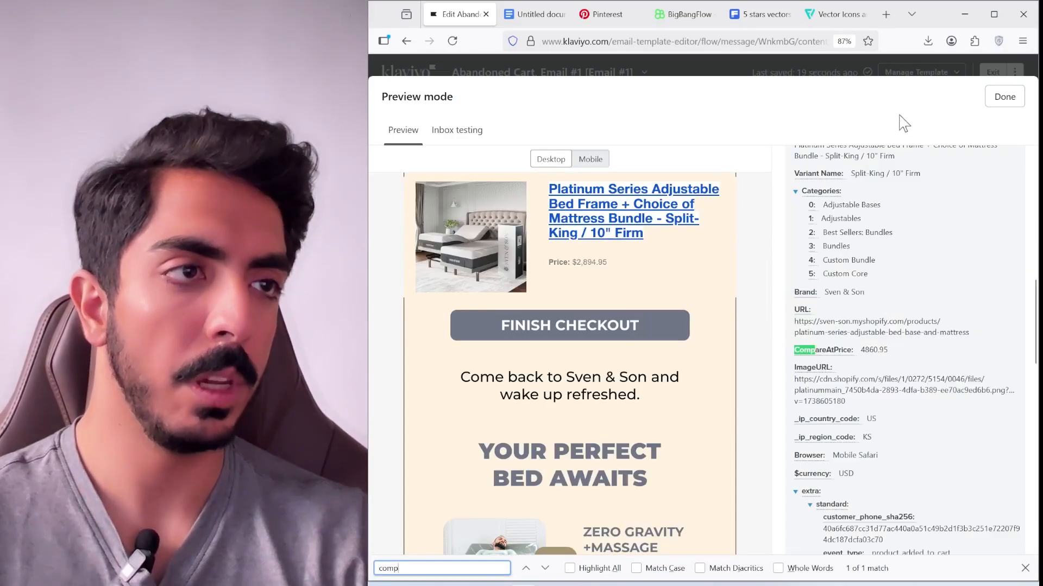
click(833, 353)
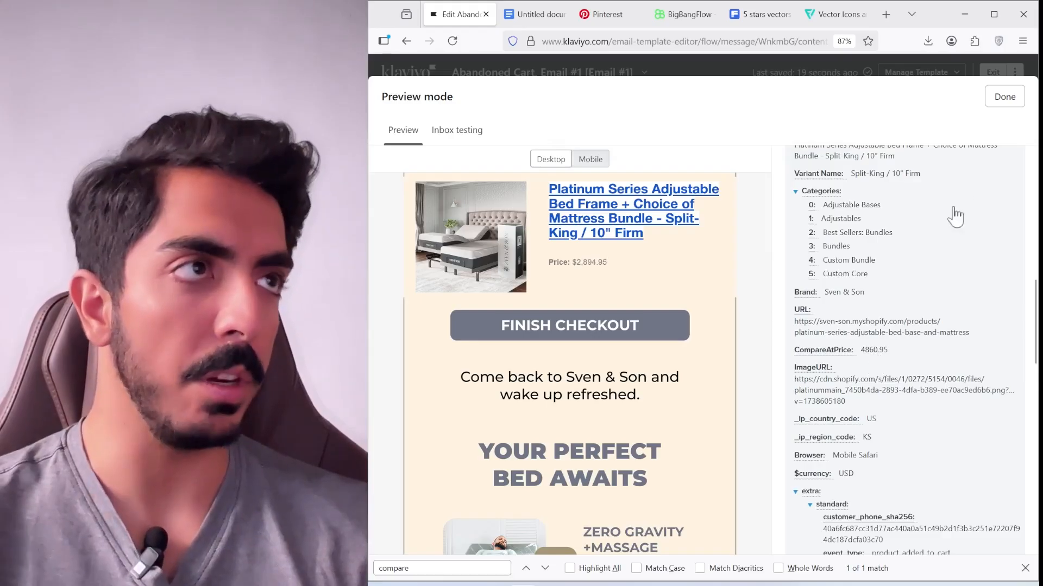
click(1003, 97)
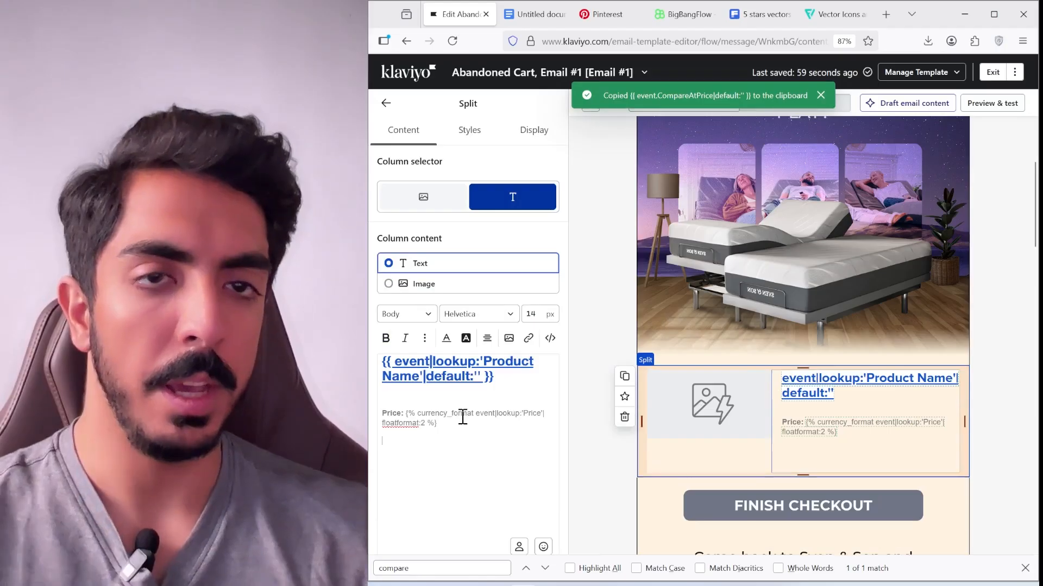
Paste the CompareAtPrice tag on its own line below the product block's price and format it with strikethrough.
right_click(408, 438)
click(478, 264)
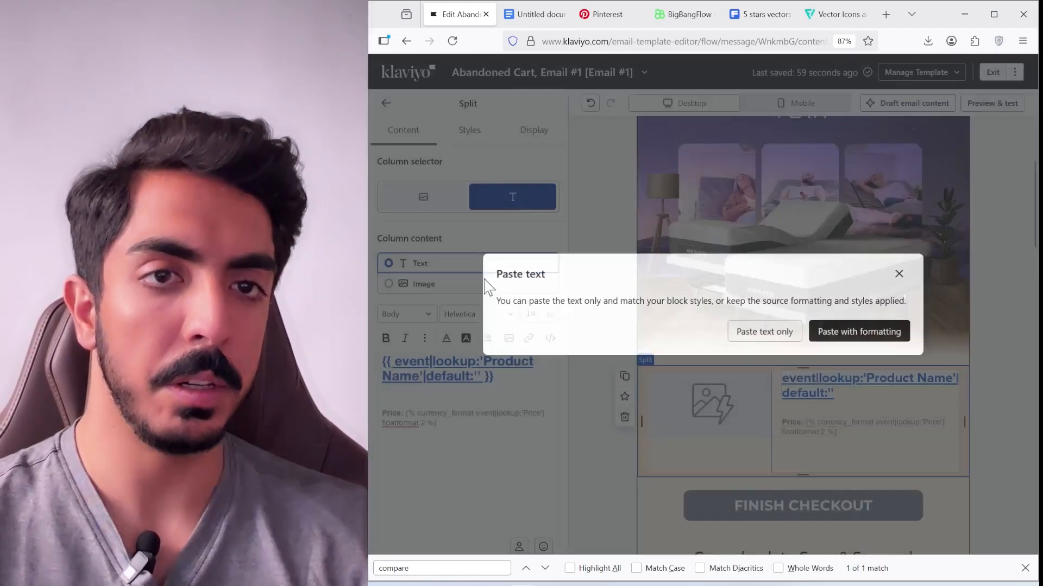
key(Return)
click(425, 339)
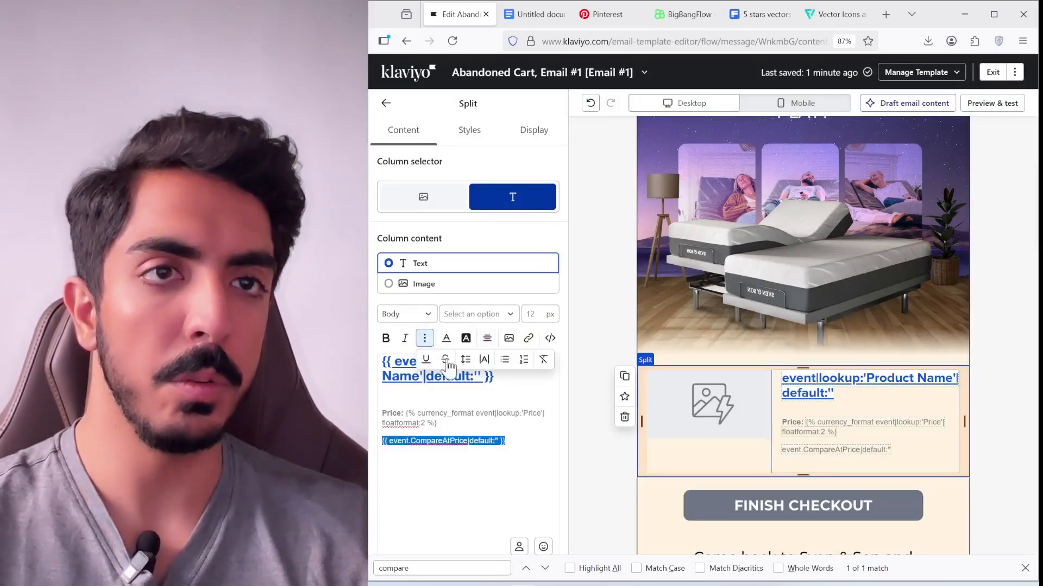
click(445, 359)
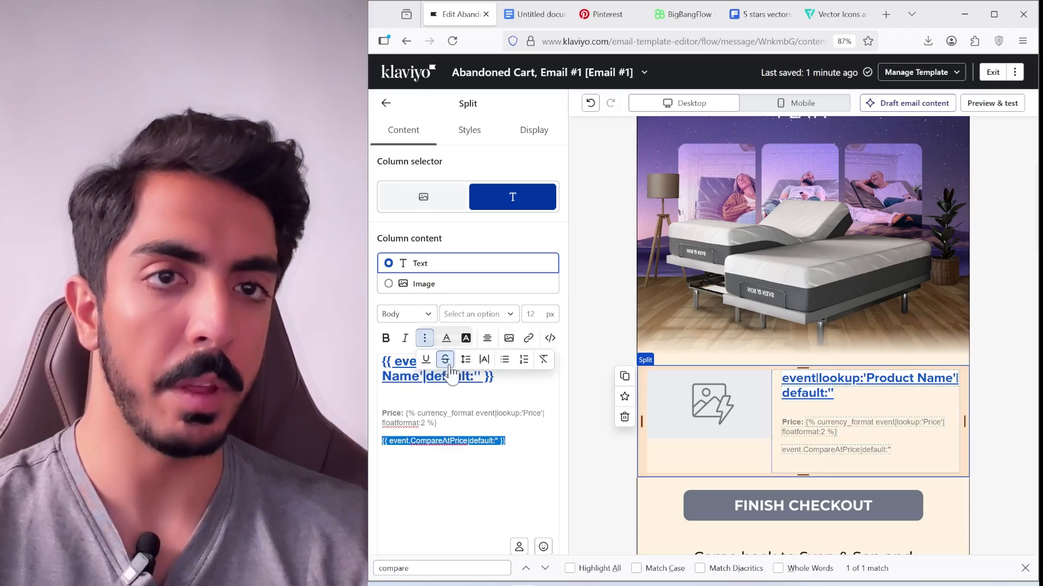
Set the font size of the product block's price and compare-at-price lines to 19 px.
shift+click(460, 385)
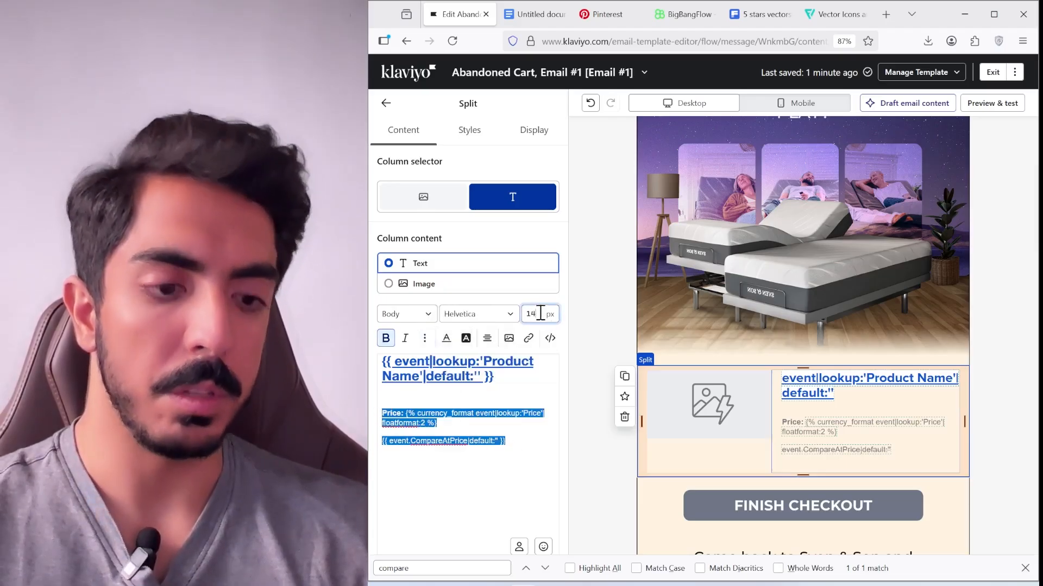
key(Up)
key(Up)
key(Up)
key(Up)
key(Up)
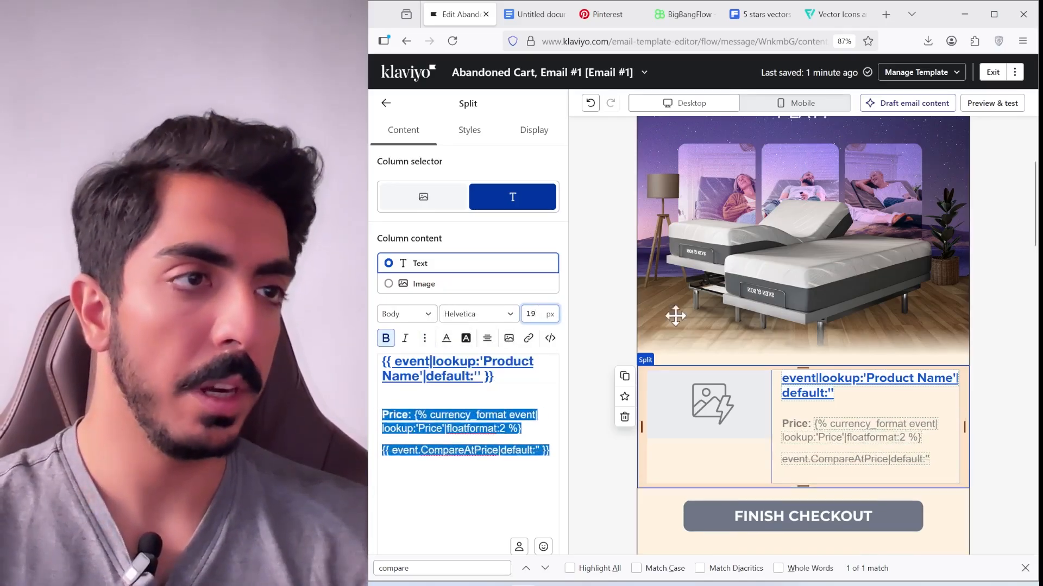
Preview the email on desktop and mobile, examining the product block's price lines and the sections below, then close the preview.
click(992, 104)
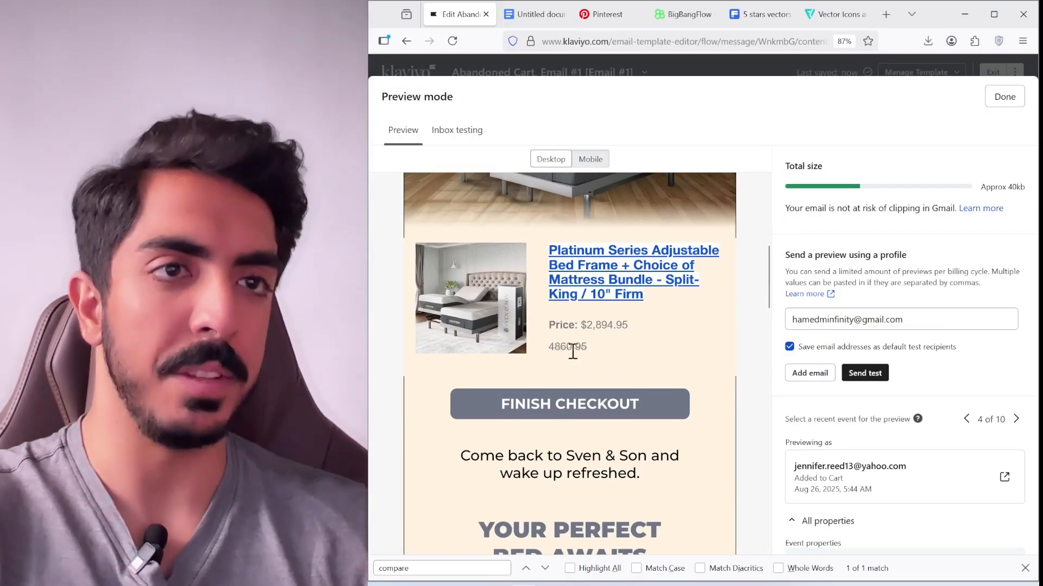
click(605, 330)
scroll(610, 385, up, 1)
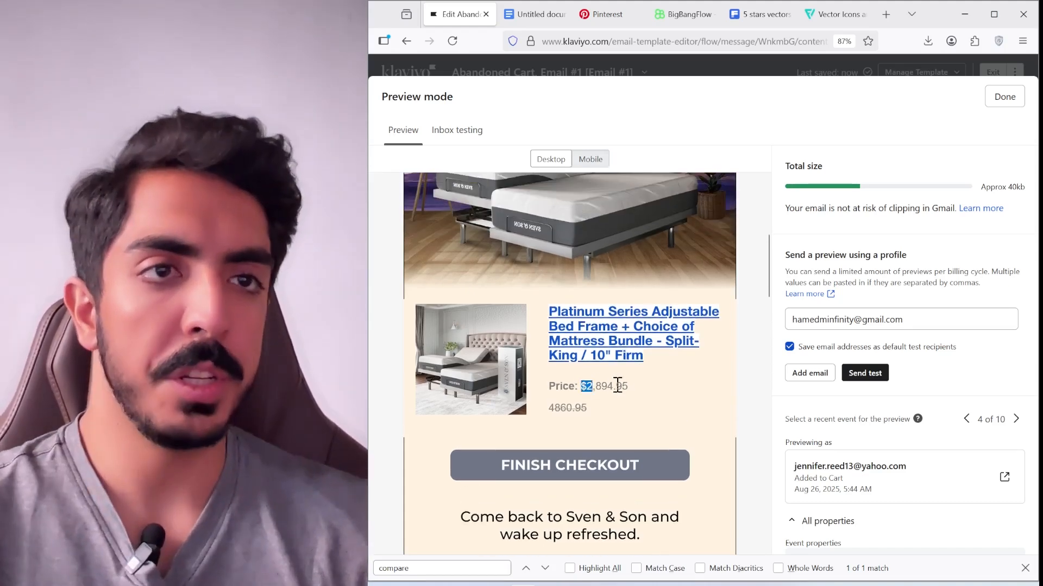
scroll(617, 386, up, 1)
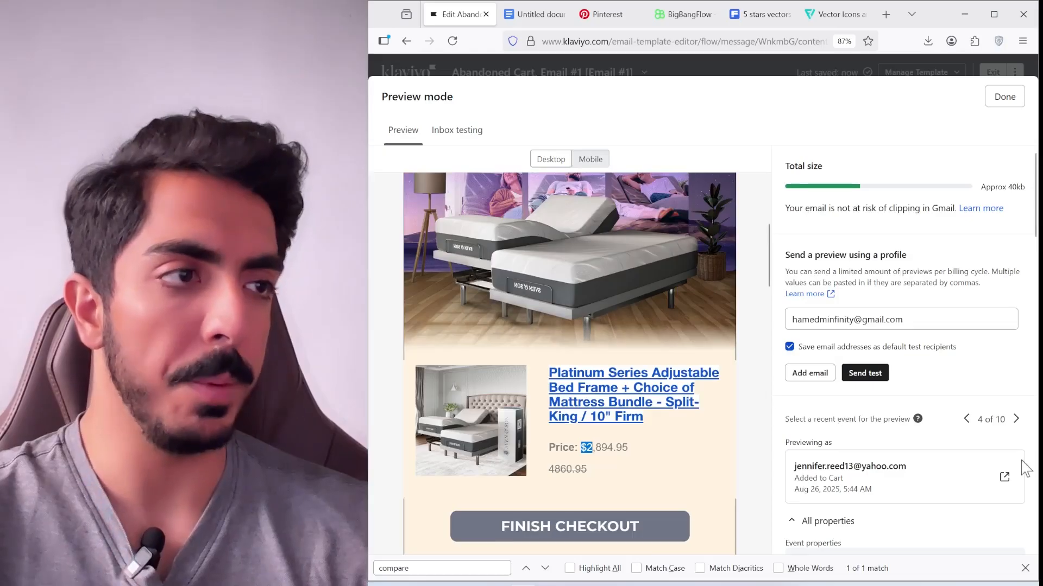
click(590, 159)
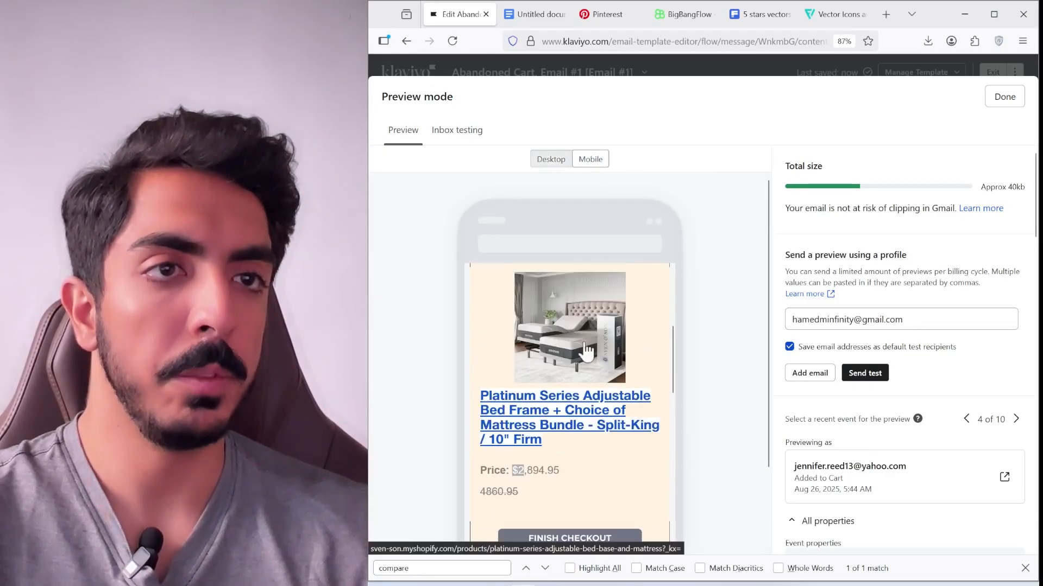
scroll(672, 380, up, 2)
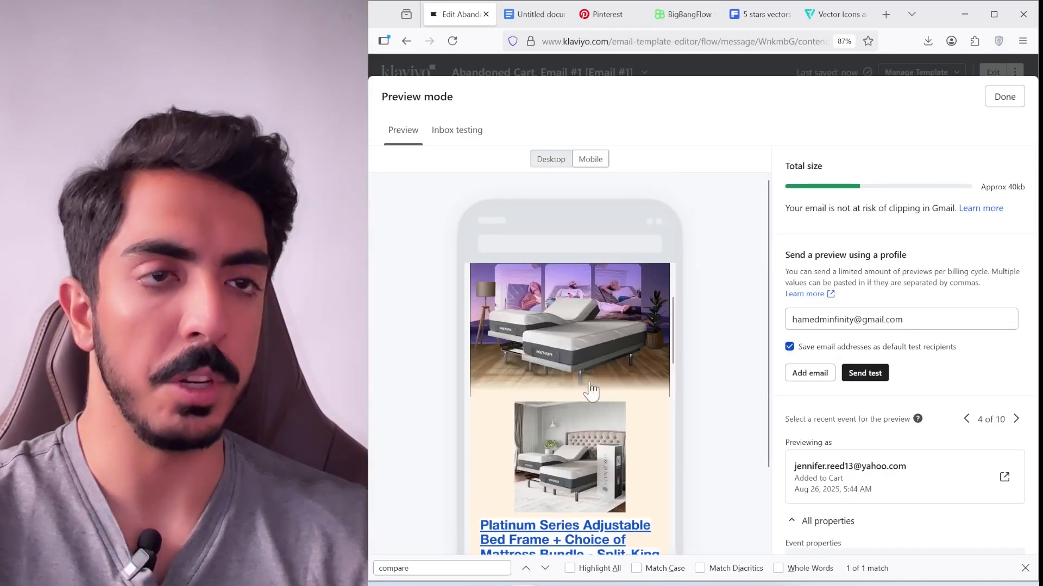
scroll(592, 402, down, 3)
scroll(585, 417, down, 1)
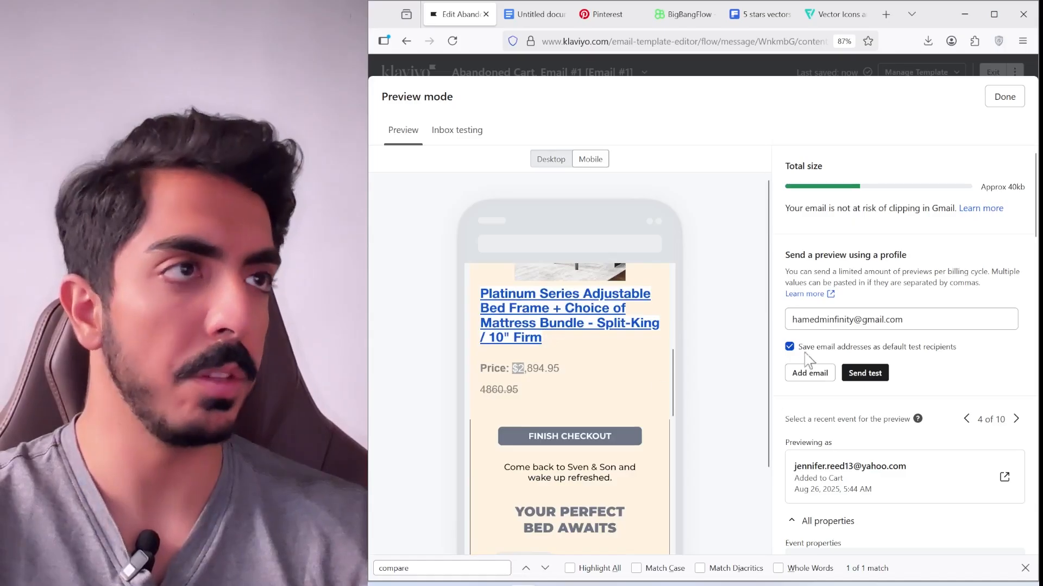
scroll(619, 402, down, 10)
scroll(632, 432, up, 5)
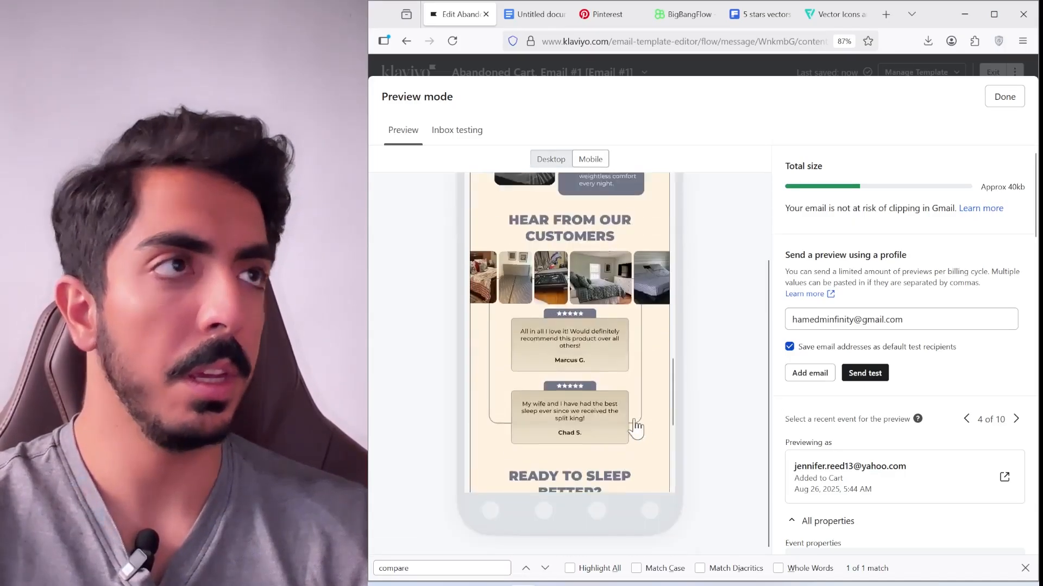
scroll(635, 429, up, 4)
click(1005, 97)
Add the universal "MT I Footer" section beneath the final image row of the email.
click(528, 135)
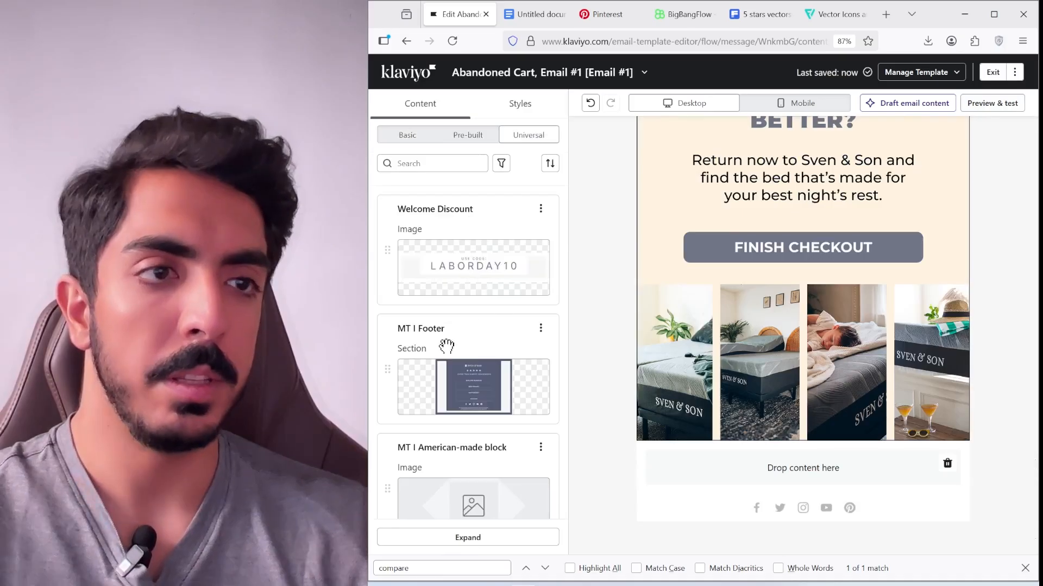
drag(477, 350, 812, 334)
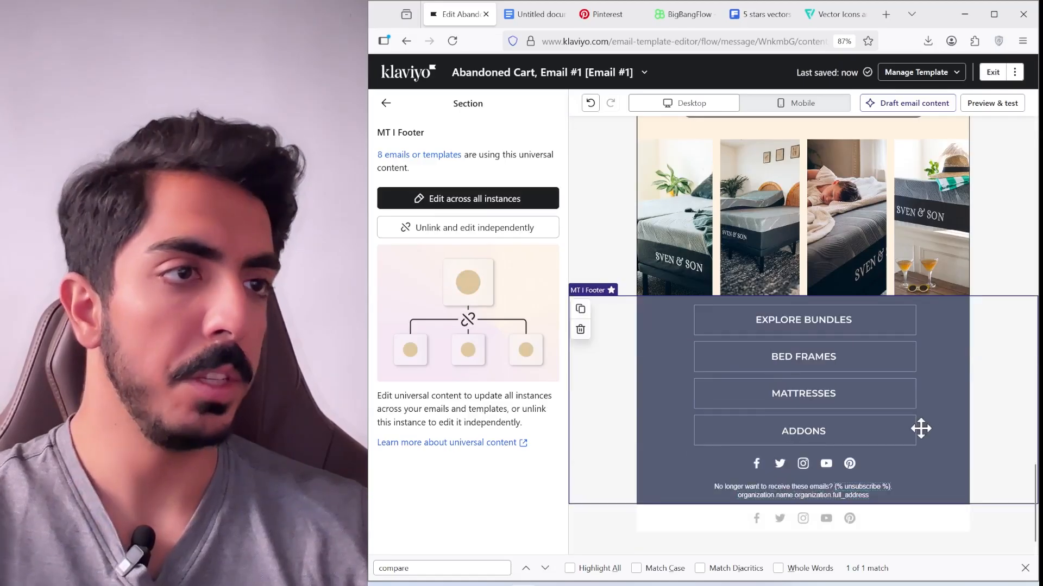
scroll(809, 374, down, 2)
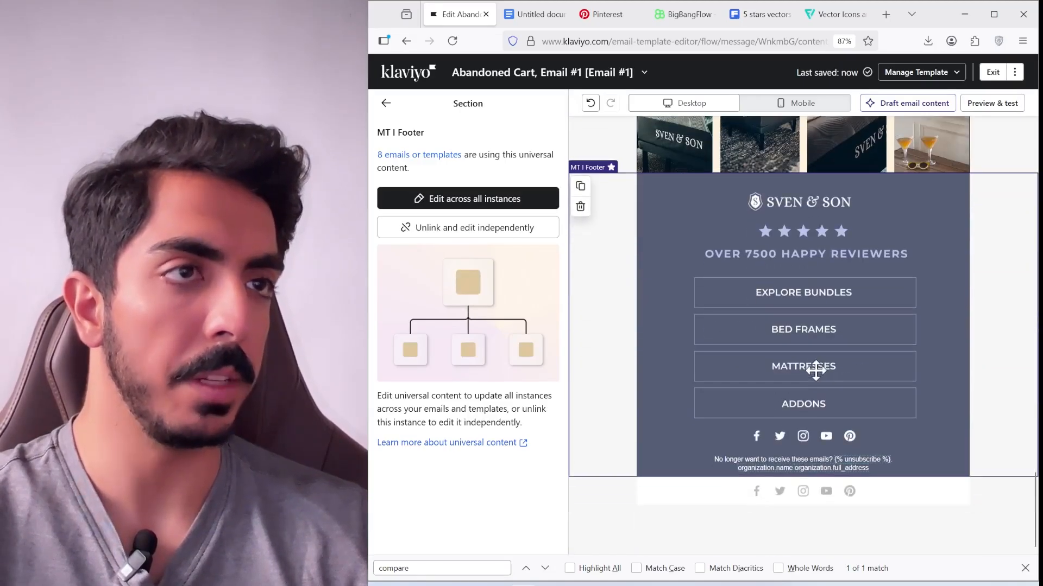
Copy the Variant Name dynamic tag from the previewed event's properties and close the preview.
scroll(869, 326, up, 15)
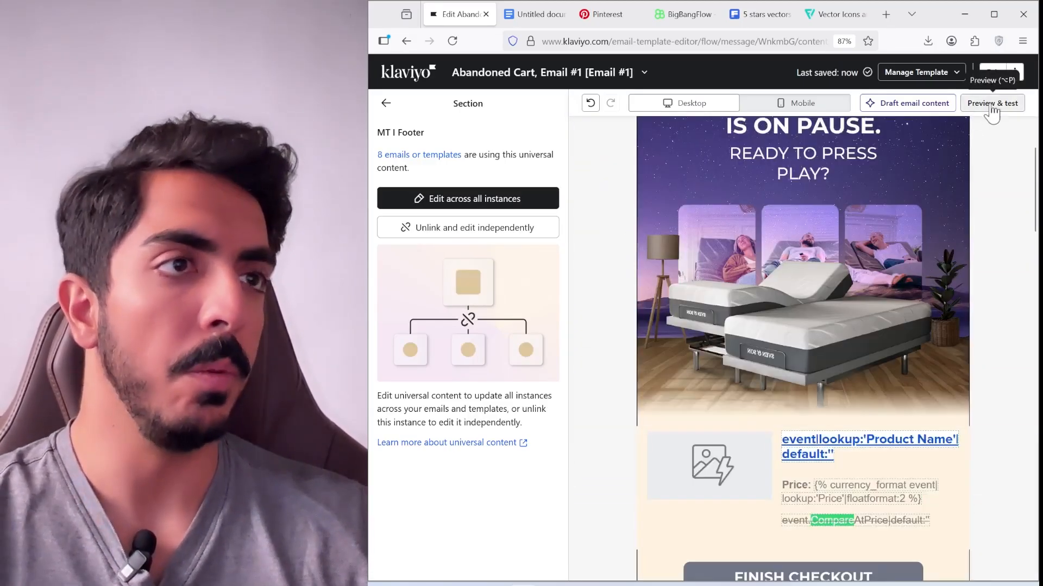
key(alt+p)
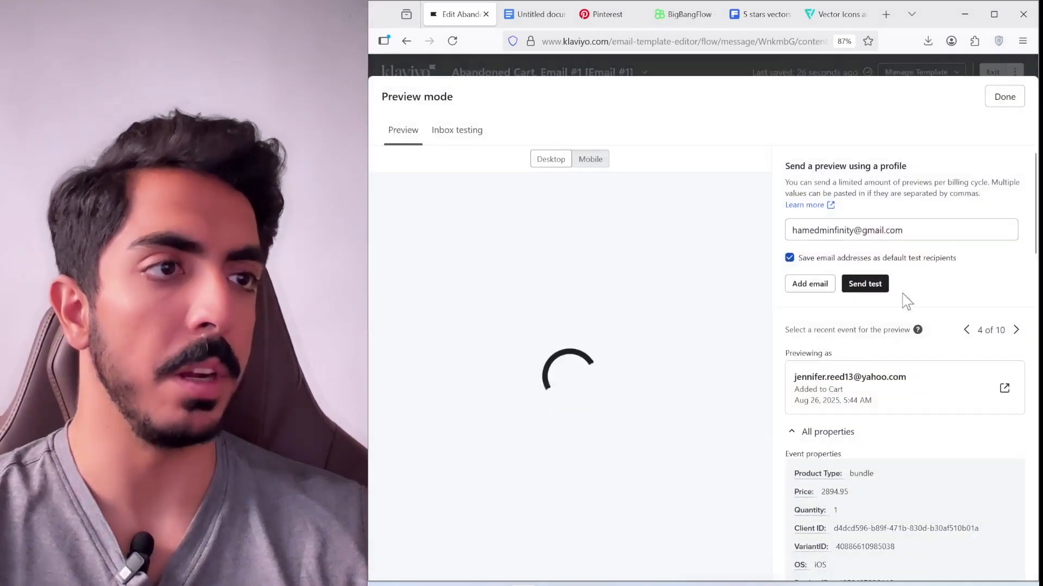
scroll(869, 353, down, 4)
scroll(855, 320, down, 8)
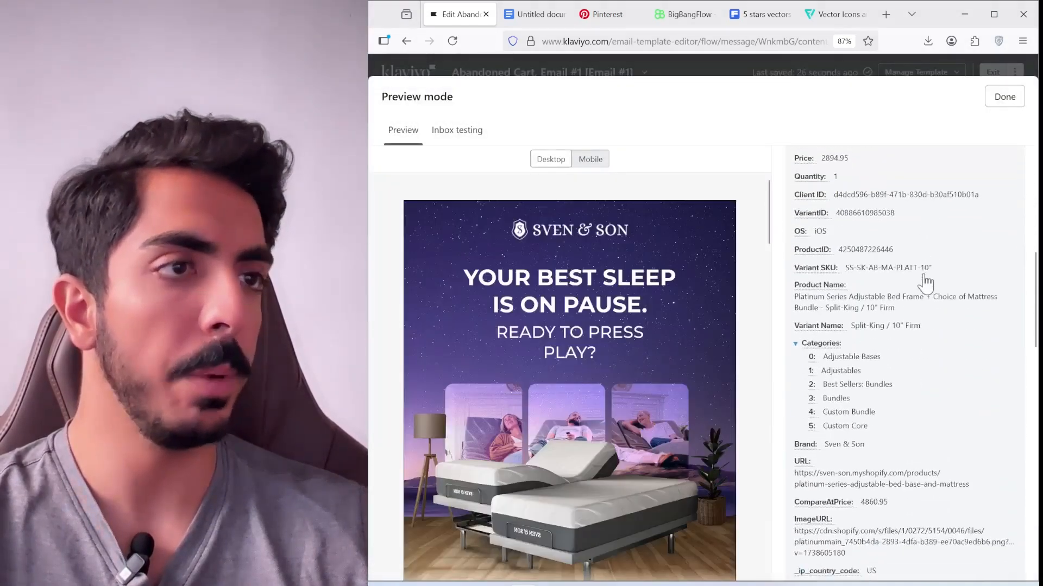
scroll(896, 312, up, 5)
scroll(847, 312, up, 3)
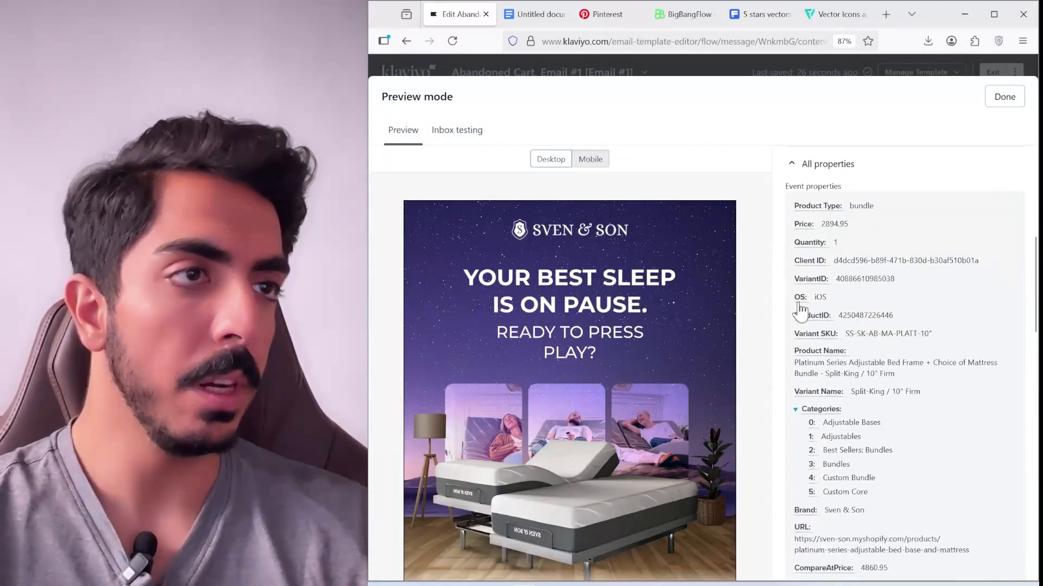
scroll(844, 261, down, 1)
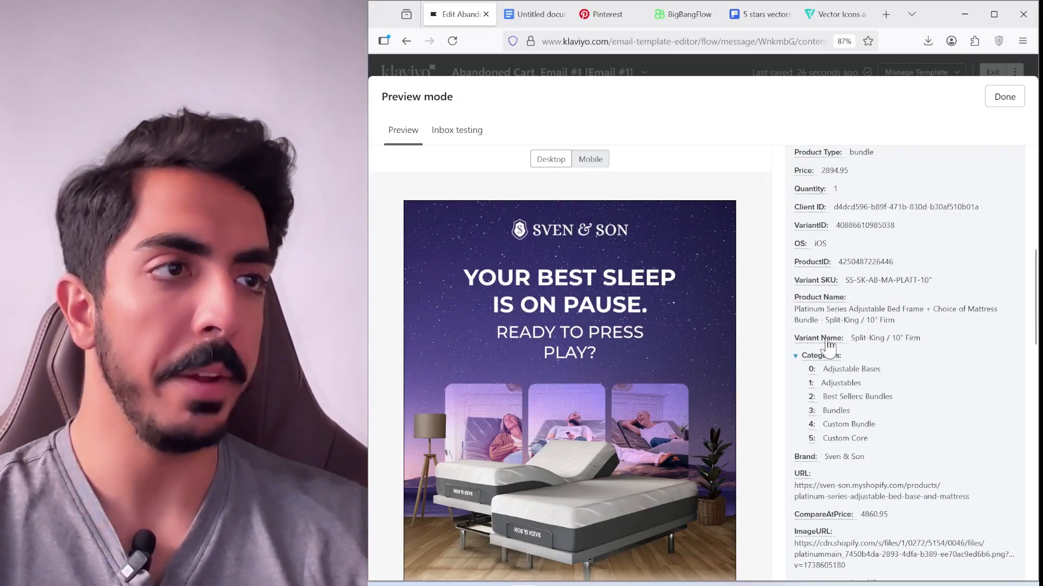
click(835, 339)
drag(621, 96, 751, 98)
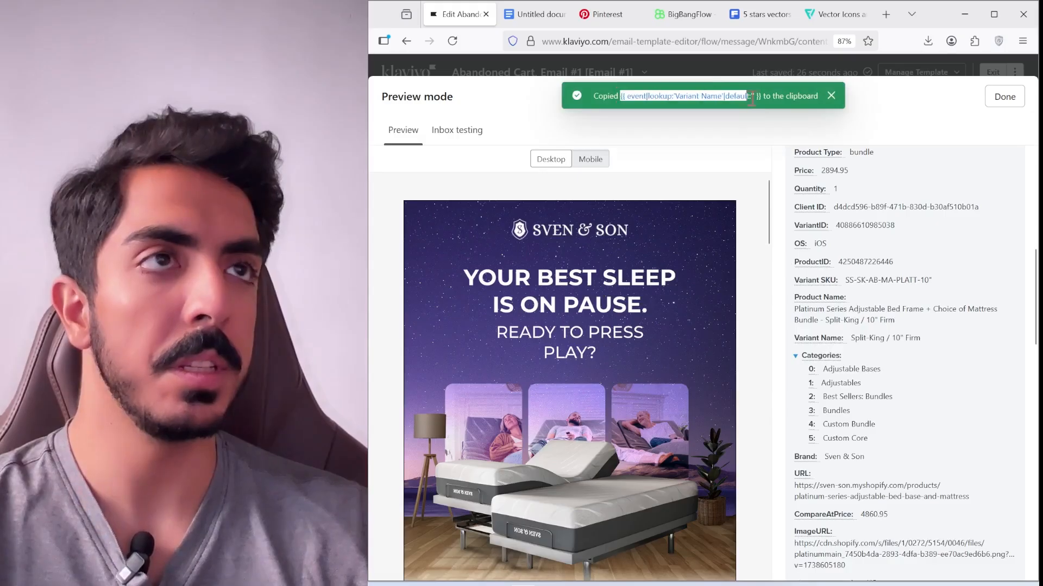
click(1004, 98)
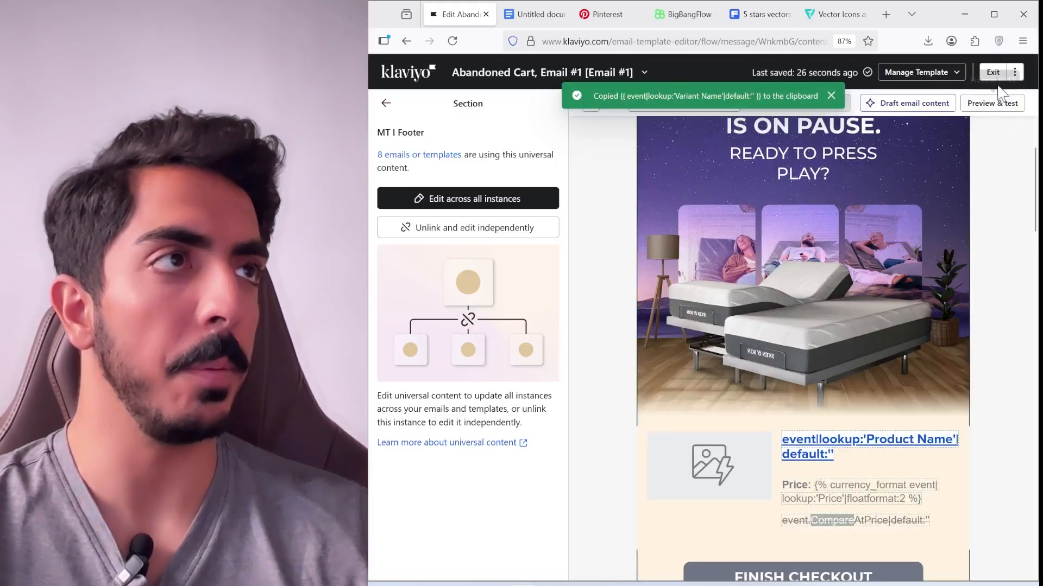
Exit the email editor and replace the "Forgetting something?" subject line with the copied Variant Name tag.
click(992, 73)
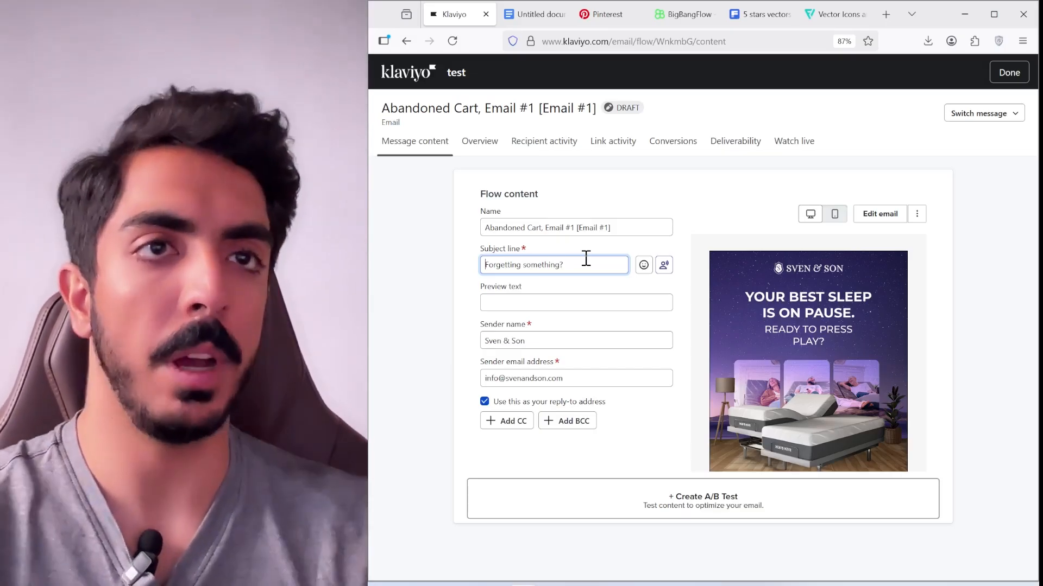
key(ctrl+v)
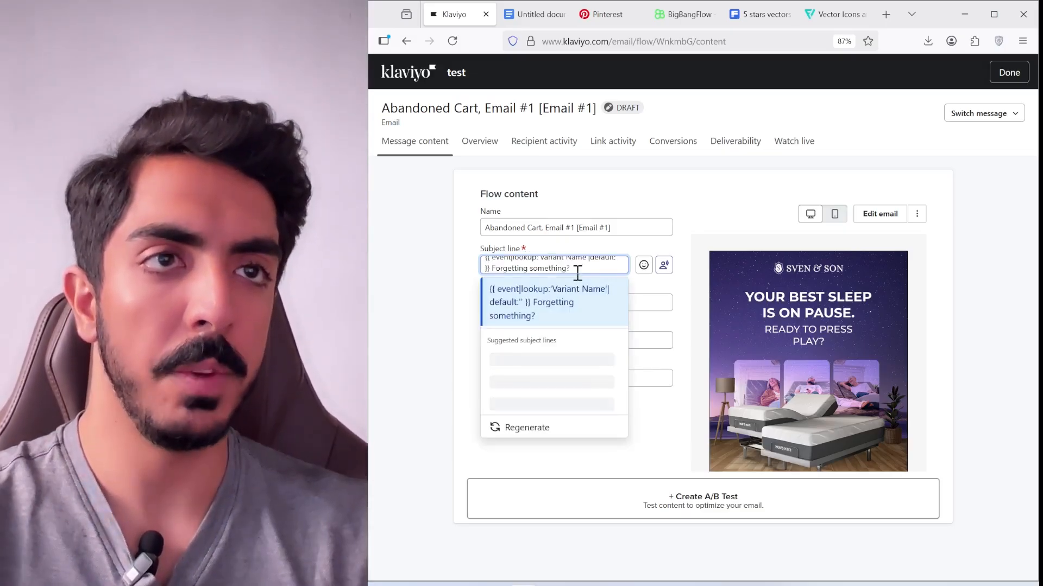
key(shift+End)
key(BackSpace)
key(Home)
Complete the subject line with "We can't keep your" before the Variant Name tag and "Much longer" after it.
text(We )
text(can't keep yo)
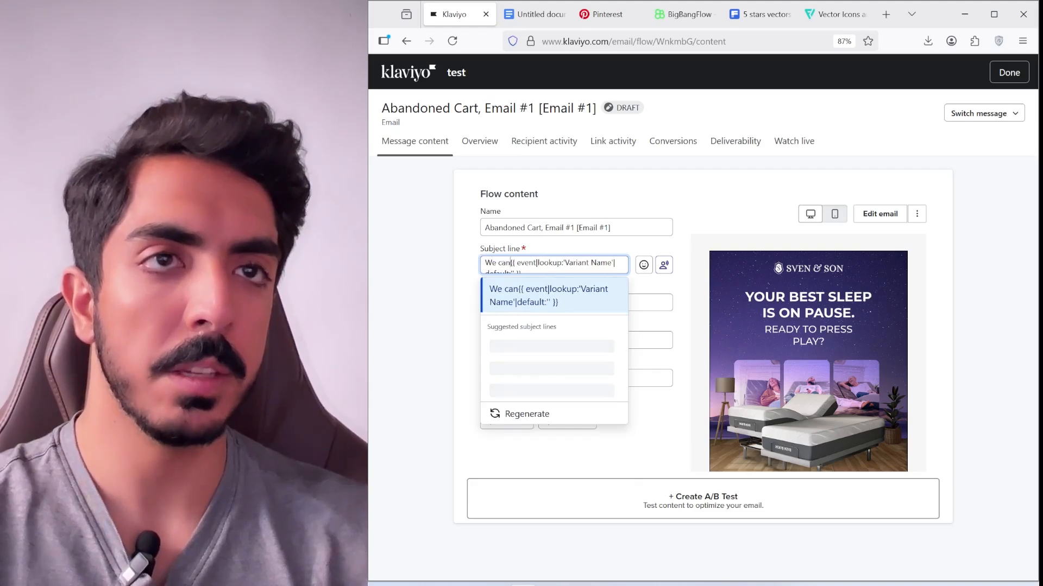
text(ur)
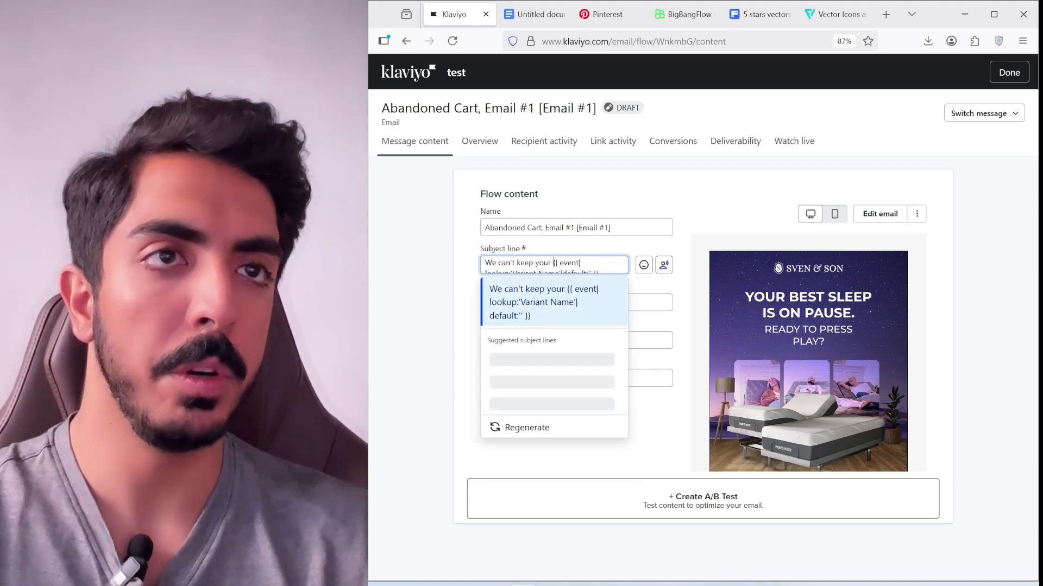
drag(560, 264, 582, 280)
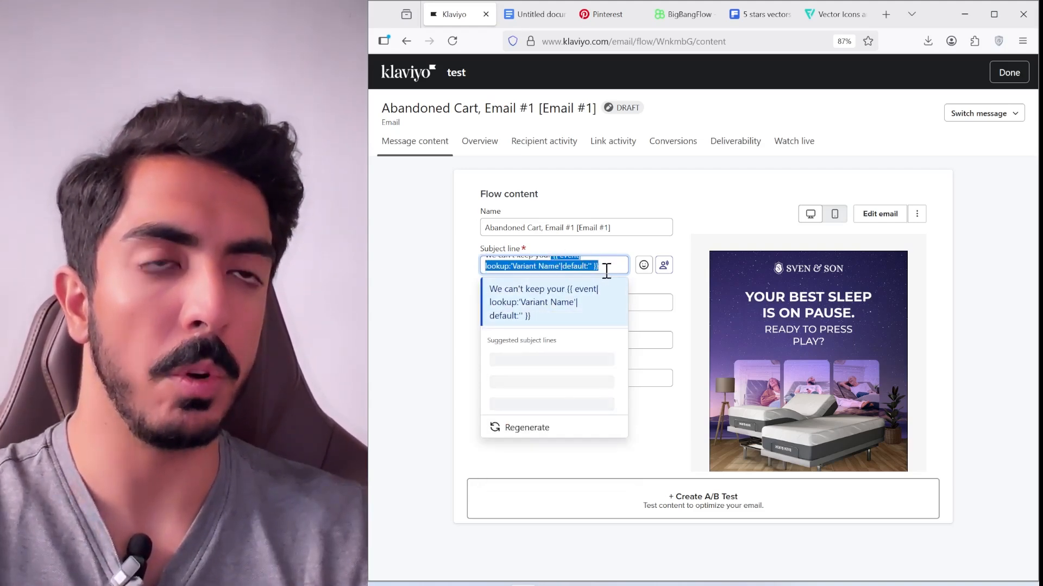
click(606, 270)
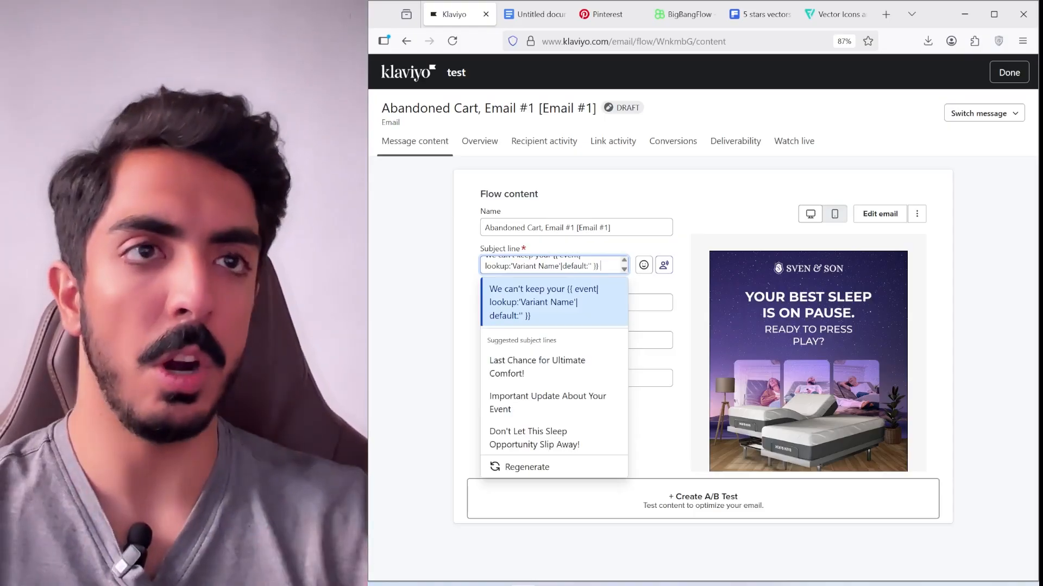
text(Much I)
text(onger)
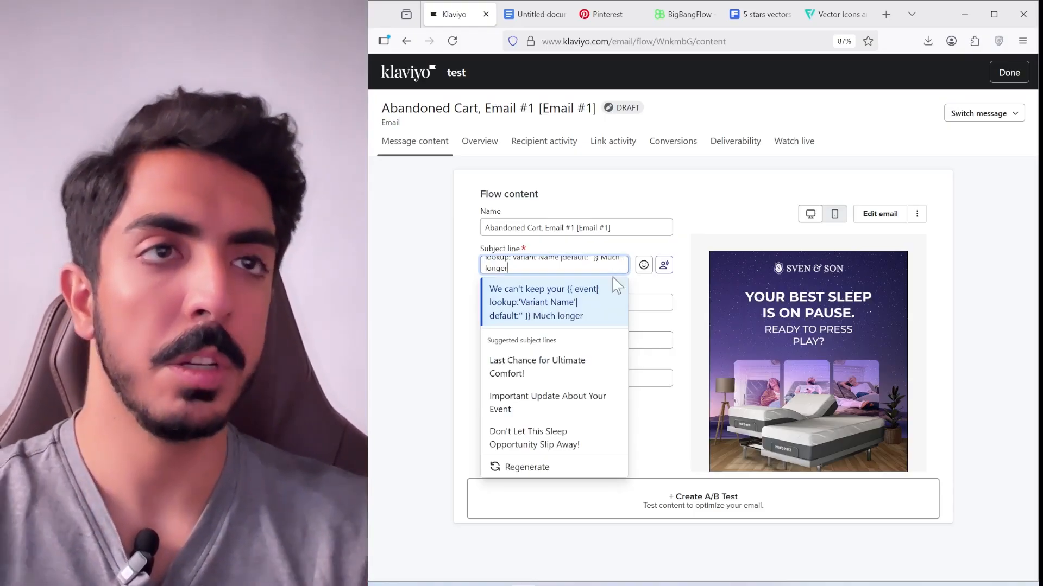
triple_click(557, 273)
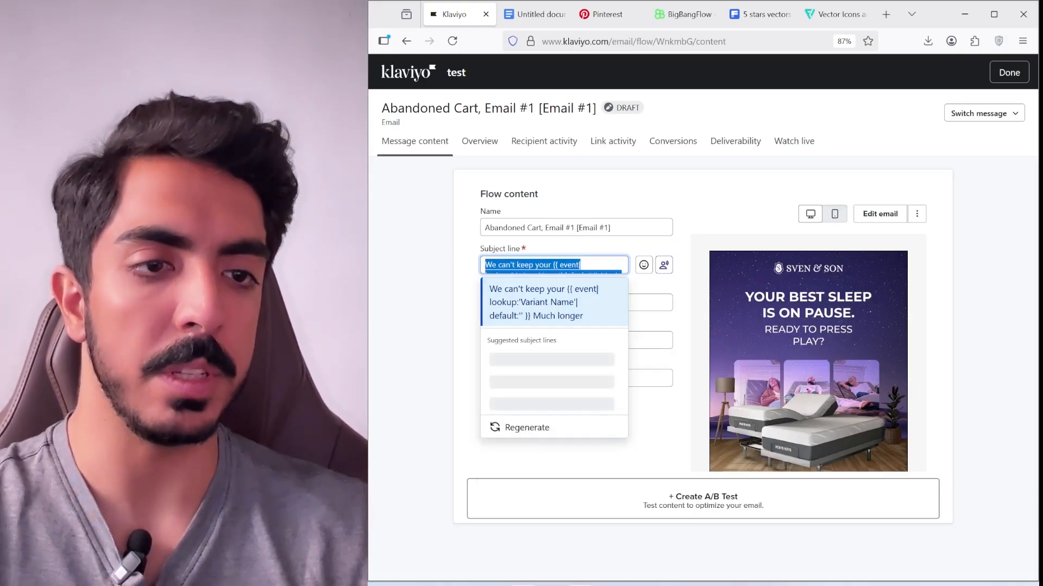
Draft the example subject line "We can't keep your platinium bed much longer" in the Windows Run box and dismiss it without running.
key(super+r)
scroll(861, 429, down, 2)
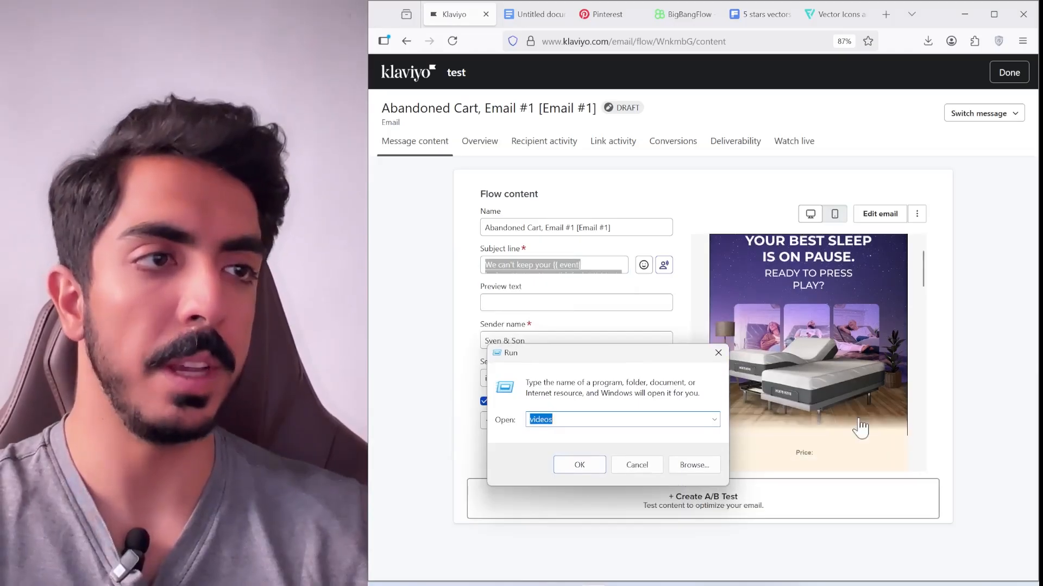
scroll(862, 426, down, 3)
scroll(861, 426, up, 5)
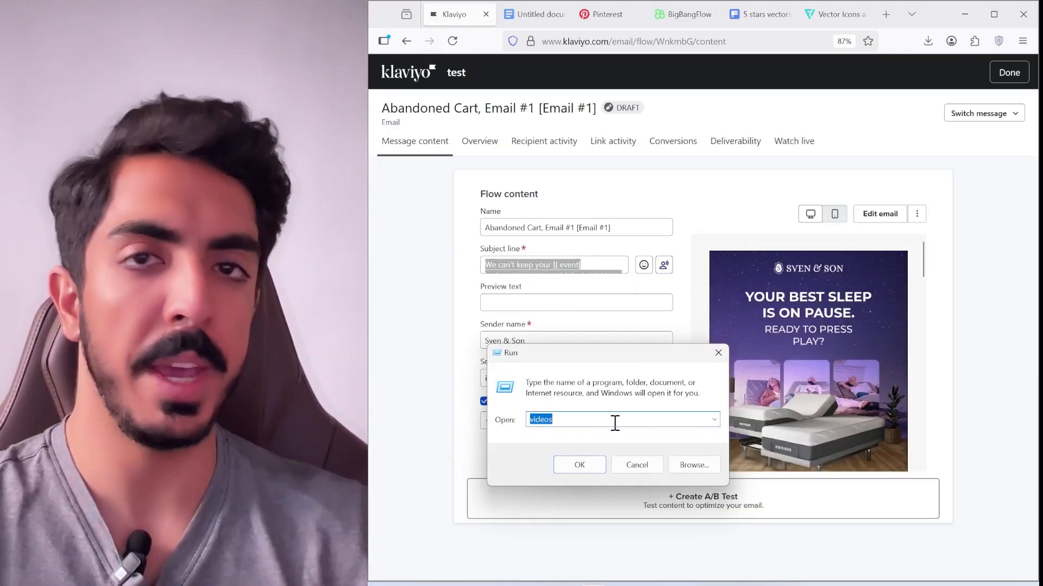
drag(639, 353, 680, 331)
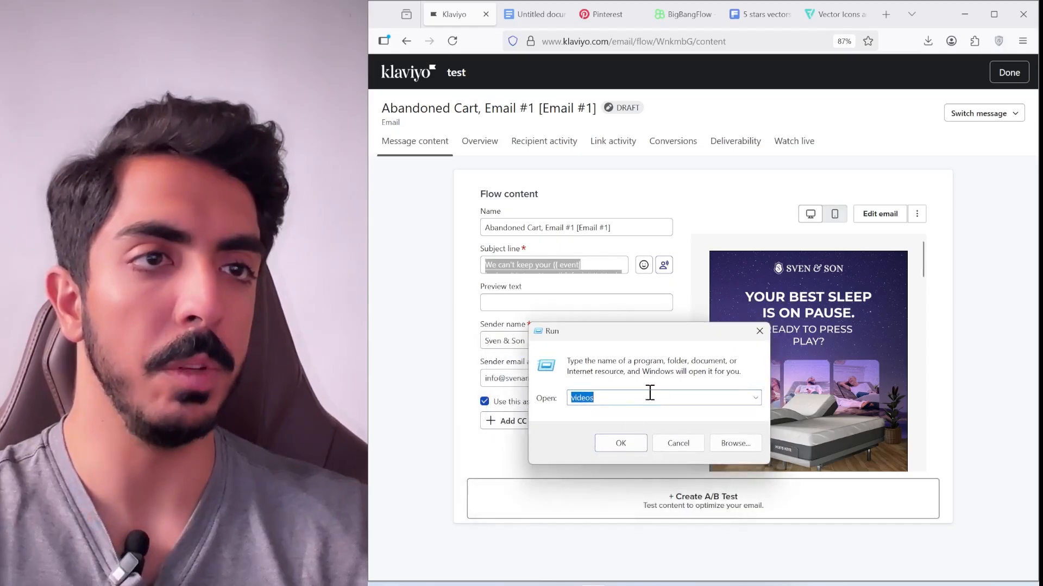
text(We can't keep your platinium bed much)
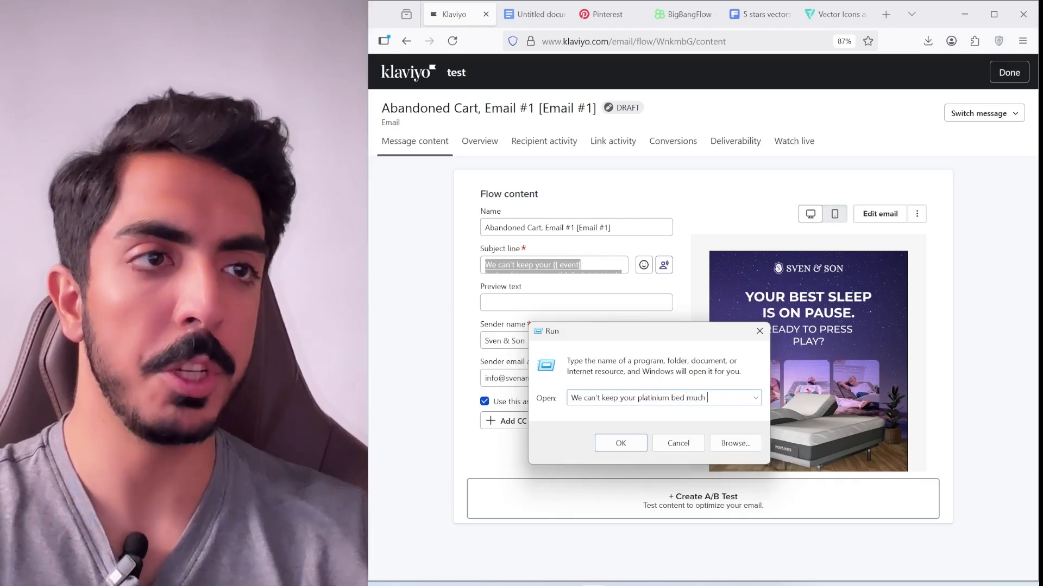
text(ger)
key(Escape)
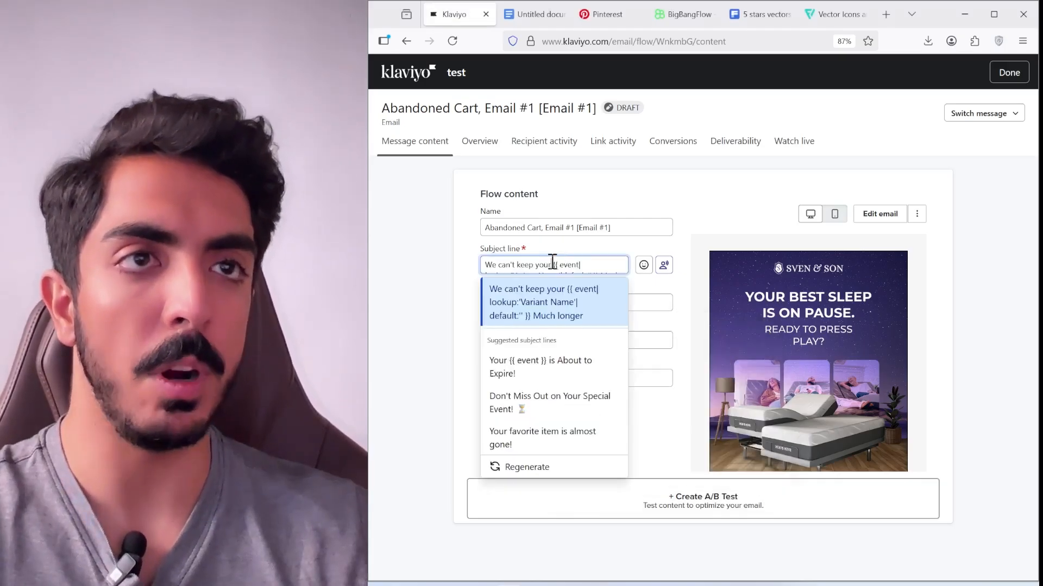
Compare the Variant Name tag in the subject line with the product name in the Run box's example text.
drag(581, 278, 602, 266)
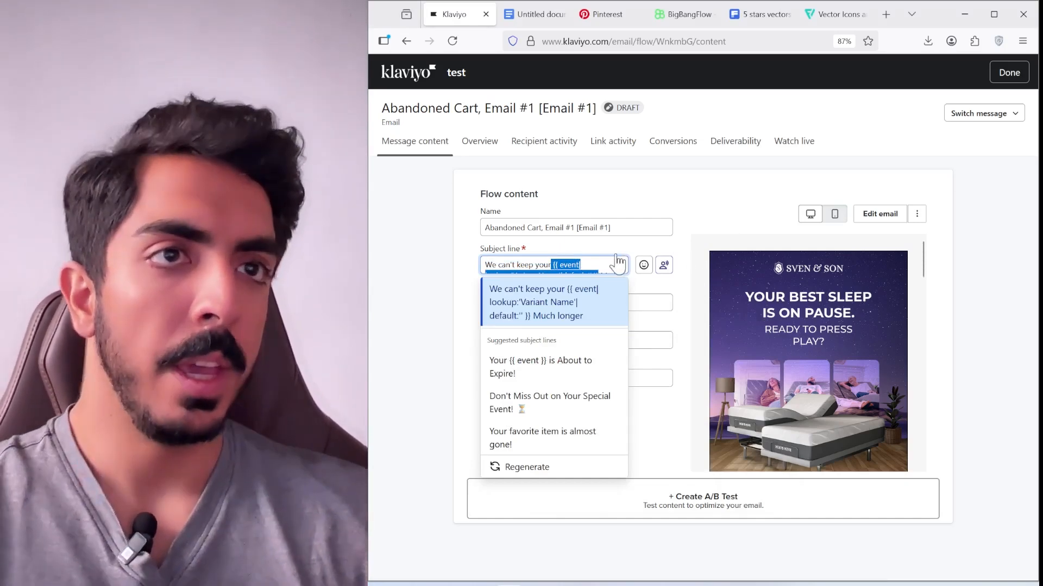
key(super+r)
drag(654, 330, 596, 301)
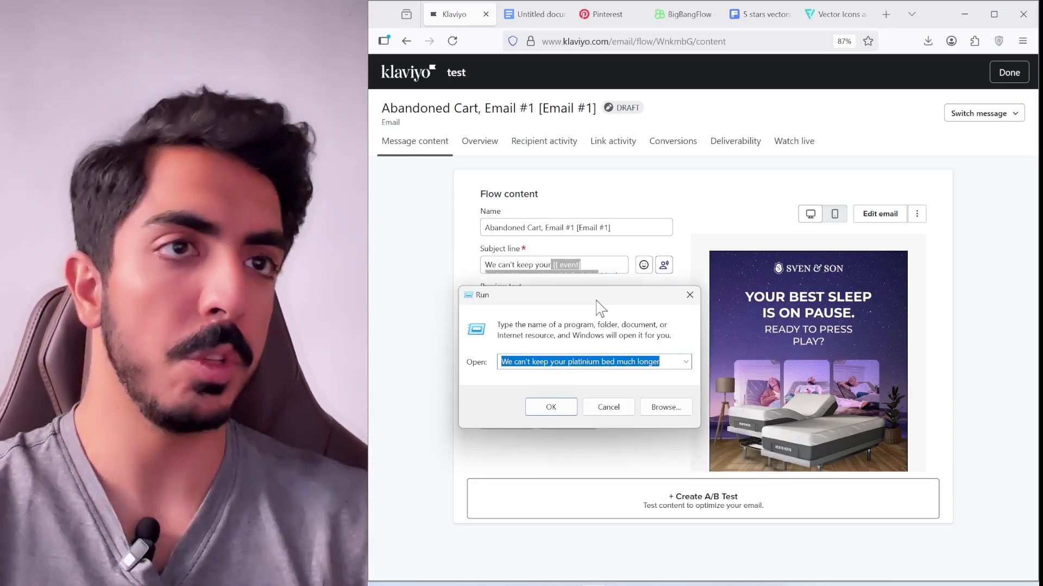
drag(600, 307, 611, 298)
click(622, 360)
drag(663, 360, 619, 358)
click(691, 290)
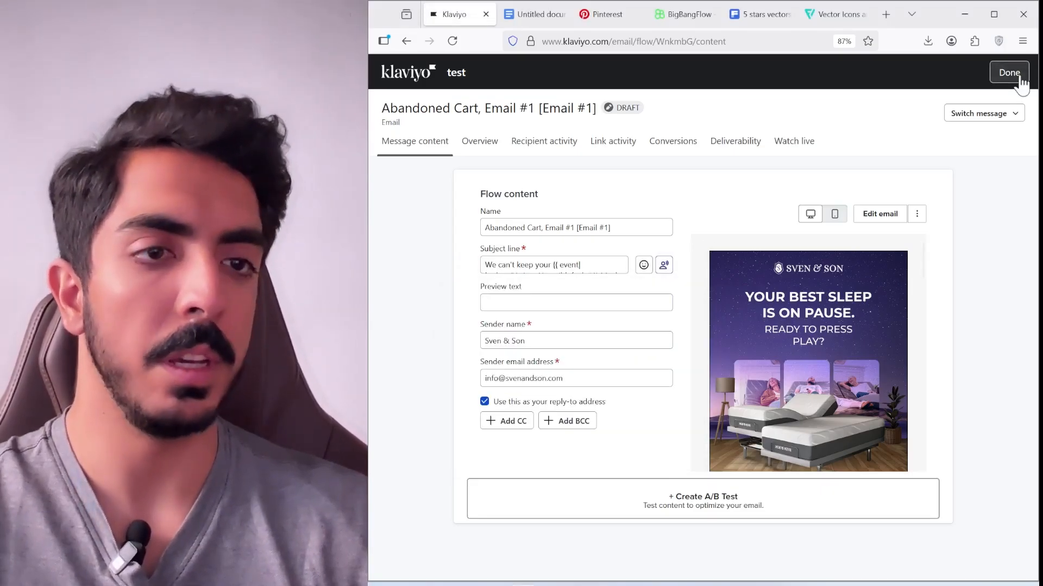
Finish editing the Abandoned Cart Email #1 message and return to the test flow.
click(1019, 77)
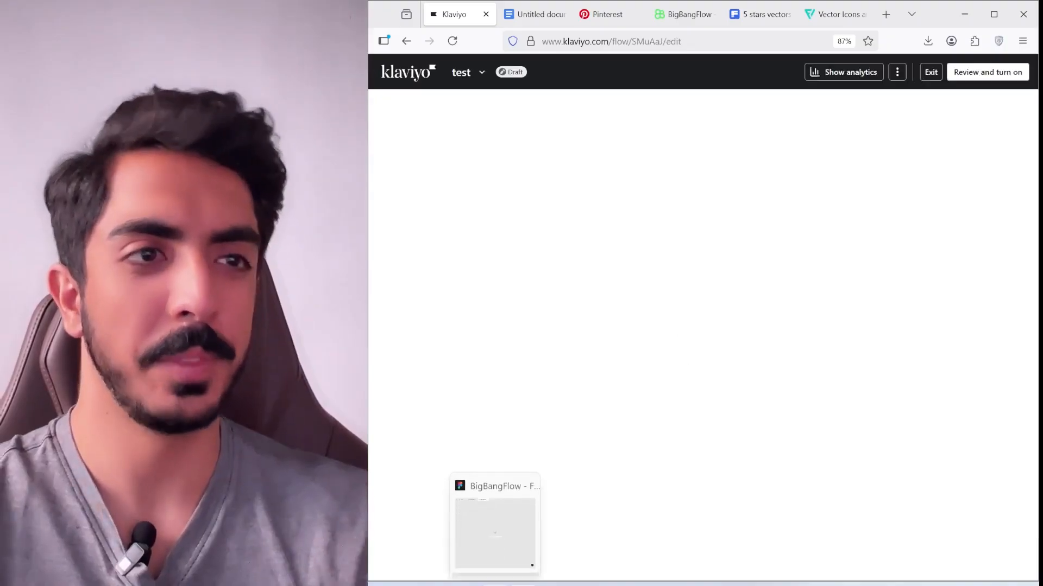
Switch to the BigBangFlow file in Figma and look over the collection of email designs on the canvas.
click(495, 584)
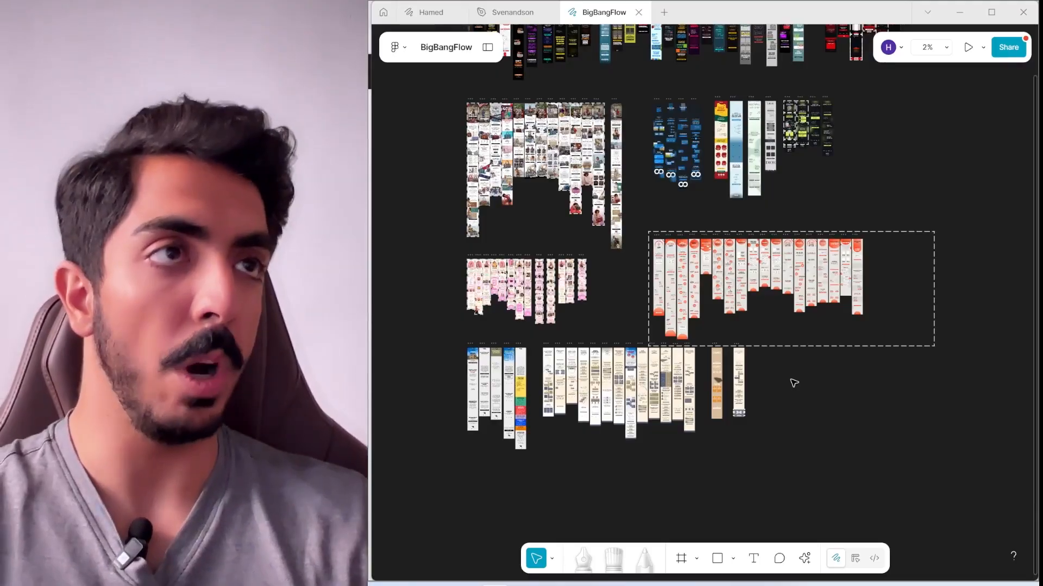
scroll(767, 400, up, 3)
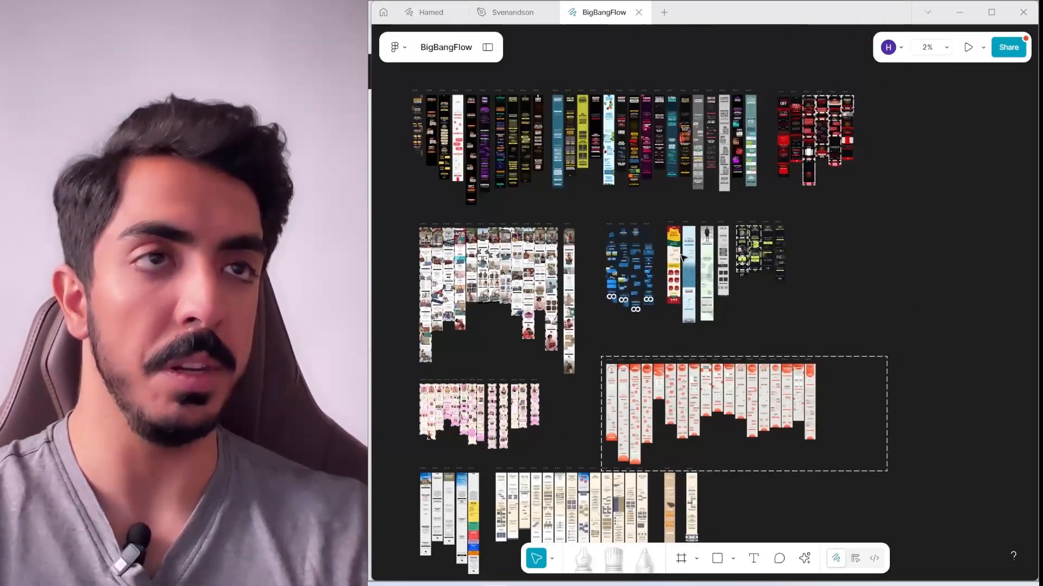
scroll(682, 198, down, 3)
scroll(682, 198, down, 2)
scroll(717, 173, up, 4)
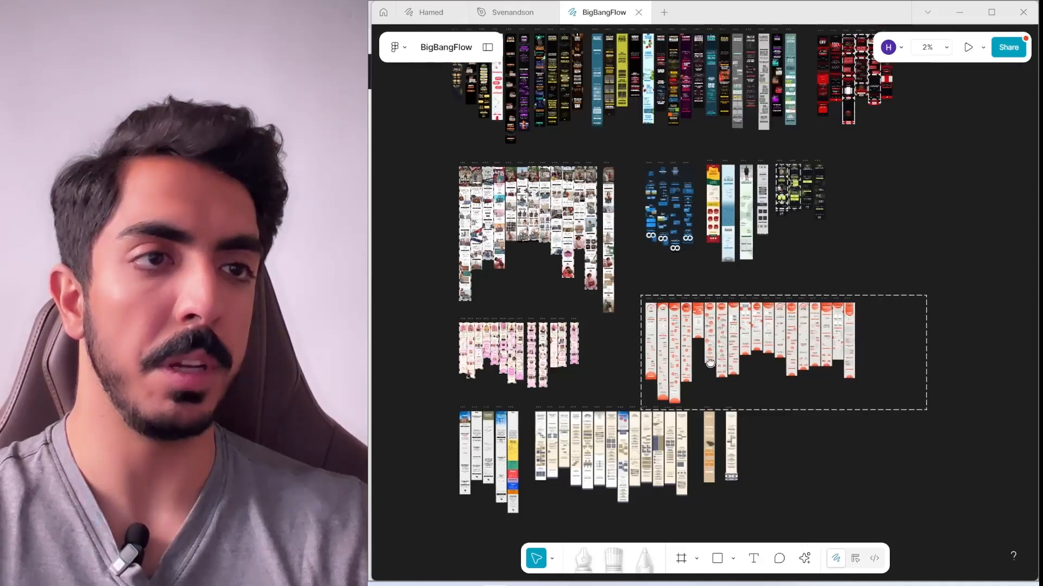
scroll(780, 367, down, 3)
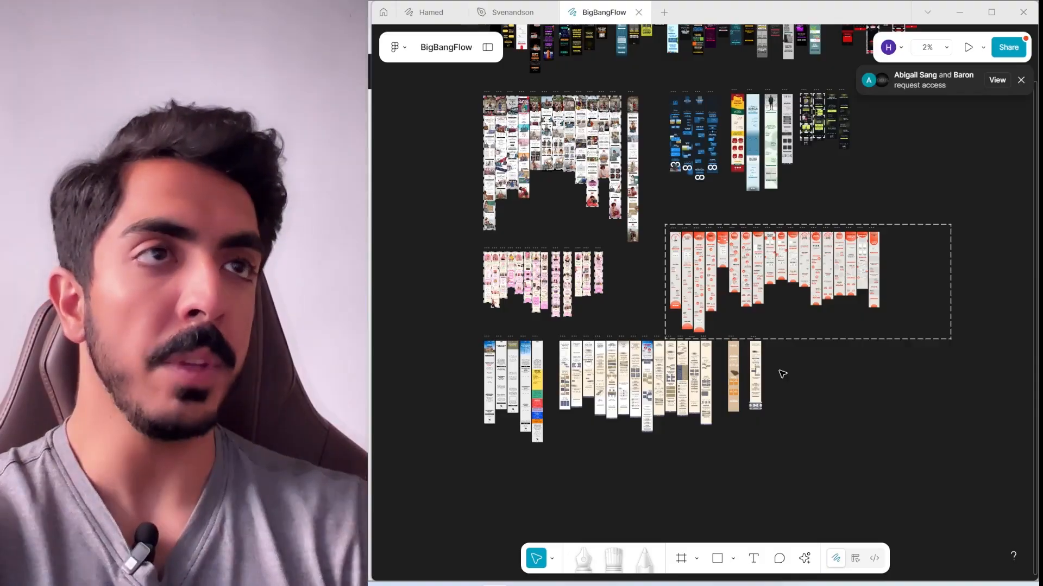
scroll(762, 386, up, 3)
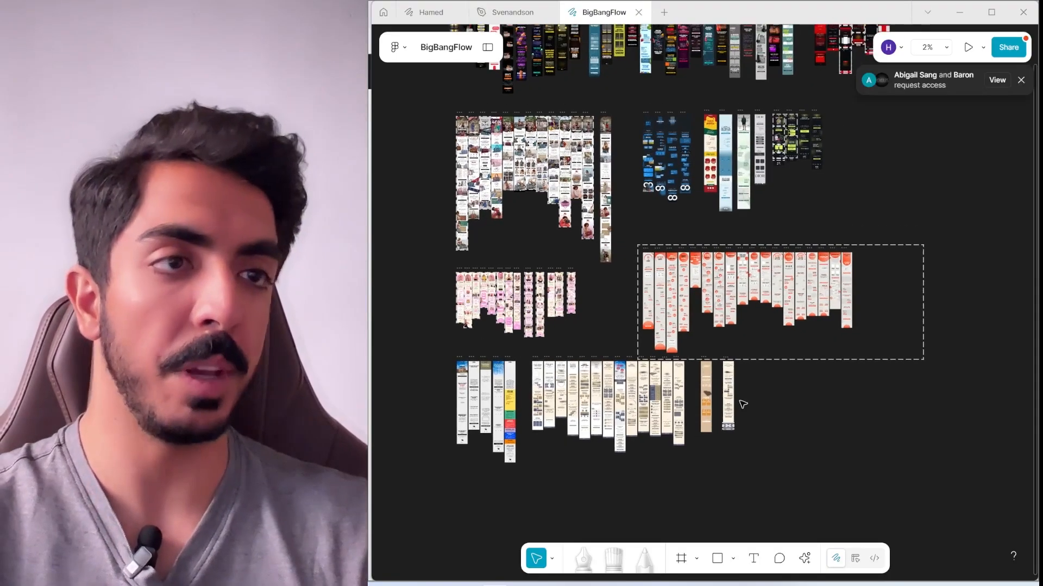
scroll(760, 363, up, 2)
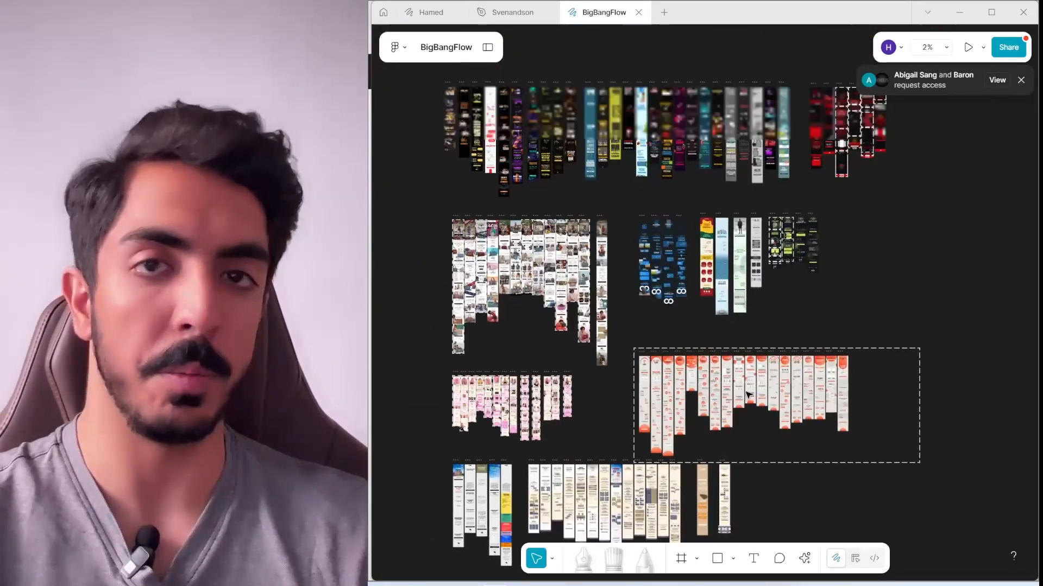